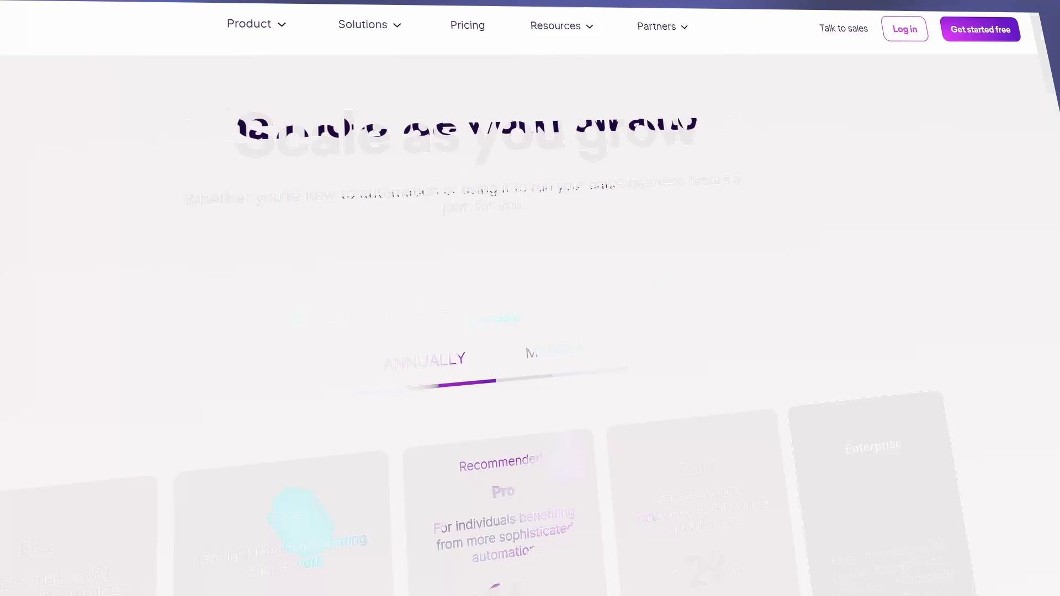
left_click_drag(1042, 36, 1059, 187)
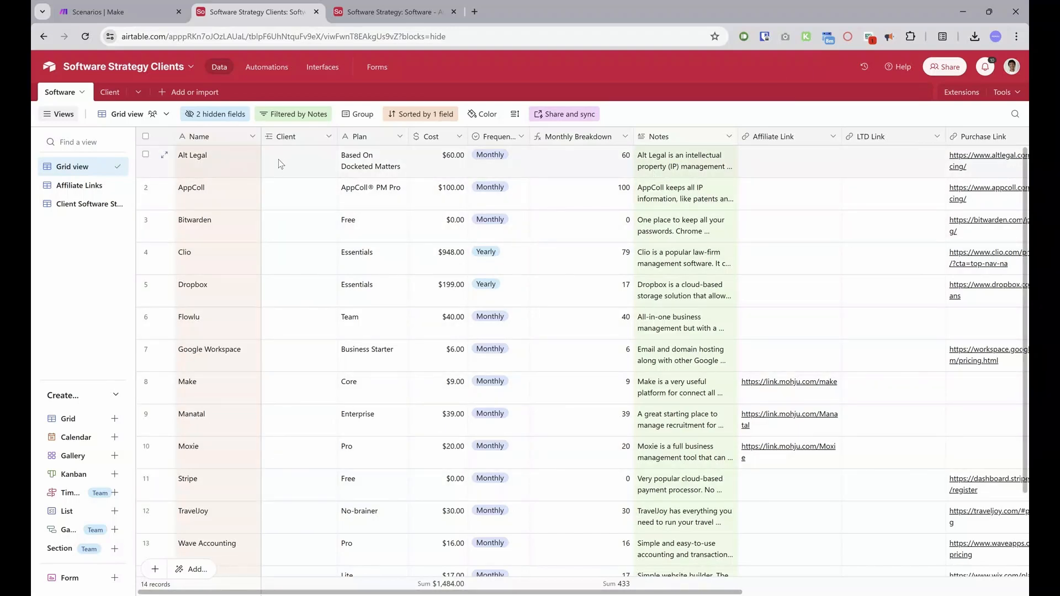
- In the Software Strategy interface, assign the client Tutorial Test to the Bitwarden, Dropbox, Make and Moxie software records
left_click(390, 18)
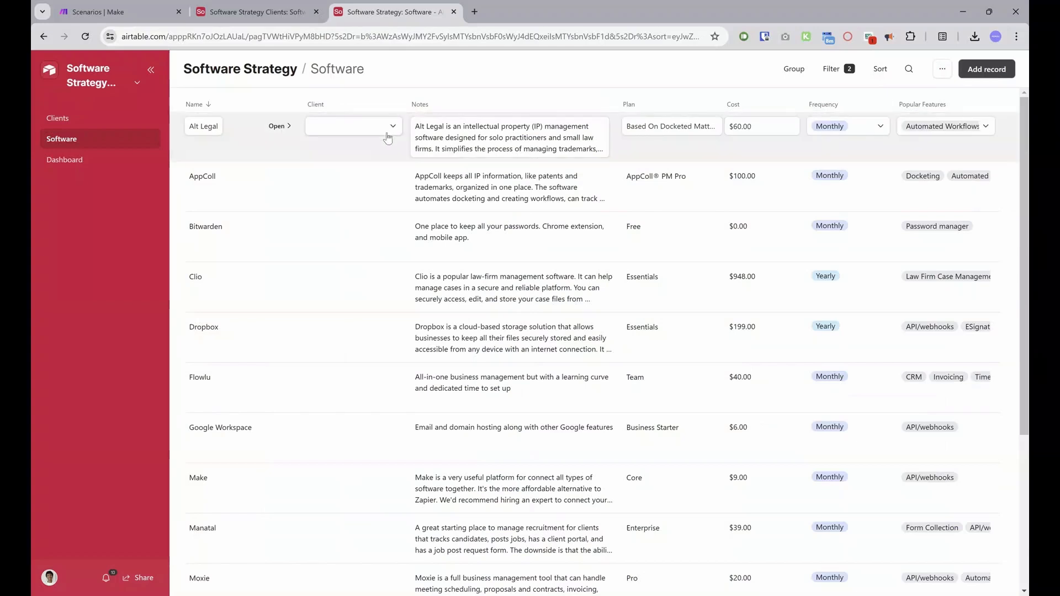
left_click(332, 226)
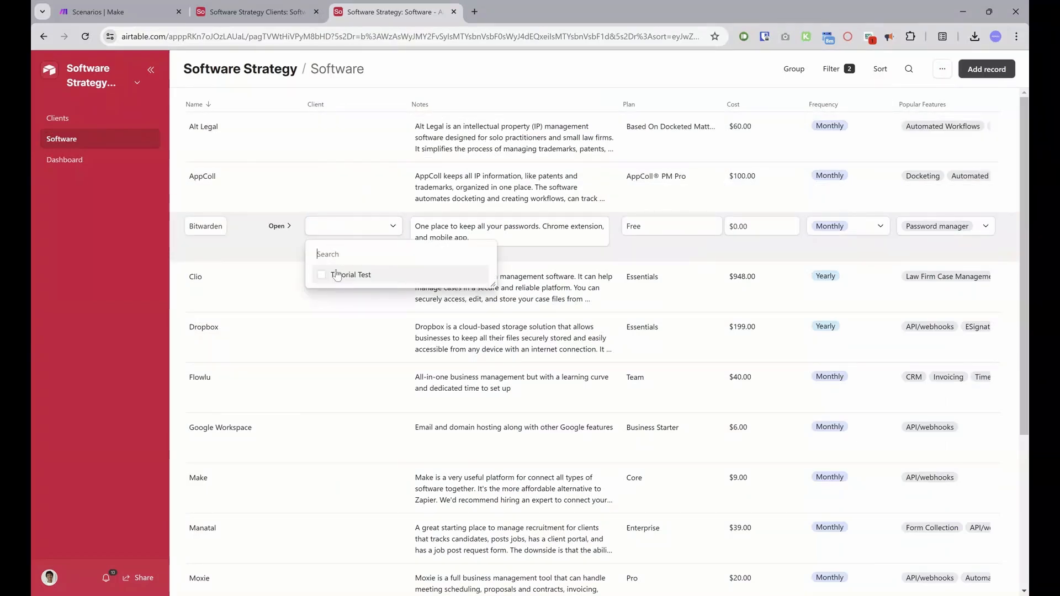
left_click(337, 275)
left_click(340, 345)
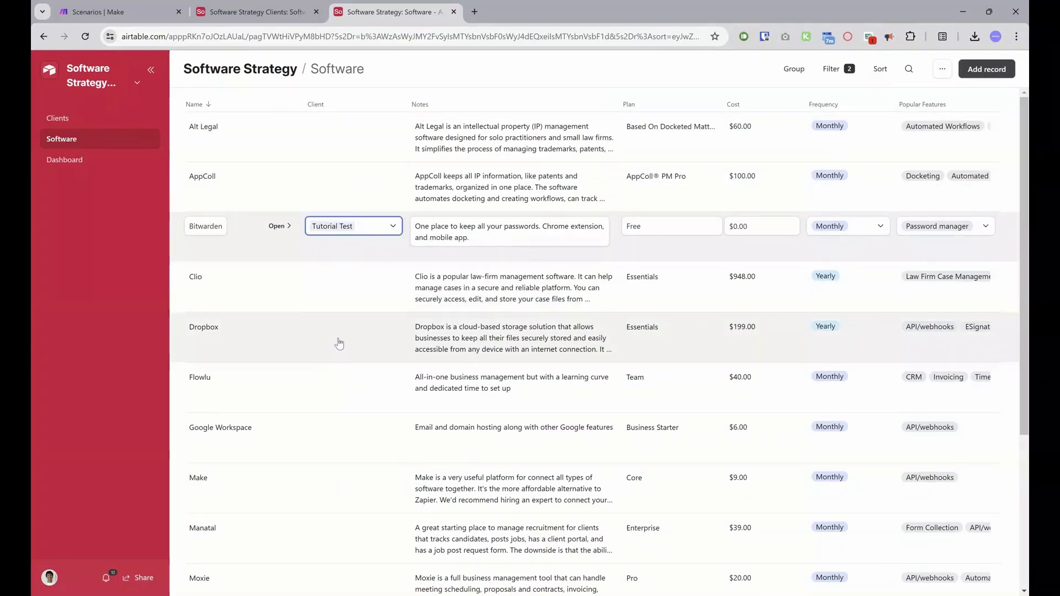
left_click(341, 335)
left_click(331, 378)
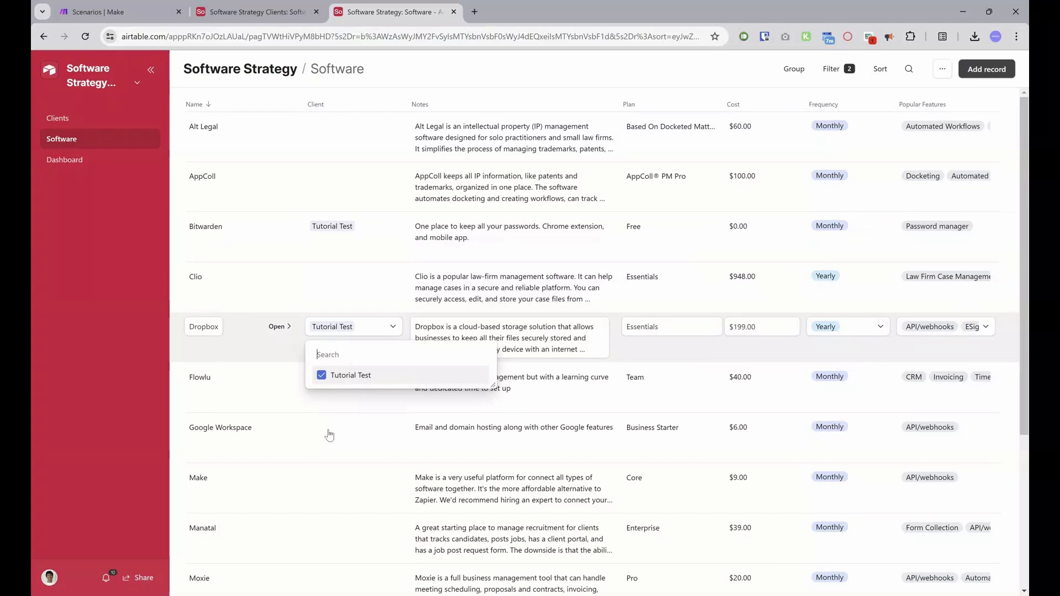
left_click(329, 482)
left_click(343, 526)
left_click(327, 577)
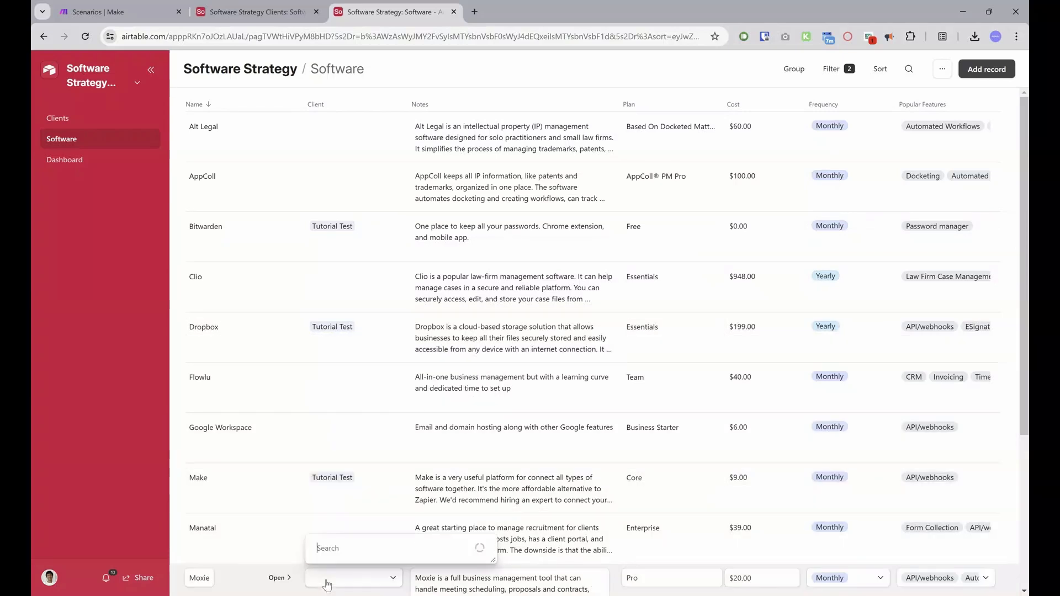
left_click(349, 559)
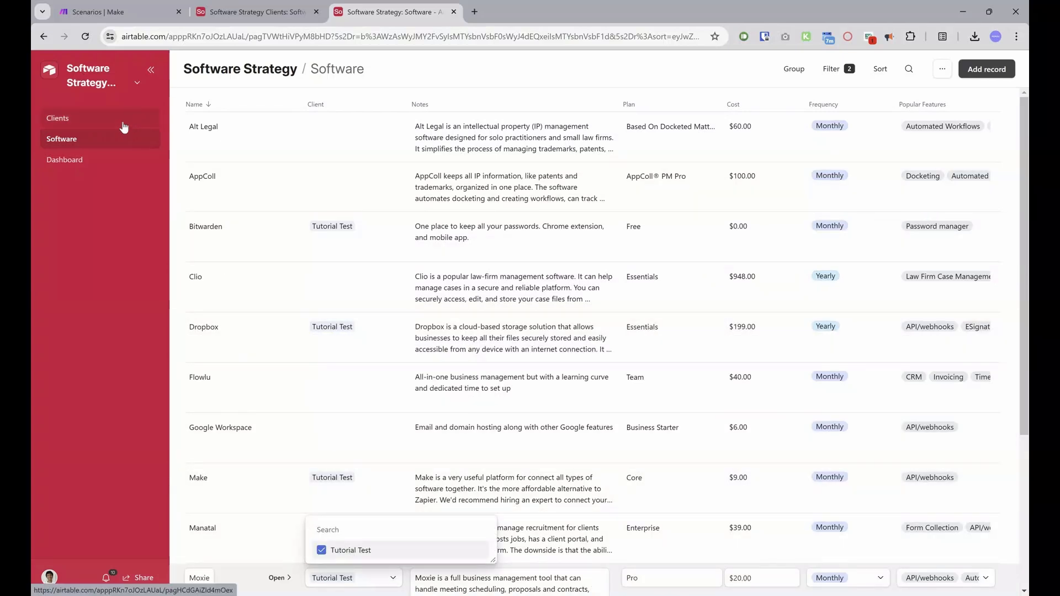
- Open the Tutorial Test client record and paste the prepared strategy text into its Strategy Notes to Client field
left_click(296, 164)
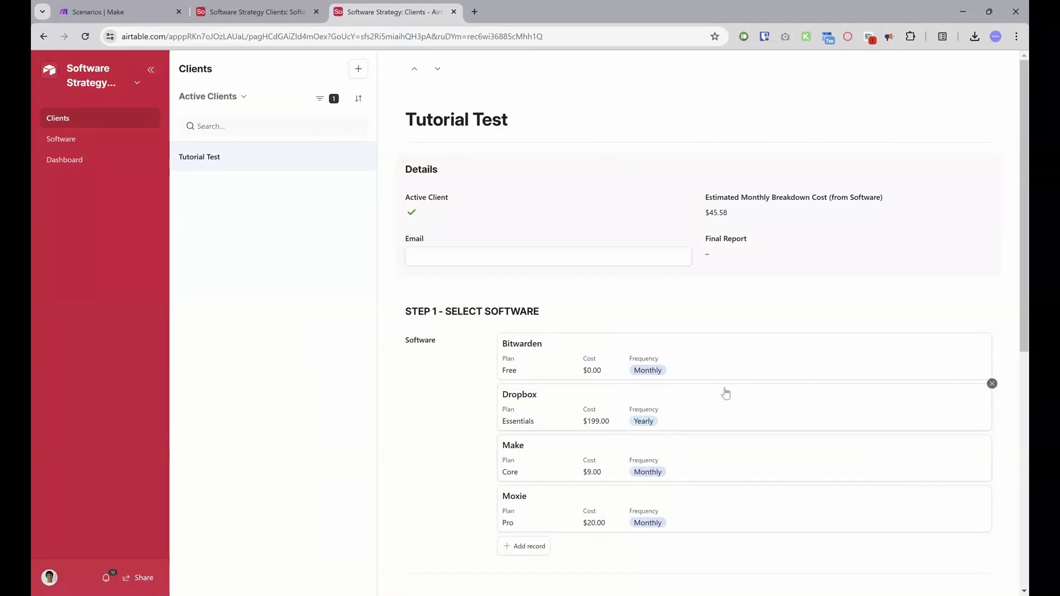
scroll(728, 394, "down", 3)
scroll(729, 392, "down", 3)
left_click(612, 374)
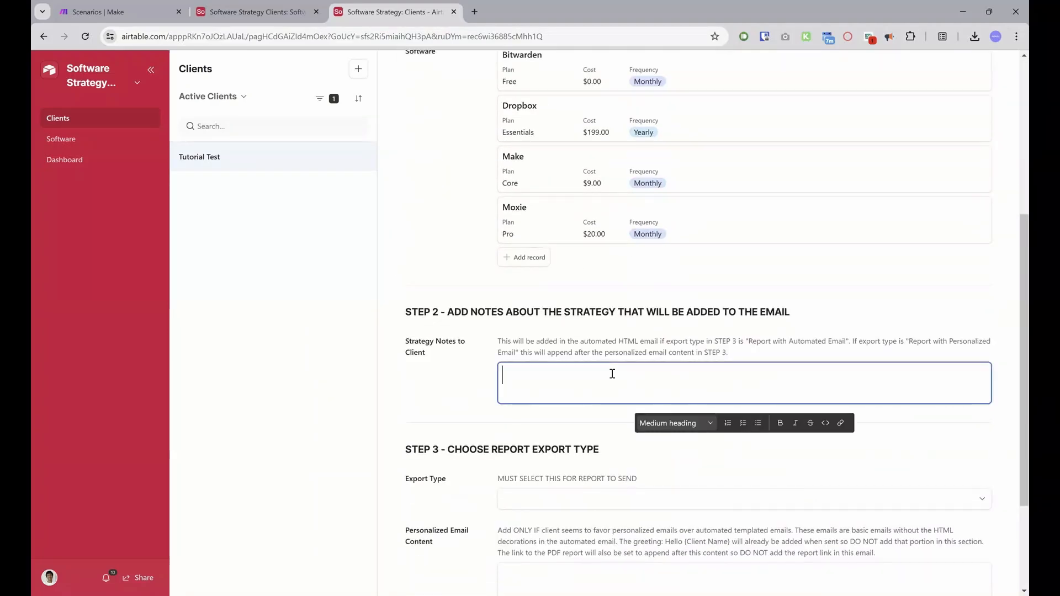
key("ctrl+v")
scroll(794, 421, "down", 3)
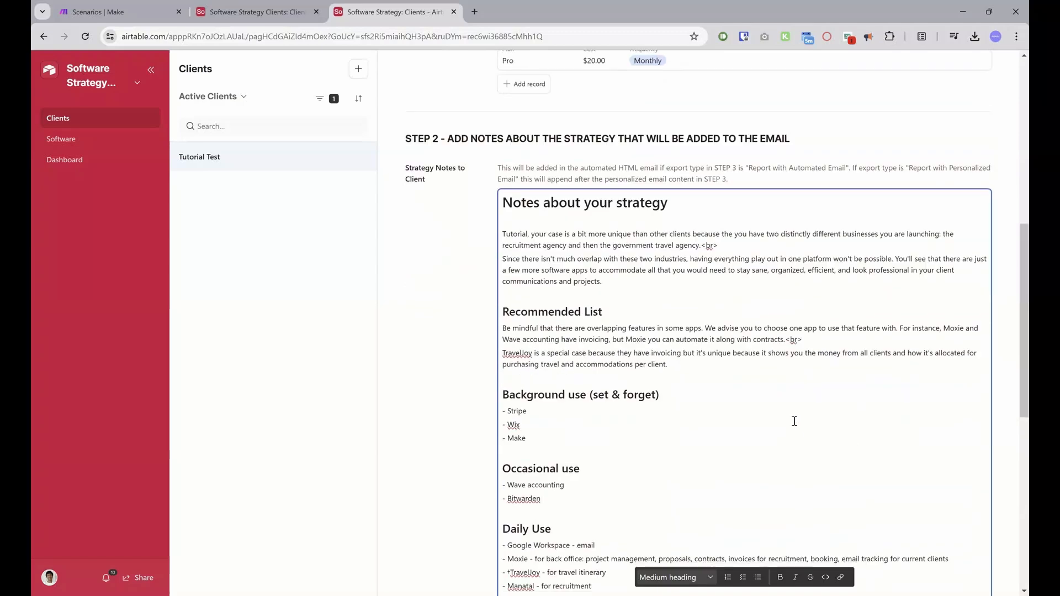
- Set the client's export type to Report with Automated Email and enable Export to PDF
scroll(771, 409, "down", 8)
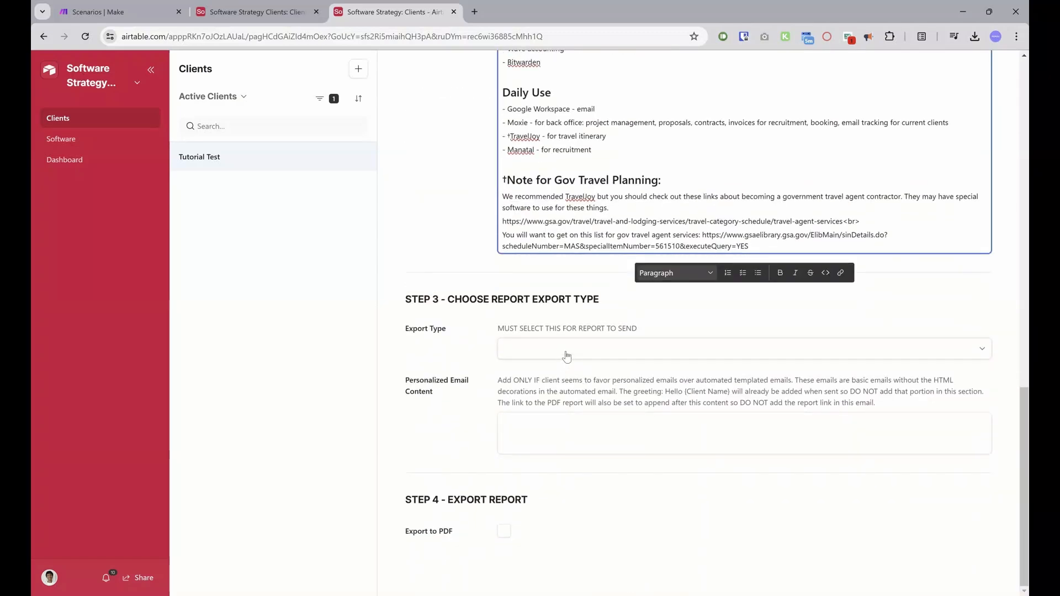
left_click(566, 356)
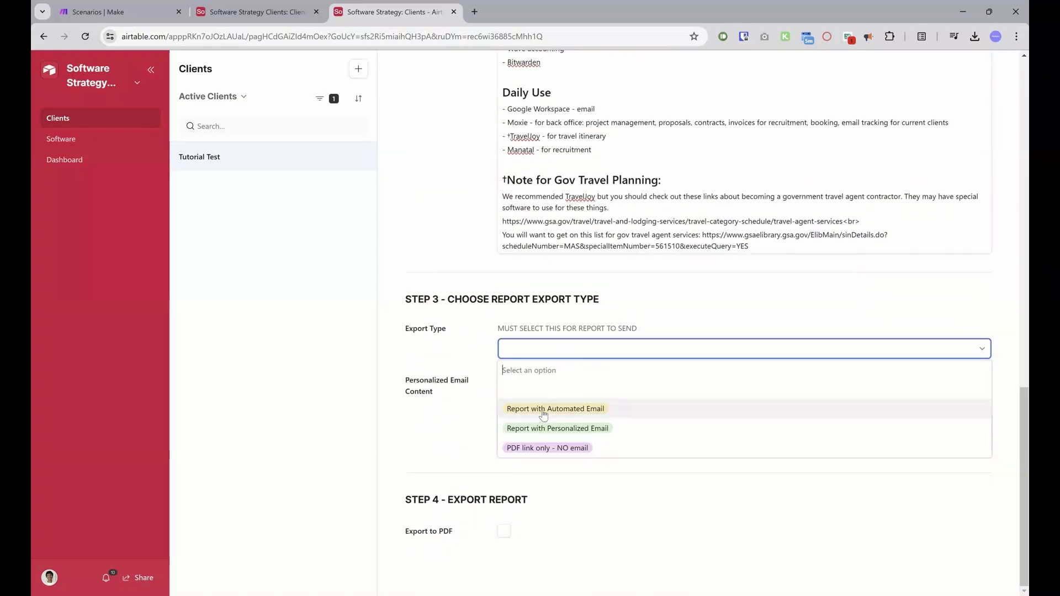
key("Return")
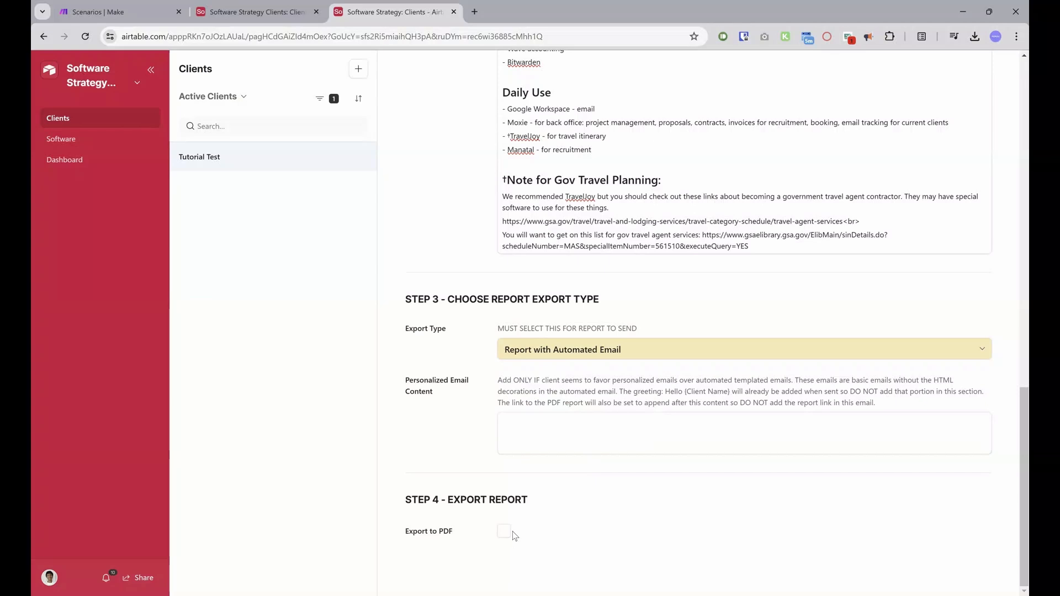
left_click(504, 532)
scroll(587, 444, "up", 15)
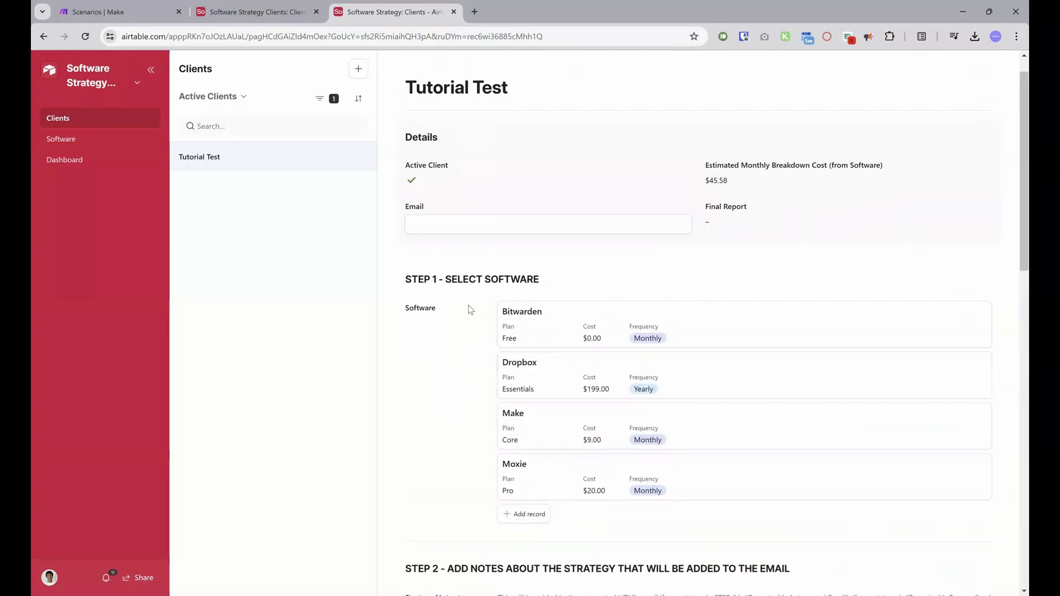
scroll(576, 317, "up", 1)
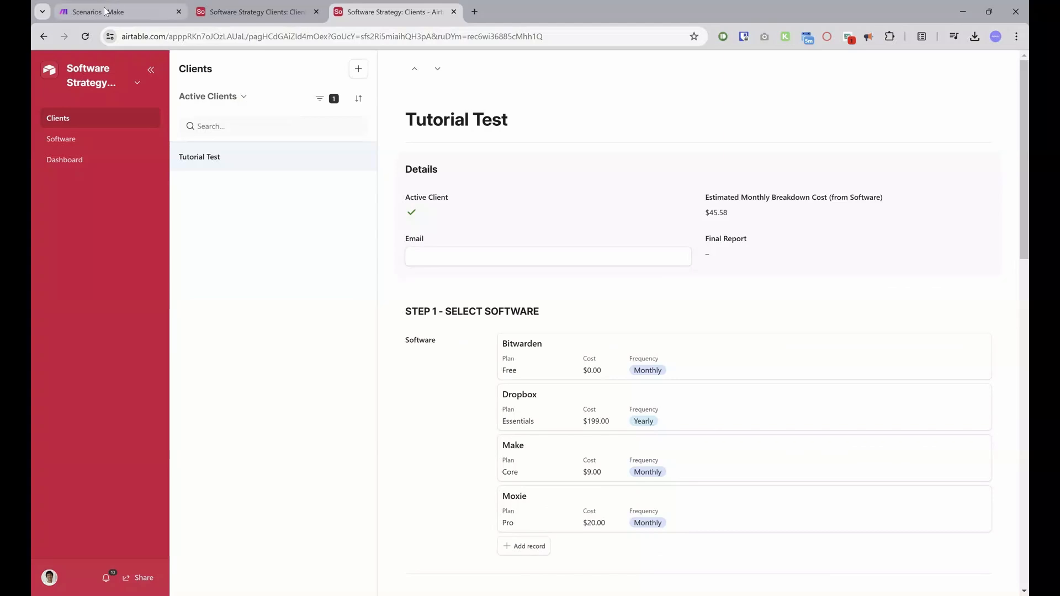
left_click(139, 18)
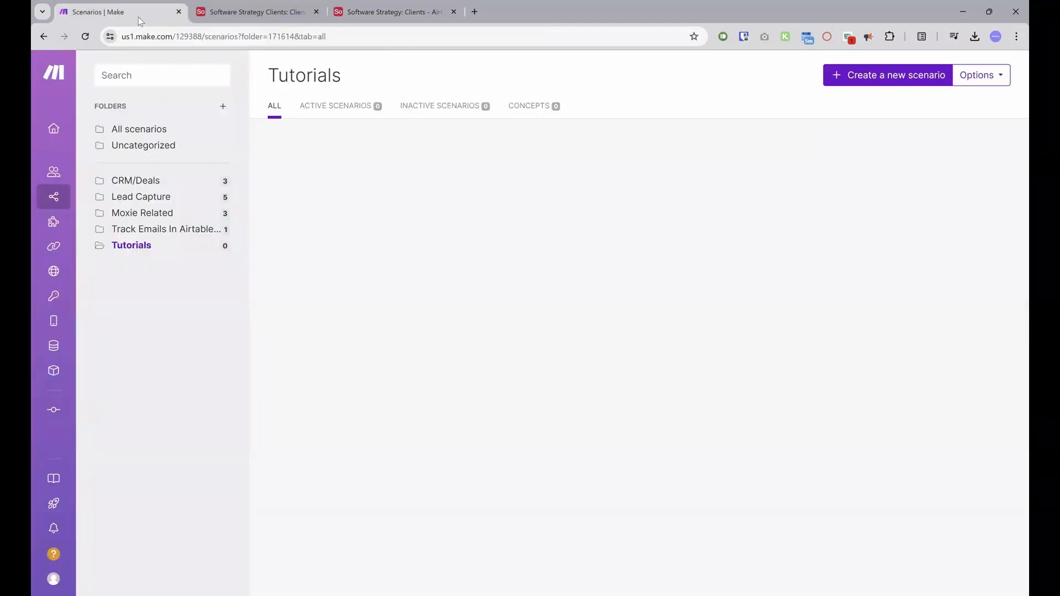
left_click(879, 79)
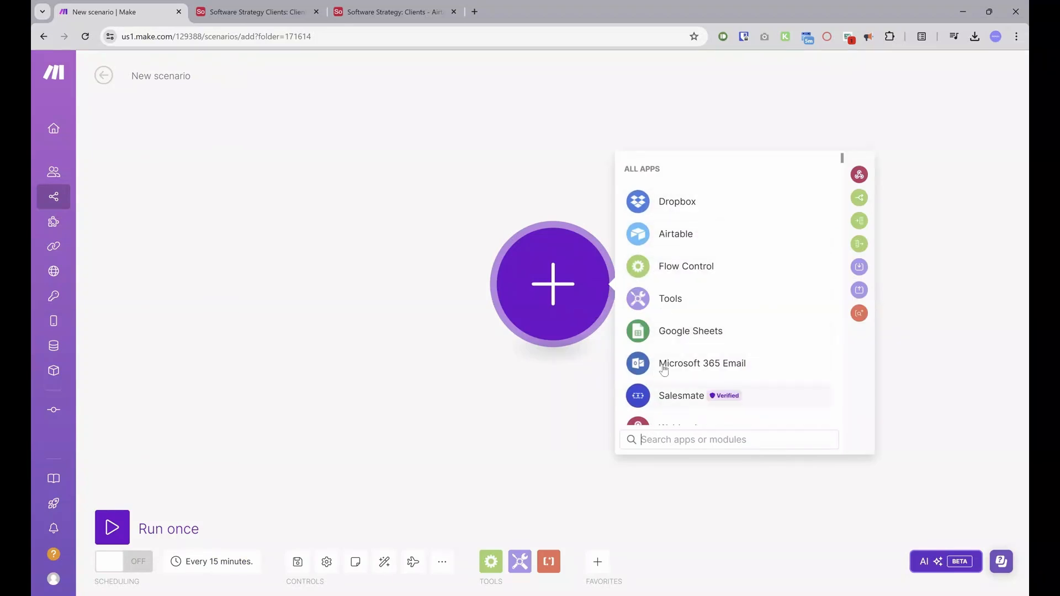
left_click(677, 240)
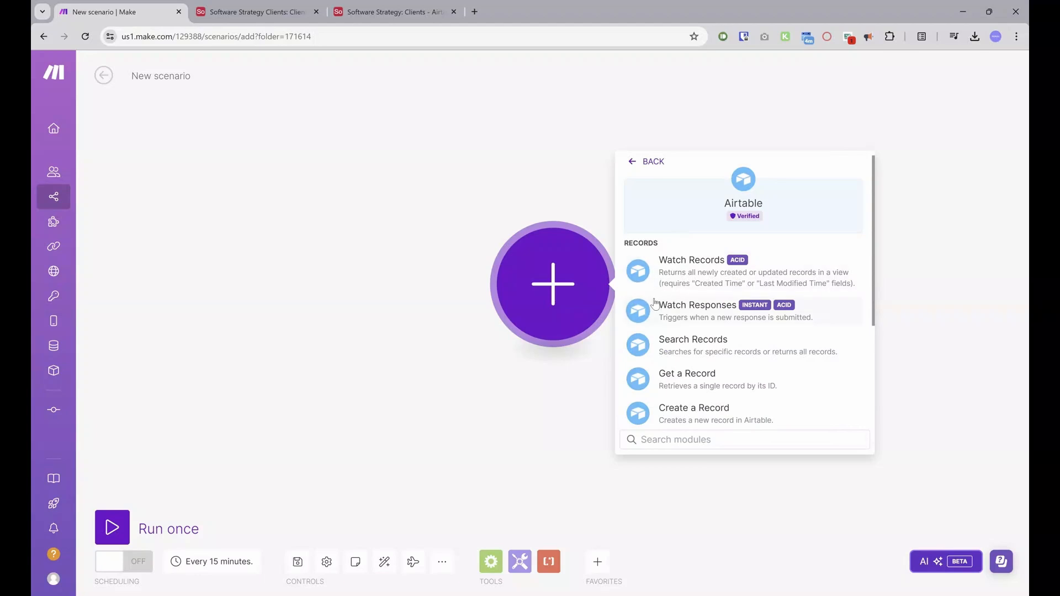
left_click(707, 283)
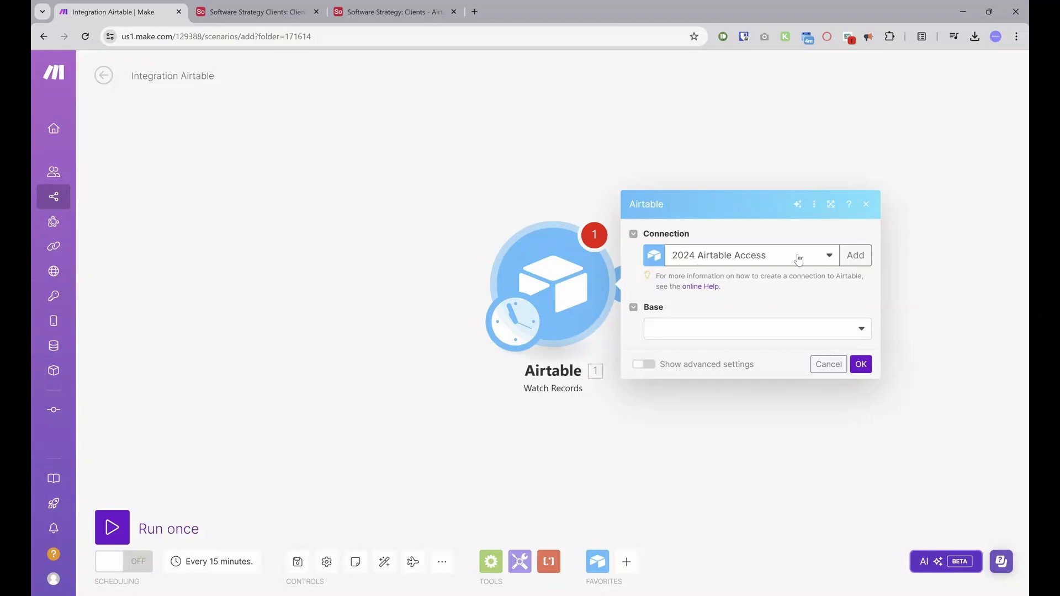
left_click(854, 255)
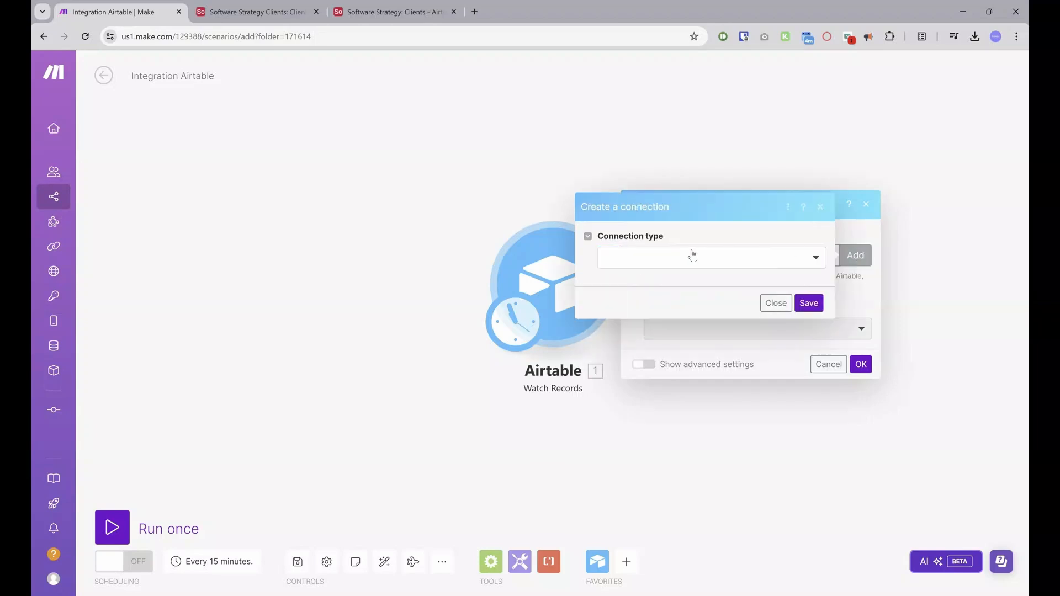
left_click(693, 256)
left_click(666, 278)
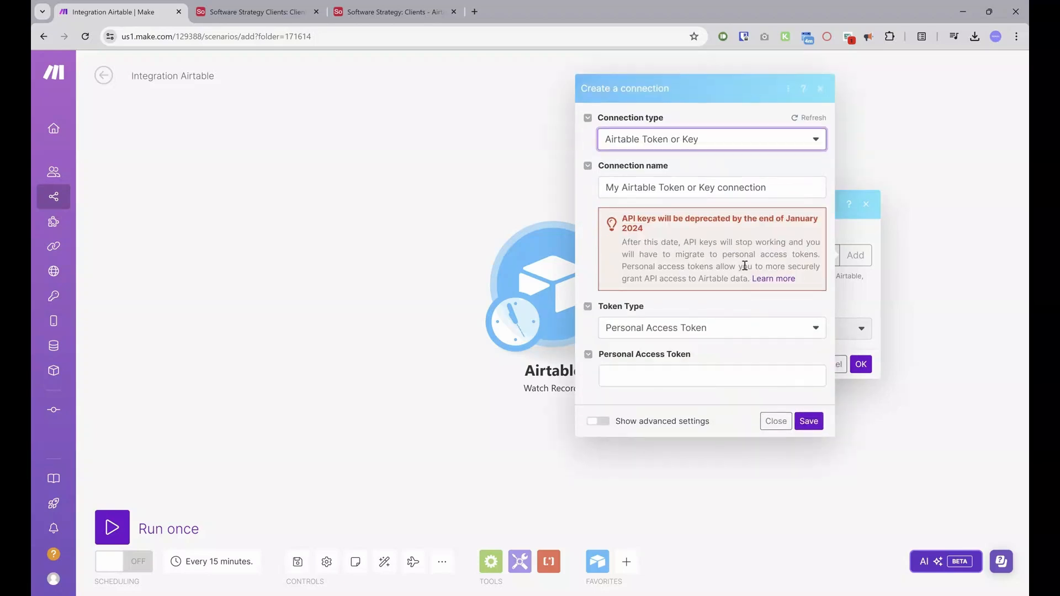
triple_click(662, 187)
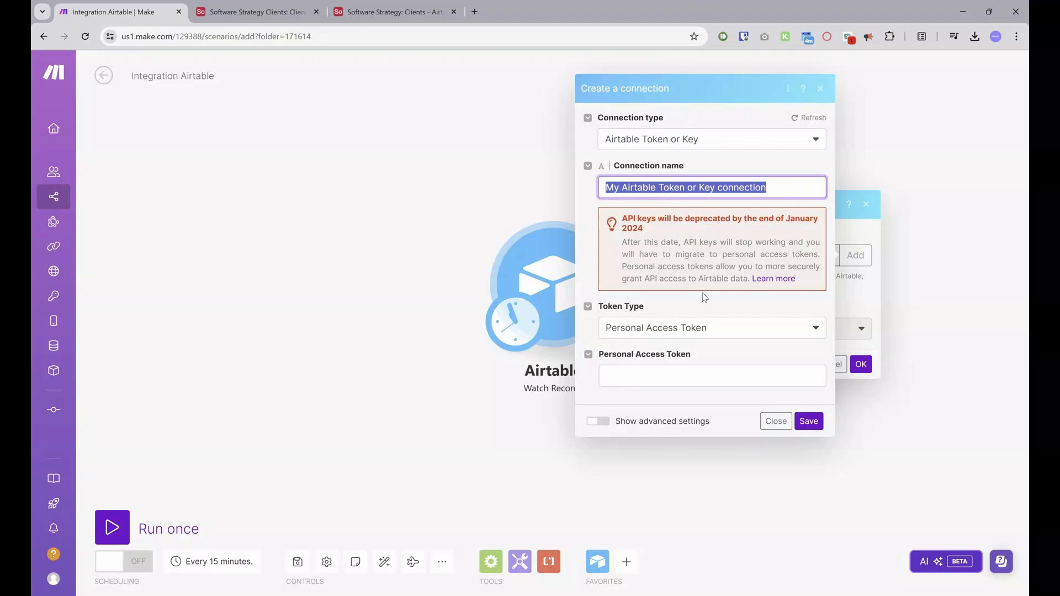
left_click(684, 335)
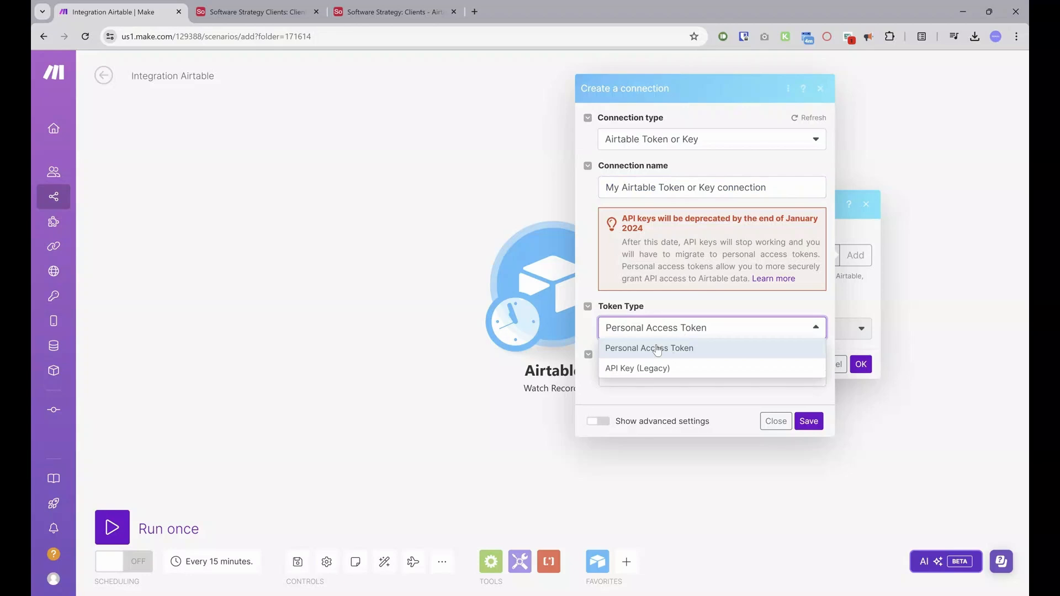
left_click(690, 403)
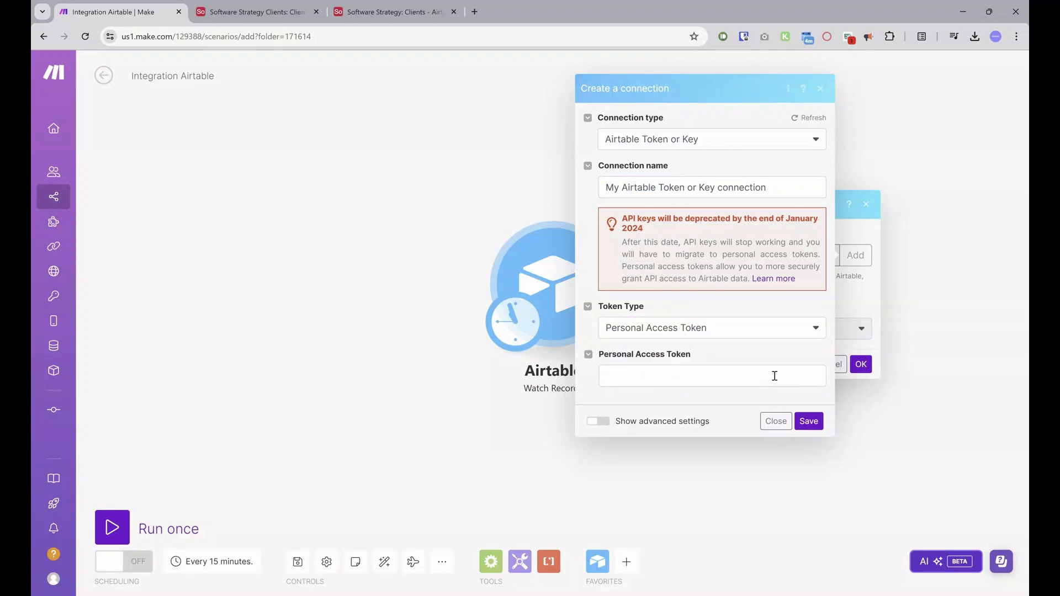
left_click(776, 422)
- Point the Watch Records module to the Software Strategy Clients base and its Client table
left_click(716, 335)
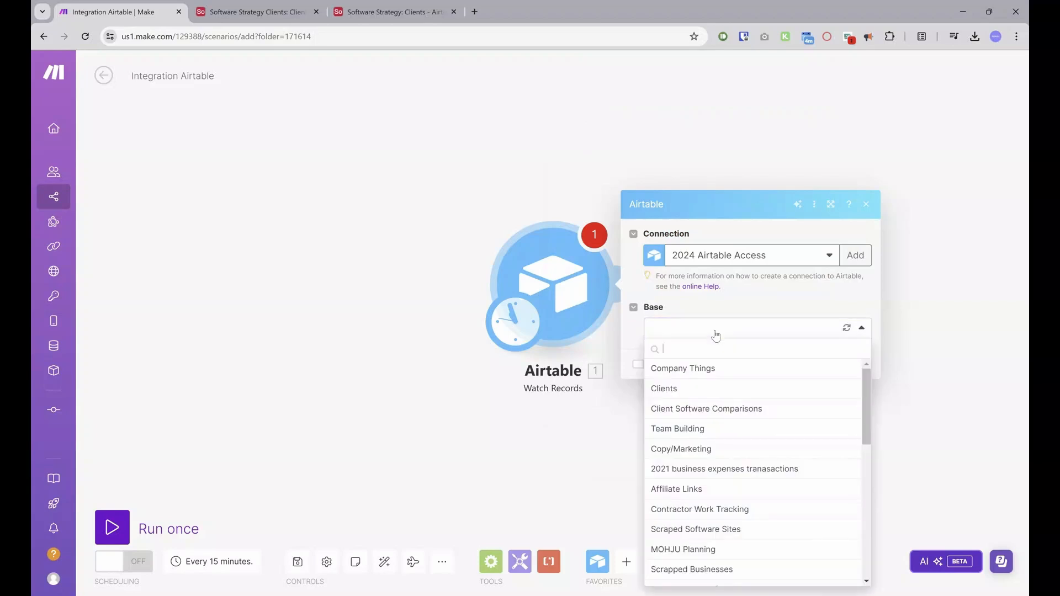
type("soft")
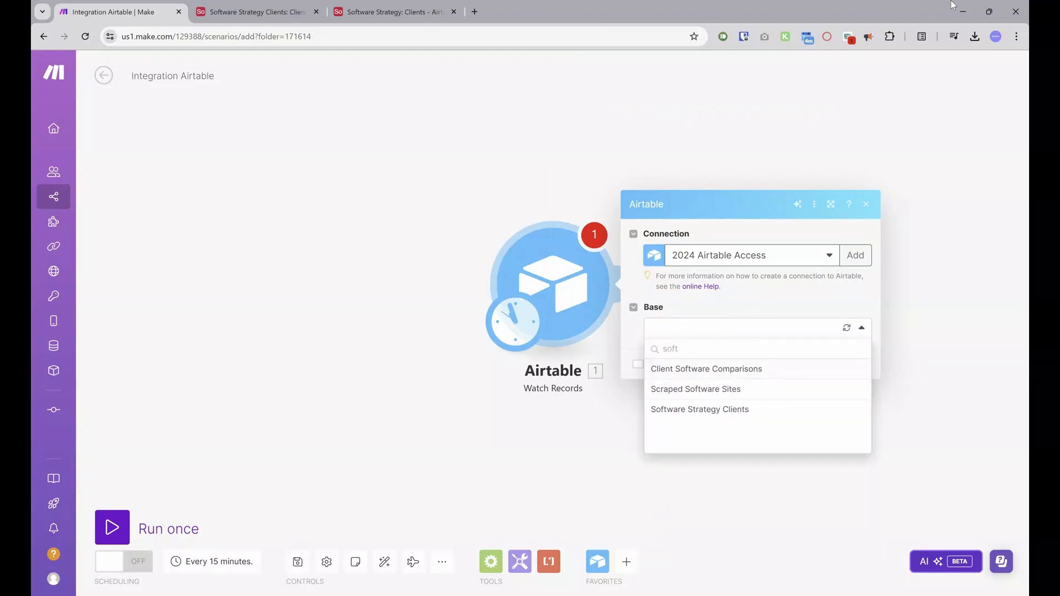
left_click(697, 409)
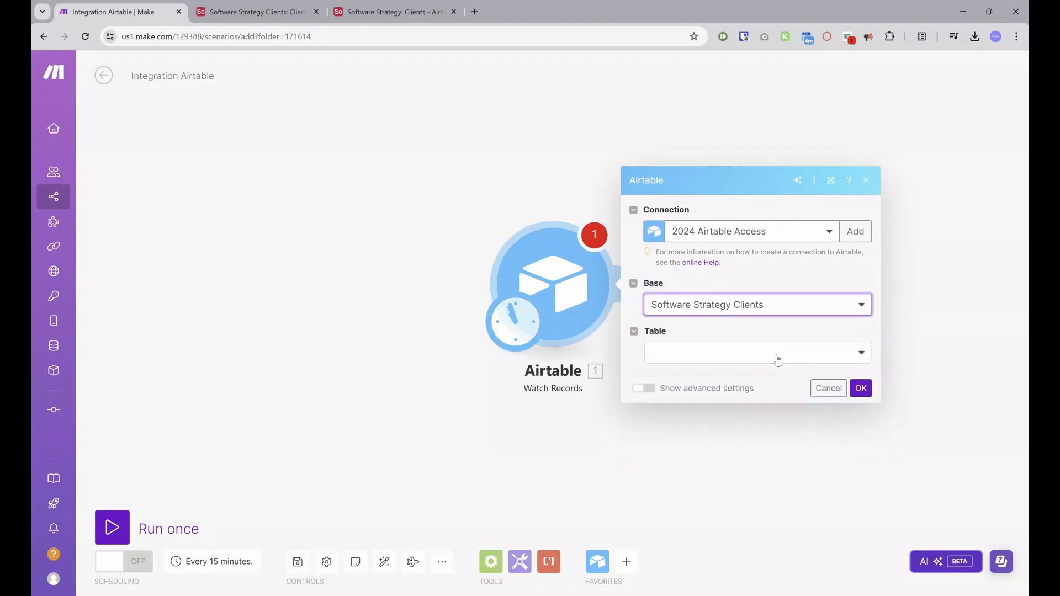
left_click(778, 360)
left_click(686, 393)
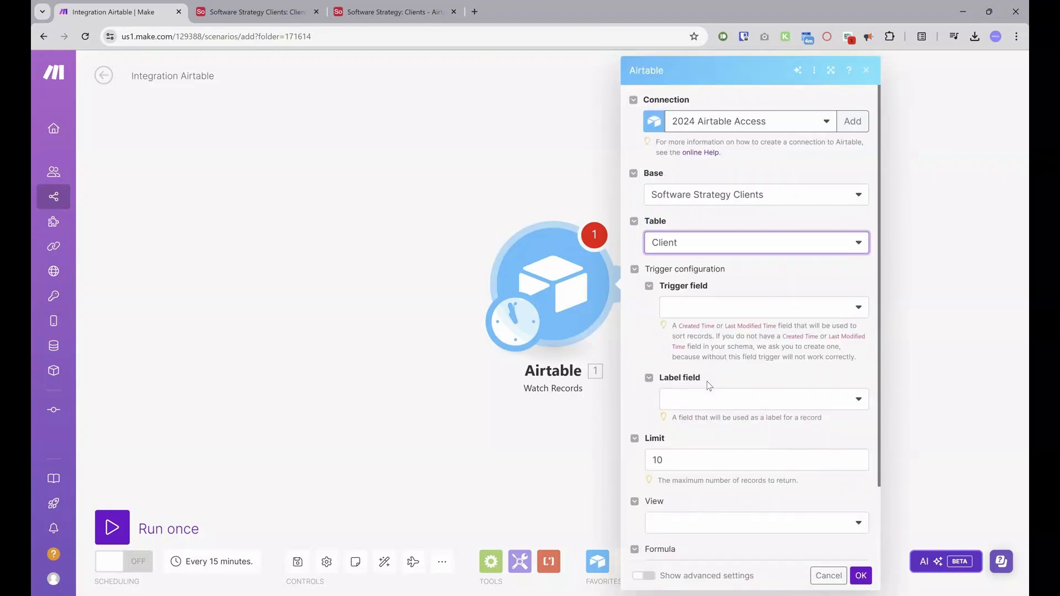
- Configure the module with trigger field Sent To Exported, label field Full Name and view Ready for Export
left_click(724, 318)
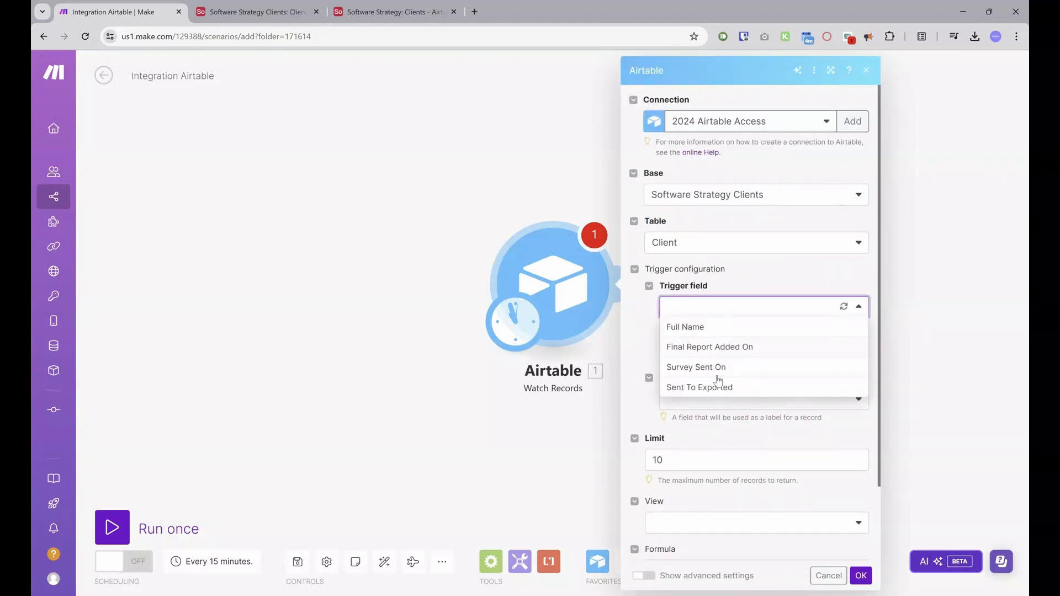
left_click(703, 389)
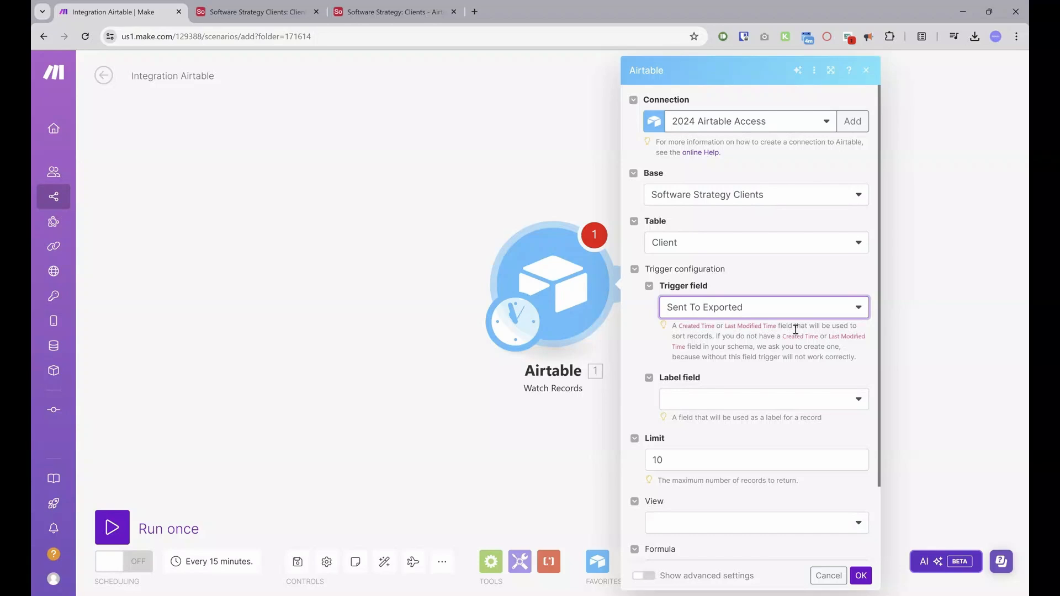
scroll(733, 353, "down", 2)
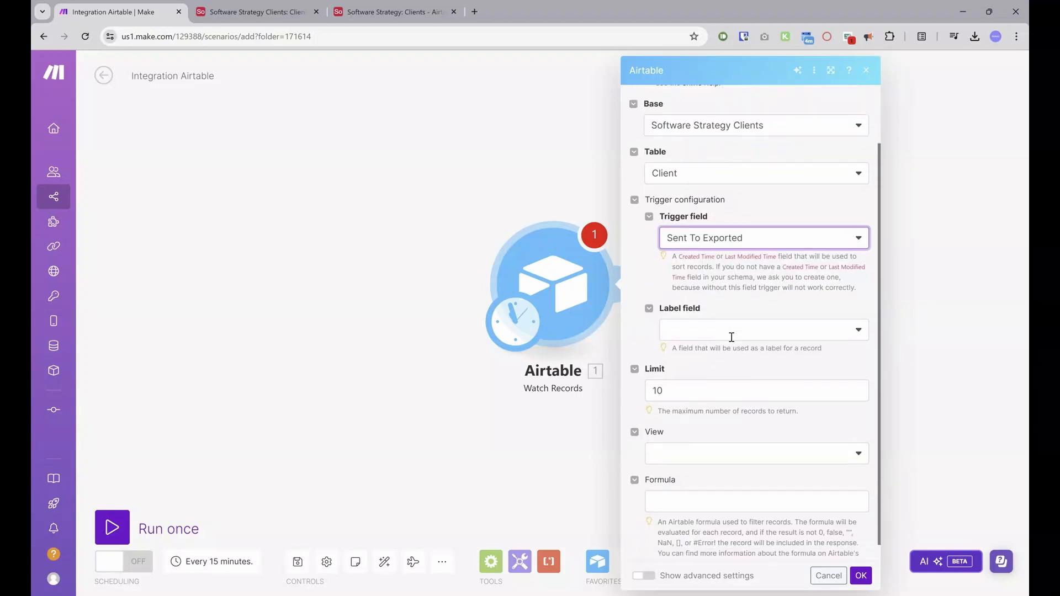
left_click(724, 314)
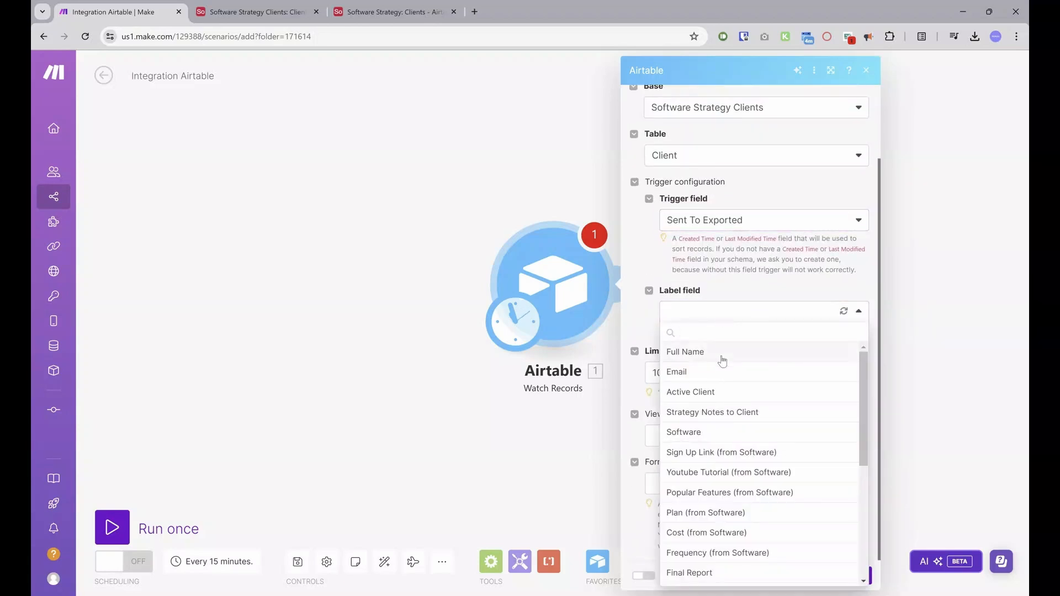
left_click(722, 360)
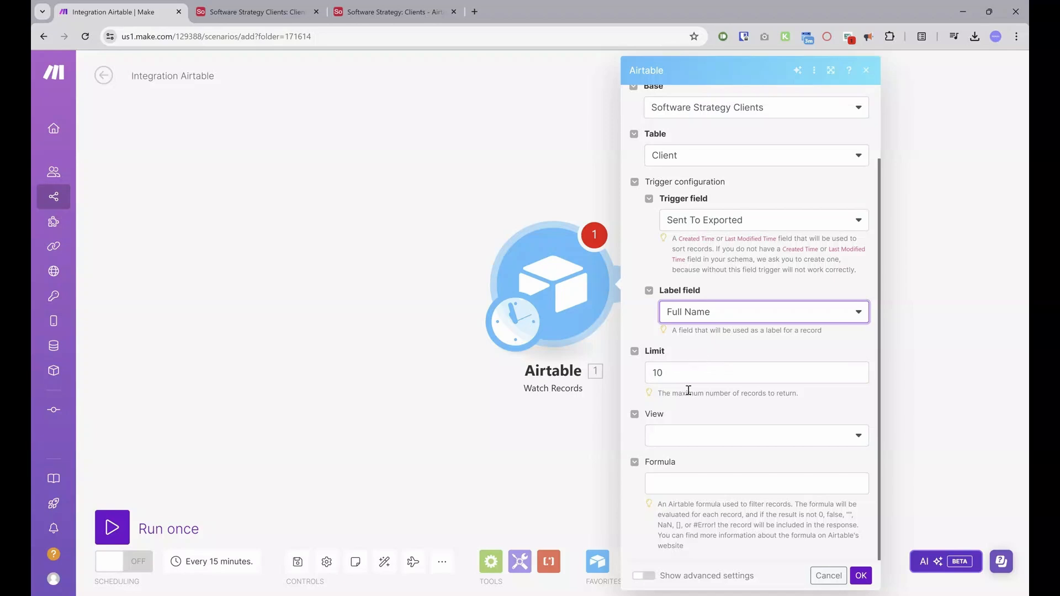
left_click(691, 439)
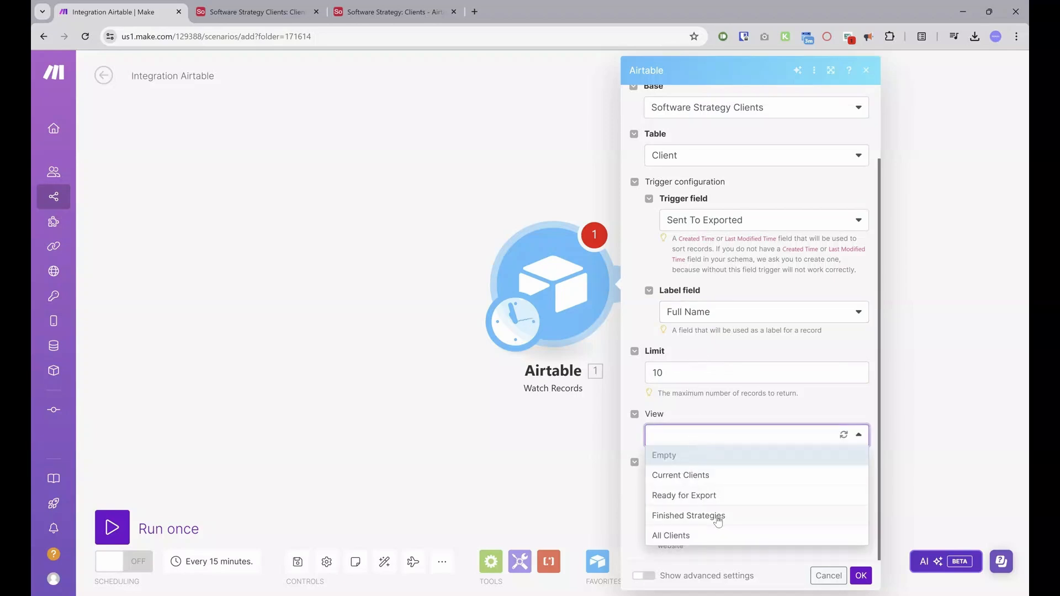
left_click(717, 494)
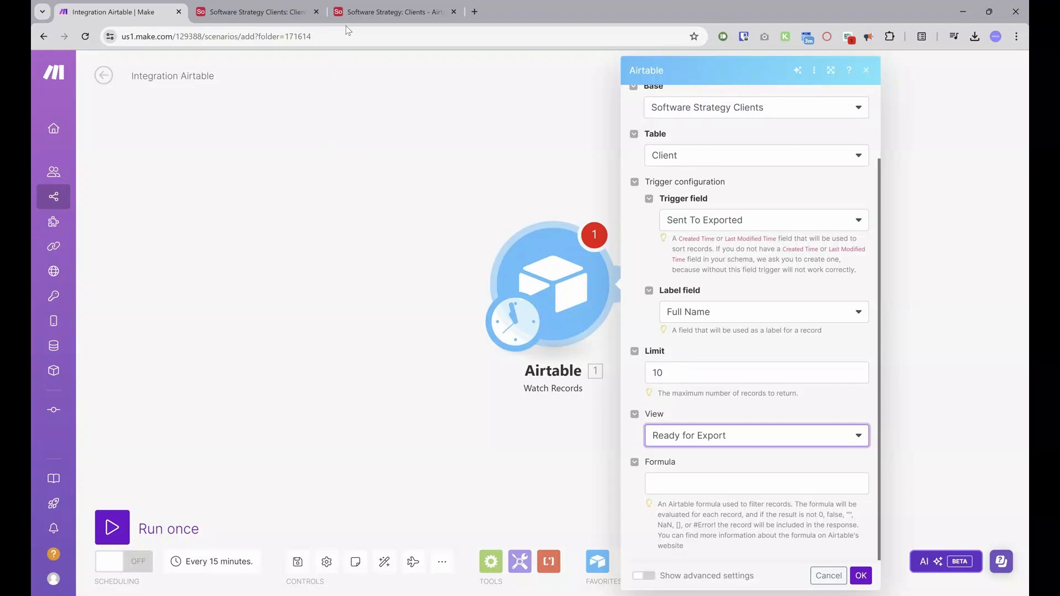
- Check the client record in Airtable's Ready for Export view and the client interface, and return to the Make scenario
left_click(264, 12)
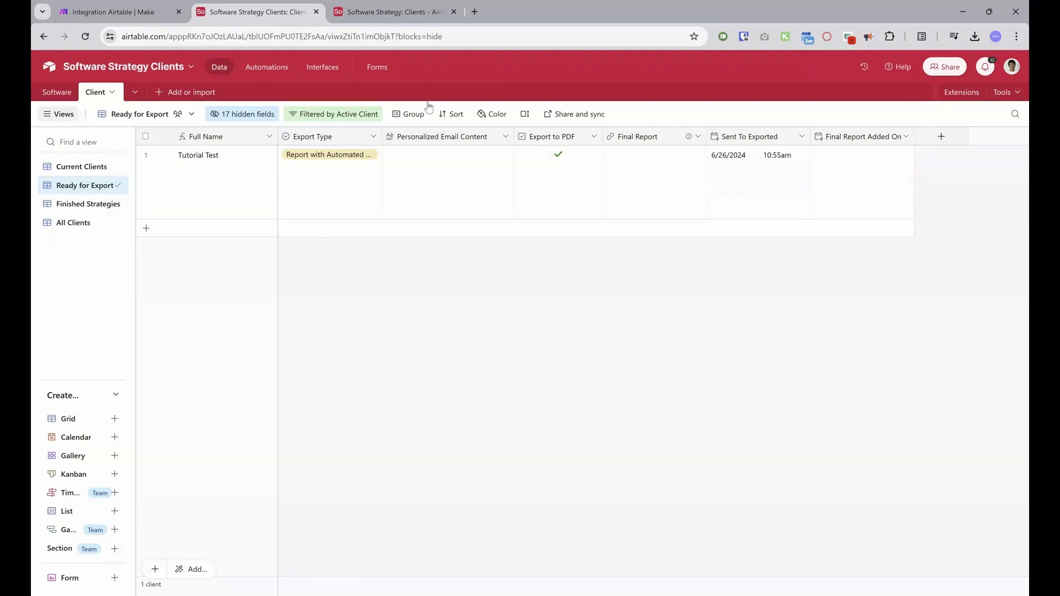
left_click(392, 15)
left_click(160, 19)
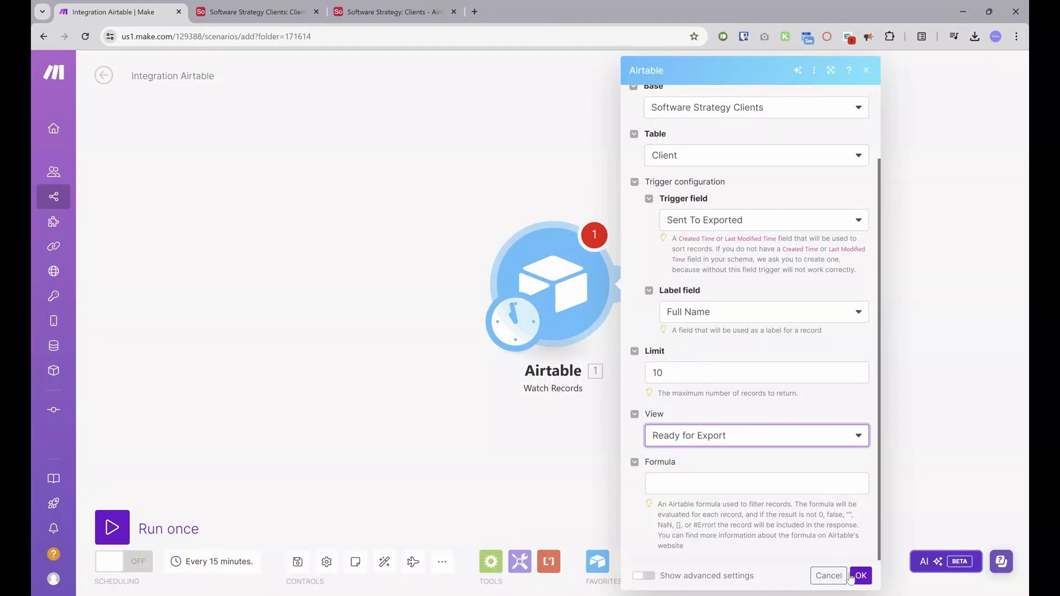
- Confirm the Airtable Watch Records settings and run only that module
left_click(861, 580)
left_click(860, 580)
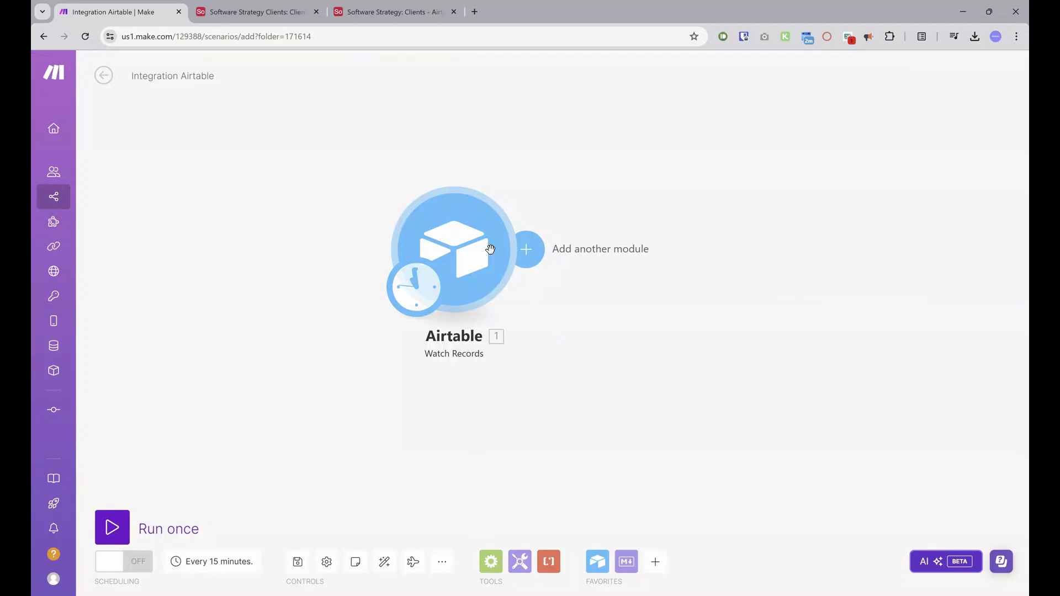
right_click(457, 248)
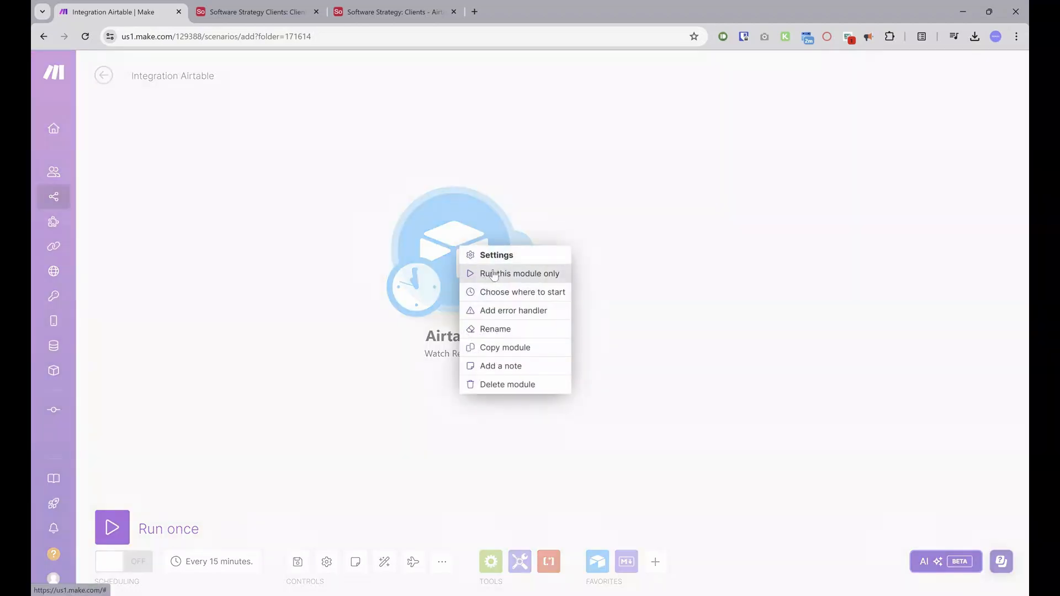
left_click(494, 277)
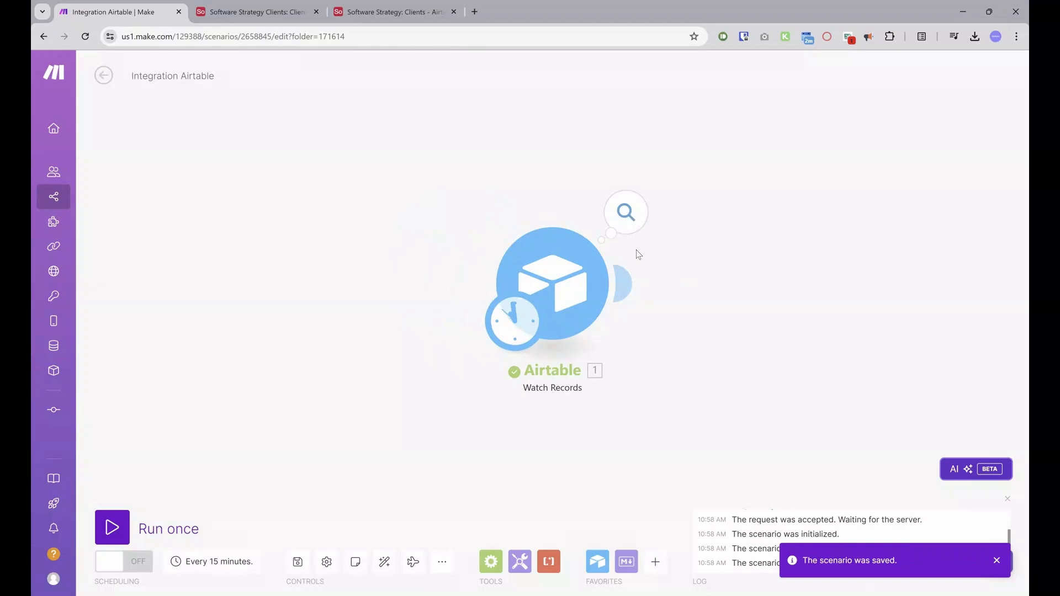
- Inspect the Watch Records output bundle, expanding its Software, Frequency and Plan arrays
left_click(626, 215)
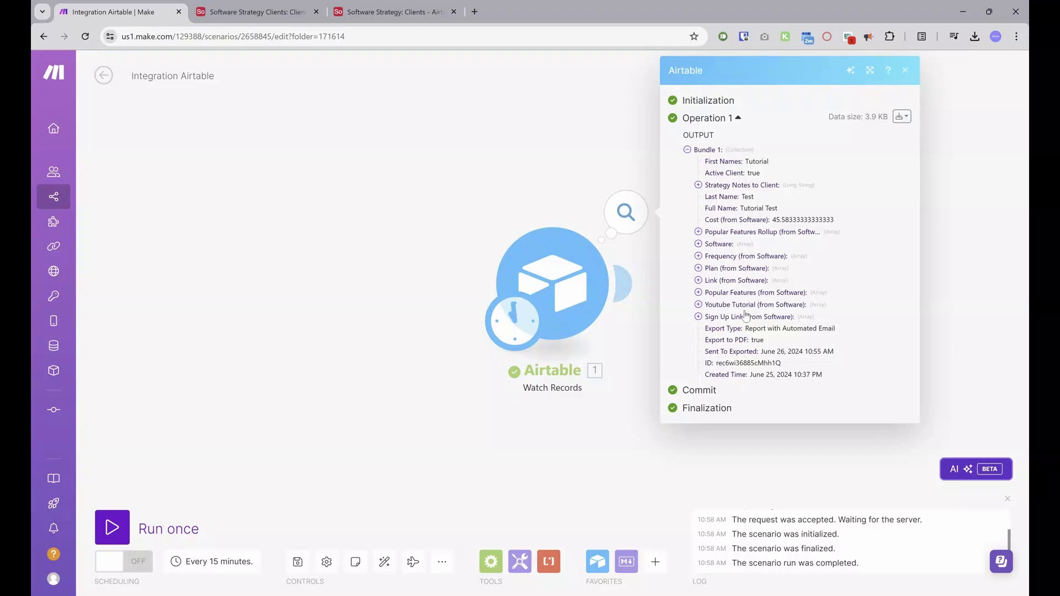
left_click(698, 244)
left_click(699, 303)
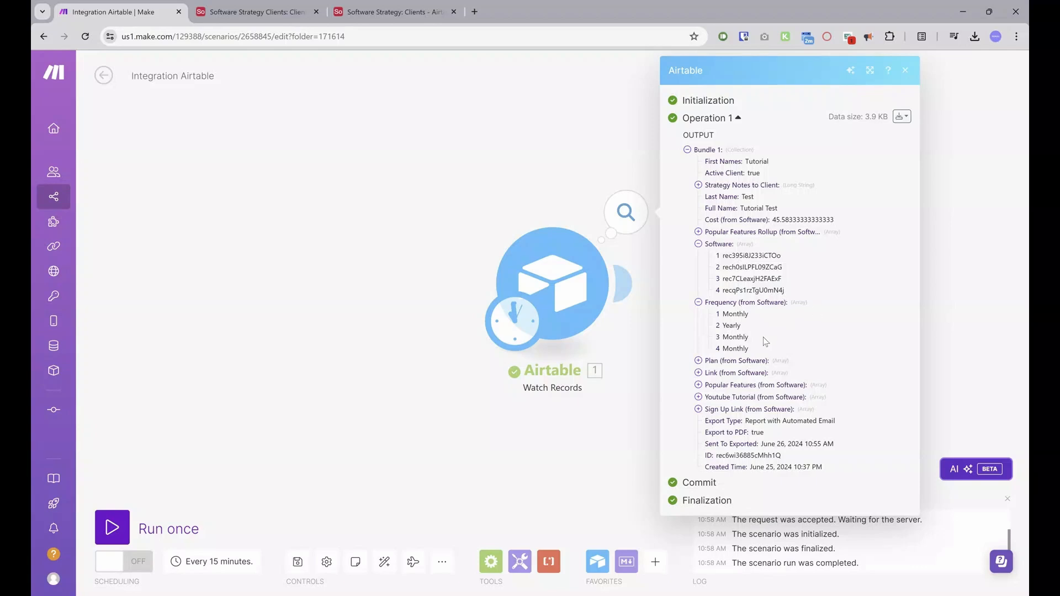
left_click(699, 361)
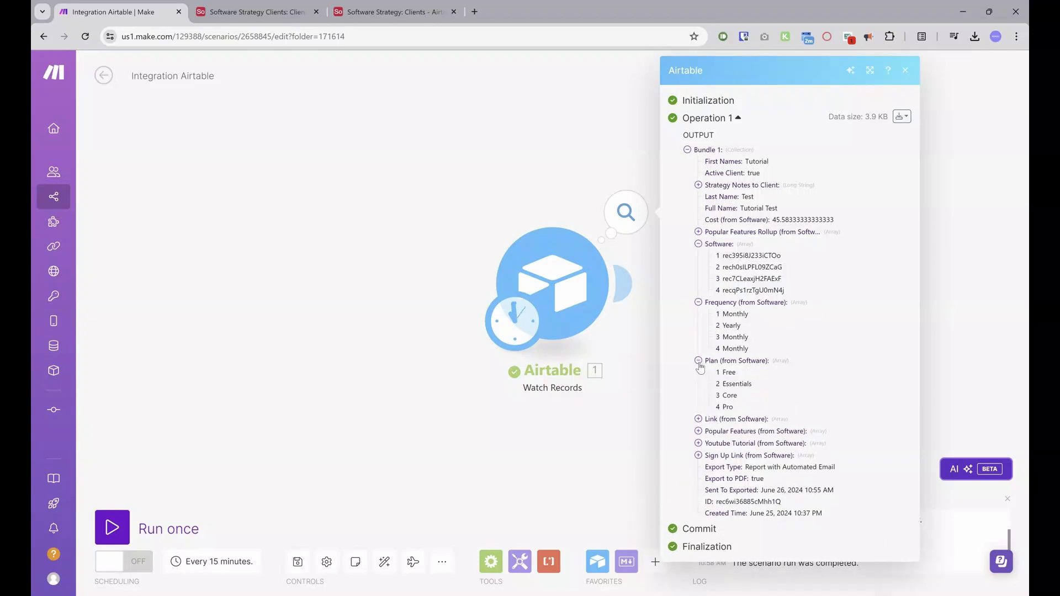
left_click(688, 150)
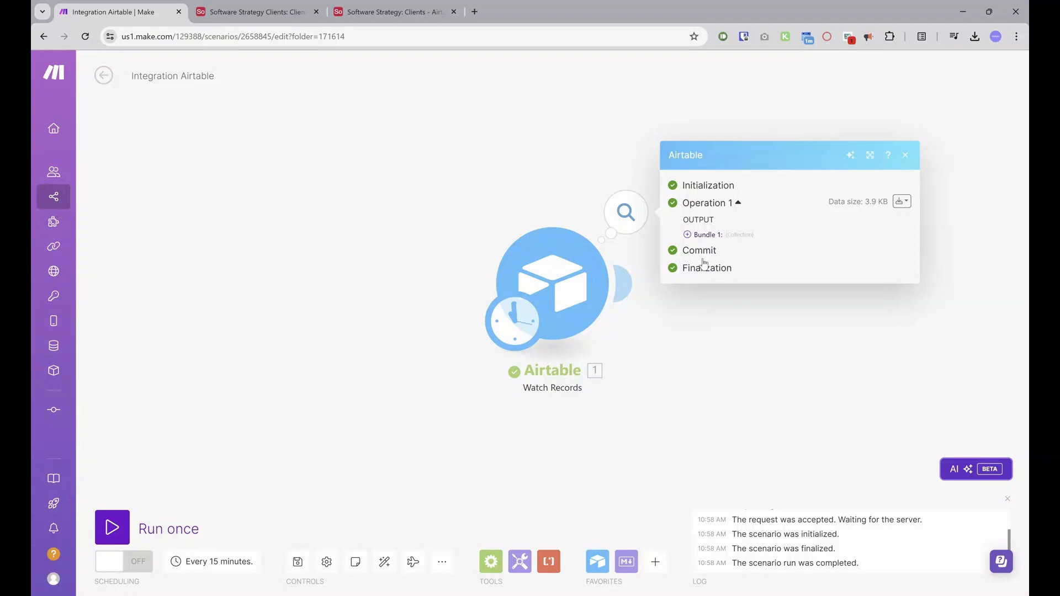
left_click(688, 235)
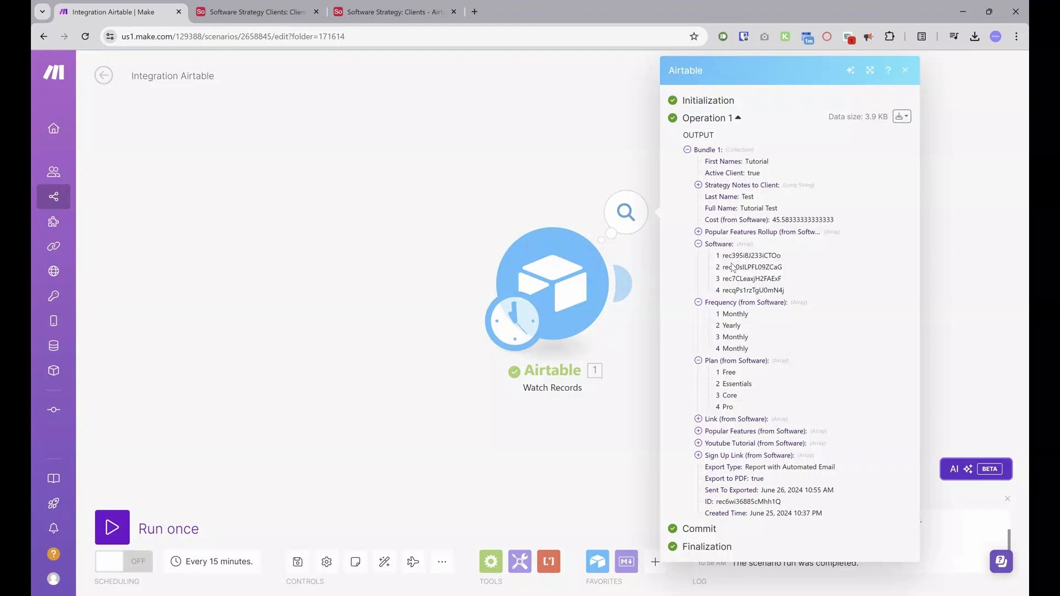
- Examine the Software record IDs and the Cost value in the output, and compare the cost with the client's Airtable interface page
left_click_drag(726, 256, 790, 291)
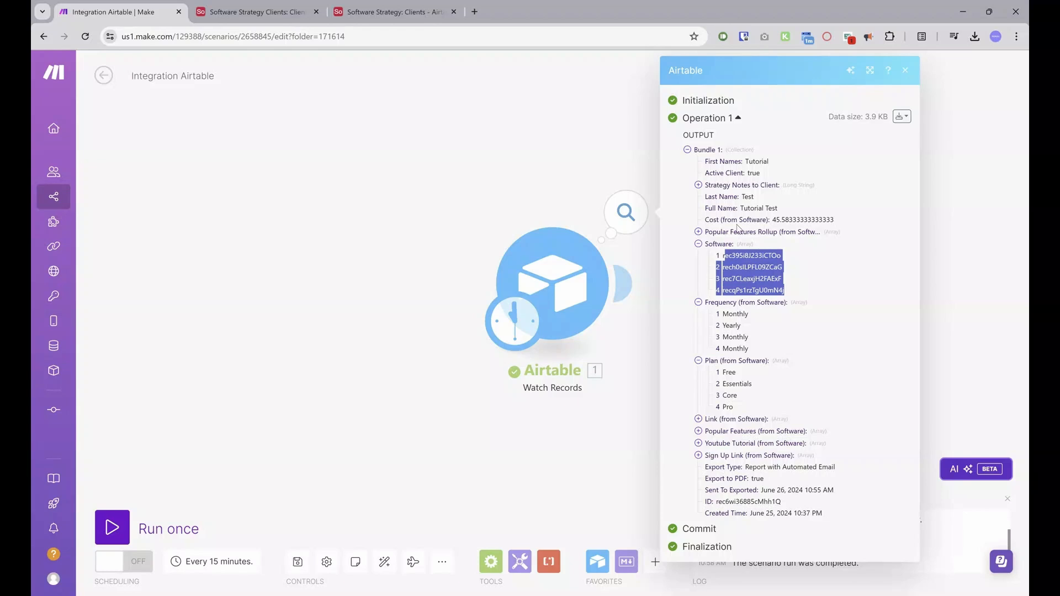
left_click_drag(779, 216, 844, 222)
left_click(803, 218)
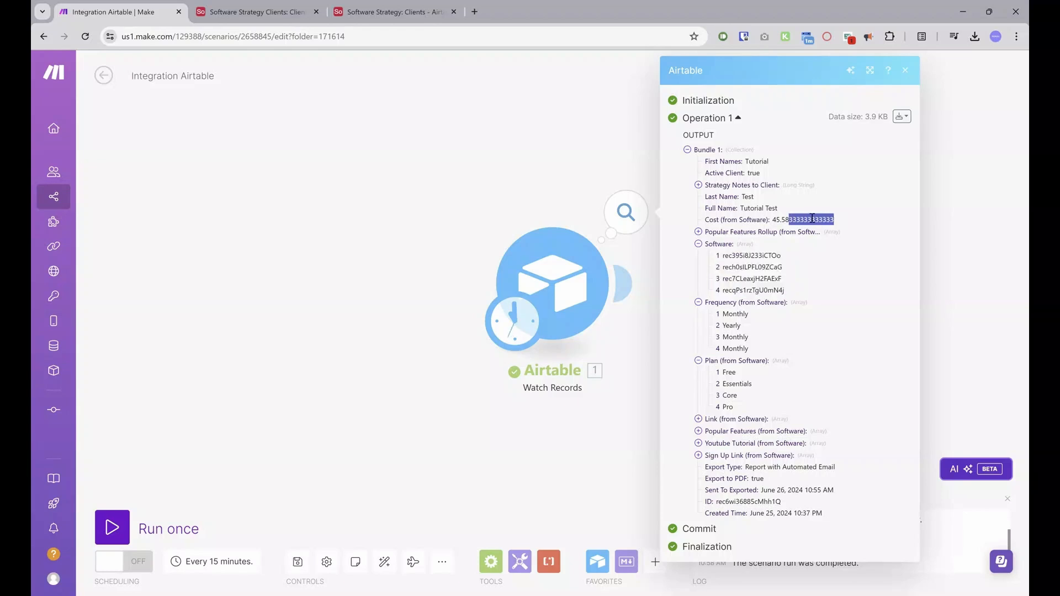
left_click(373, 12)
scroll(779, 207, "up", 5)
scroll(784, 212, "up", 4)
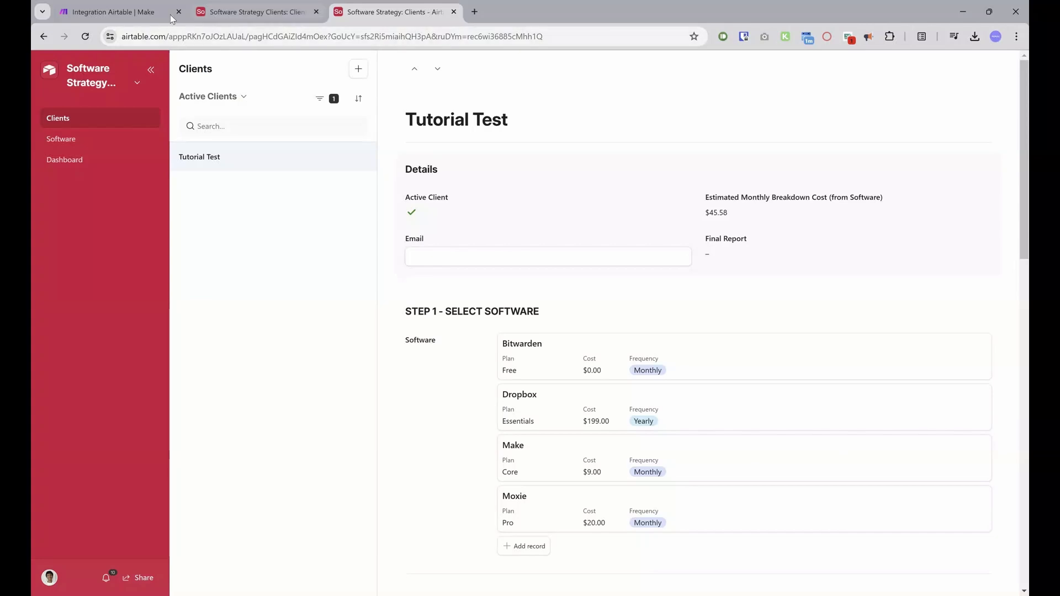
left_click(134, 12)
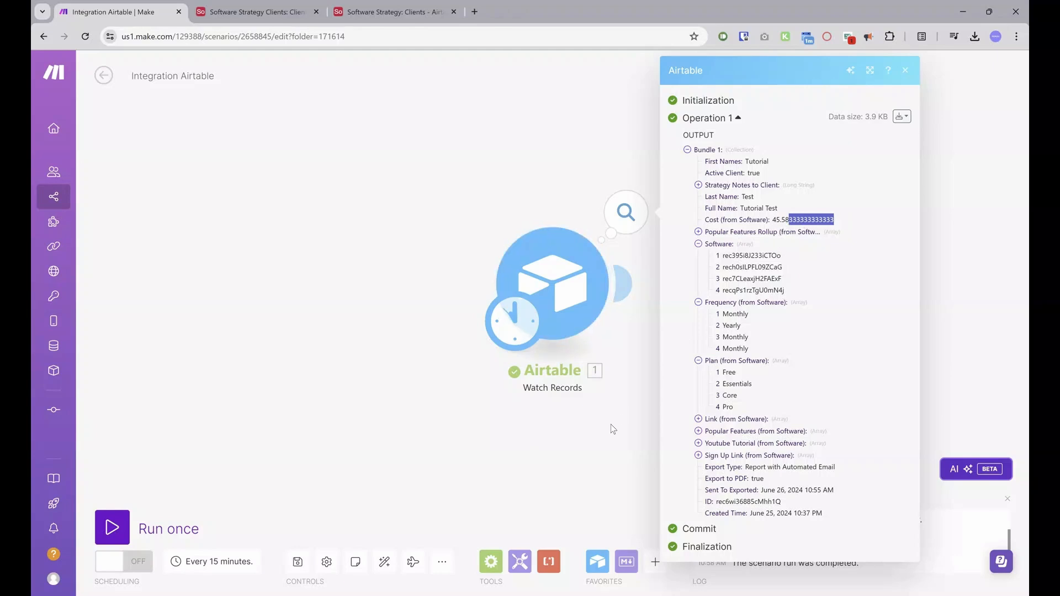
- Close the output and add a Tools Switch module after the Airtable Watch Records module
left_click_drag(603, 433, 390, 392)
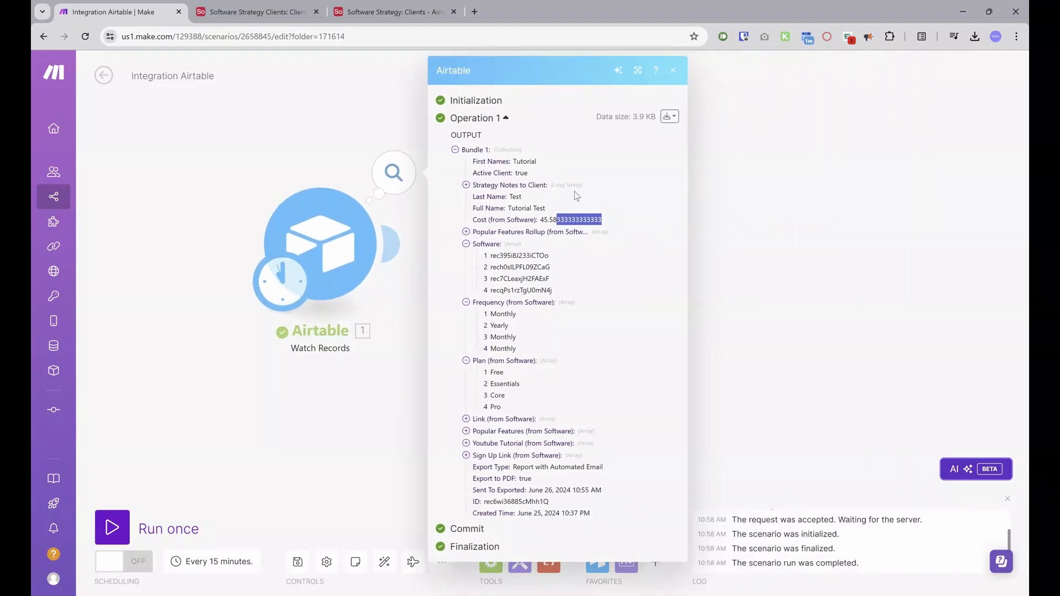
left_click(673, 70)
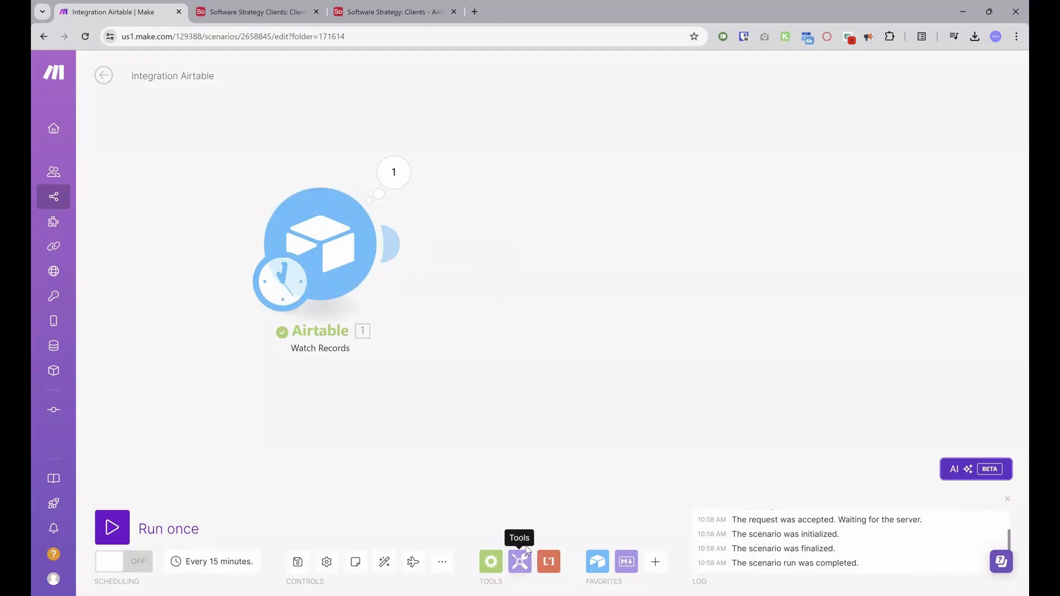
left_click(518, 568)
scroll(615, 433, "down", 5)
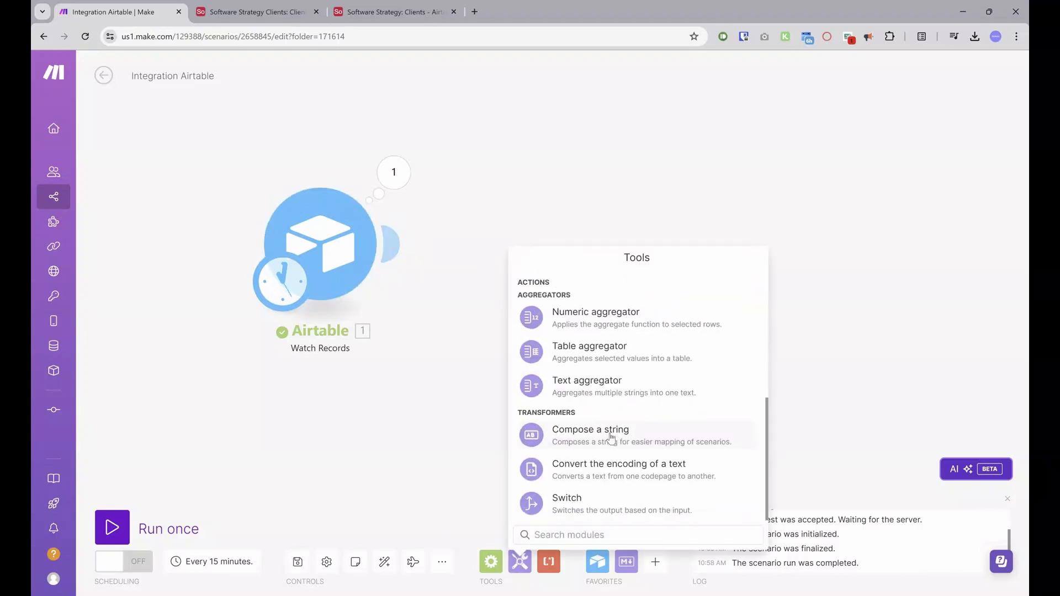
left_click(599, 503)
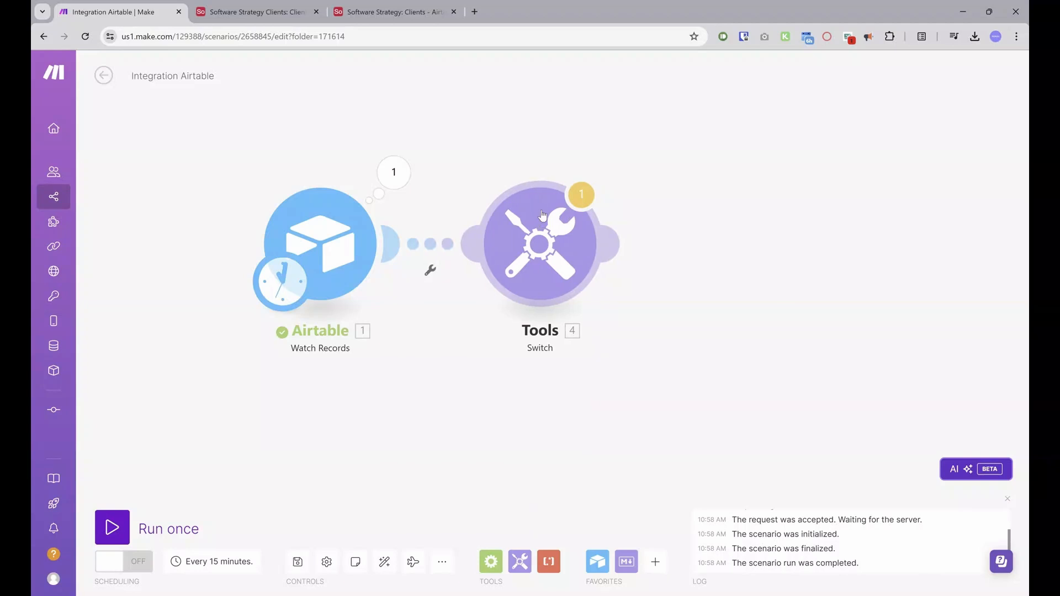
- Map the Switch module's Input to the first item of Cost (from Software)
left_click(535, 243)
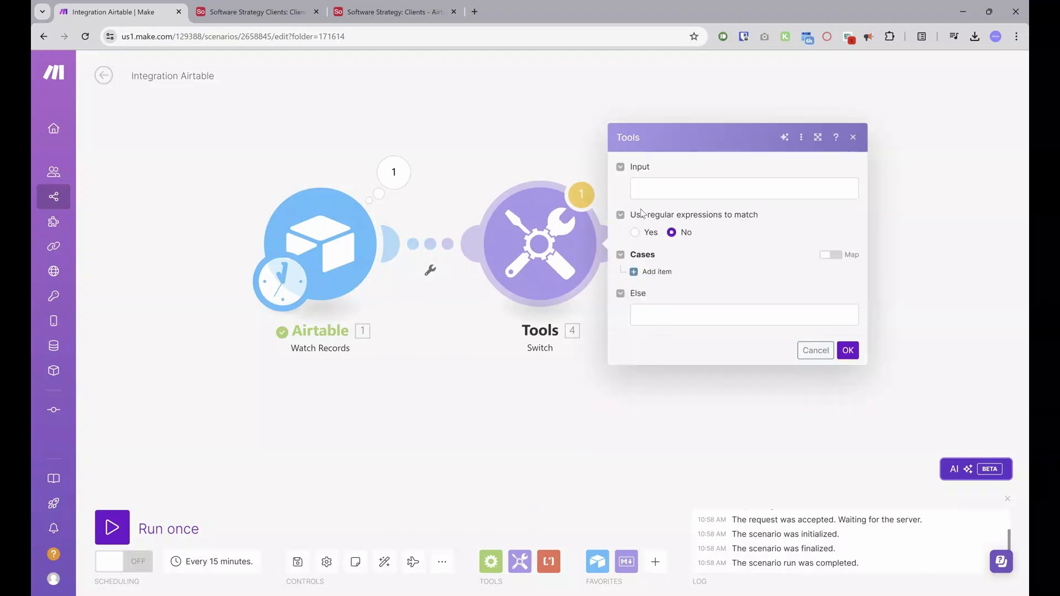
left_click(668, 193)
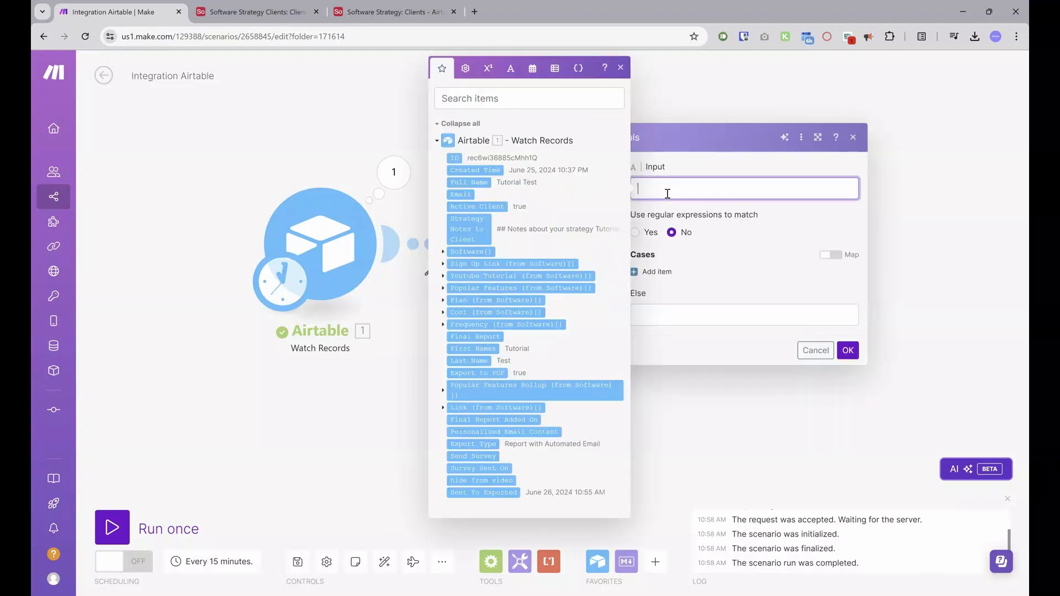
left_click(443, 313)
mouse_move(466, 324)
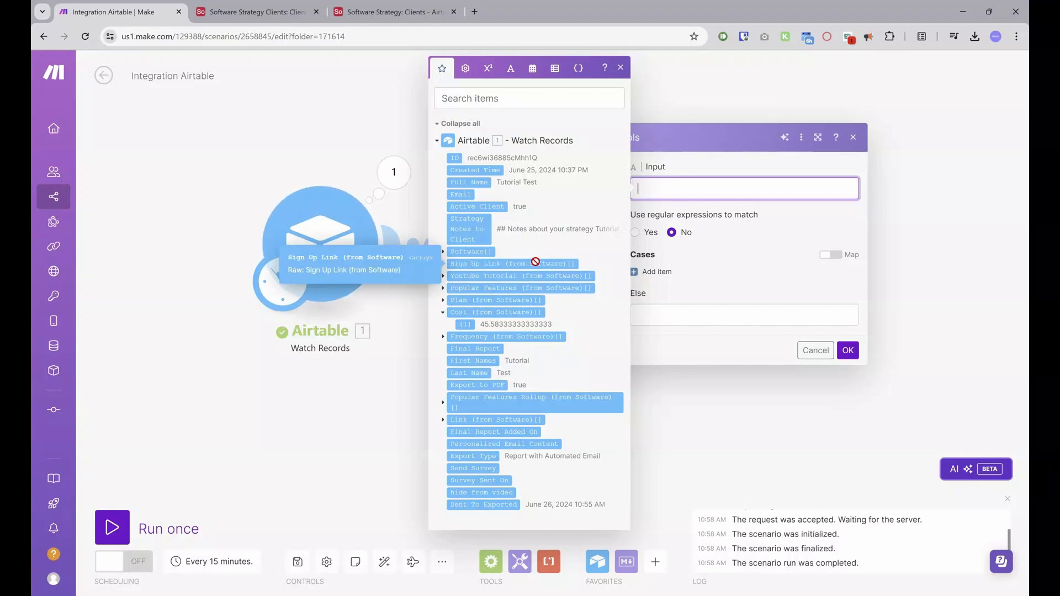
left_click(443, 264)
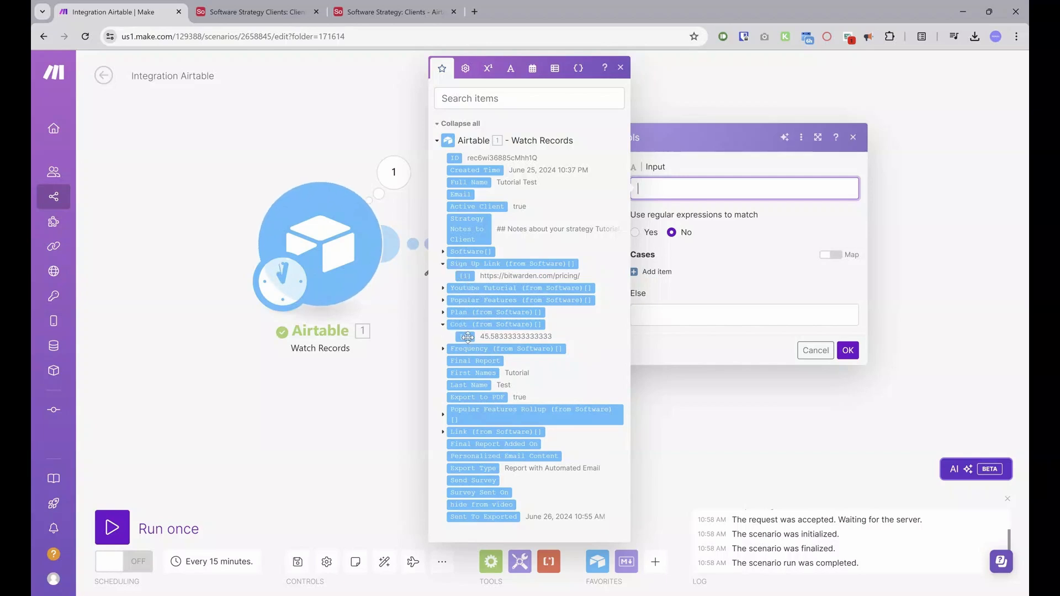
left_click_drag(692, 197, 691, 197)
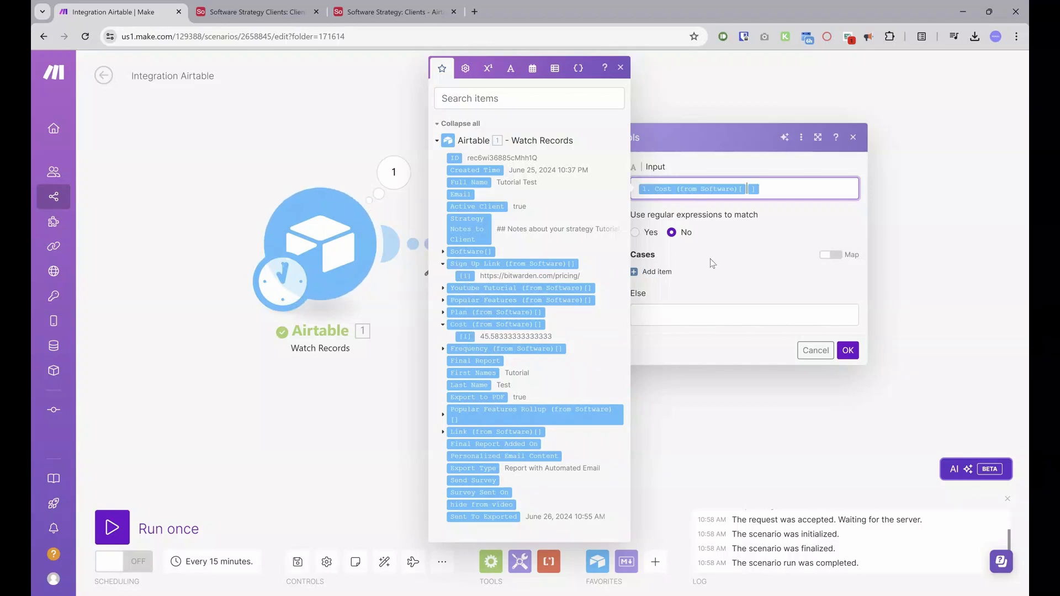
left_click(620, 72)
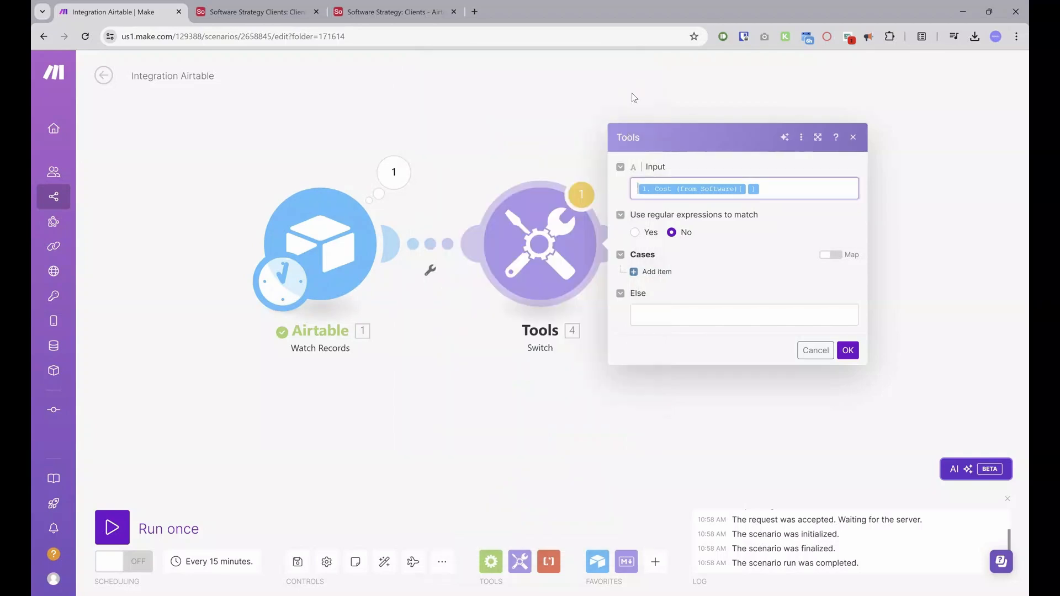
- Add a case to the Switch module with the first item of Cost (from Software) as its Pattern
left_click(640, 272)
left_click(703, 243)
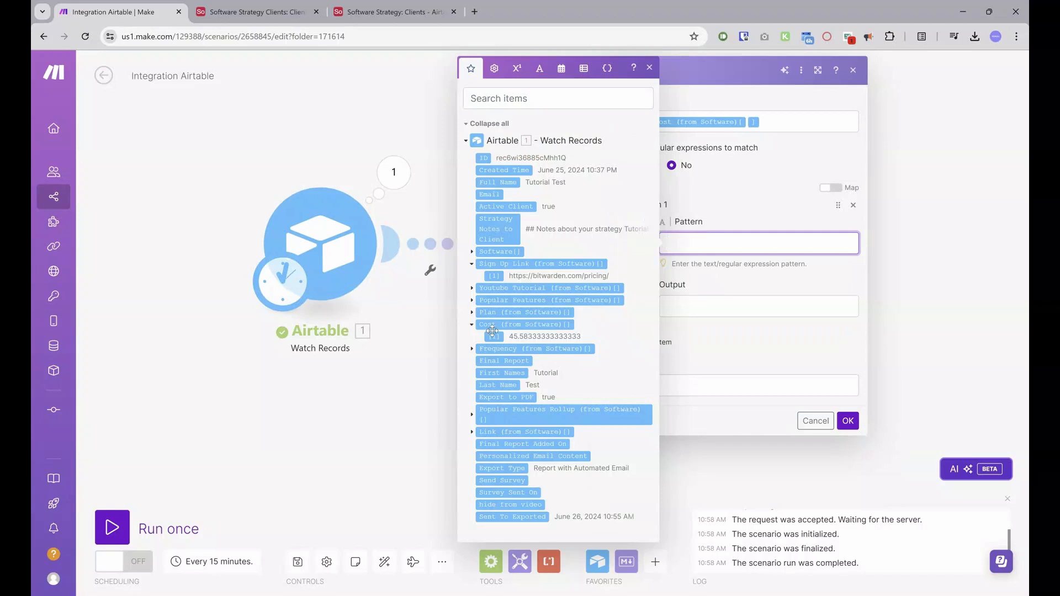
left_click_drag(491, 336, 718, 243)
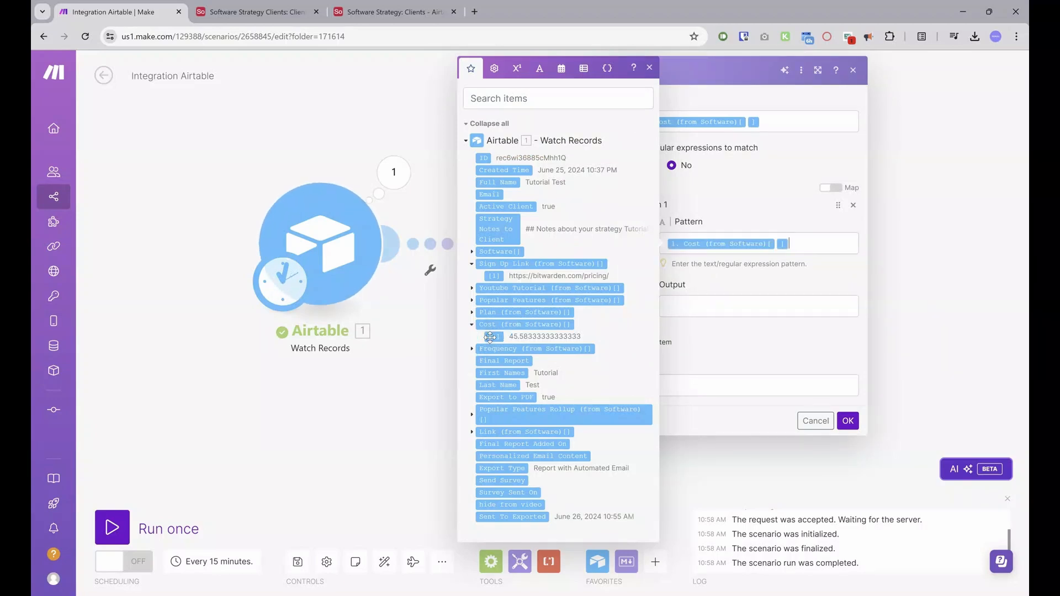
- Insert the formatNumber function into the Output of the Switch module's first case
left_click(694, 305)
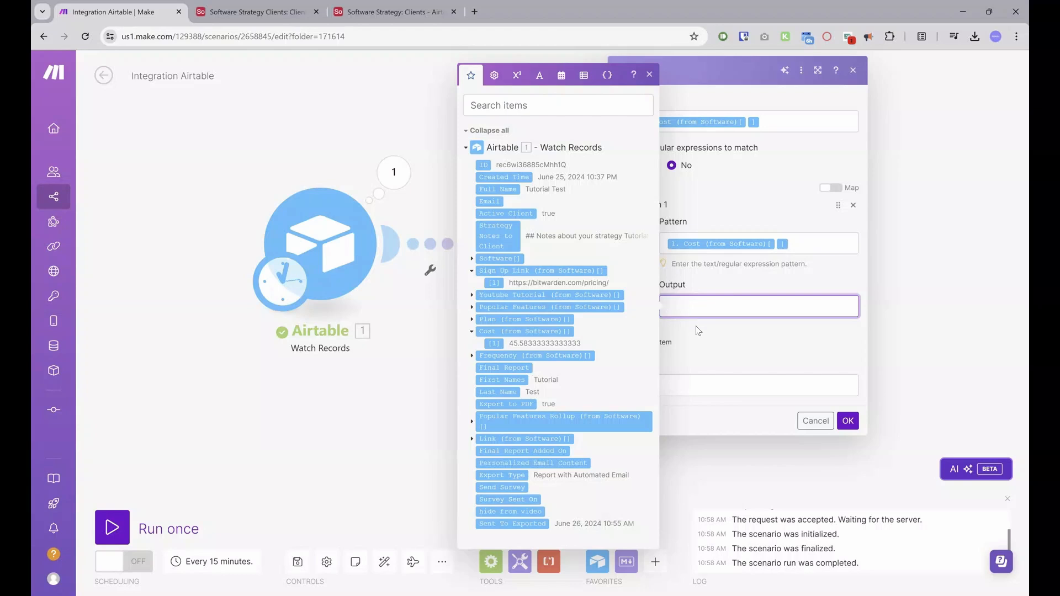
left_click(494, 75)
left_click(516, 234)
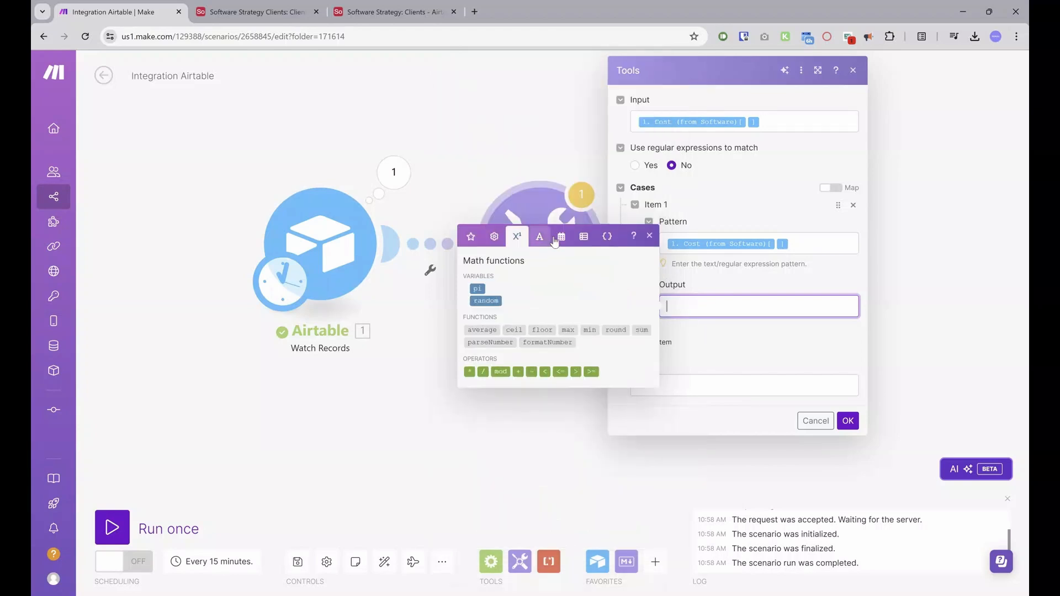
left_click(540, 233)
left_click(562, 212)
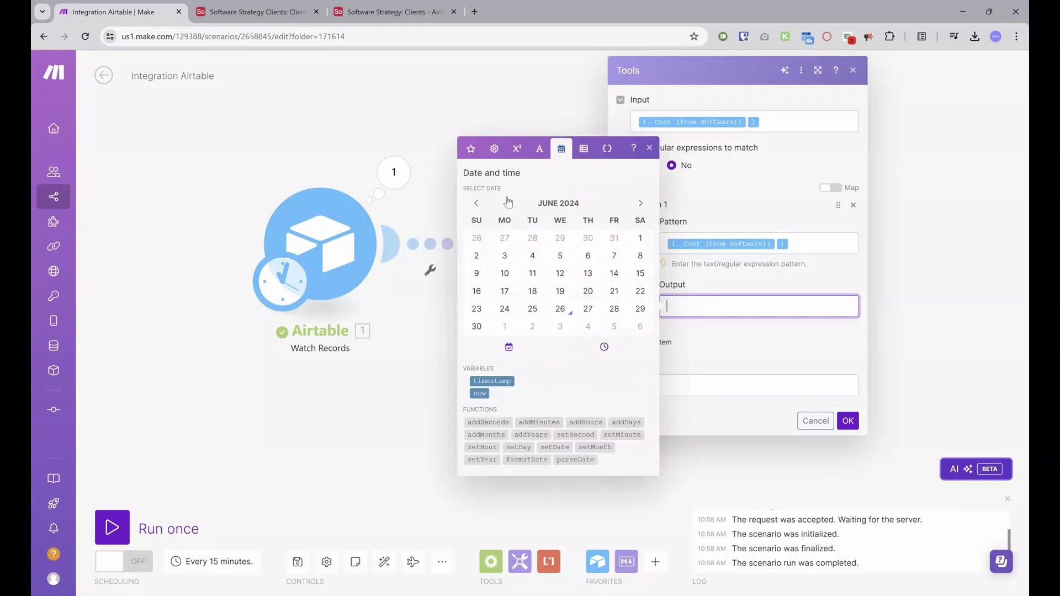
left_click(496, 148)
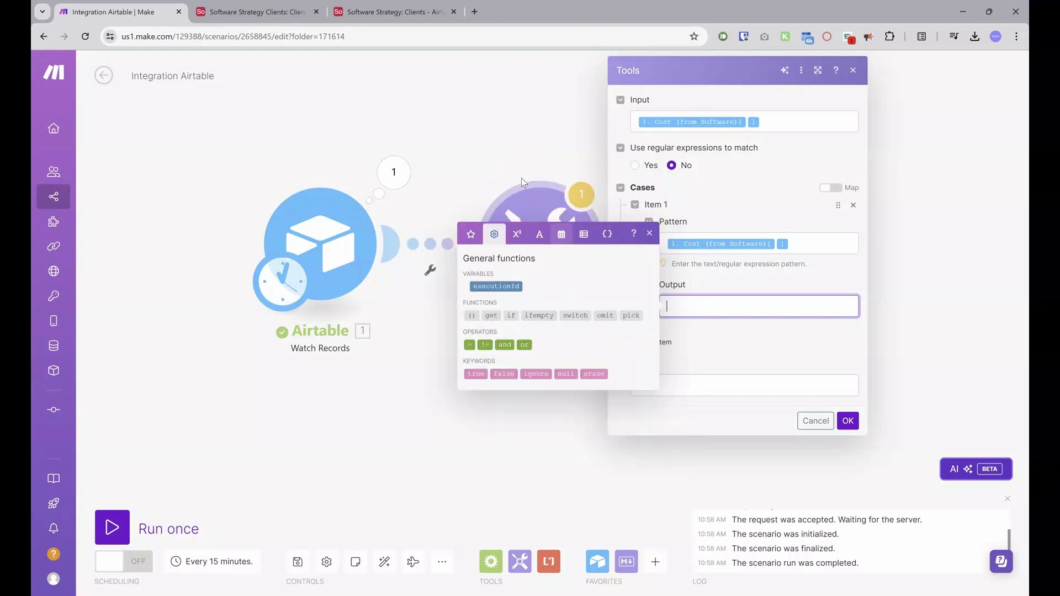
left_click(519, 237)
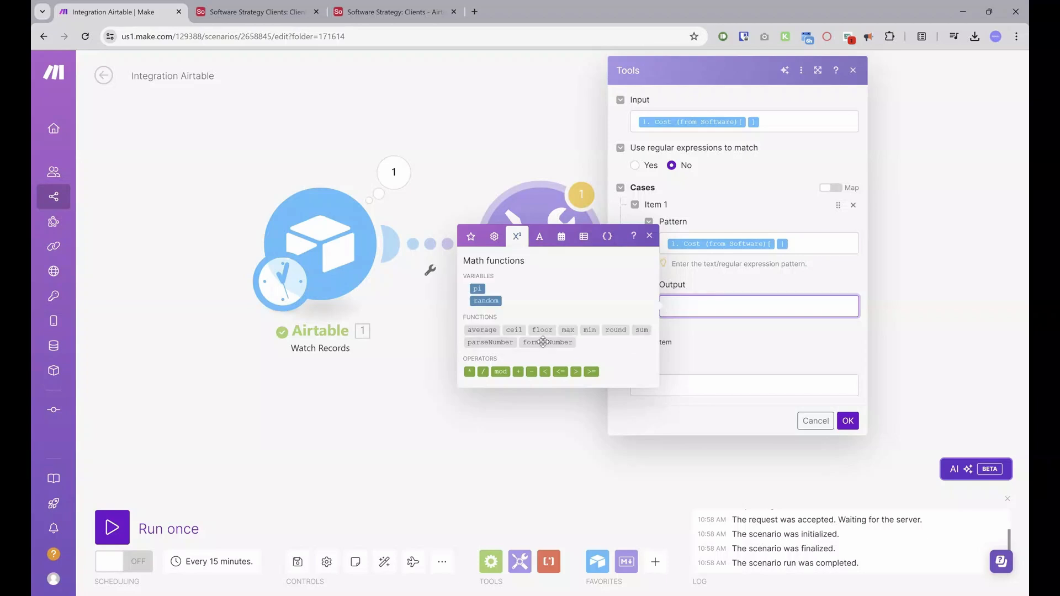
left_click_drag(541, 342, 712, 310)
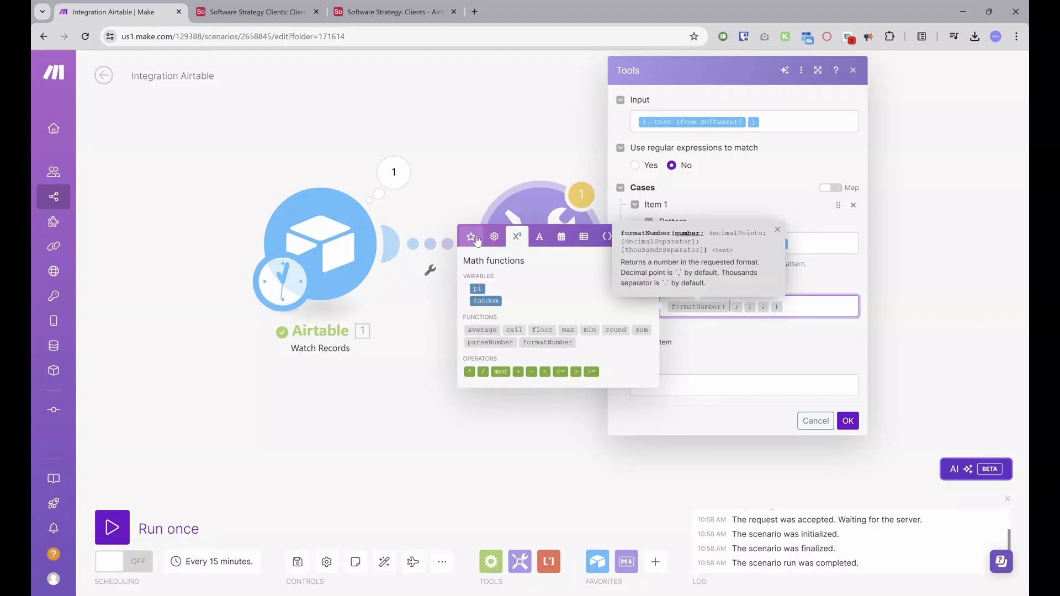
- Fill formatNumber in the case Output with the first Cost (from Software) item, 2 decimal points, "." decimal separator and "," thousands separator
left_click(471, 237)
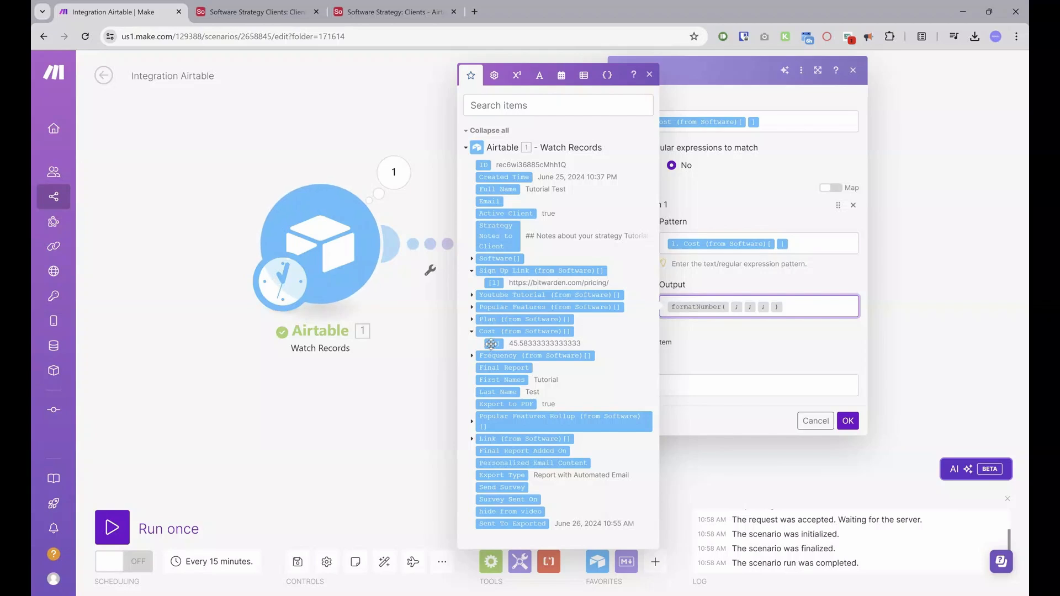
left_click_drag(491, 343, 724, 309)
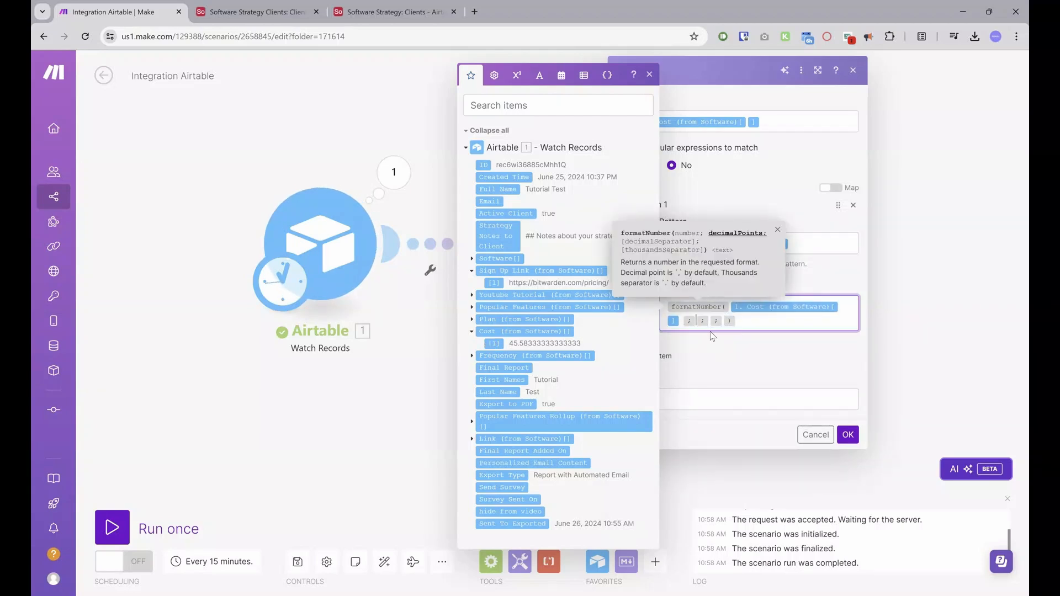
type("2")
left_click(716, 320)
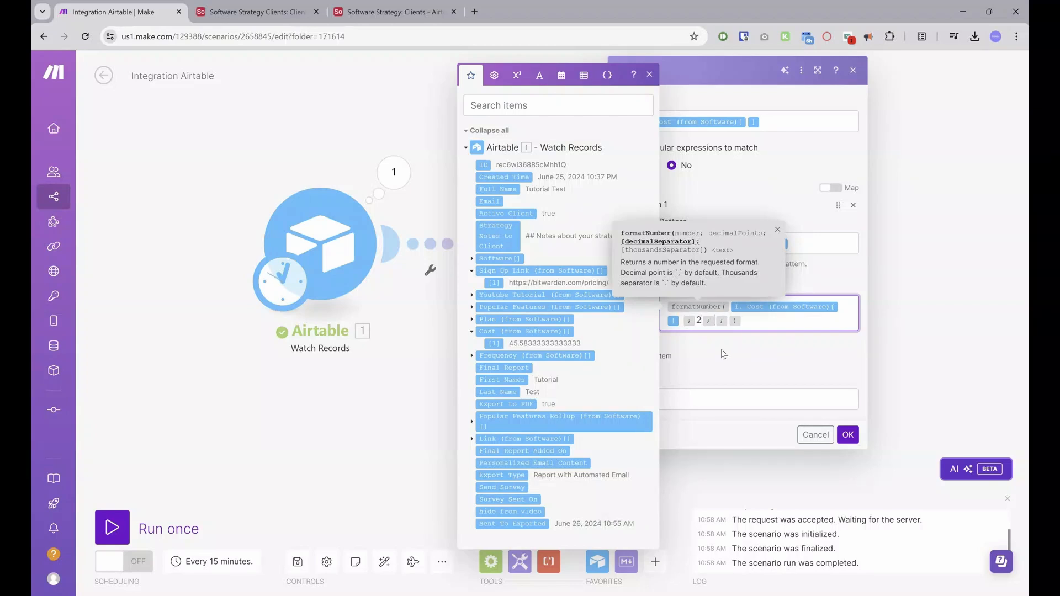
type(".")
left_click(731, 320)
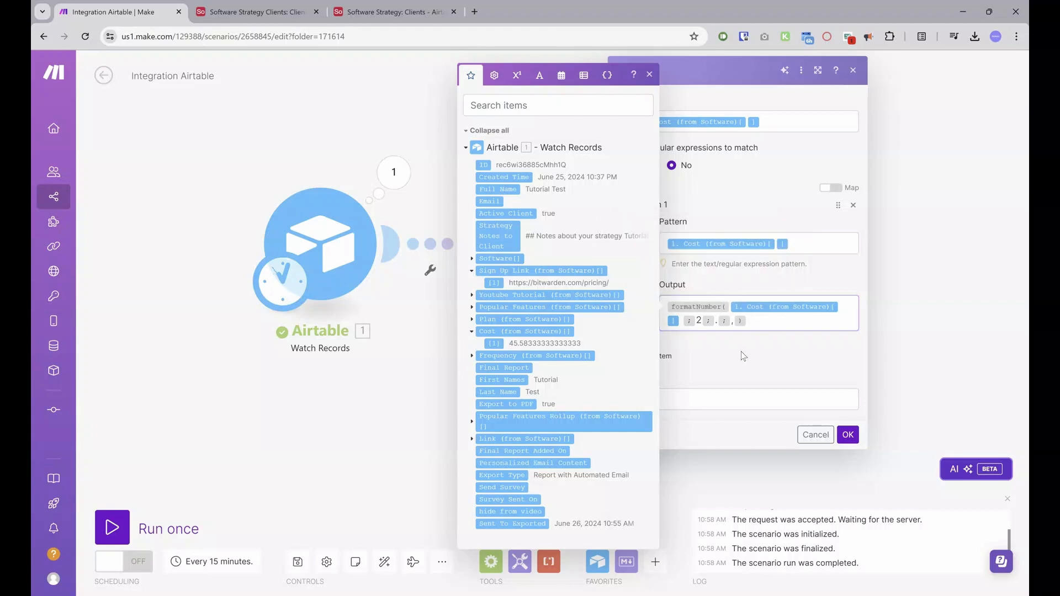
left_click(650, 74)
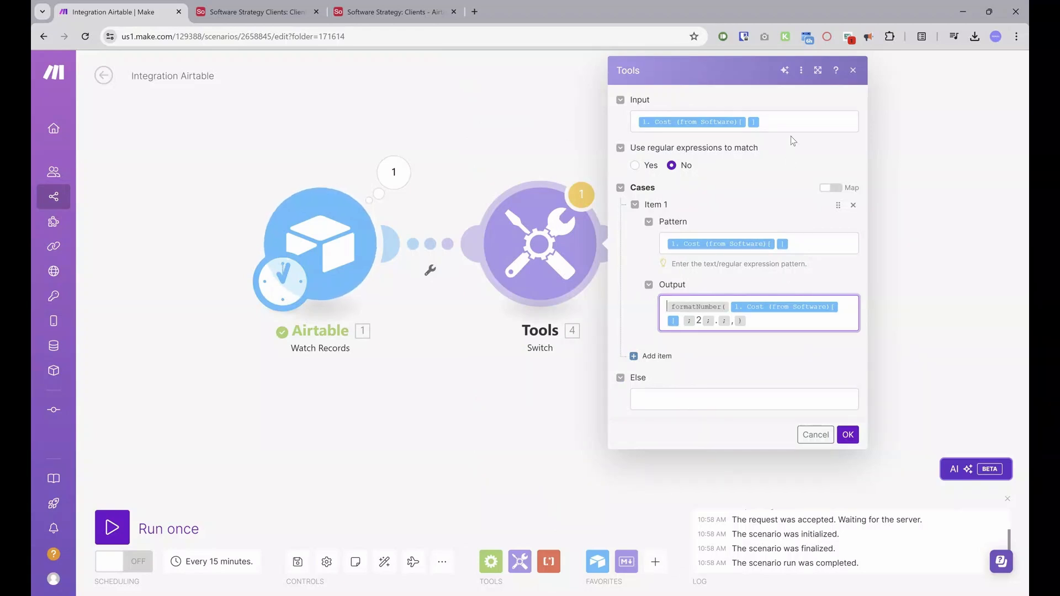
- Review the Cost (from Software) mappings in the Switch module's Input and Pattern, and save the module's settings
left_click(784, 122)
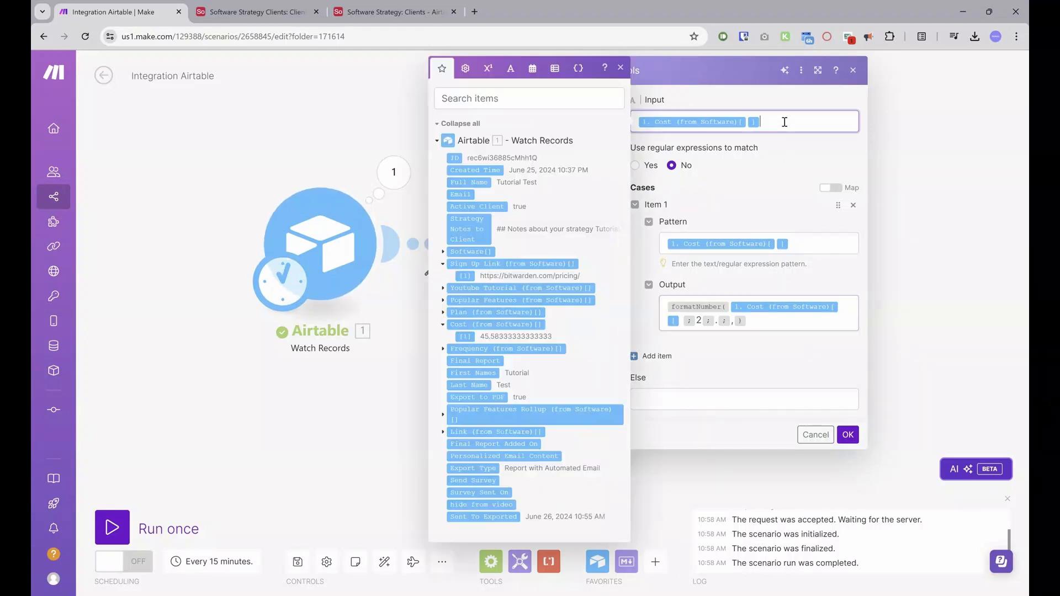
left_click(807, 249)
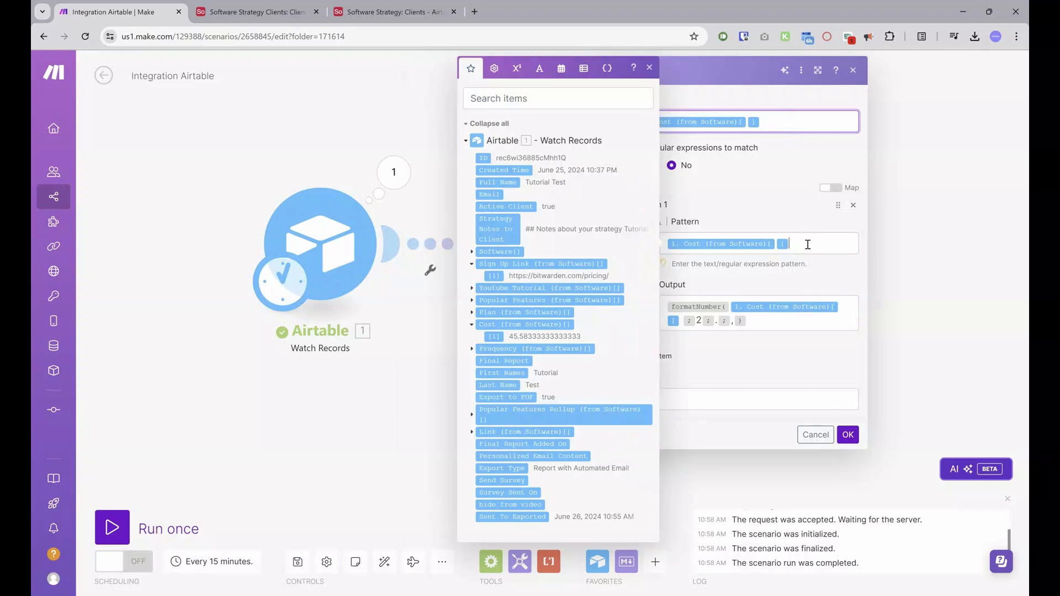
left_click(778, 125)
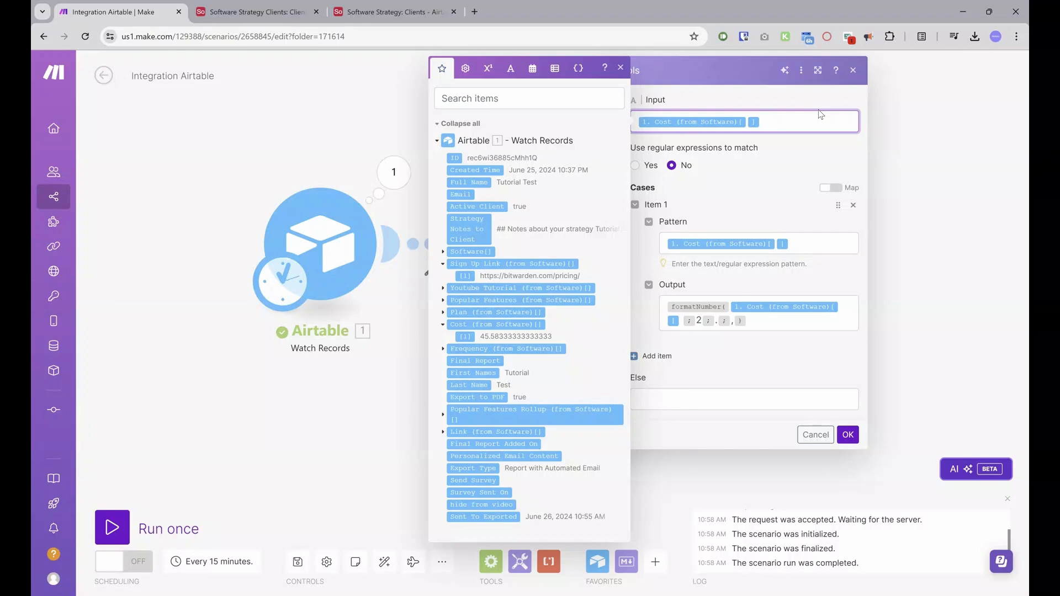
left_click(760, 182)
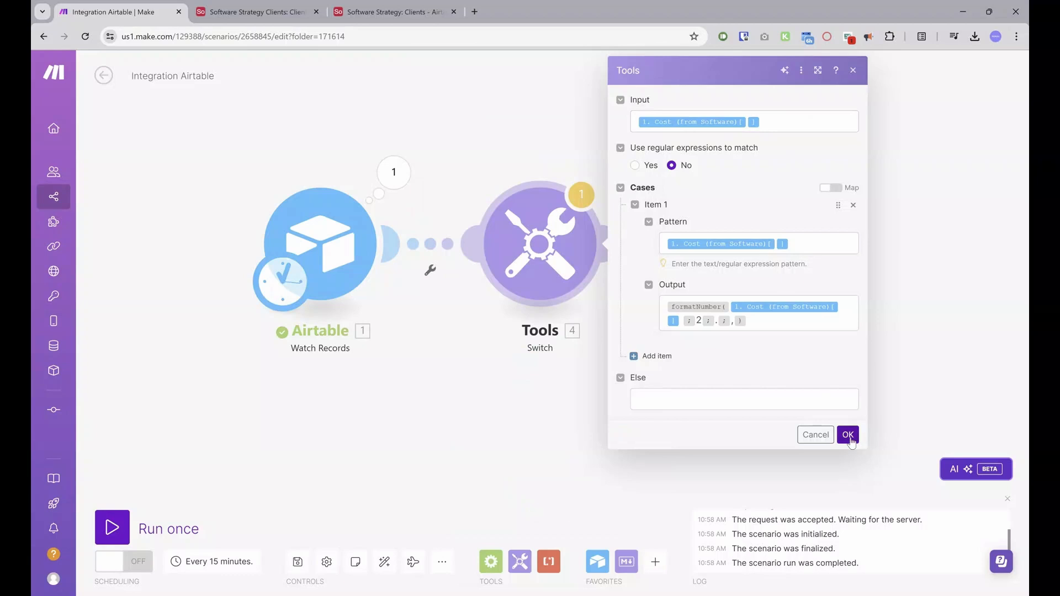
left_click(848, 436)
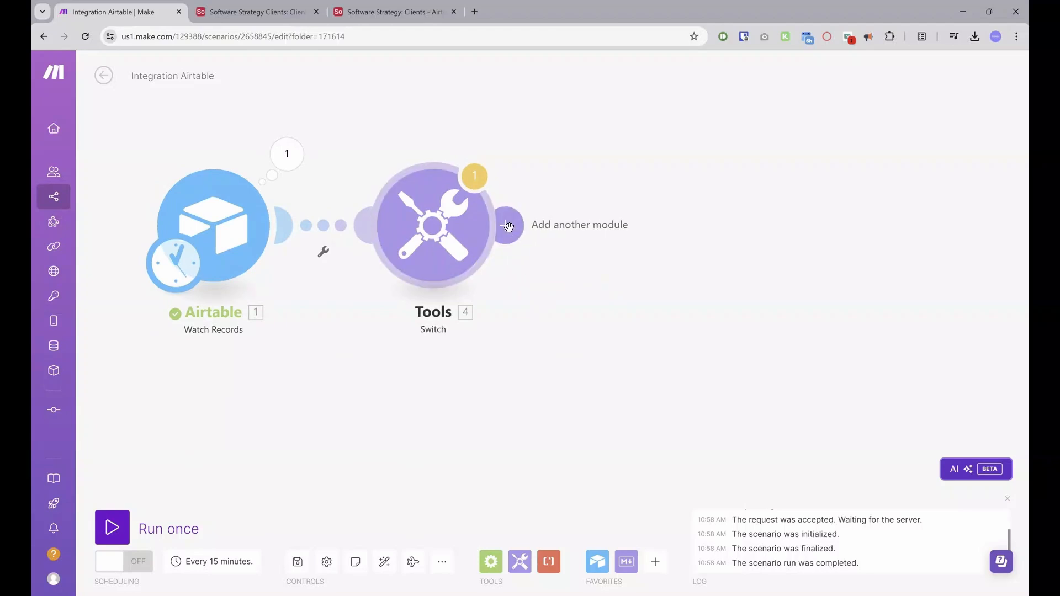
- Add a Markdown to HTML module after the Tools Switch module
left_click(508, 226)
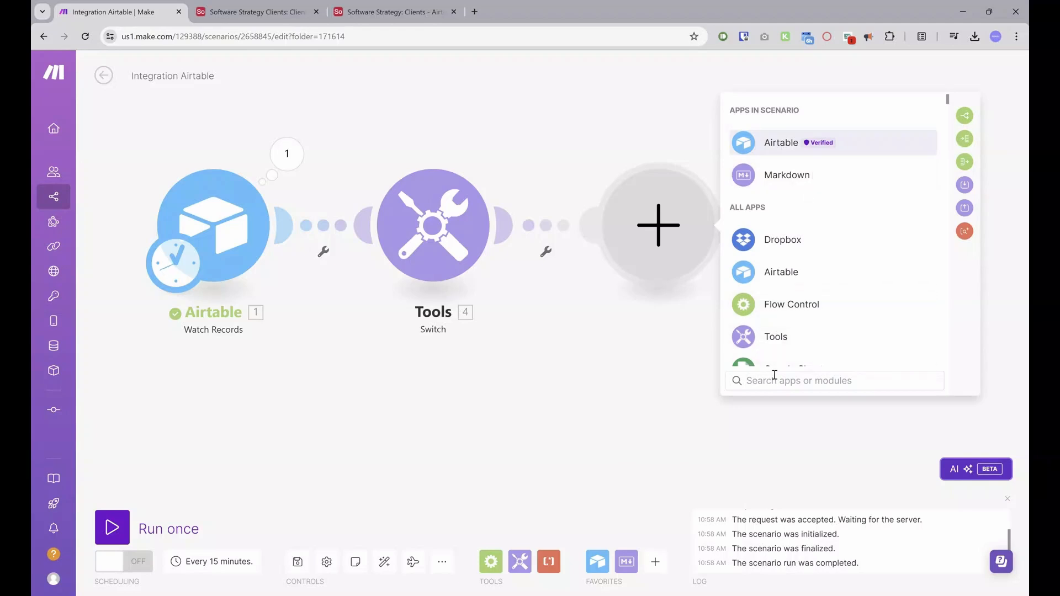
type("mark")
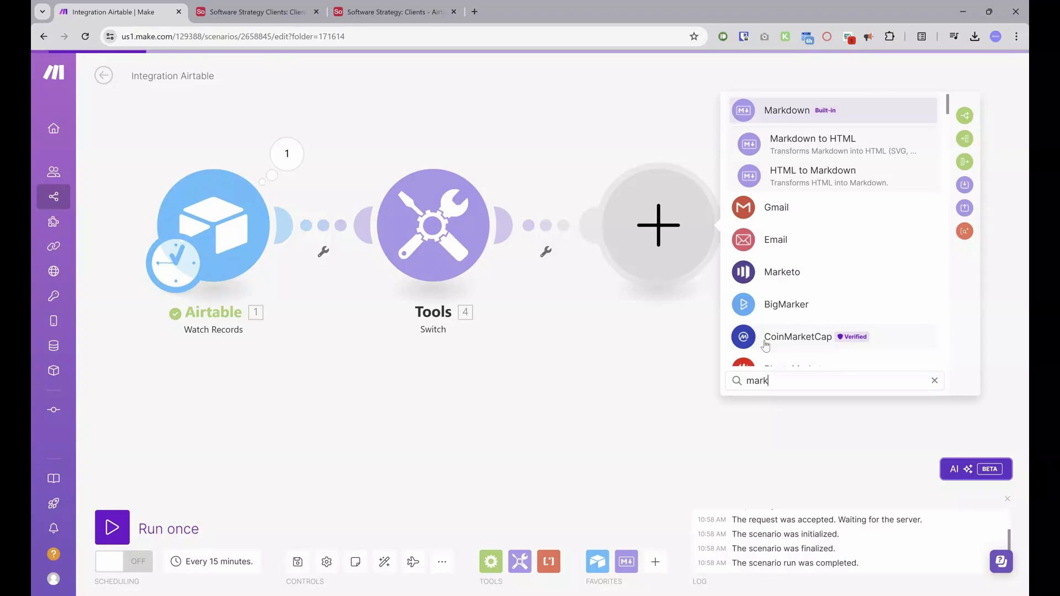
left_click(862, 137)
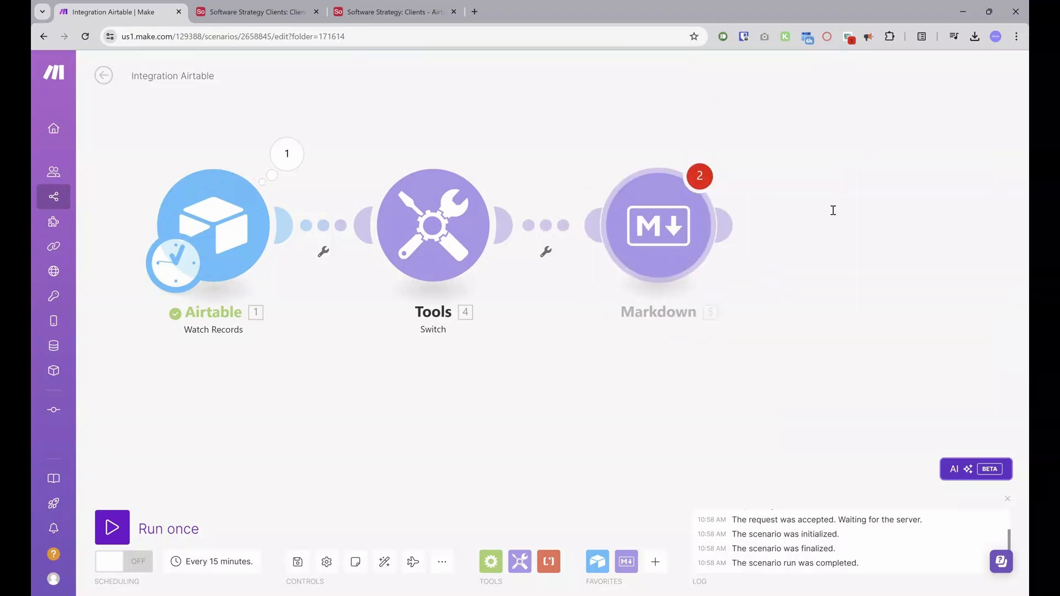
- Map Airtable's Strategy Notes to Client as the Markdown module's source, reveal its advanced settings and save the module
left_click(784, 204)
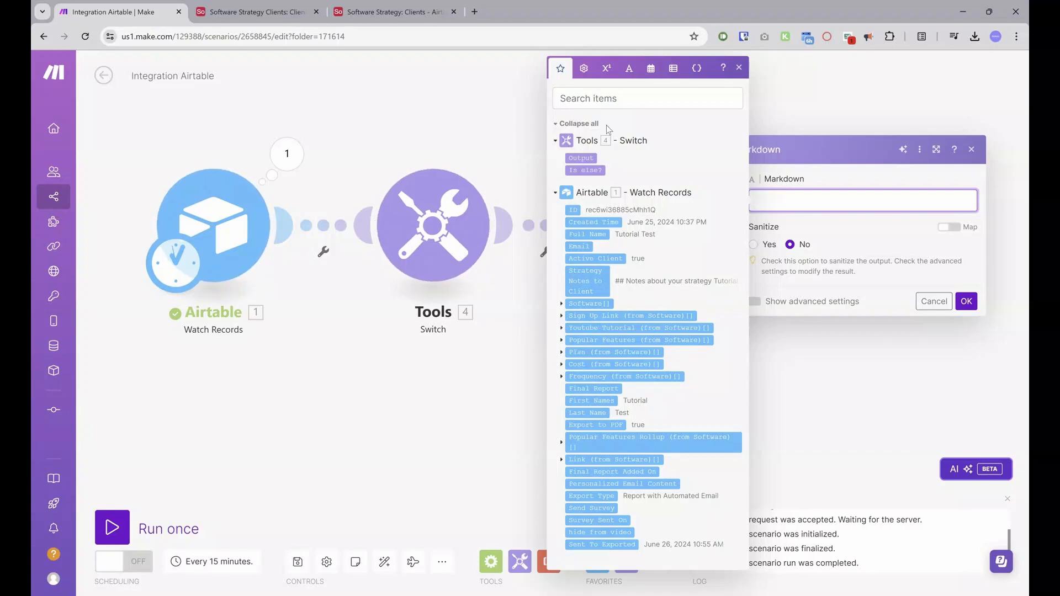
left_click(556, 194)
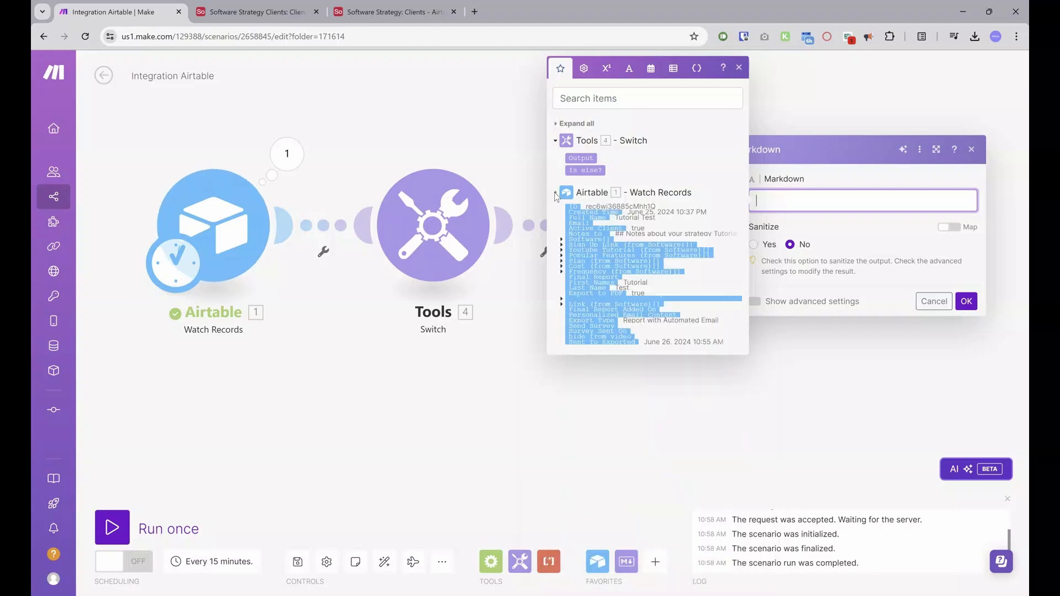
left_click(556, 206)
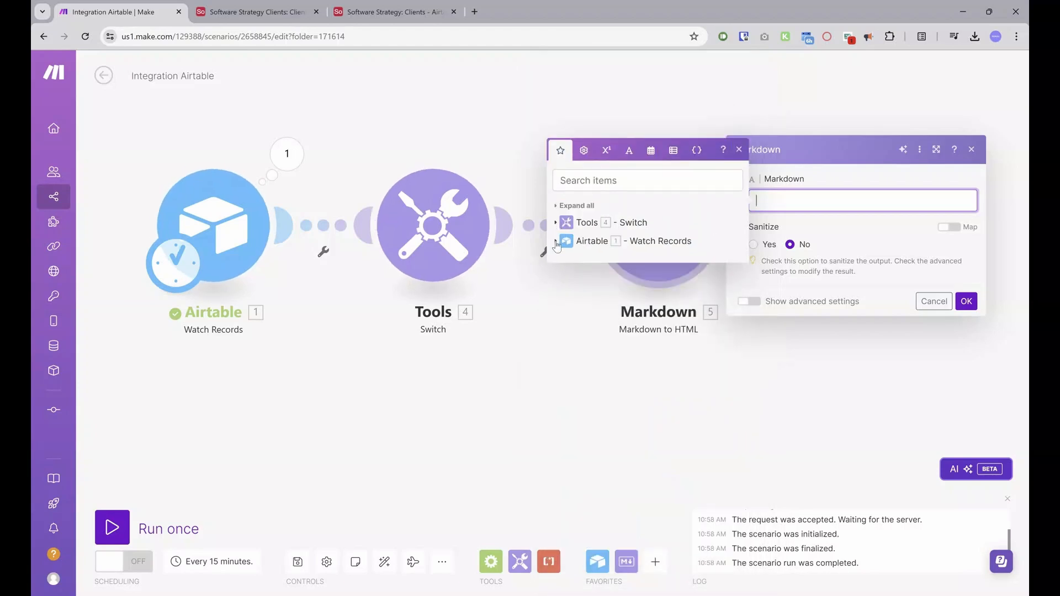
left_click(556, 239)
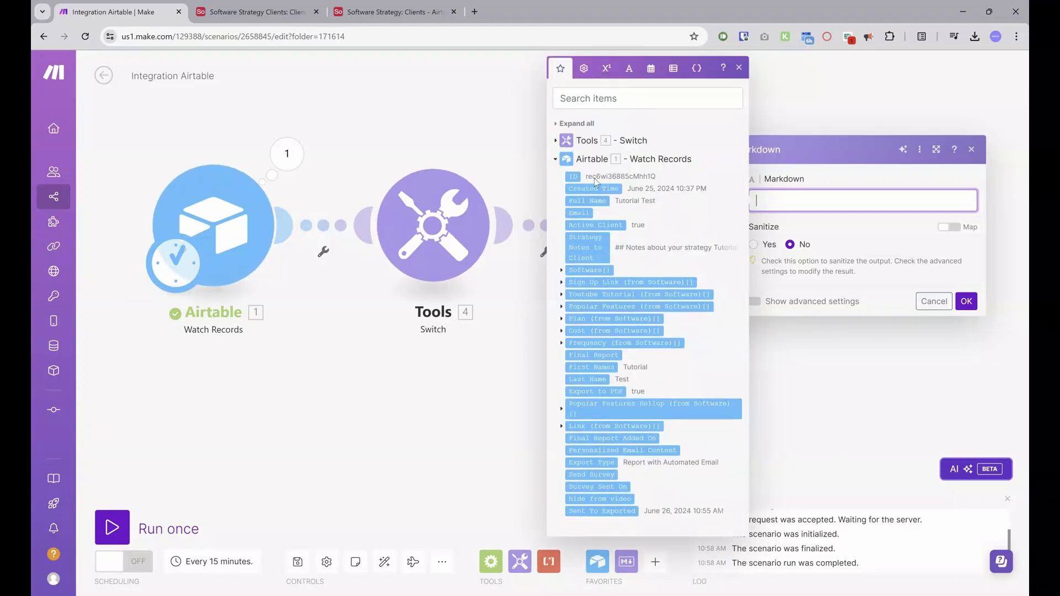
left_click(555, 141)
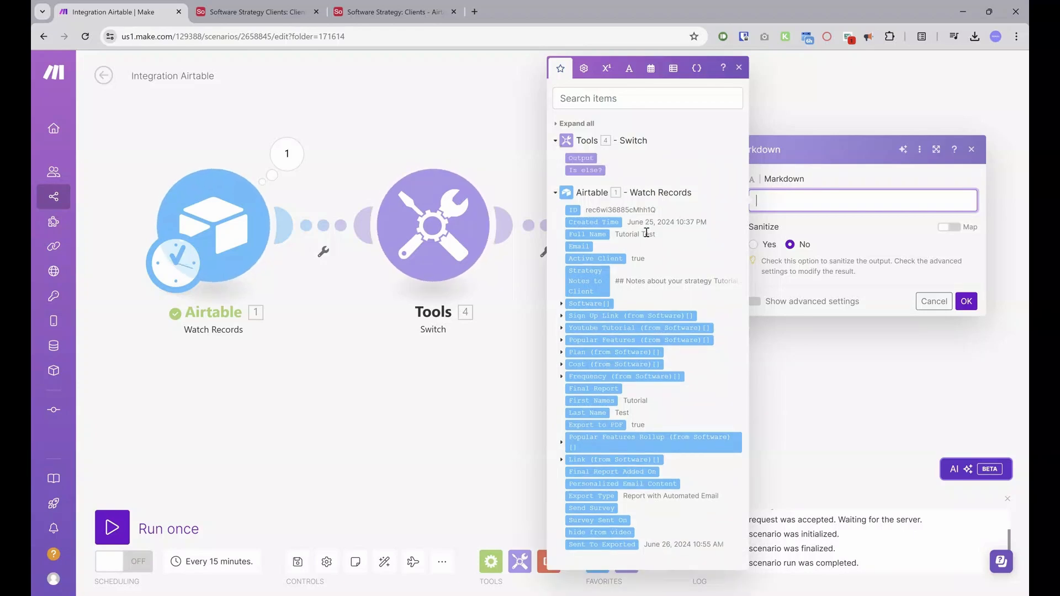
left_click(587, 281)
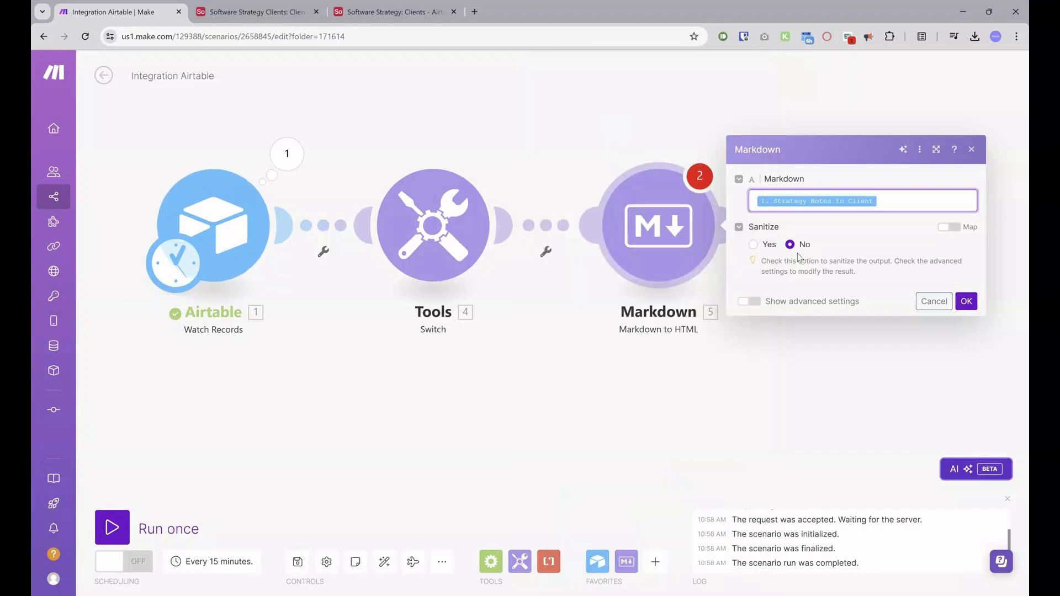
left_click(757, 302)
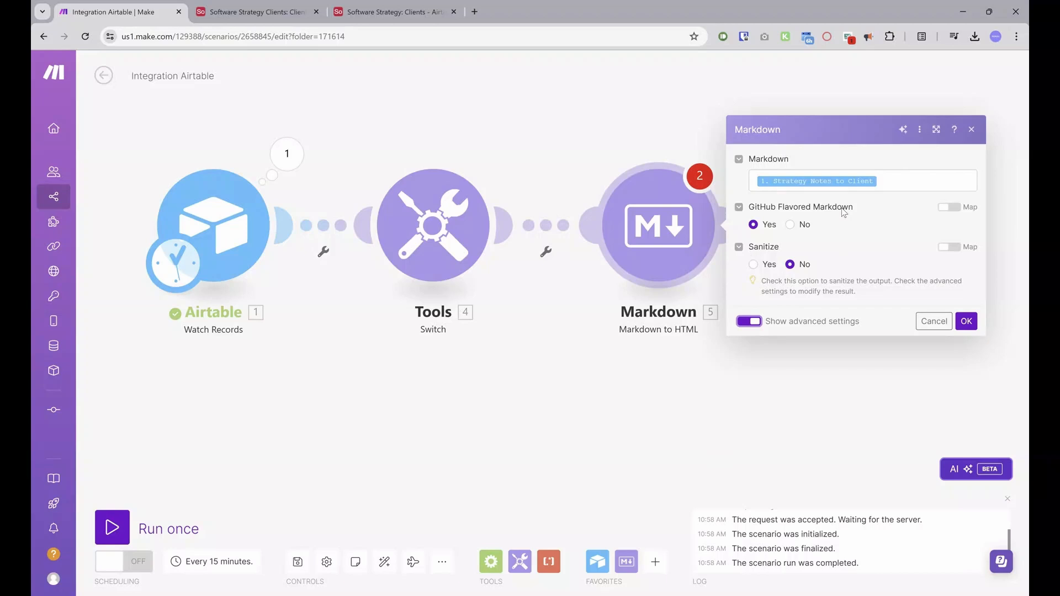
left_click(966, 324)
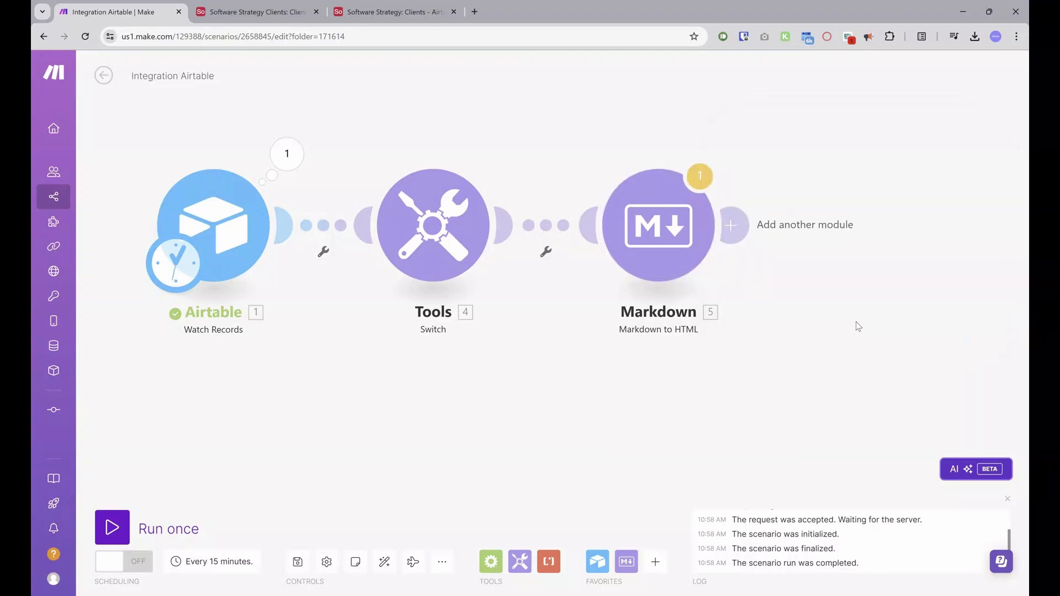
- Add an Airtable Search Records module after the Markdown to HTML module
left_click_drag(824, 321, 474, 307)
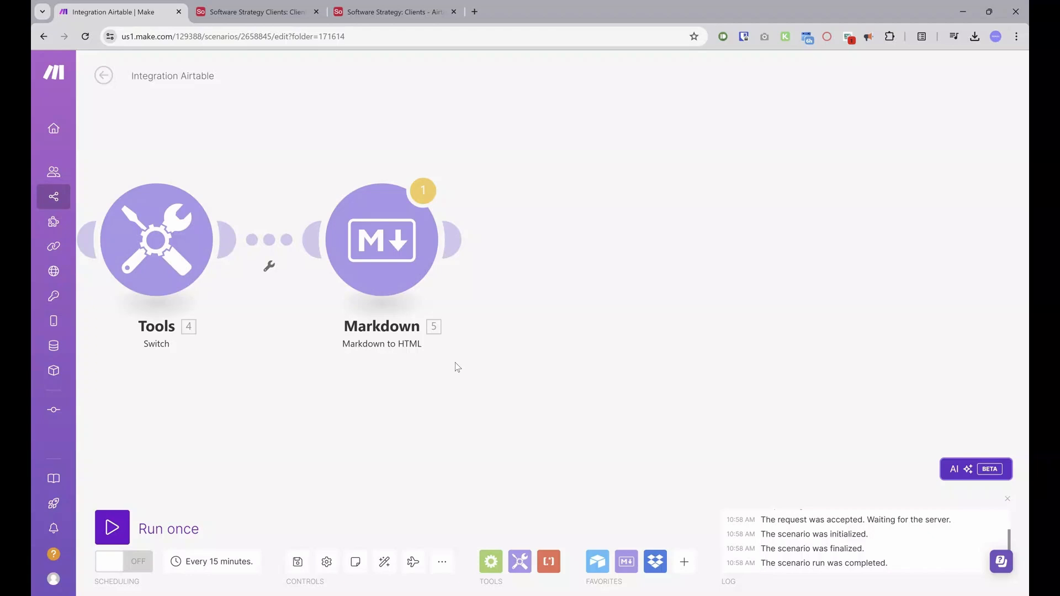
left_click(455, 239)
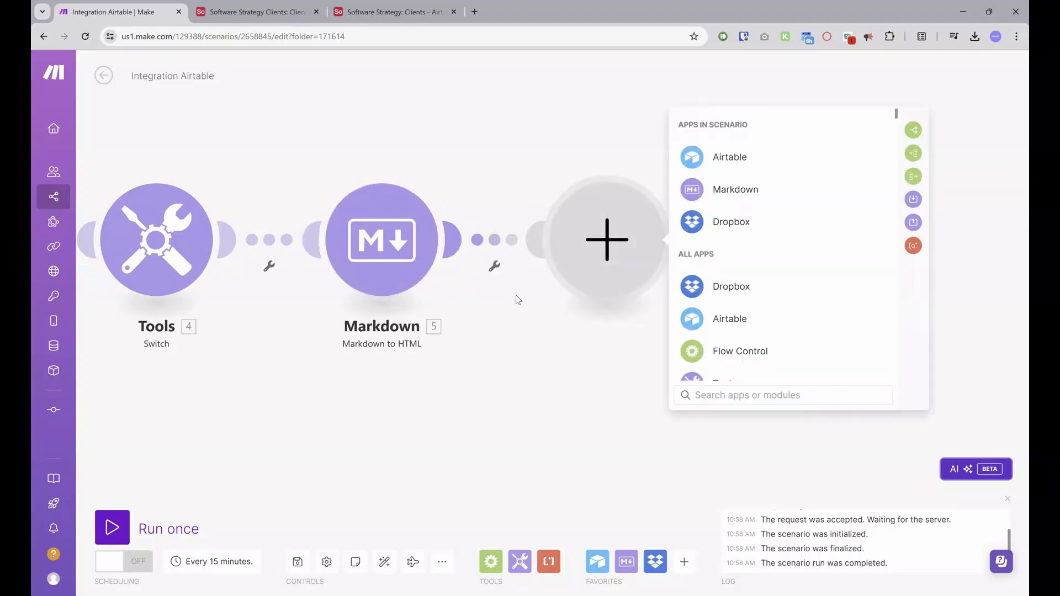
left_click(732, 159)
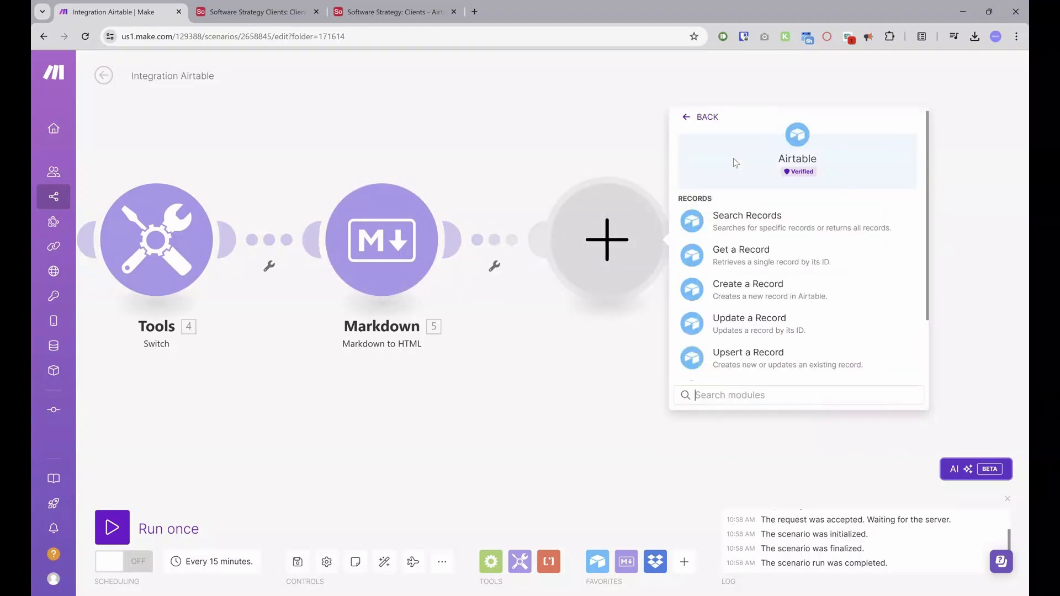
left_click(738, 230)
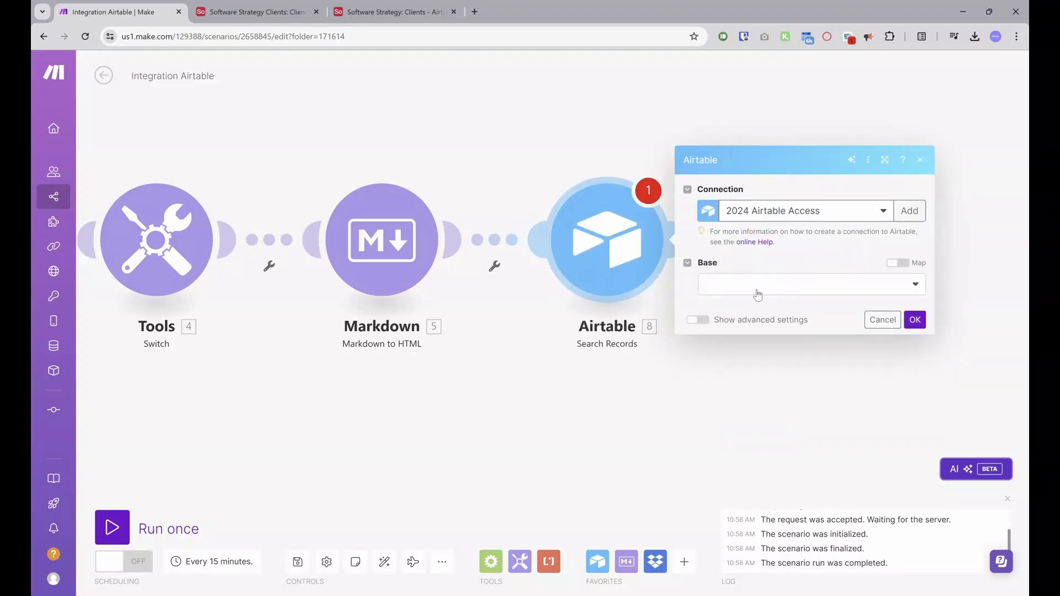
- Set the Search Records module's base to Software Strategy Clients and its table to Software
left_click(757, 293)
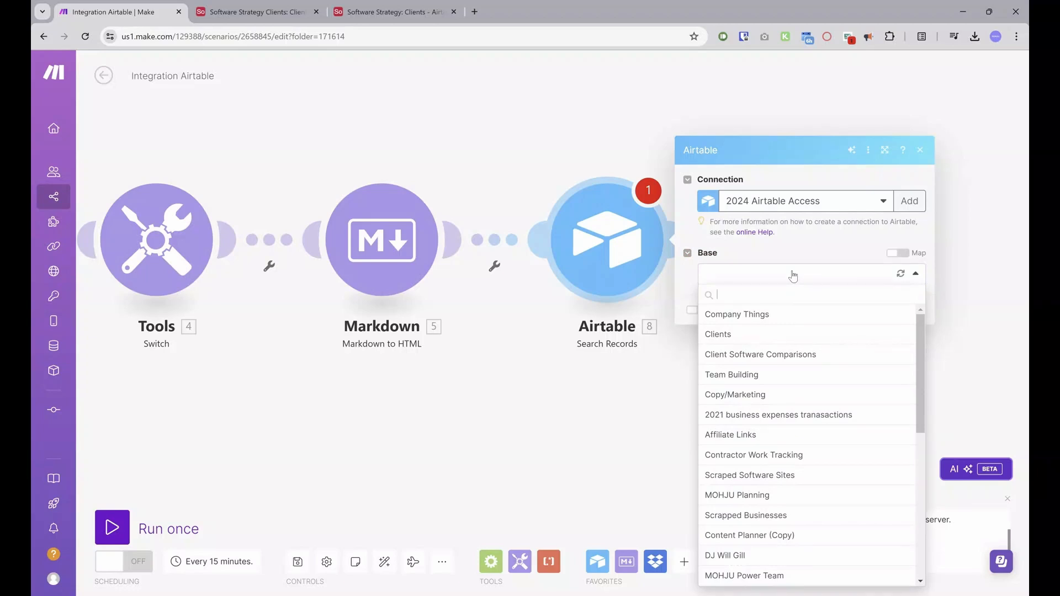
type("sof")
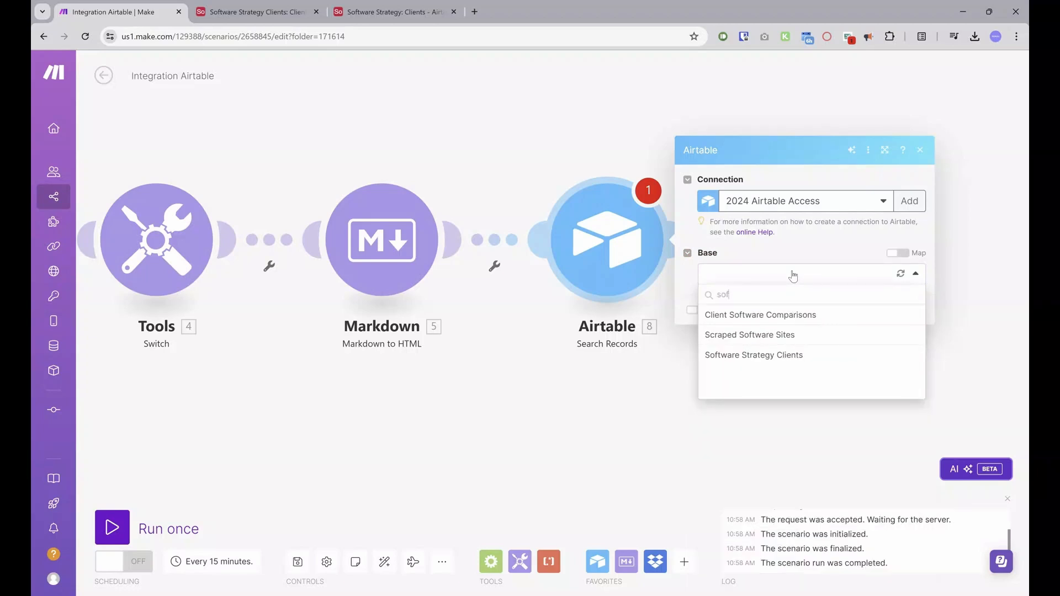
left_click(781, 356)
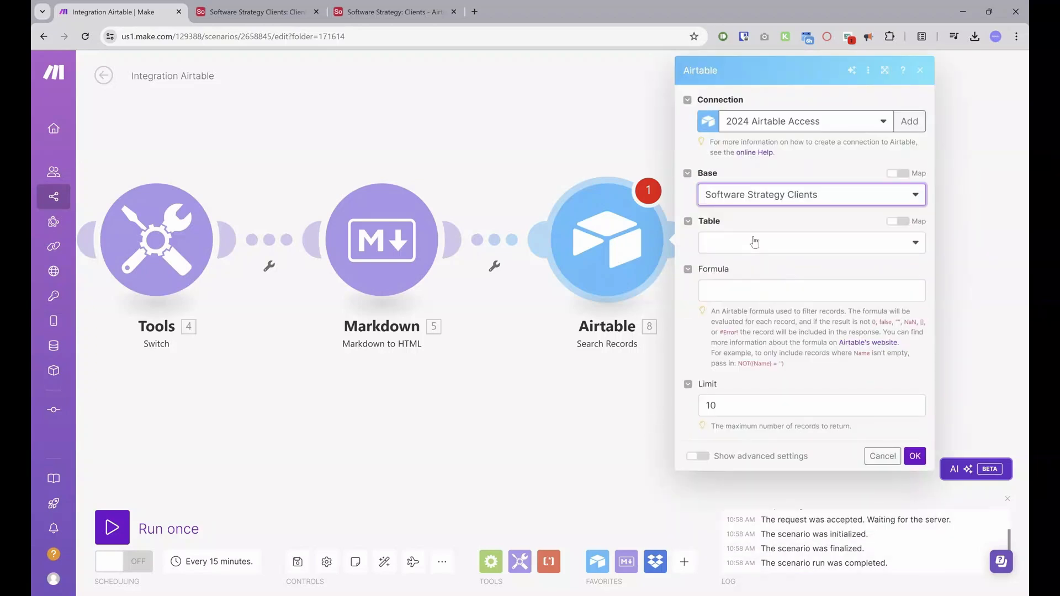
left_click(757, 244)
left_click(757, 262)
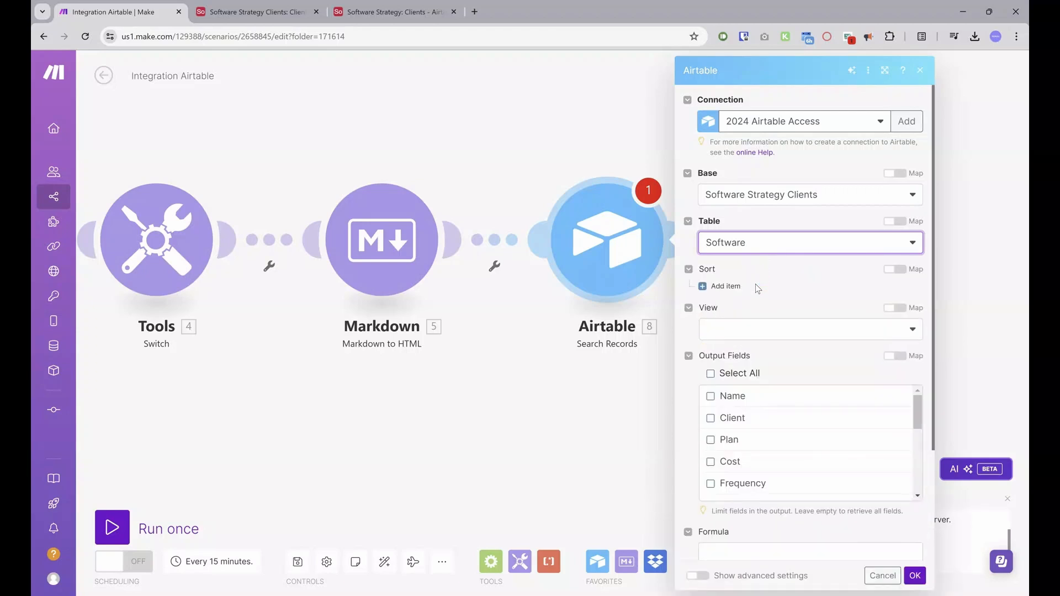
- Set the Search Records module's view to Client Software Strategy List
scroll(756, 307, "down", 1)
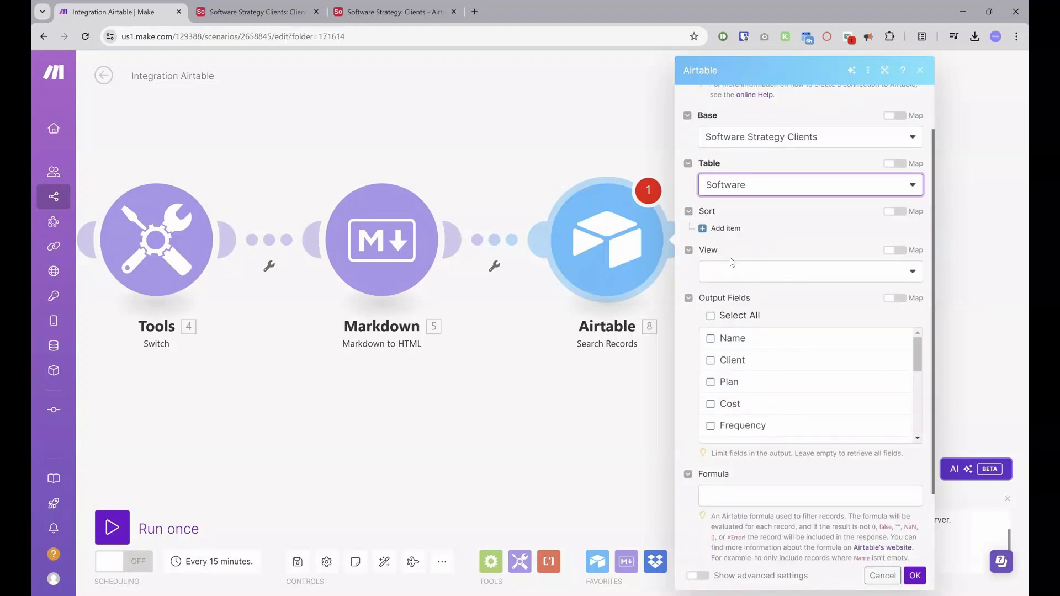
left_click(738, 271)
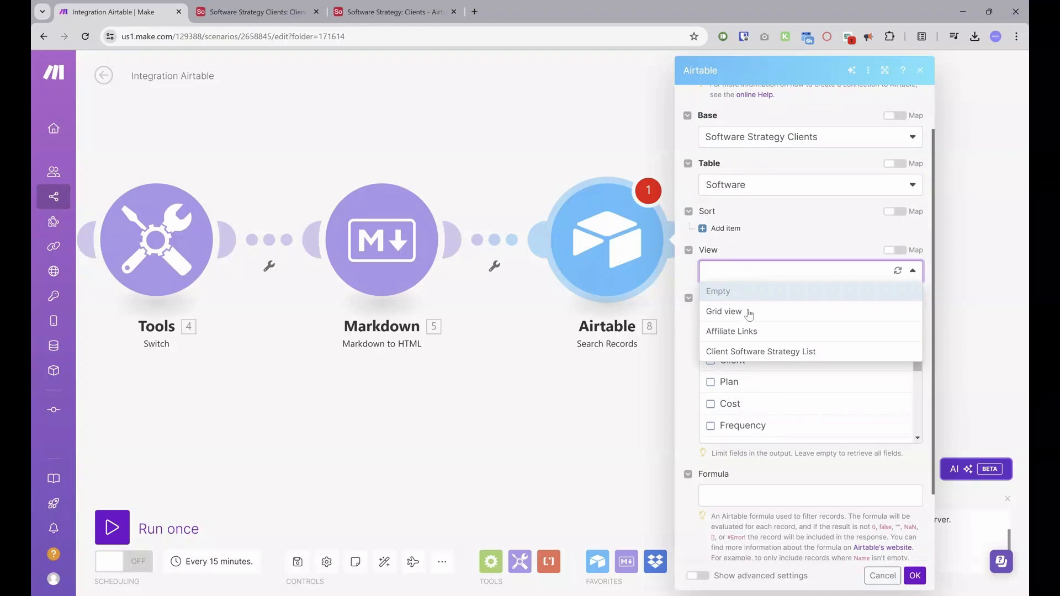
left_click(757, 354)
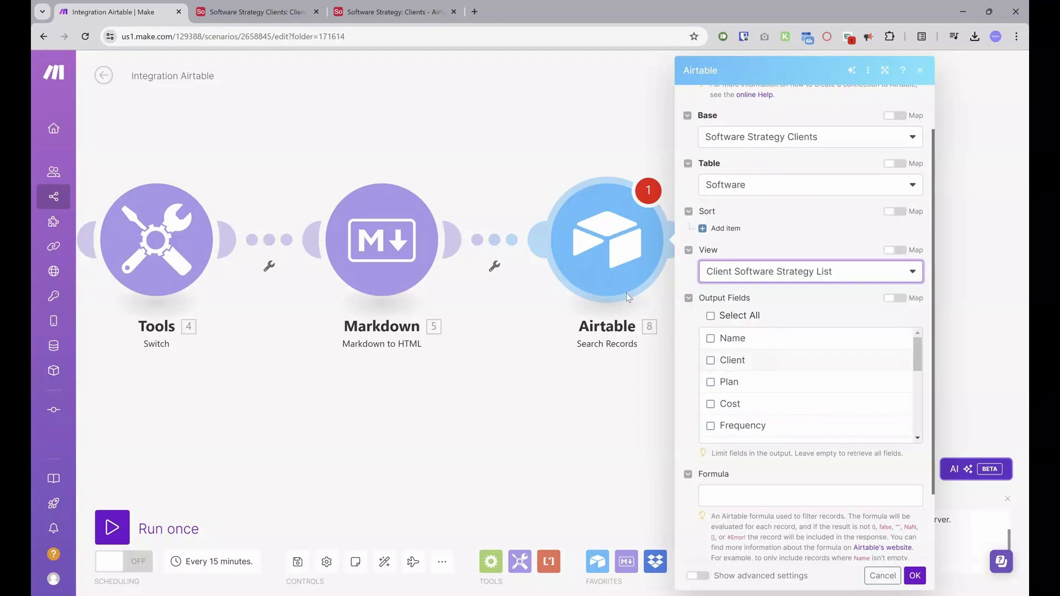
- Switch to Airtable to examine the Software table's Client Software Strategy List view, and return to the Search Records settings in Make
left_click(286, 12)
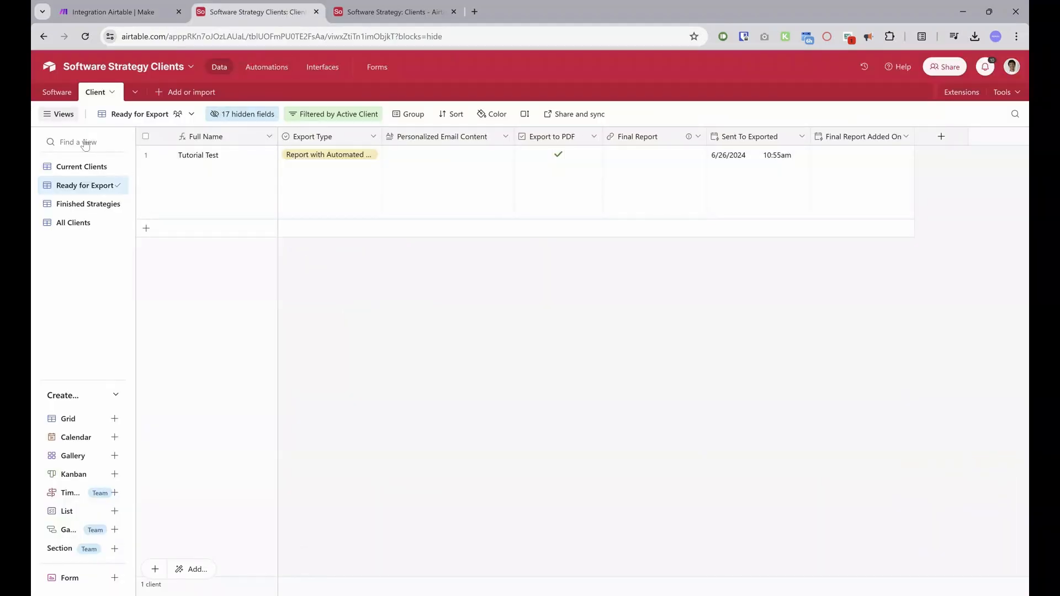
left_click(53, 92)
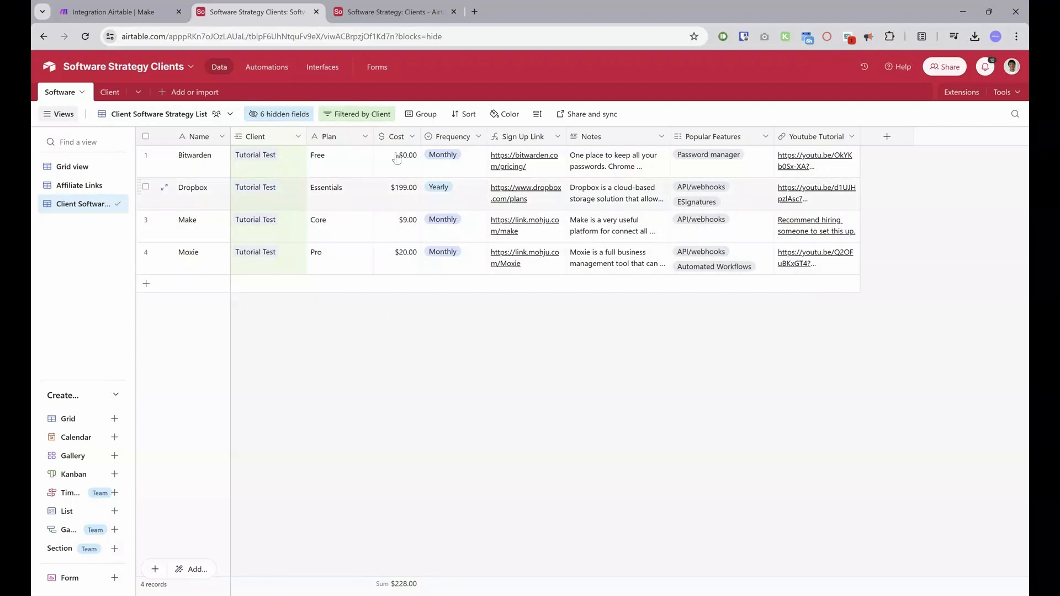
left_click(114, 7)
scroll(776, 301, "down", 1)
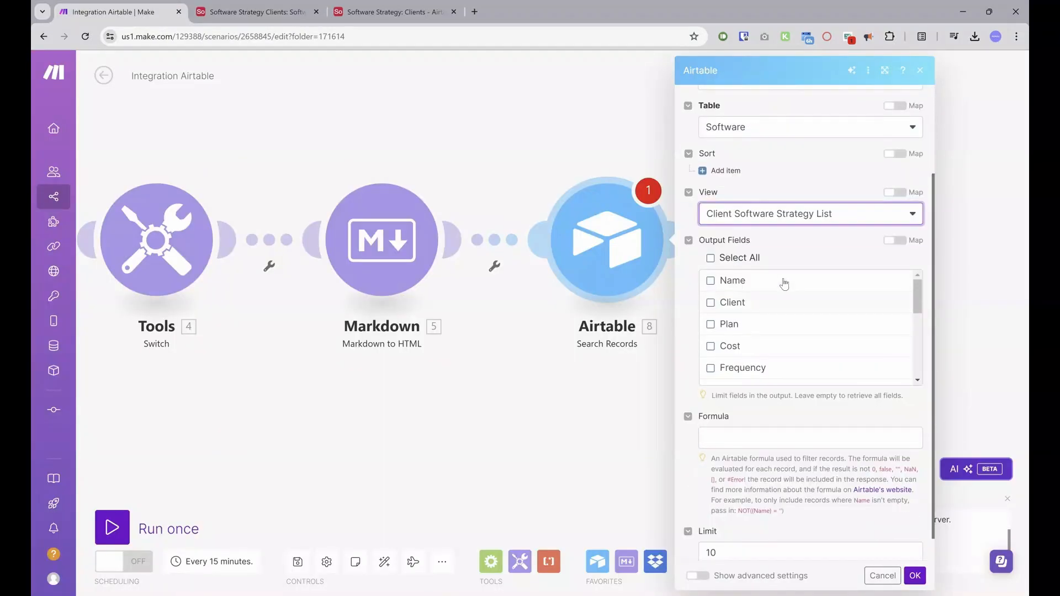
- Include the Name, Plan, Cost and Frequency fields in the Search Records module's output
scroll(781, 293, "up", 1)
scroll(776, 287, "down", 2)
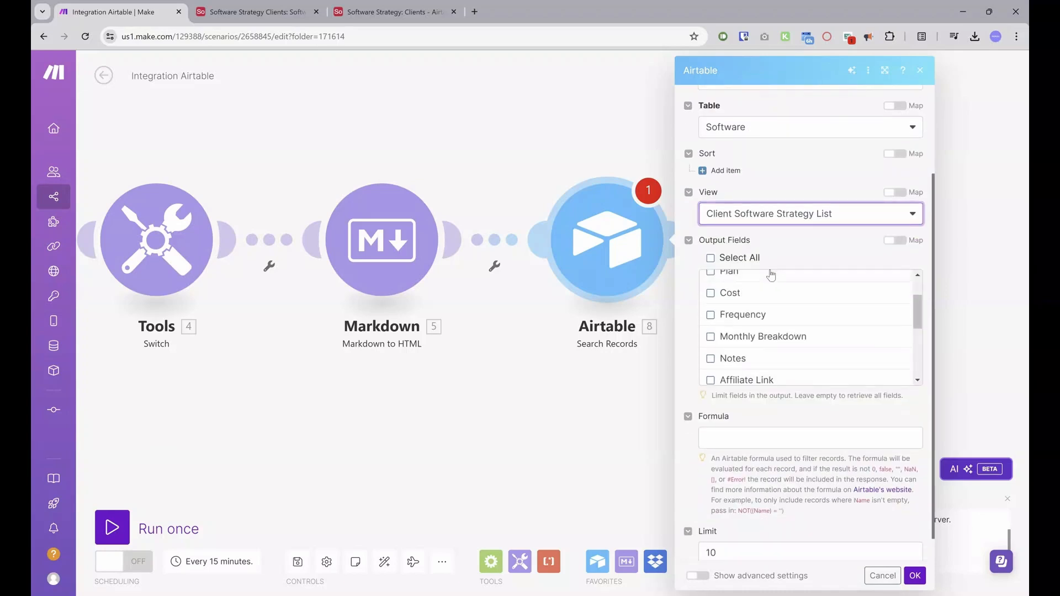
scroll(773, 283, "up", 1)
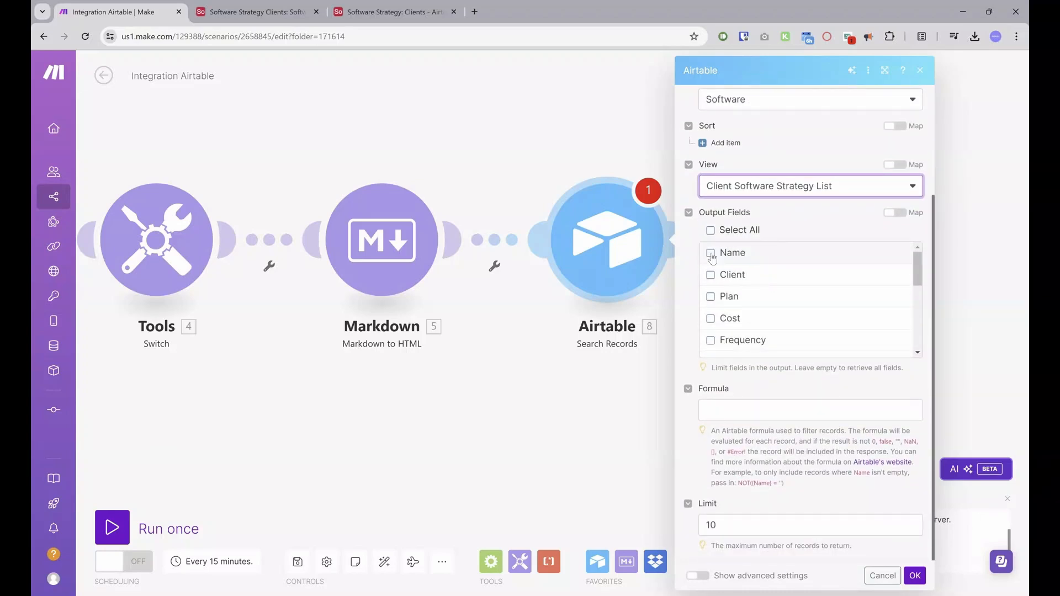
left_click(712, 254)
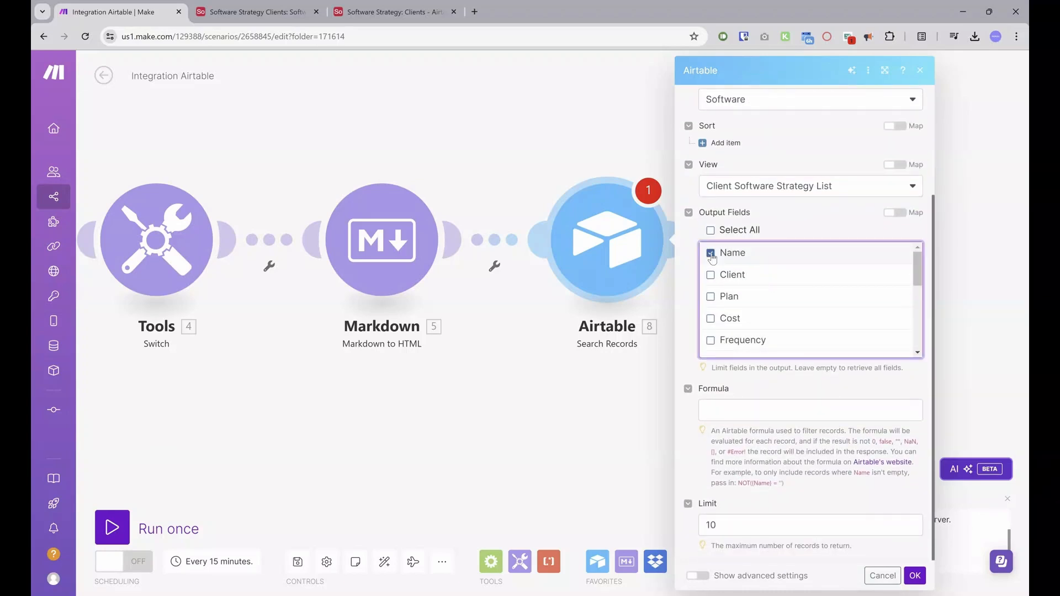
left_click(710, 297)
left_click(710, 320)
left_click(711, 341)
- Add Notes, Sign Up Link, Youtube Tutorial and Popular Features to the Search Records output fields
scroll(784, 301, "down", 2)
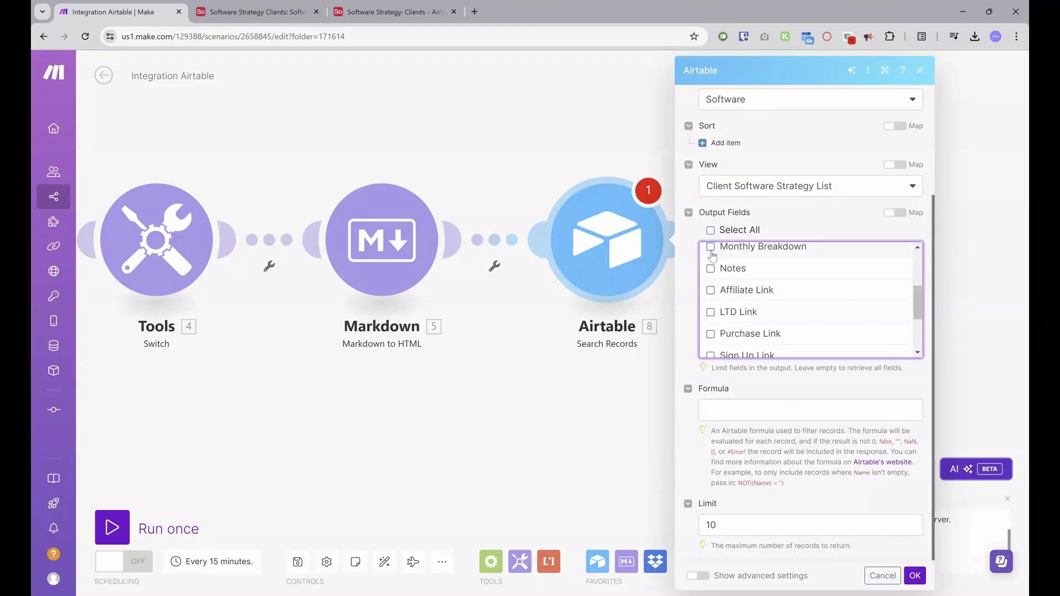
left_click(711, 252)
scroll(711, 276, "down", 1)
left_click(711, 306)
scroll(711, 301, "down", 1)
left_click(710, 303)
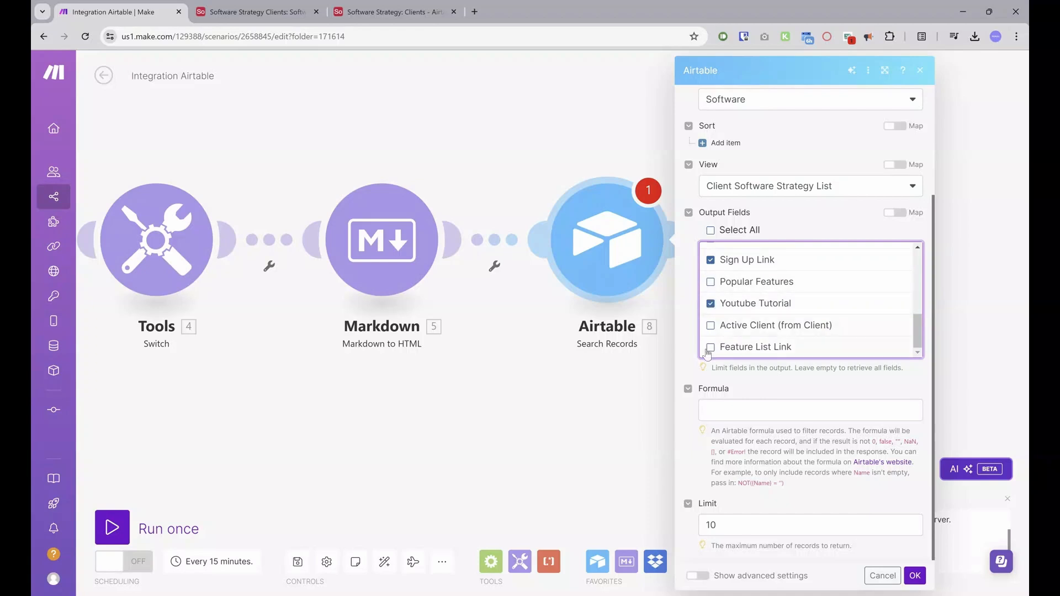
left_click(711, 282)
scroll(850, 343, "up", 6)
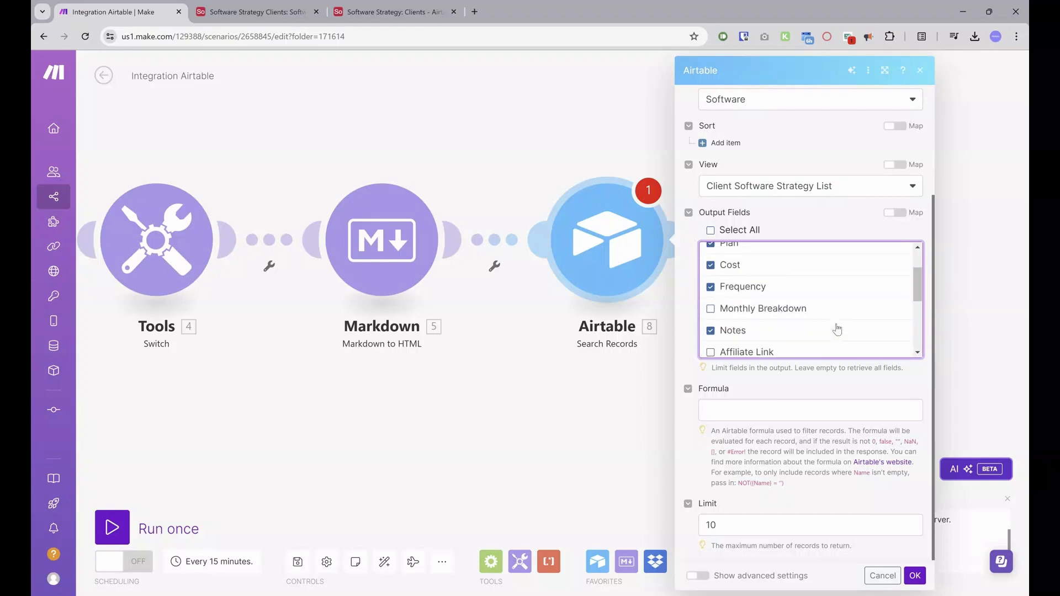
scroll(841, 341, "down", 2)
scroll(840, 341, "down", 5)
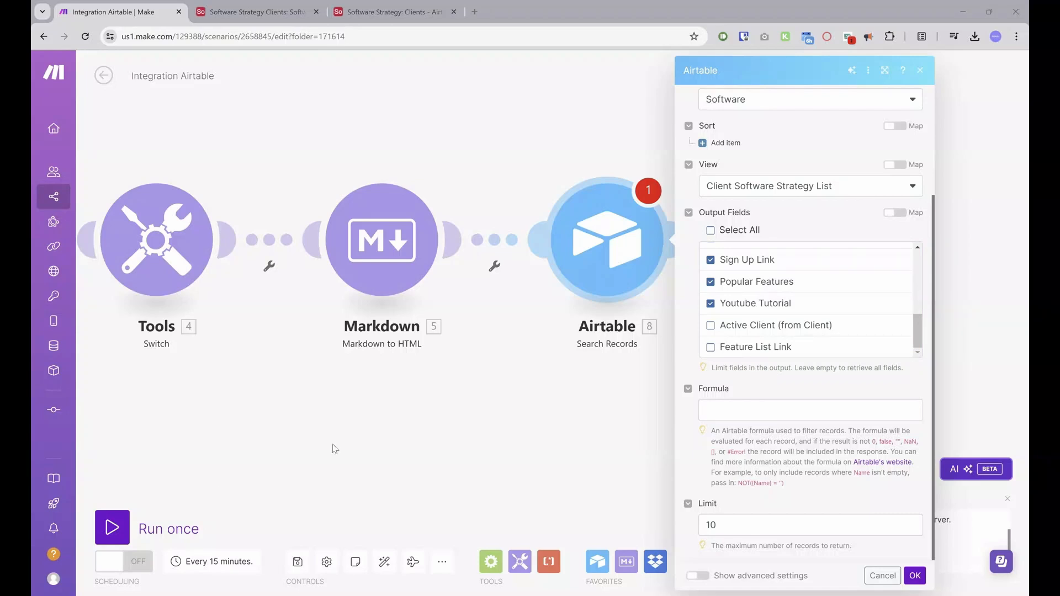
- Begin the search formula with FIND(" and the Watch Records Full Name value, and check the Client column in Airtable's Software table
left_click(740, 410)
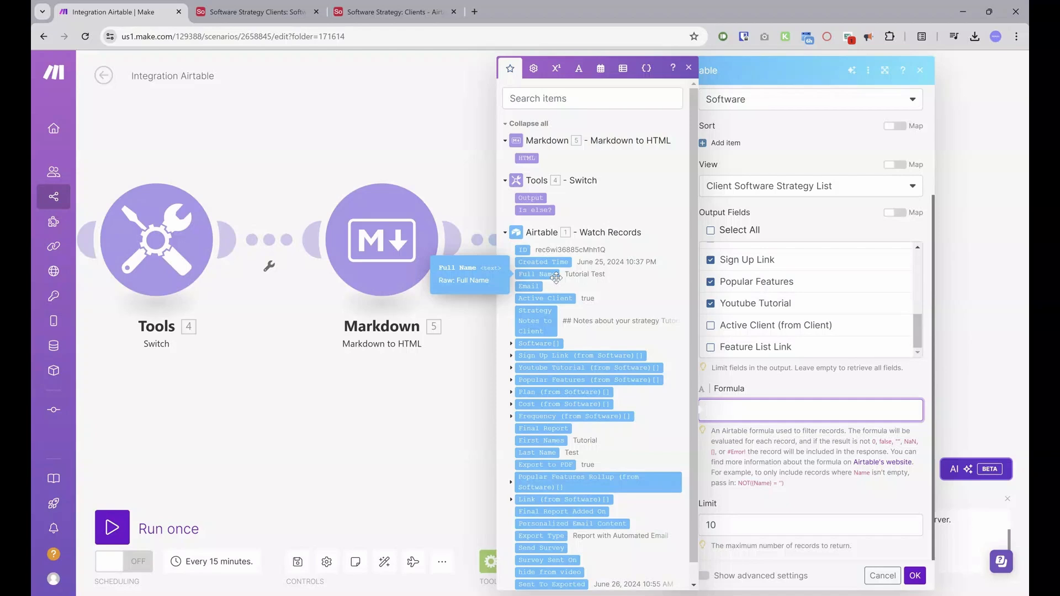
type("IND(\"")
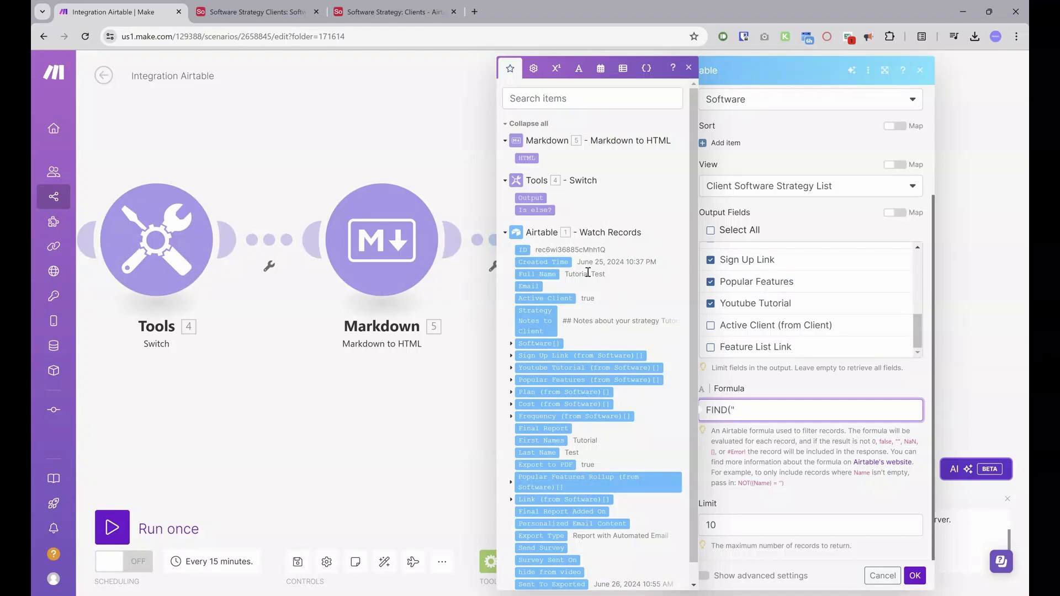
left_click_drag(538, 273, 784, 416)
left_click(257, 11)
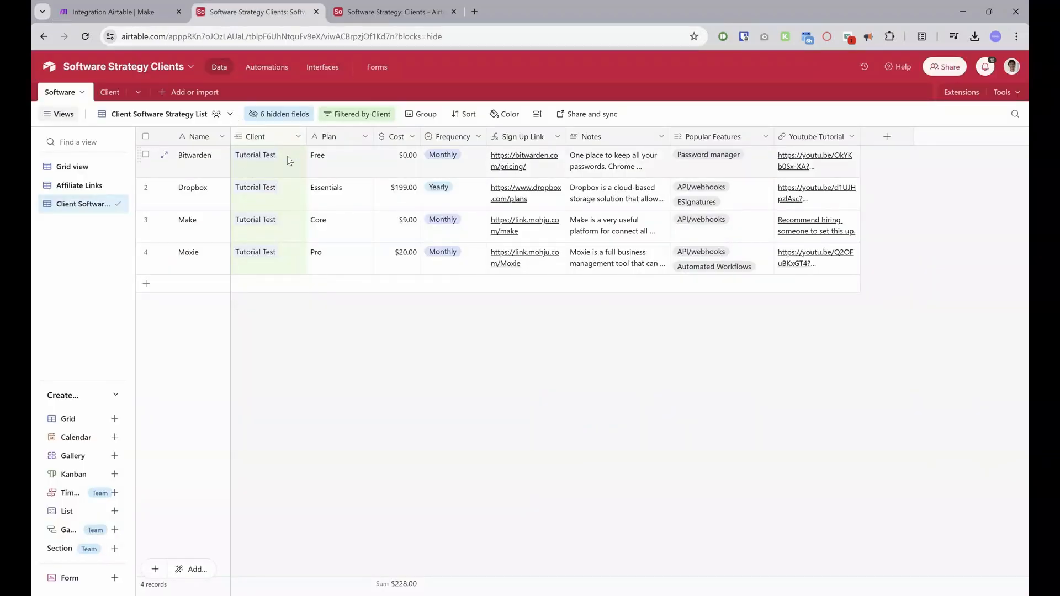
left_click(119, 12)
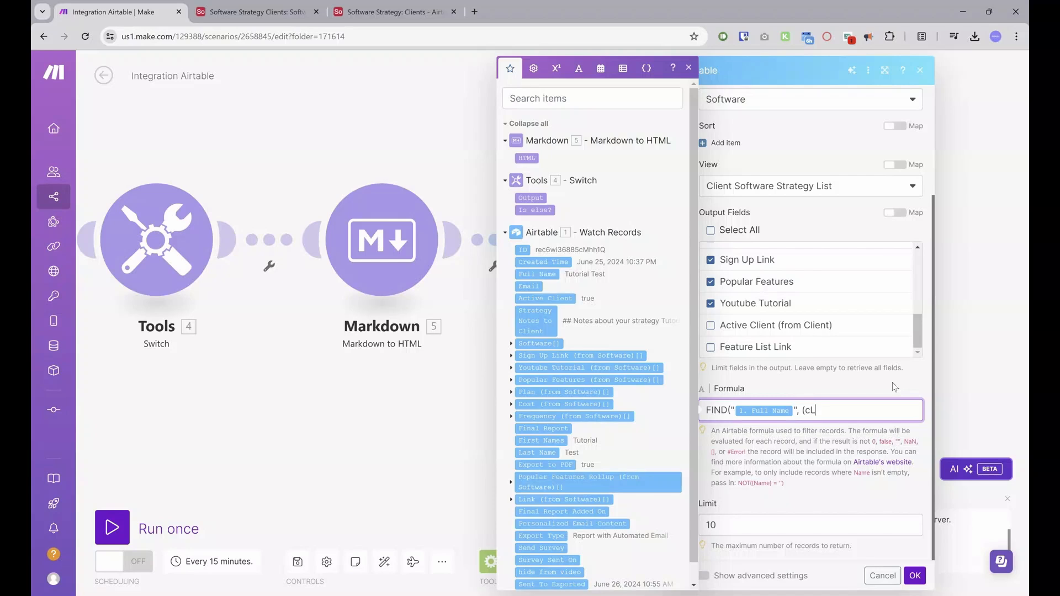
- Complete the search formula as FIND("Full Name", {Client}, 0), keeping Full Name as the mapped Watch Records value
key("BackSpace")
key("BackSpace")
type("Cli")
key("Left")
key("Left")
key("Left")
key("BackSpace")
type("{")
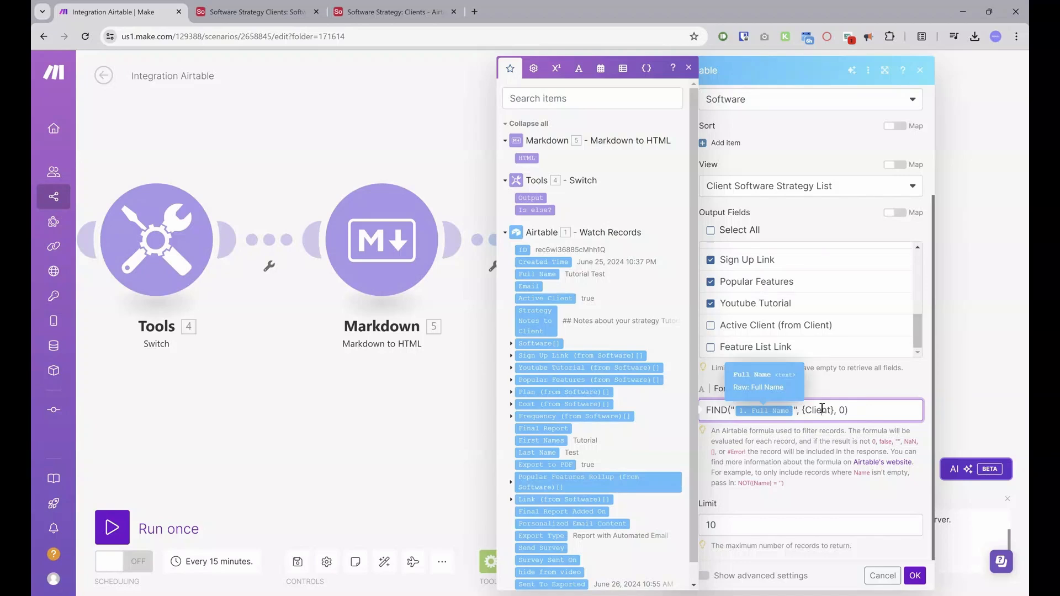
- Set the maximum number of records returned by the Search Records module to 50
left_click(758, 519)
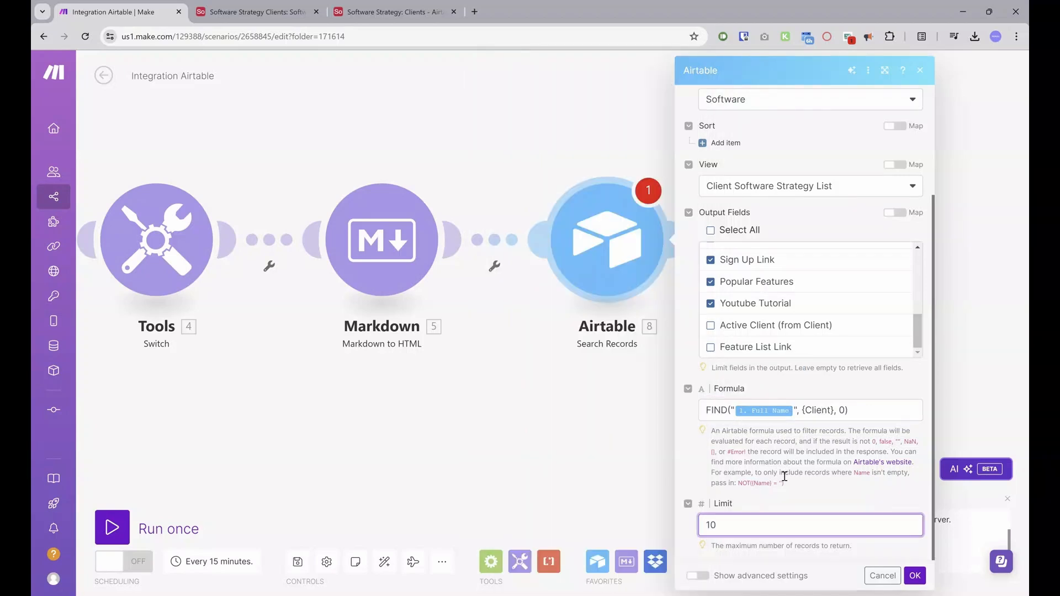
double_click(768, 525)
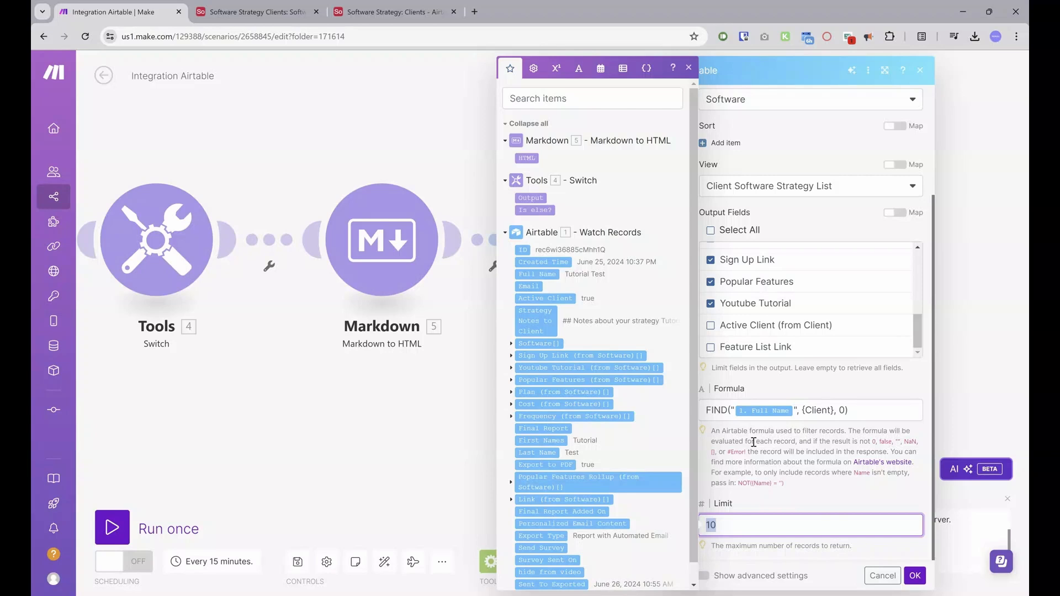
type("5")
left_click(730, 510)
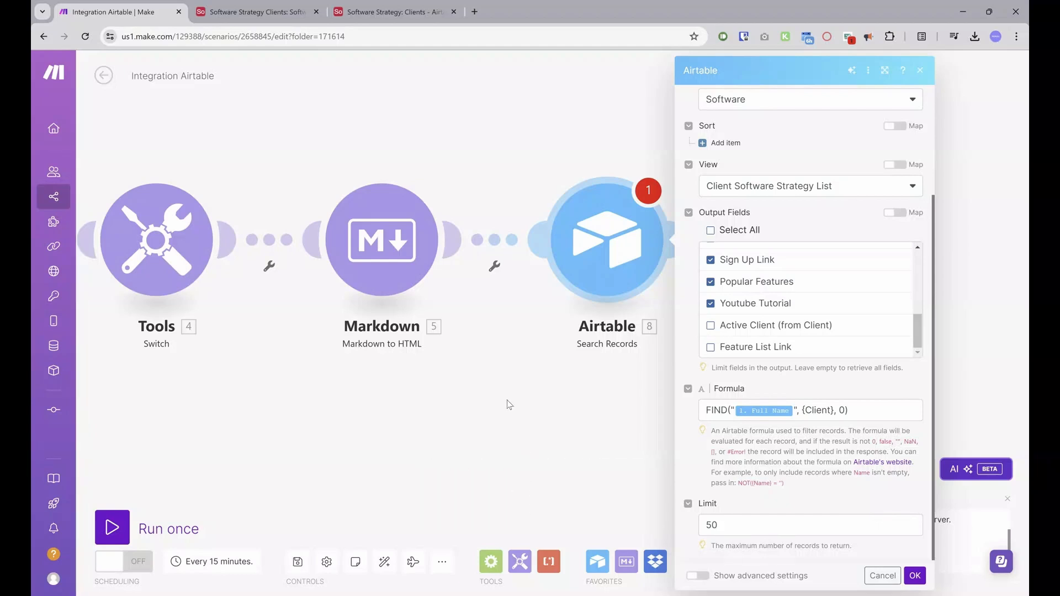
- Show the Search Records module's advanced settings, set Use Column ID to Yes, and save the module
left_click(697, 576)
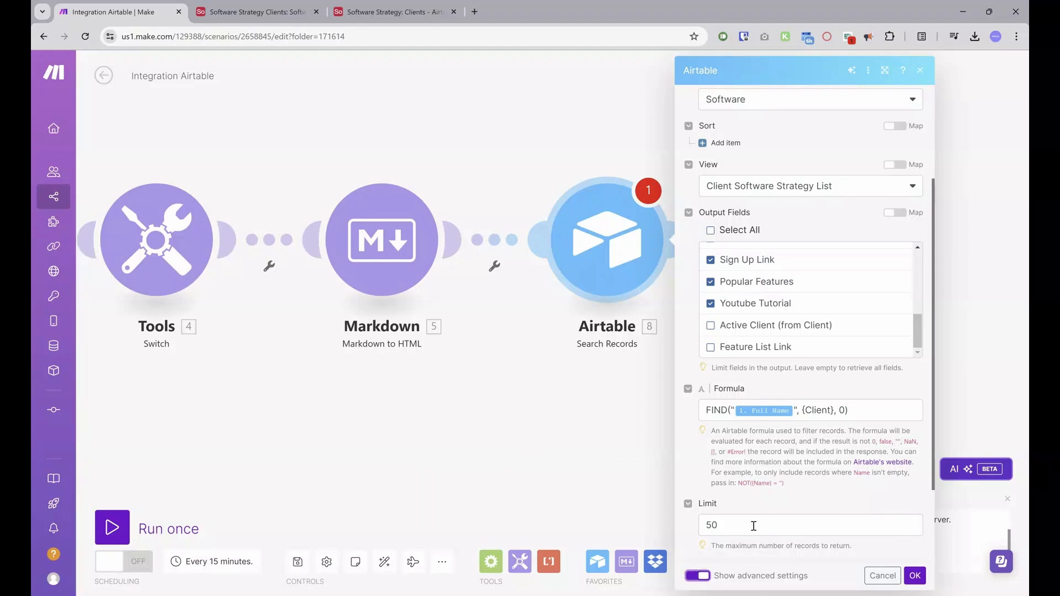
scroll(816, 442, "down", 2)
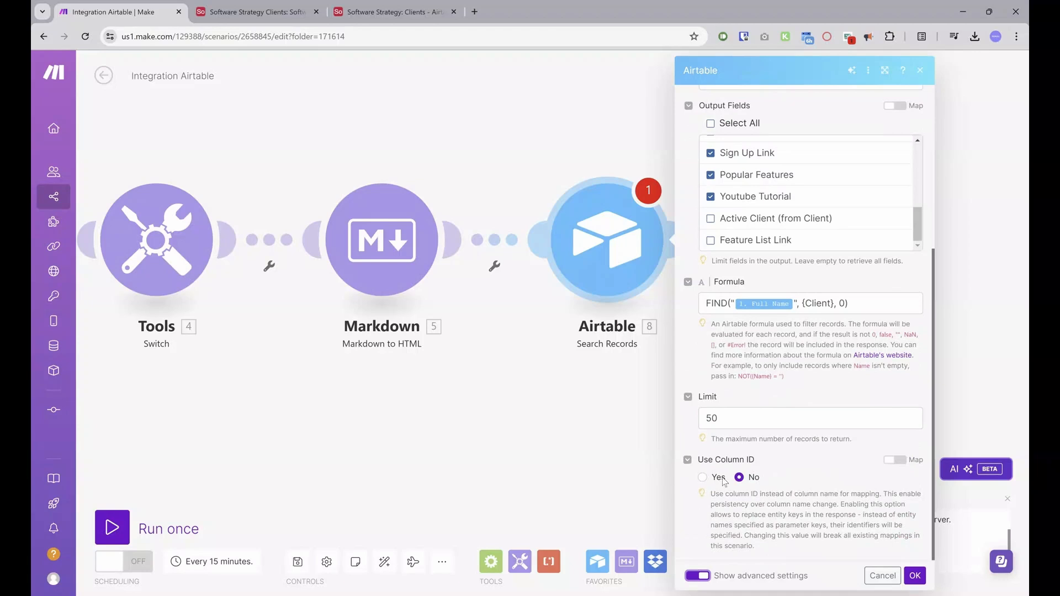
left_click(705, 478)
left_click(916, 576)
- Add a Dropbox Download a File module after the Airtable Search Records module
left_click_drag(609, 440, 602, 440)
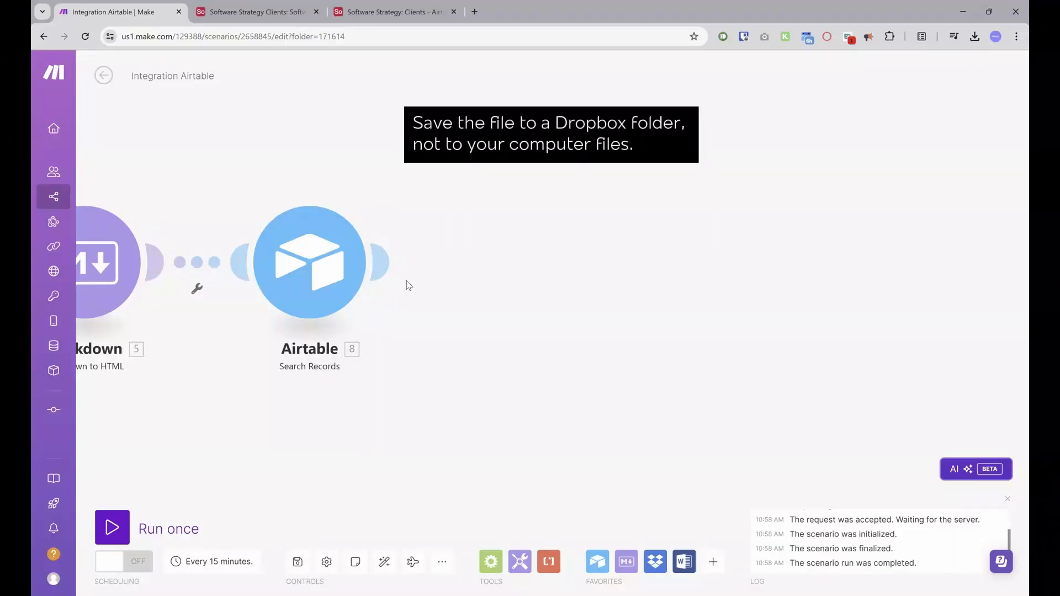
left_click(382, 264)
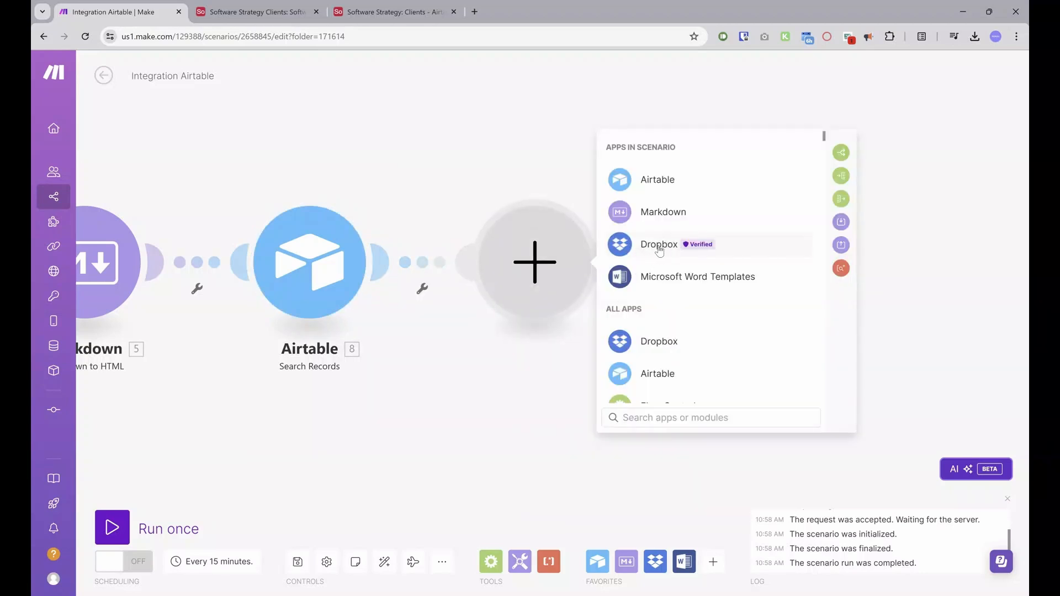
left_click(659, 252)
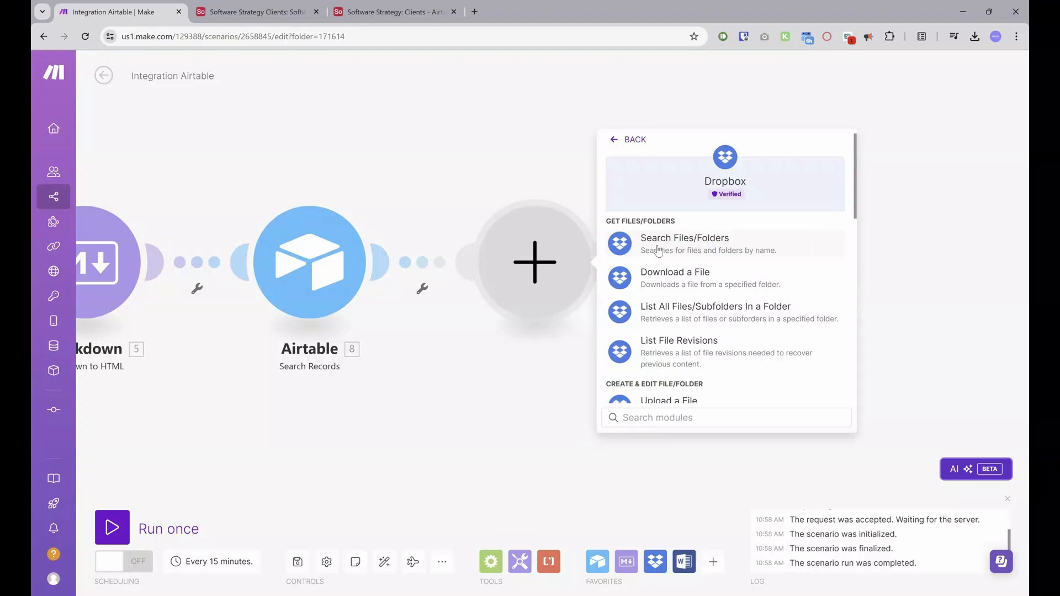
left_click(697, 276)
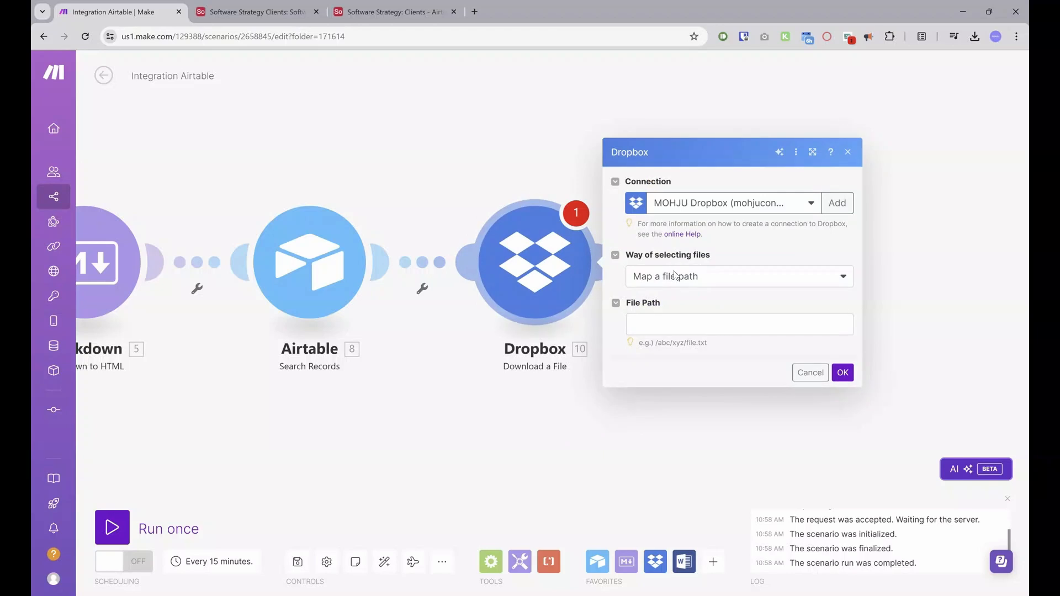
- Set the Dropbox module's way of selecting files to Select a file
left_click(675, 275)
left_click(684, 301)
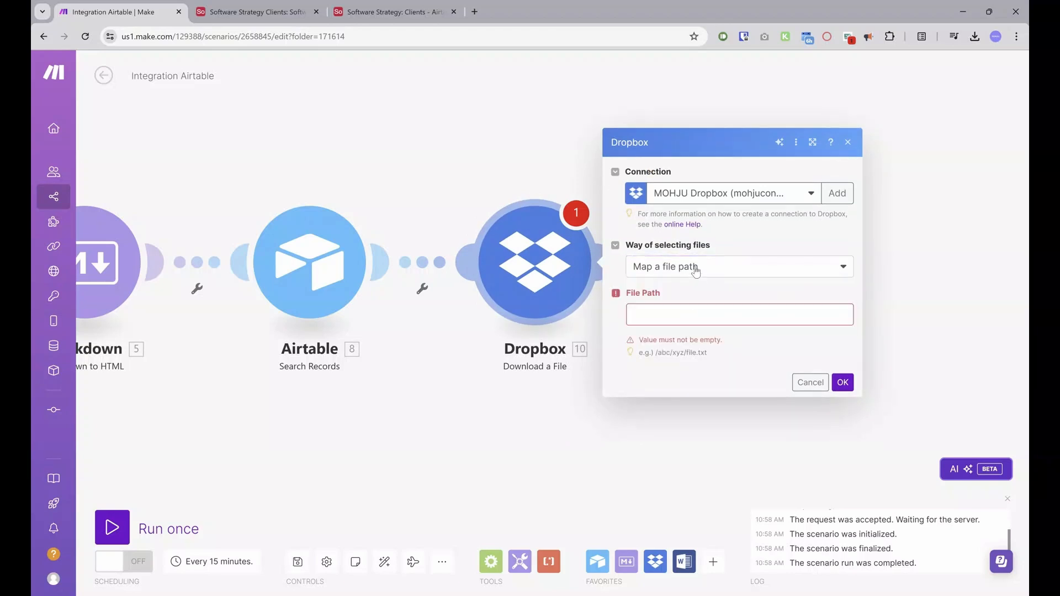
left_click(695, 271)
left_click(661, 307)
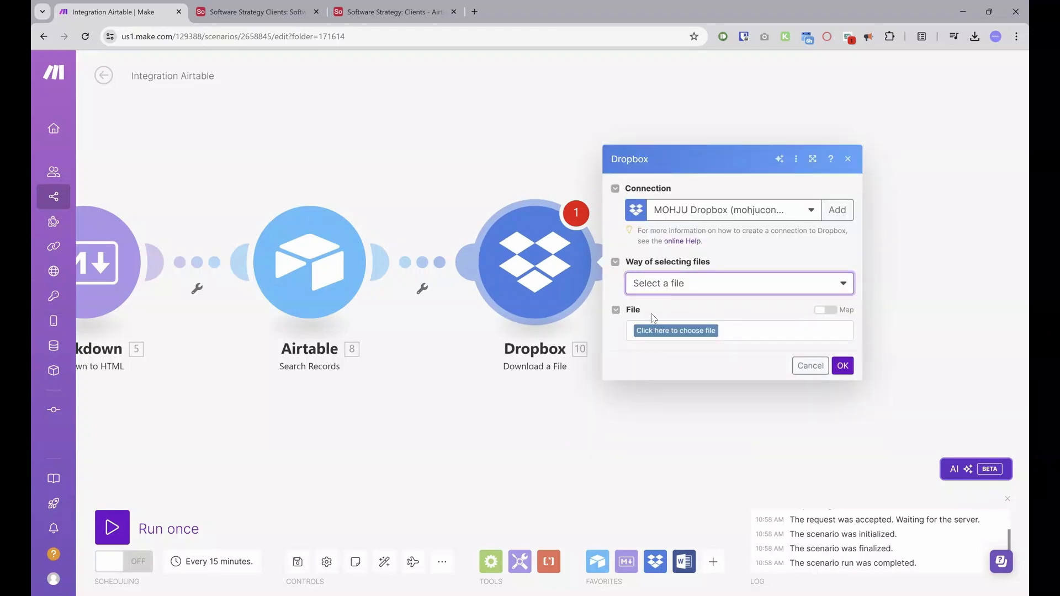
- Choose /Mohju Consulting/Branded Documents/Word Templates/Software Strategy Templatesty style 2.docx as the file to download, and save the Dropbox module
left_click(661, 332)
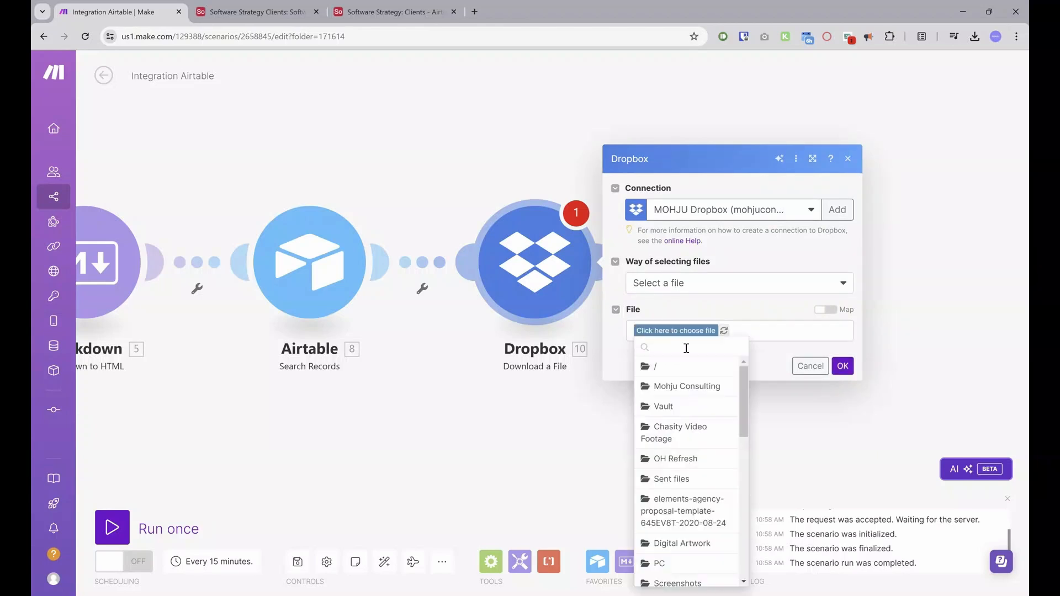
left_click(681, 381)
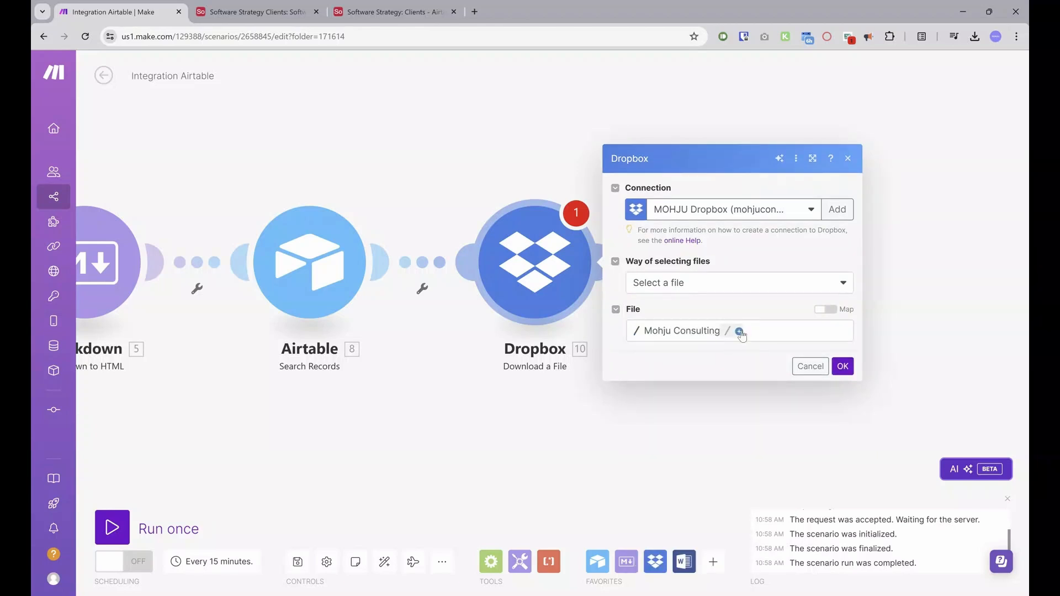
left_click(740, 332)
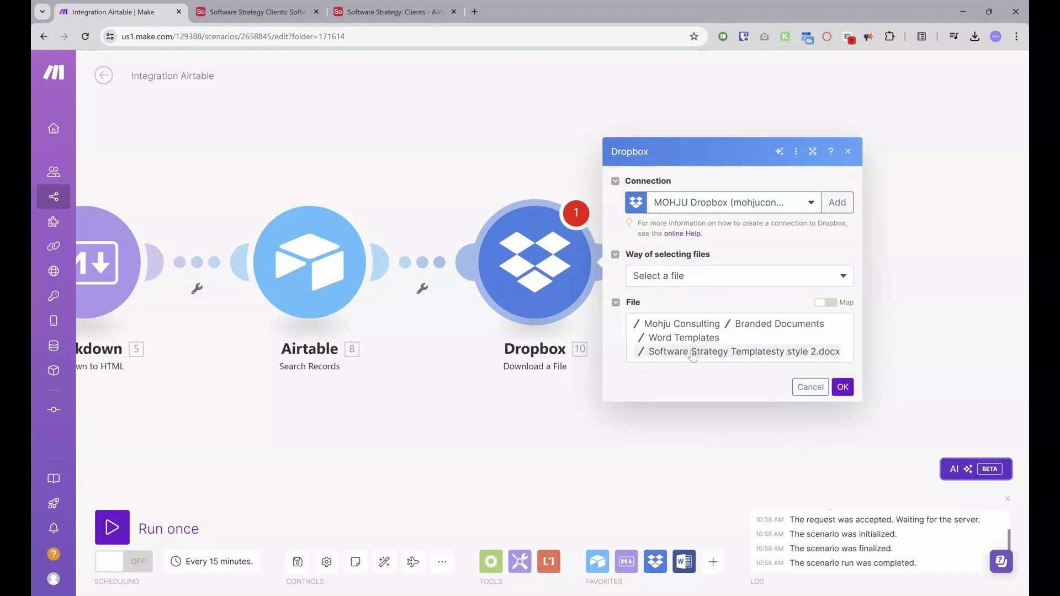
left_click(841, 387)
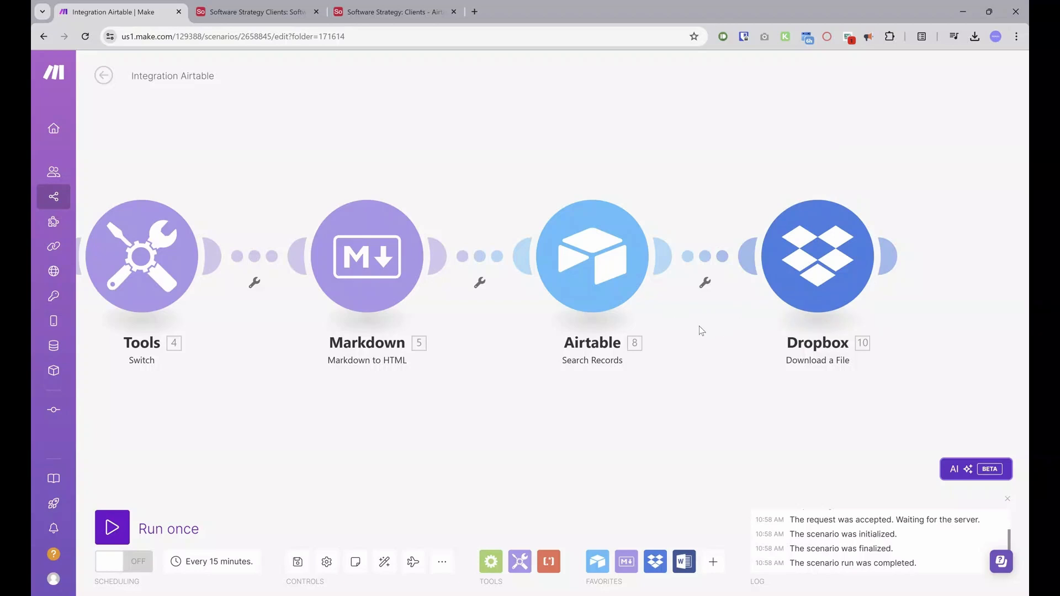
- Rename the Tools Switch module to Change Currency
left_click_drag(729, 303, 567, 315)
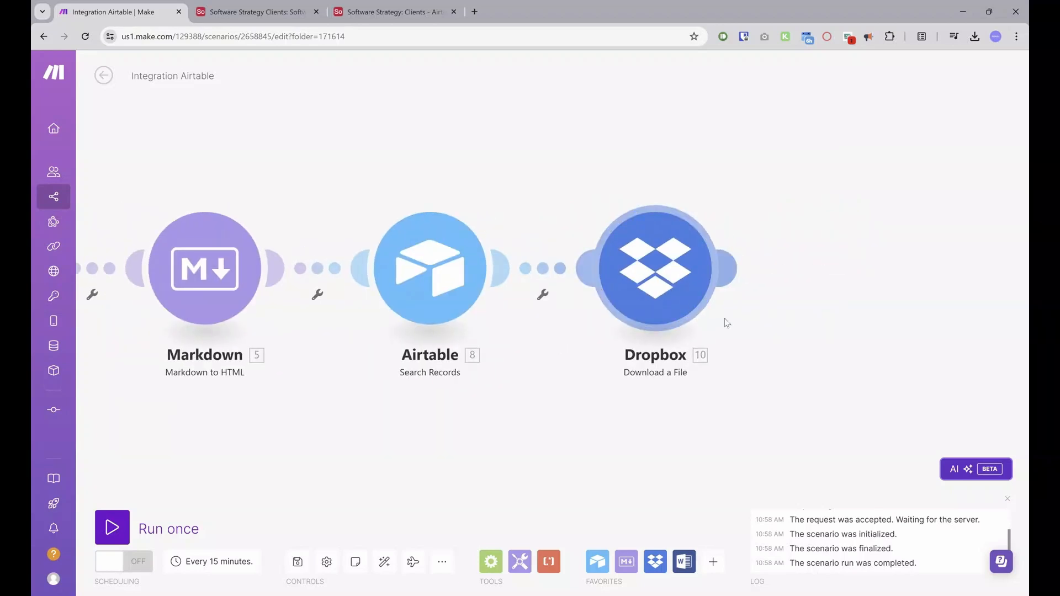
left_click_drag(746, 372, 1025, 371)
left_click_drag(787, 350, 469, 327)
left_click_drag(676, 322, 765, 315)
left_click_drag(434, 382, 530, 380)
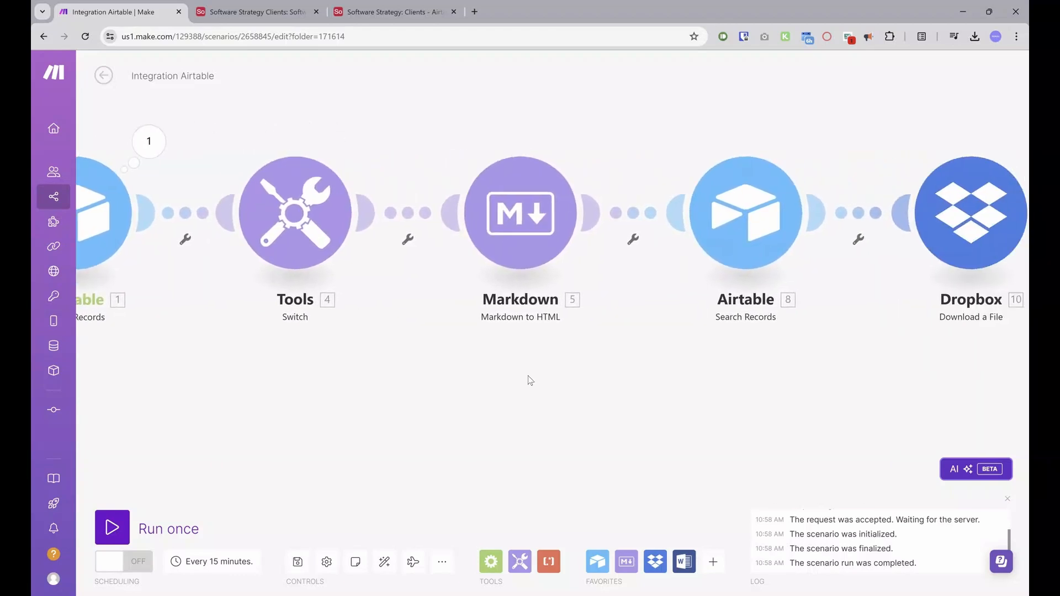
right_click(222, 221)
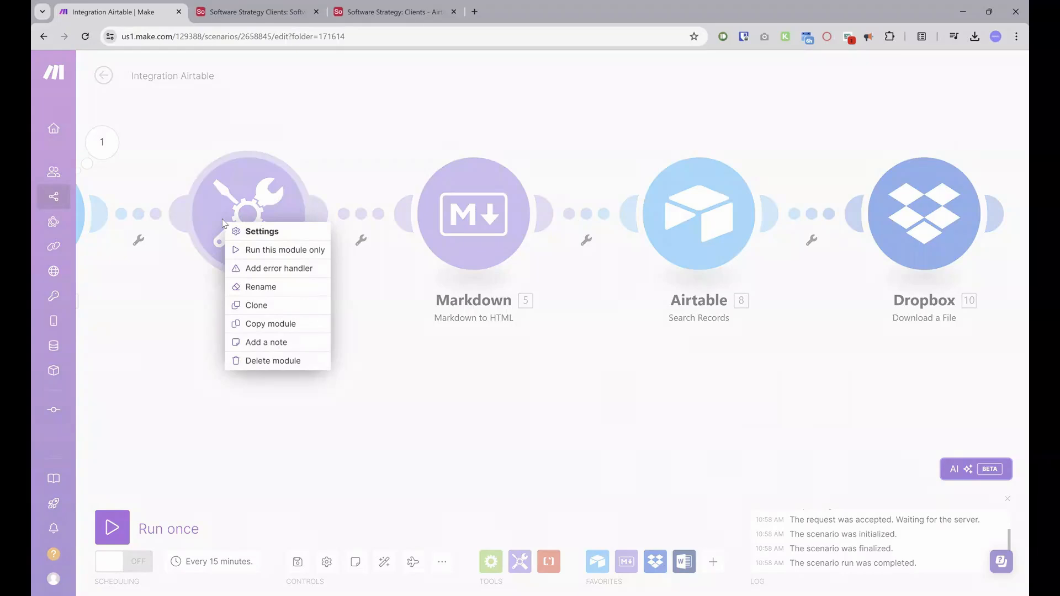
left_click(255, 287)
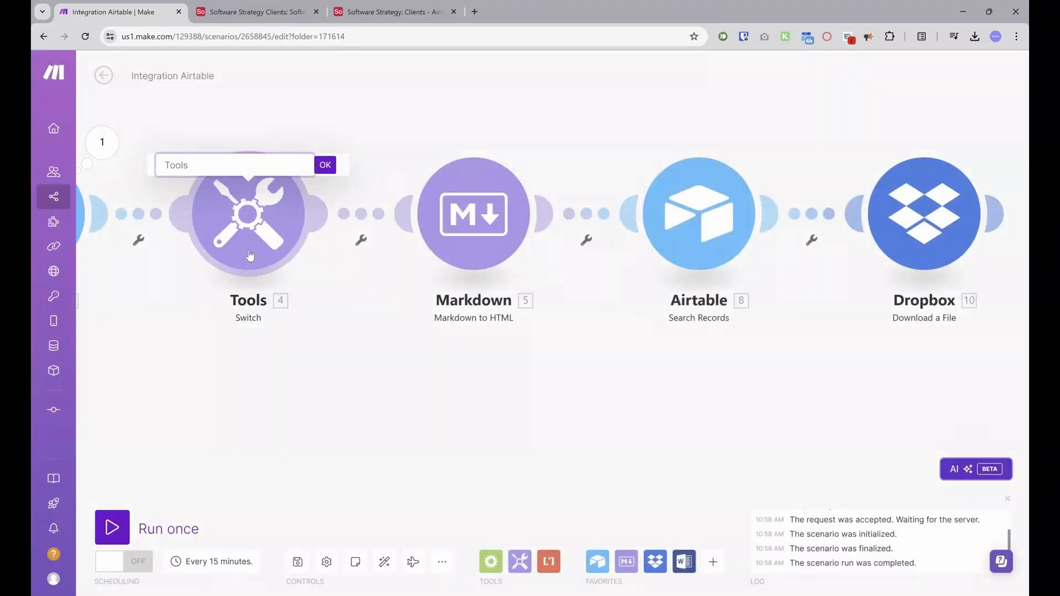
type("Change Currency")
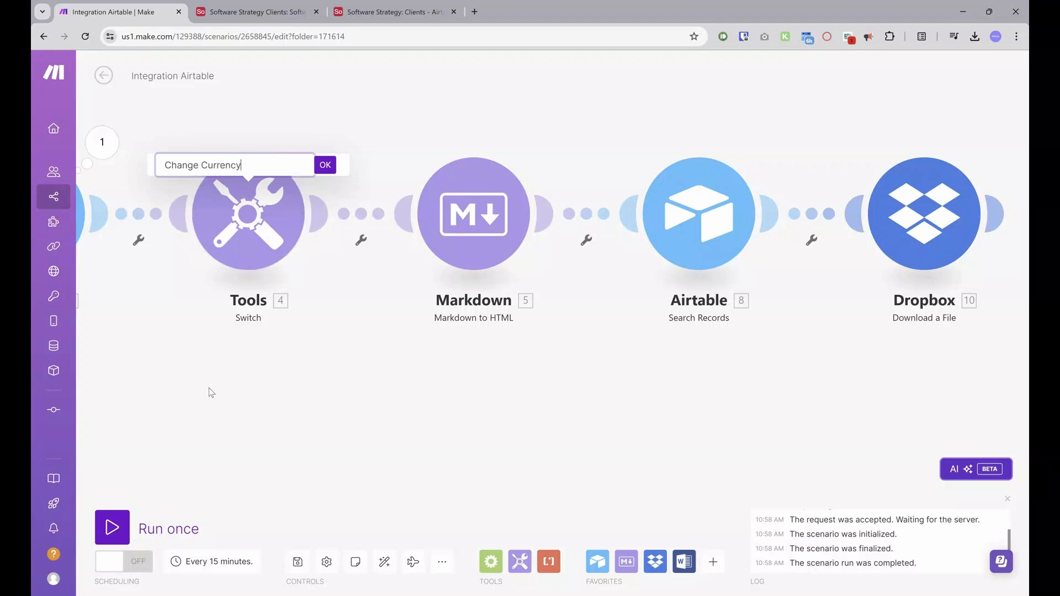
left_click(325, 165)
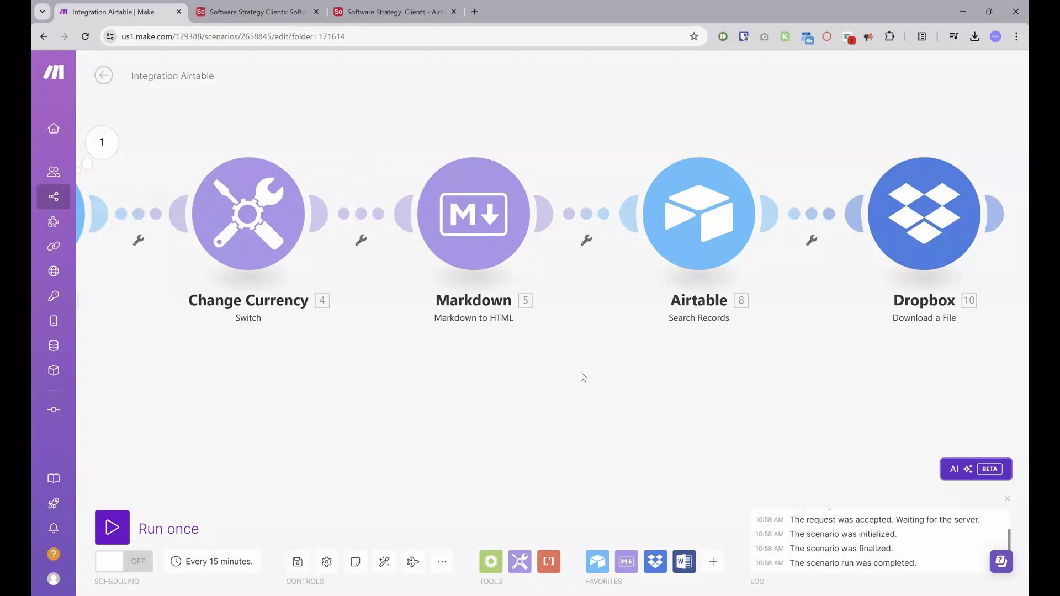
left_click_drag(556, 383, 610, 383)
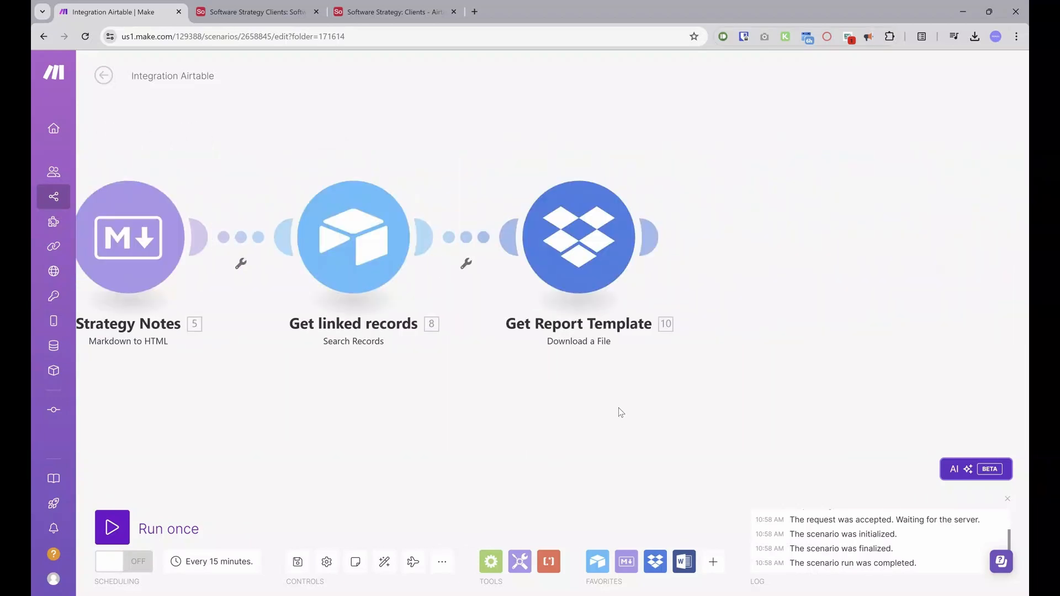
left_click_drag(619, 408, 222, 408)
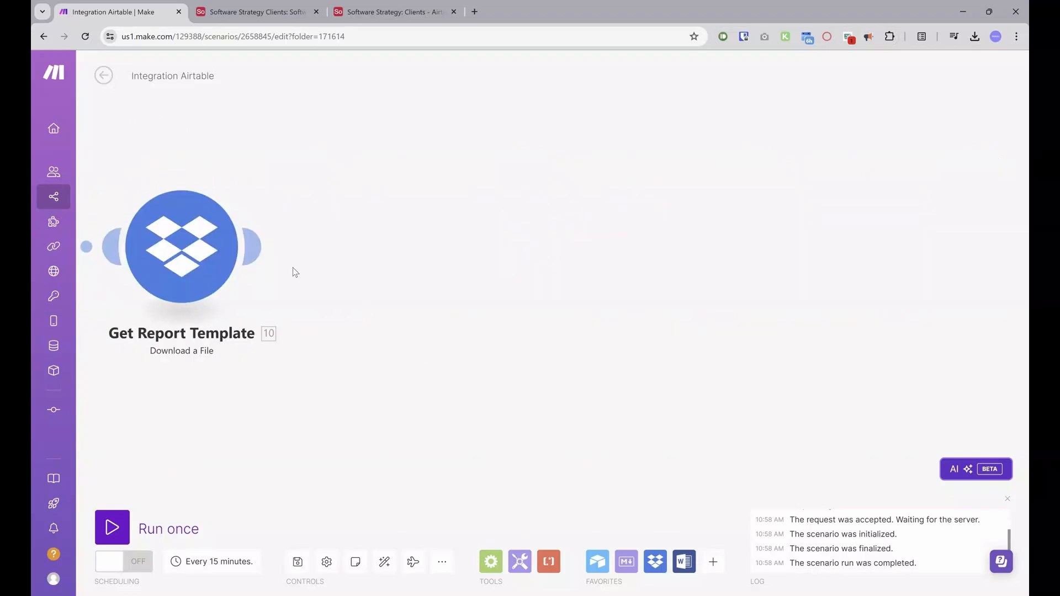
- Add a Microsoft Word Templates Fill a document with a batch of data module after the Get Report Template module
left_click(256, 245)
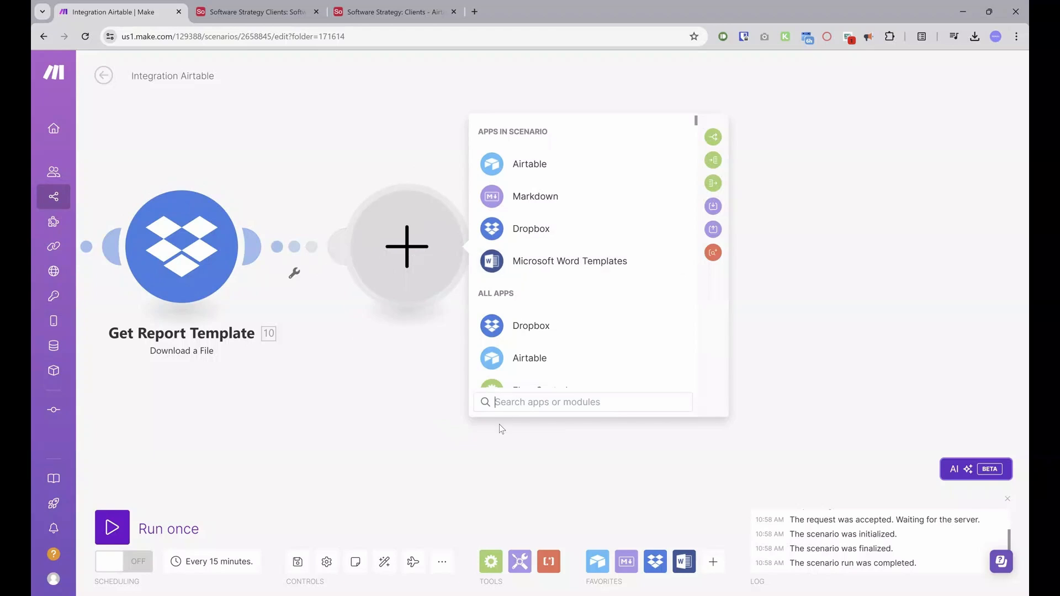
type("m")
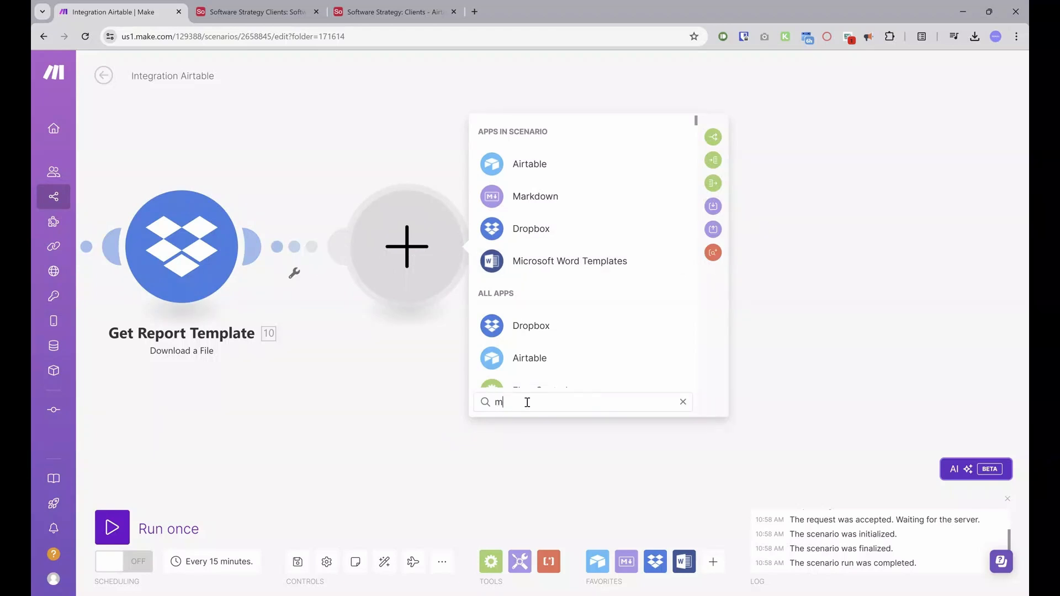
type("icrosoft")
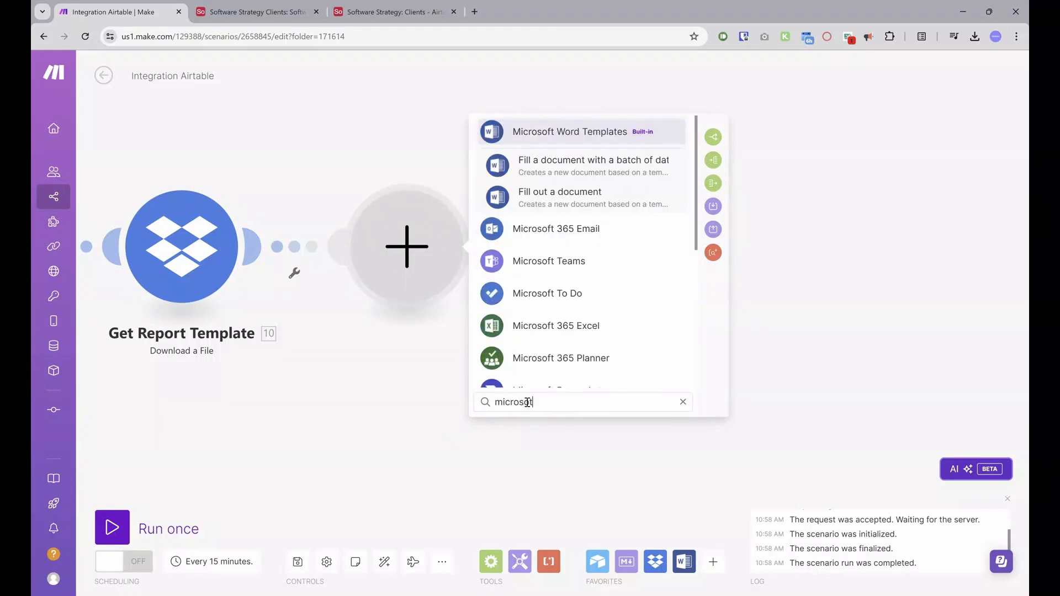
left_click(533, 293)
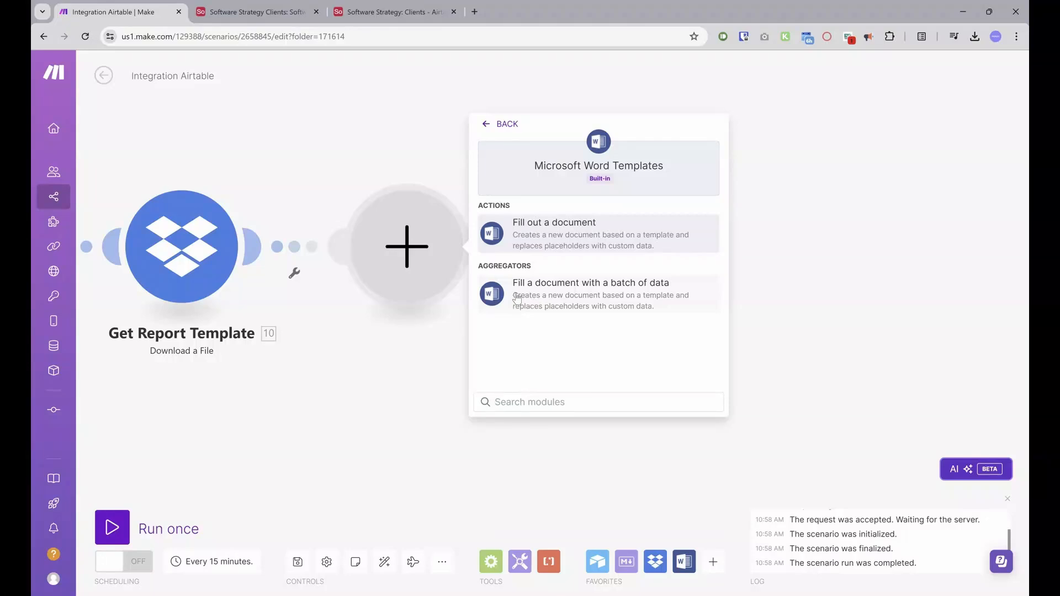
left_click(605, 294)
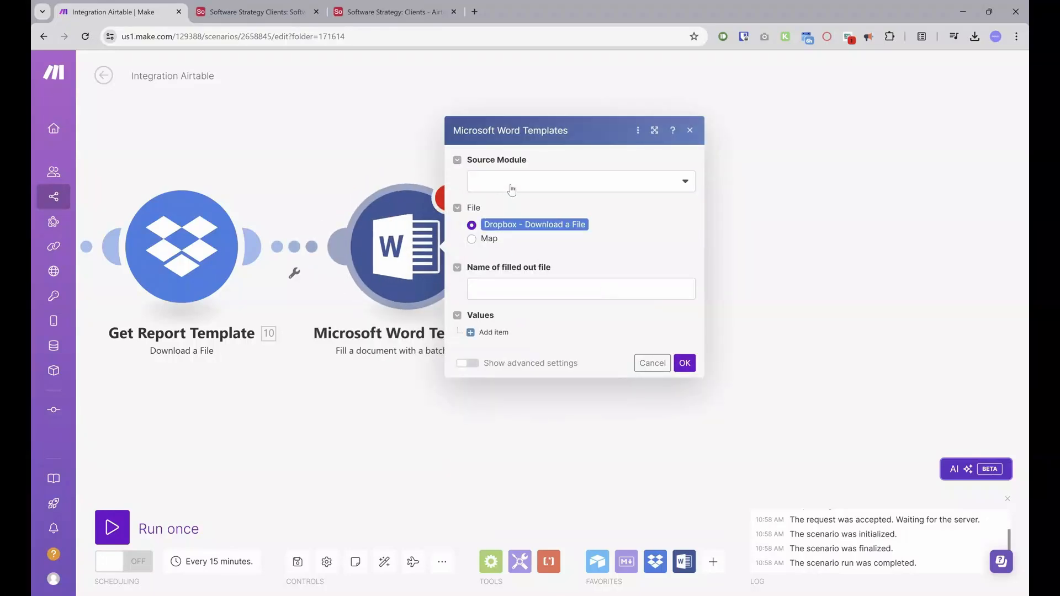
- Set the source module to Get linked records - Search Records [8] and name the filled-out file with the Watch Records Full Name plus "Software Strategy"
left_click(511, 190)
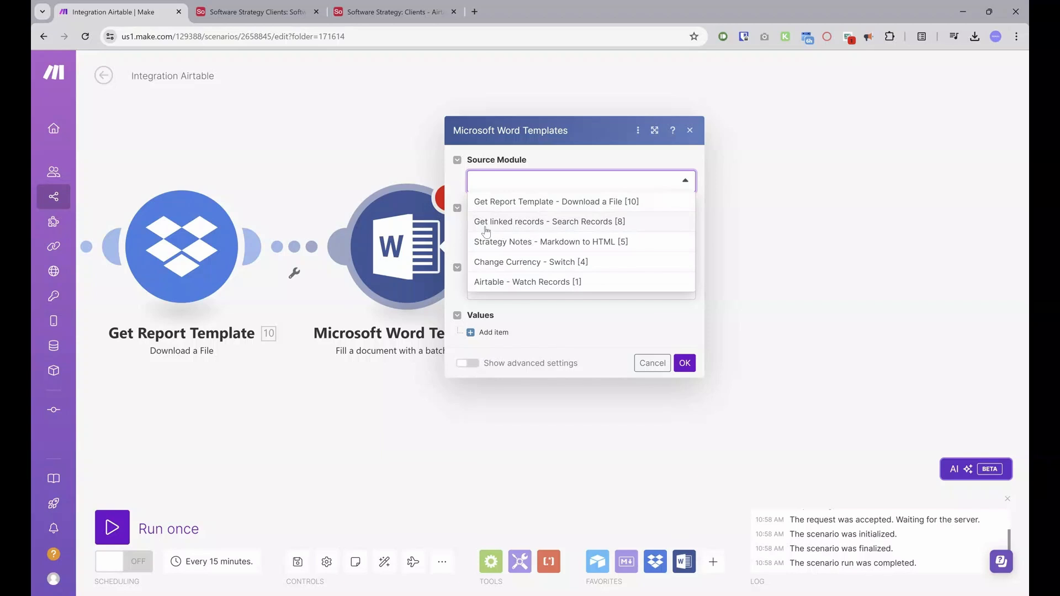
left_click(561, 222)
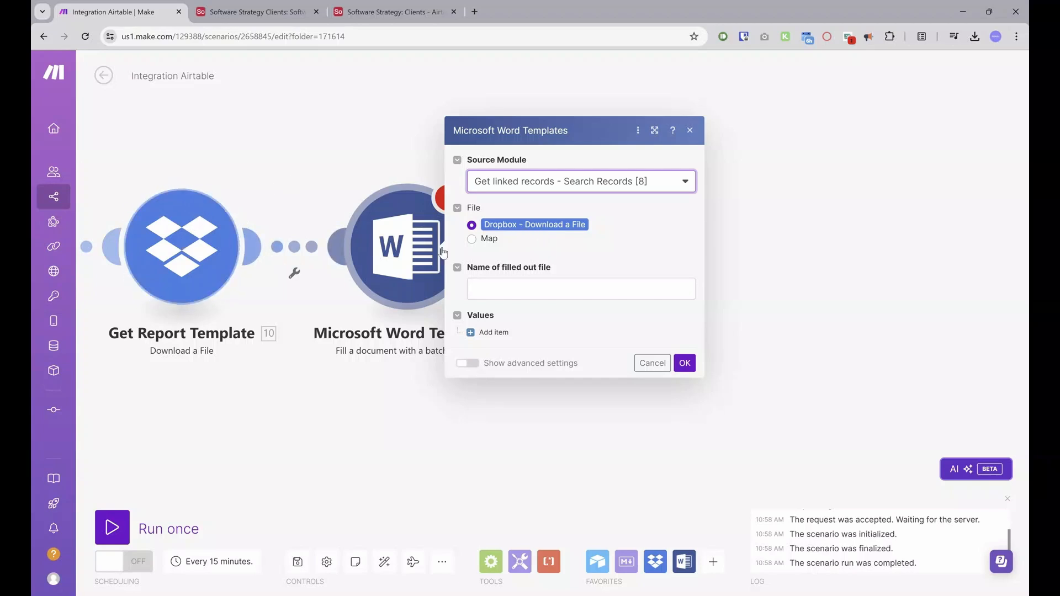
left_click(490, 290)
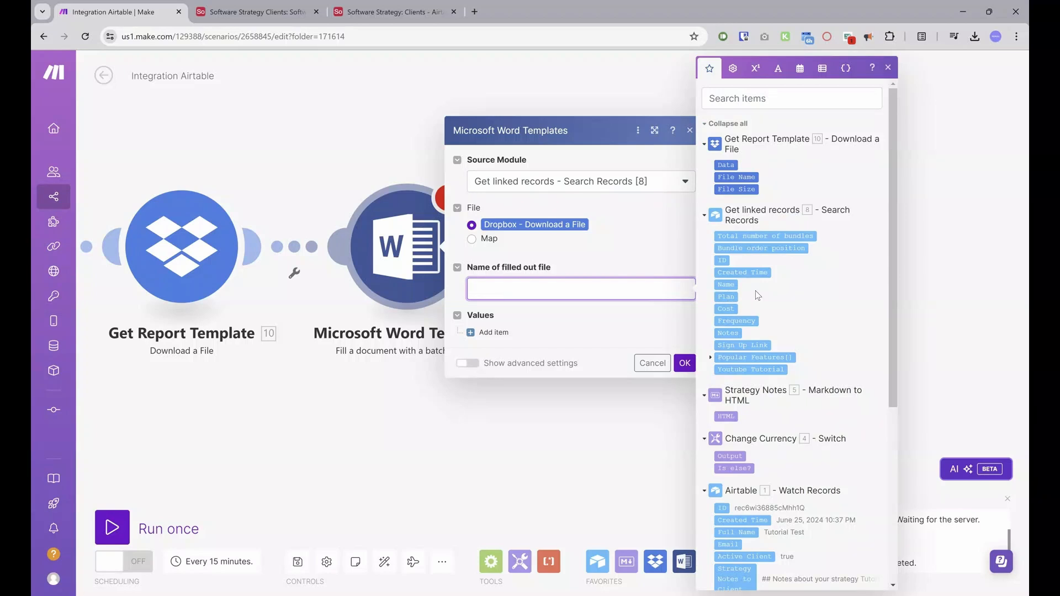
scroll(758, 296, "down", 5)
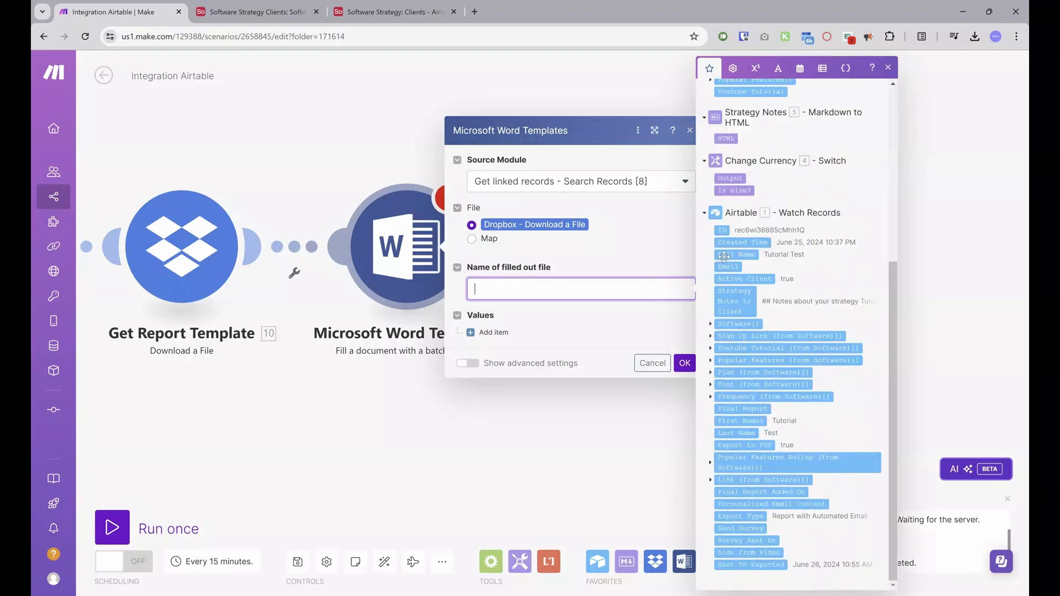
left_click_drag(724, 256, 575, 293)
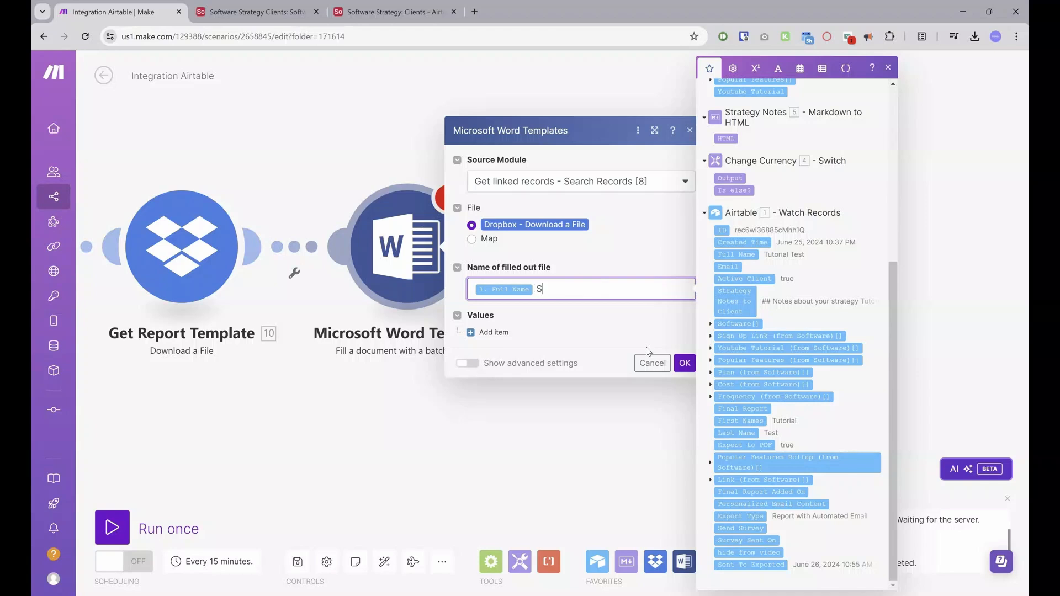
type("Software Strategy")
left_click(596, 315)
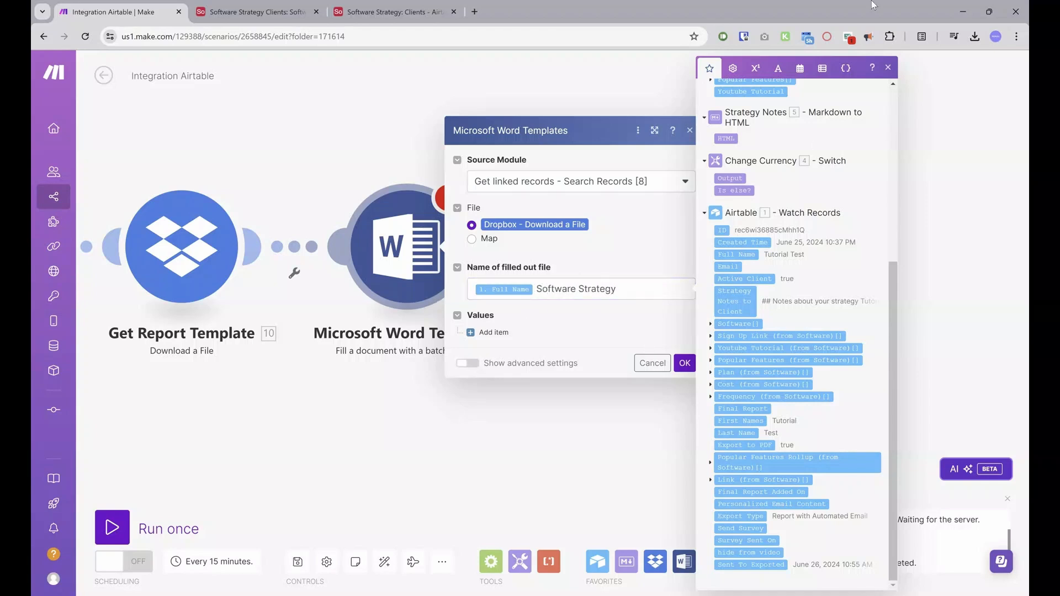
left_click(889, 67)
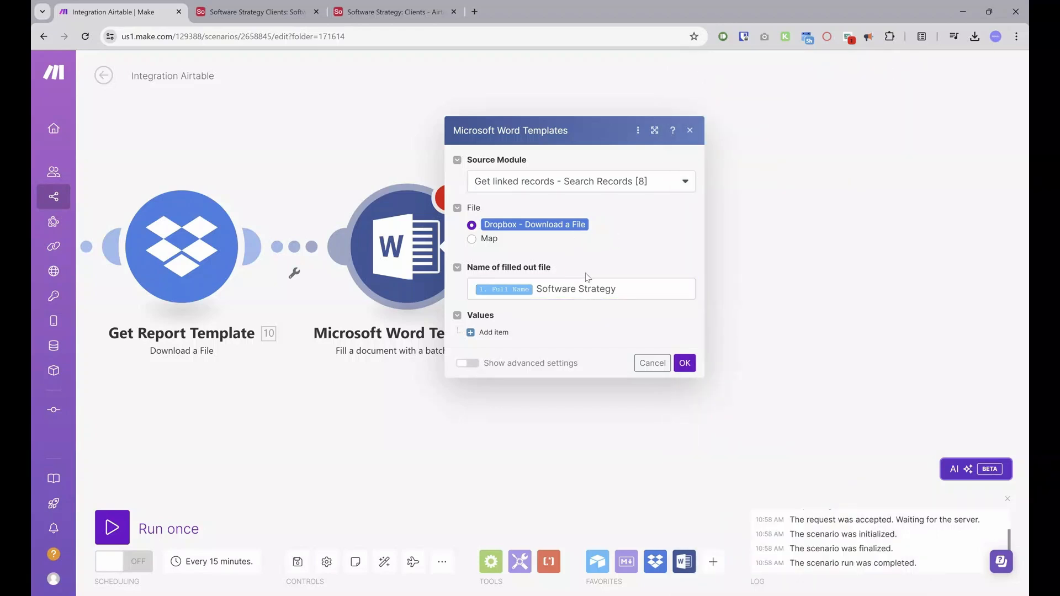
left_click_drag(639, 287, 550, 317)
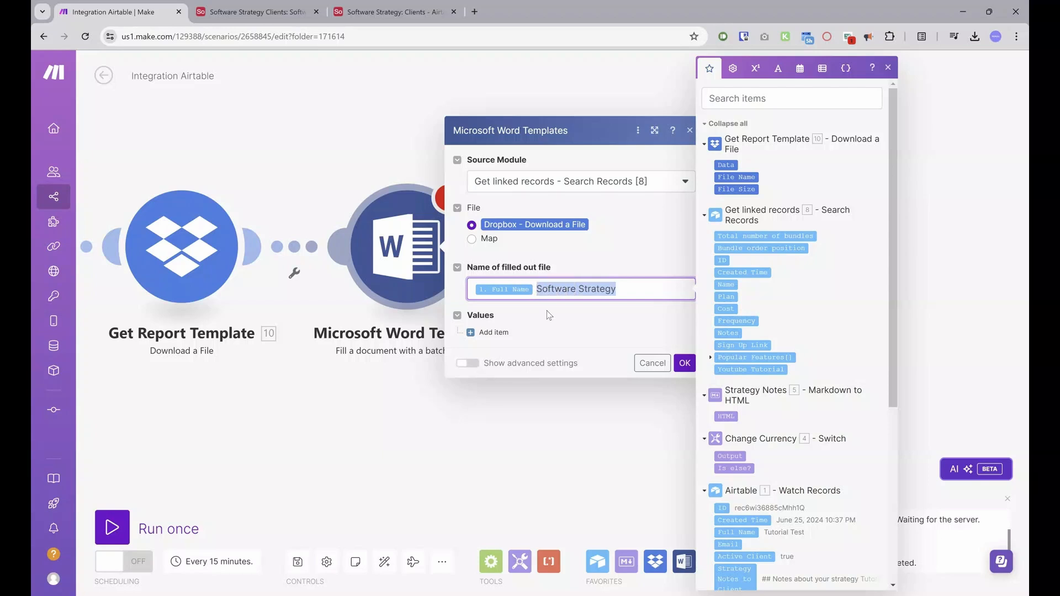
left_click(551, 319)
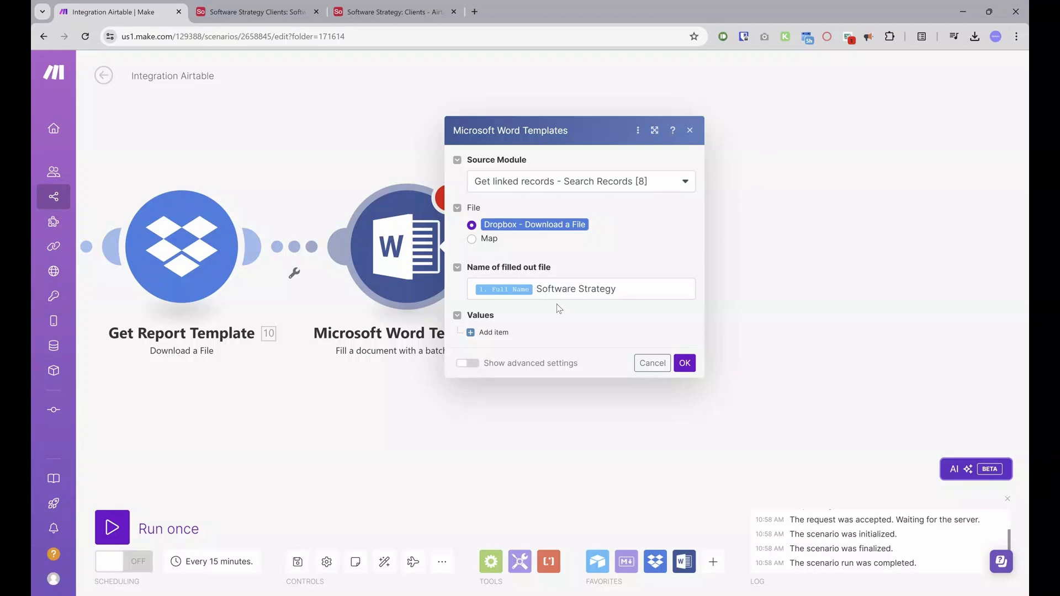
- Add a template item of type Value with key Client, mapped to Full Name from the Airtable Watch Records module
left_click(498, 333)
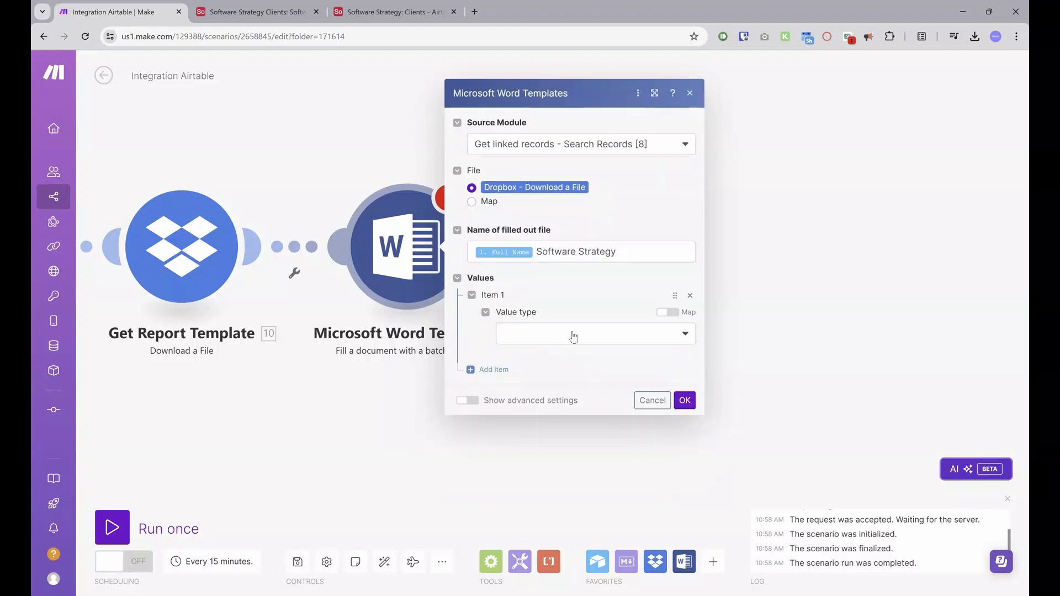
left_click(535, 337)
left_click(522, 379)
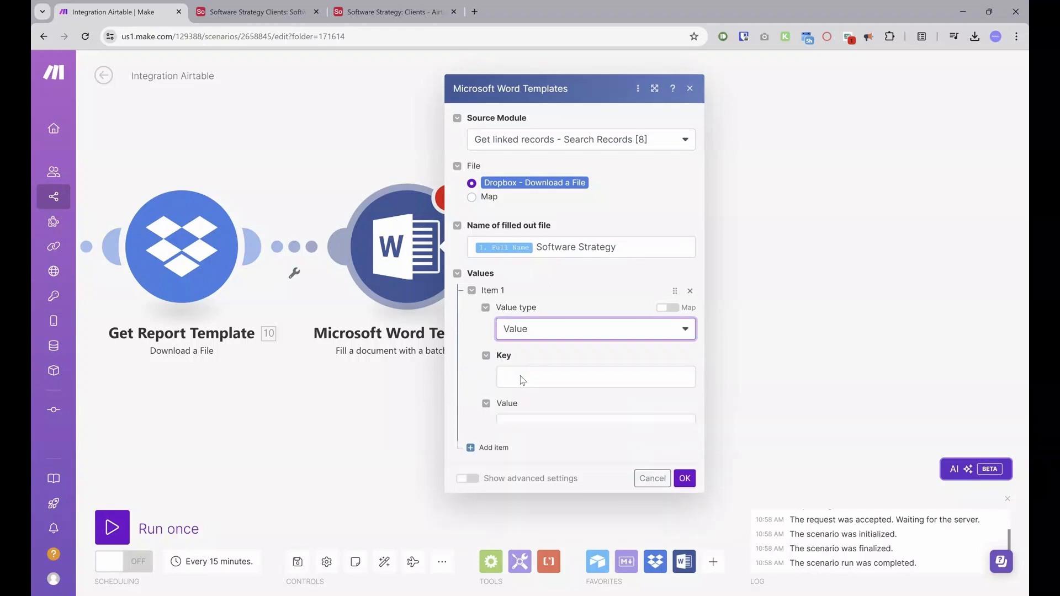
left_click(524, 360)
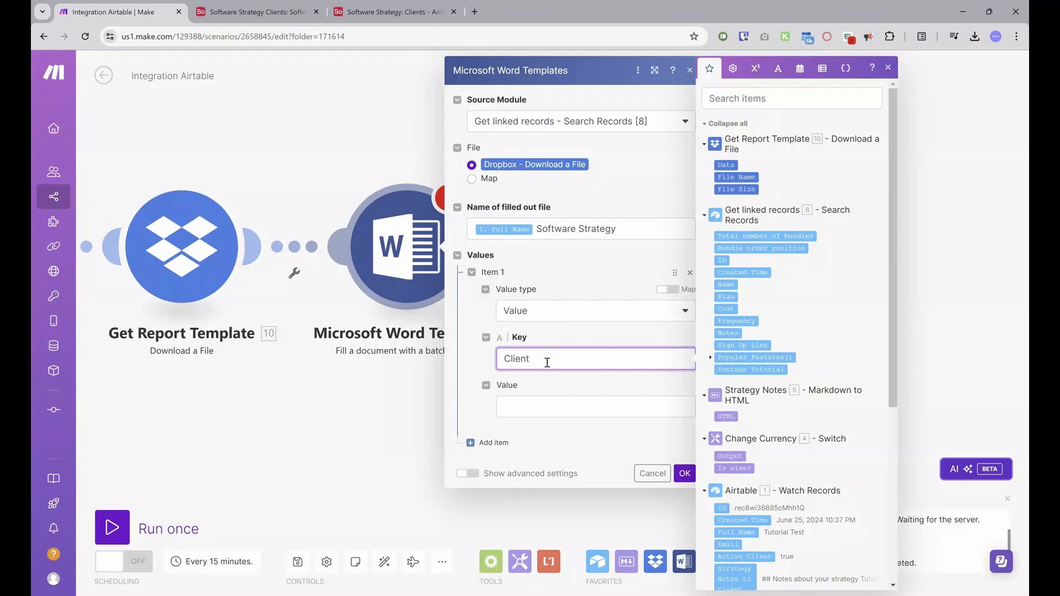
left_click(552, 407)
scroll(731, 421, "down", 2)
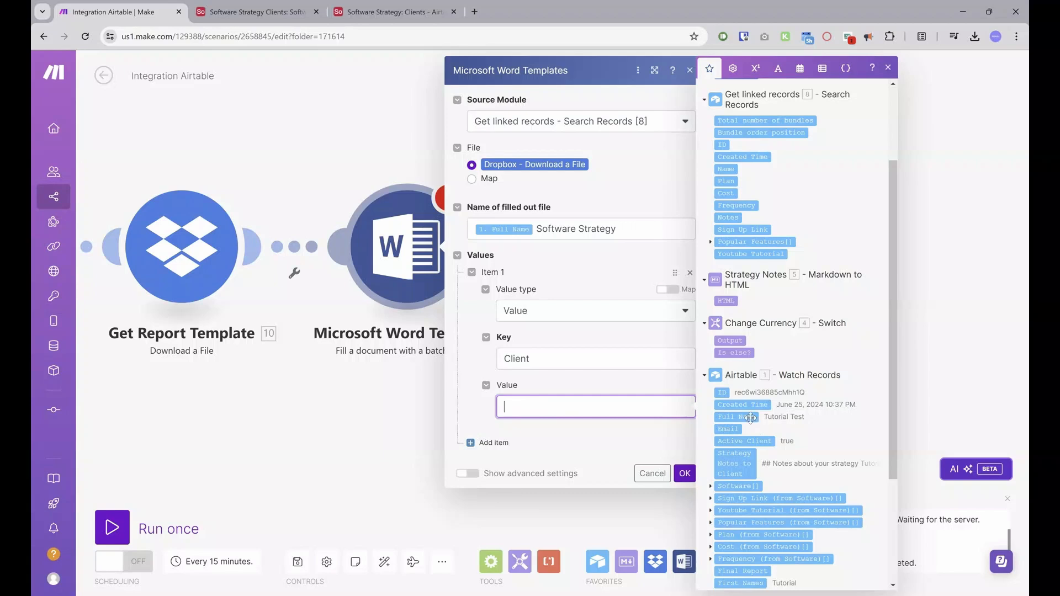
left_click_drag(740, 418, 613, 413)
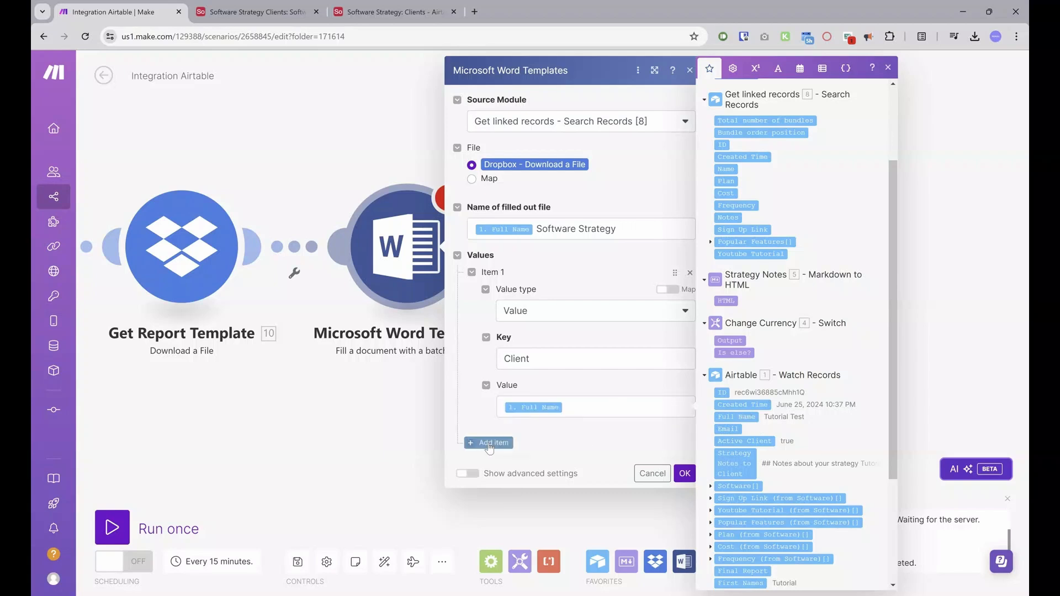
- Add a second template item of type Value with key TMC, mapped to the Output of the Change Currency module
left_click(489, 445)
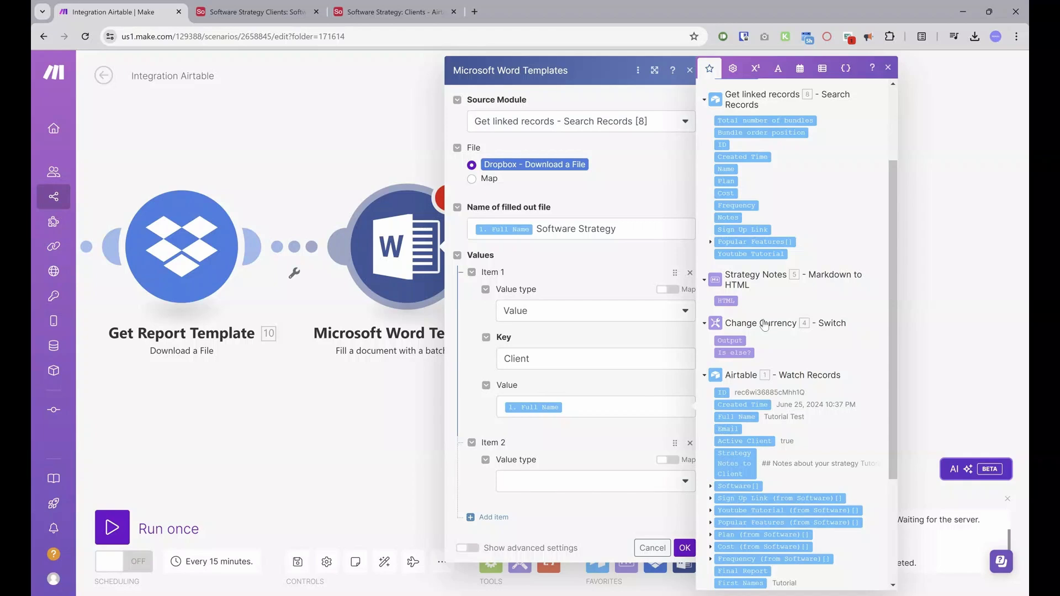
left_click(603, 480)
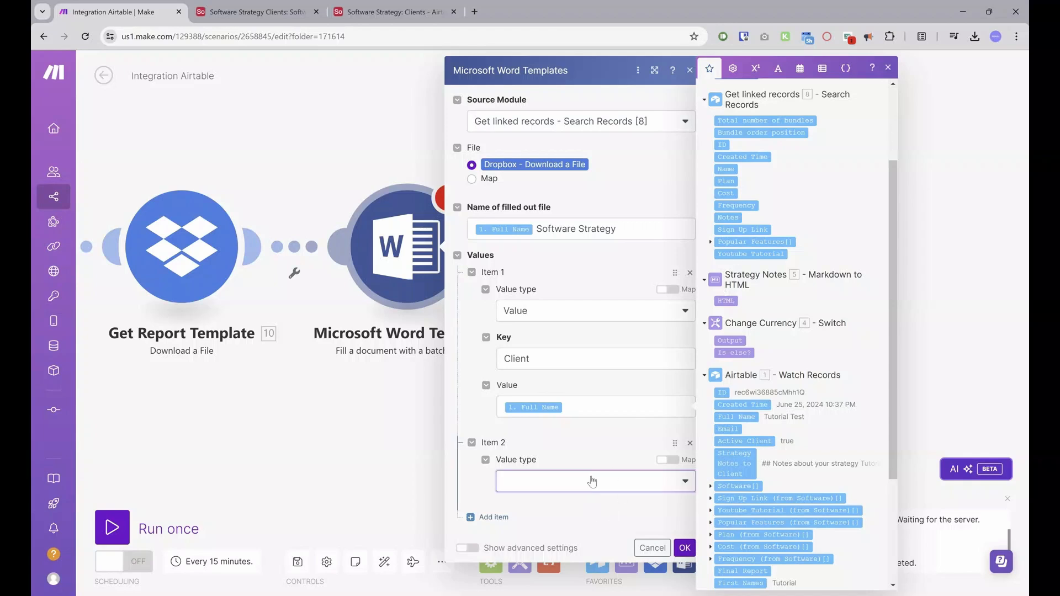
left_click(527, 500)
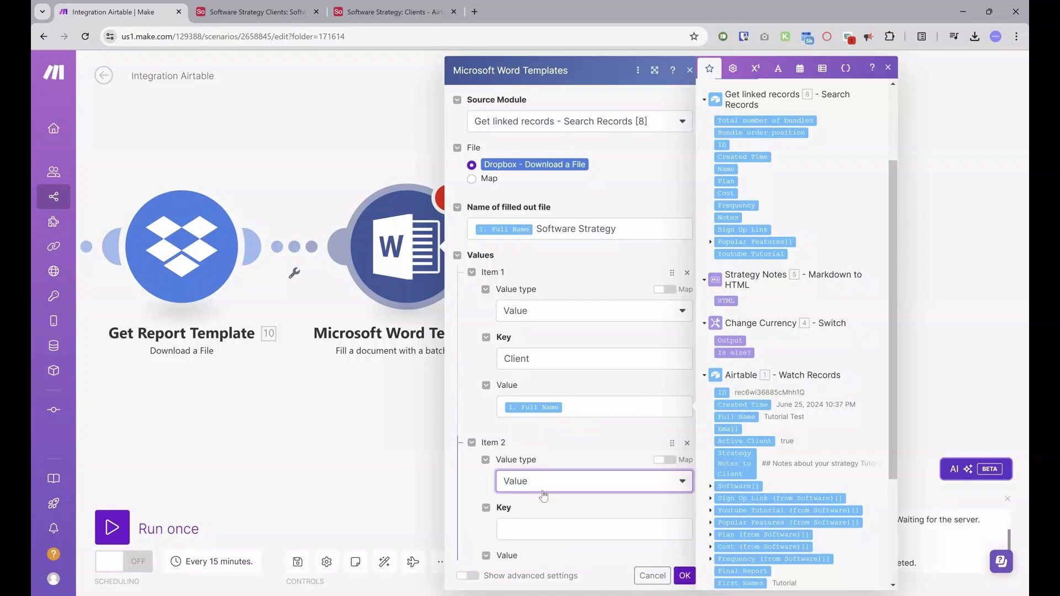
scroll(540, 494, "down", 2)
left_click(537, 467)
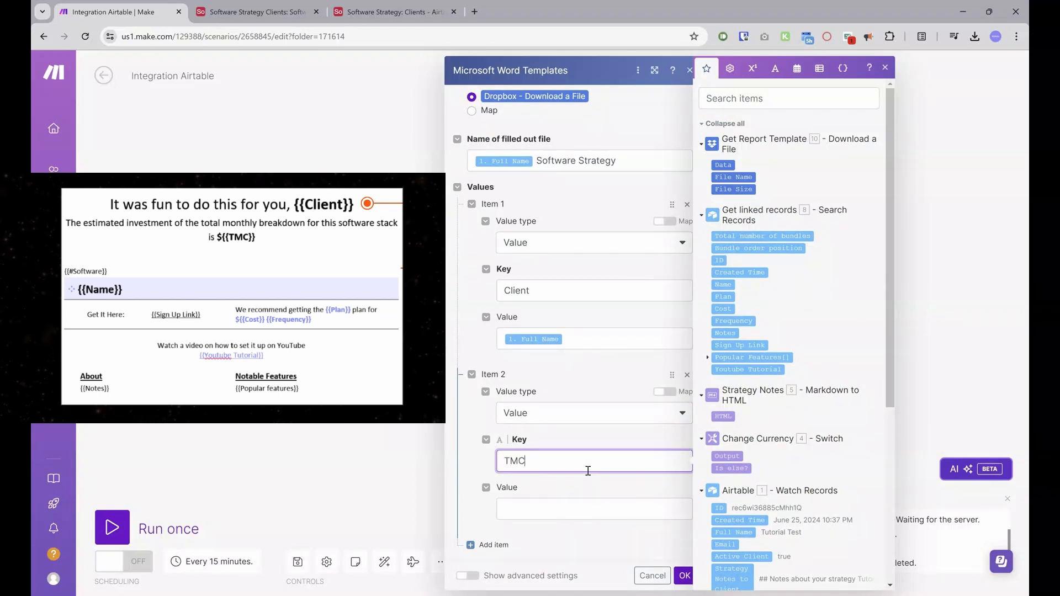
left_click(524, 511)
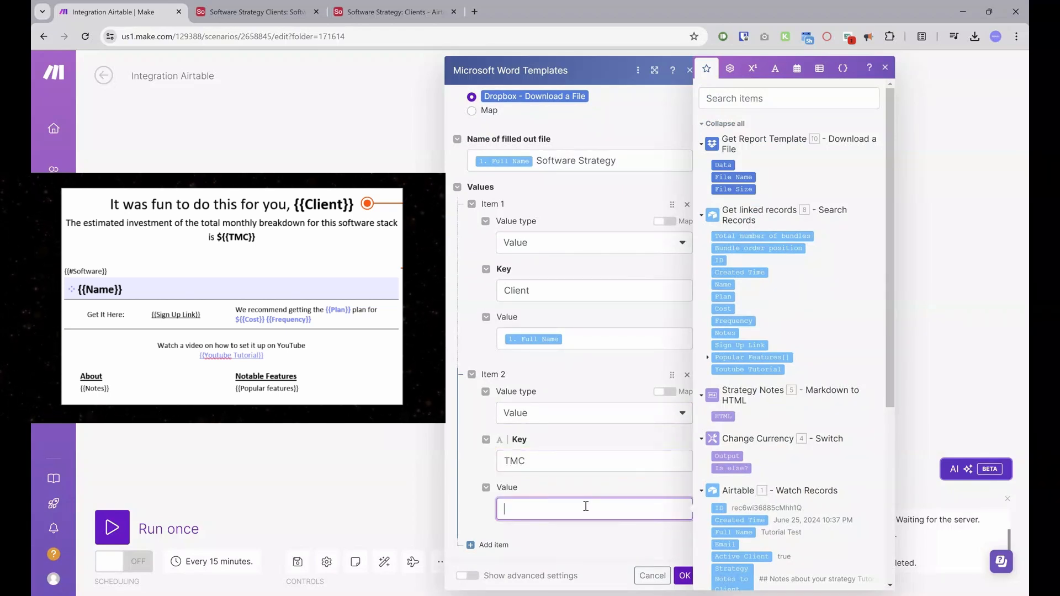
scroll(765, 446, "down", 4)
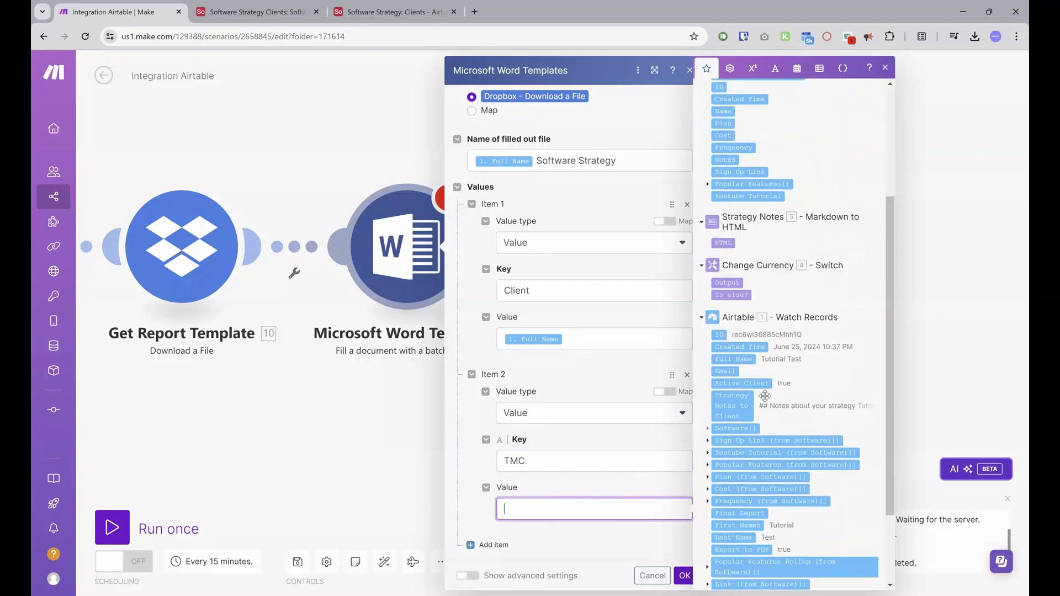
scroll(766, 402, "up", 1)
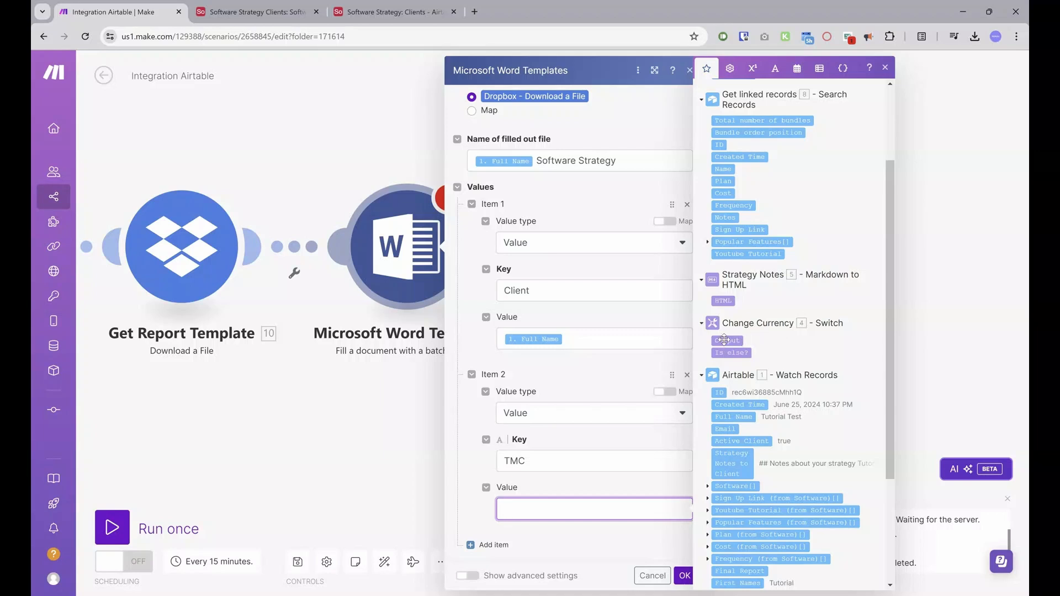
left_click_drag(715, 342, 521, 512)
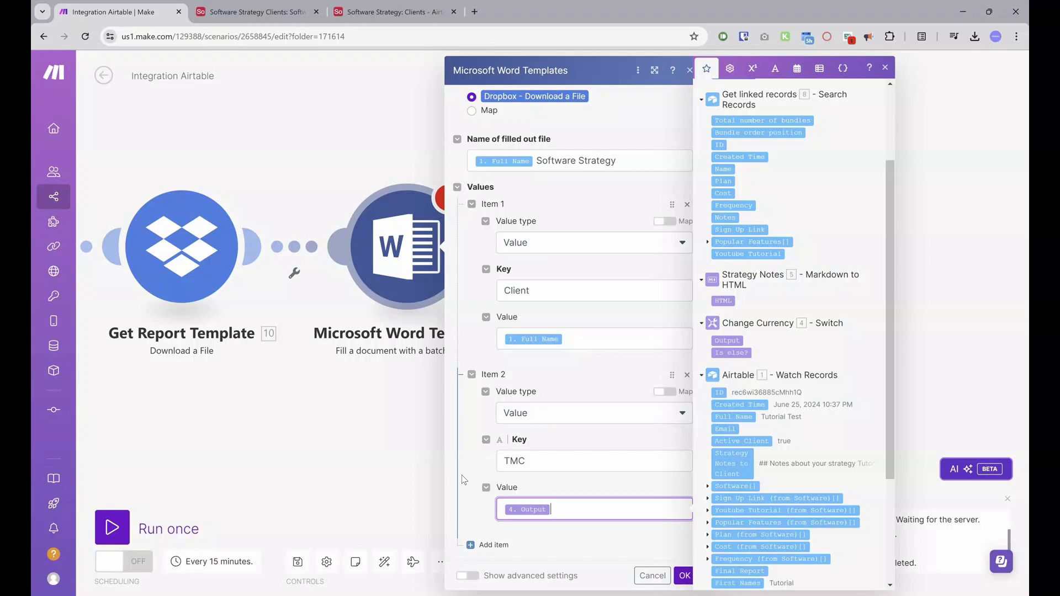
left_click(480, 474)
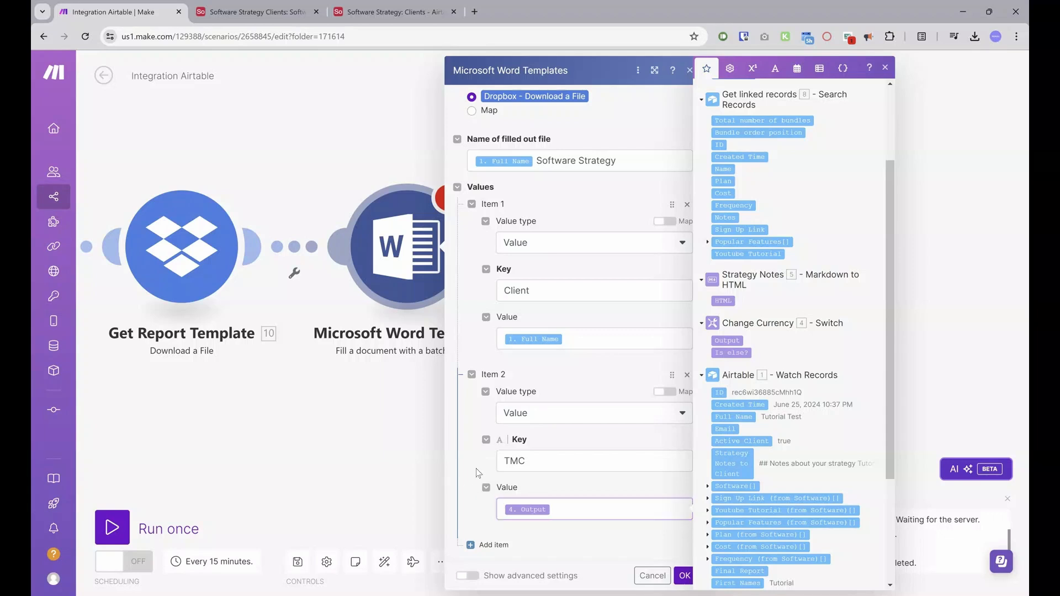
left_click(886, 67)
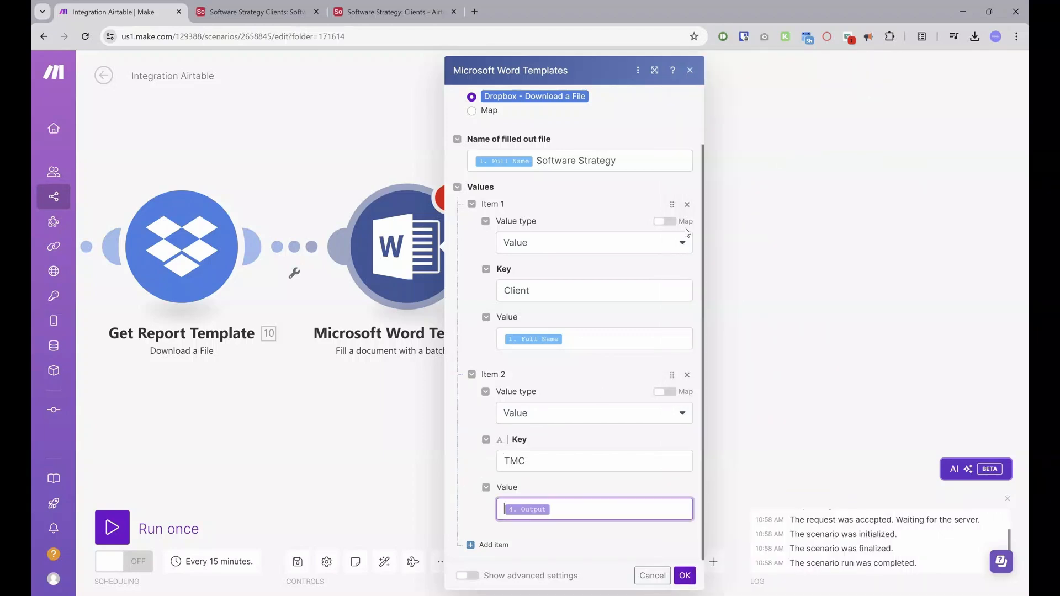
- Add a third template item of type Loop or section with the key Software
left_click(477, 546)
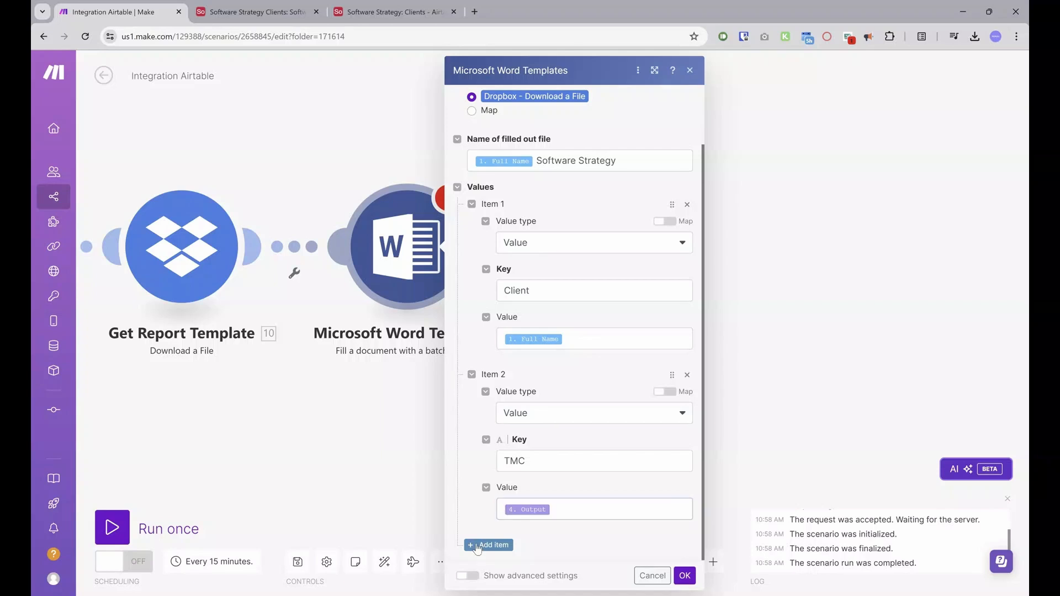
scroll(529, 492, "down", 2)
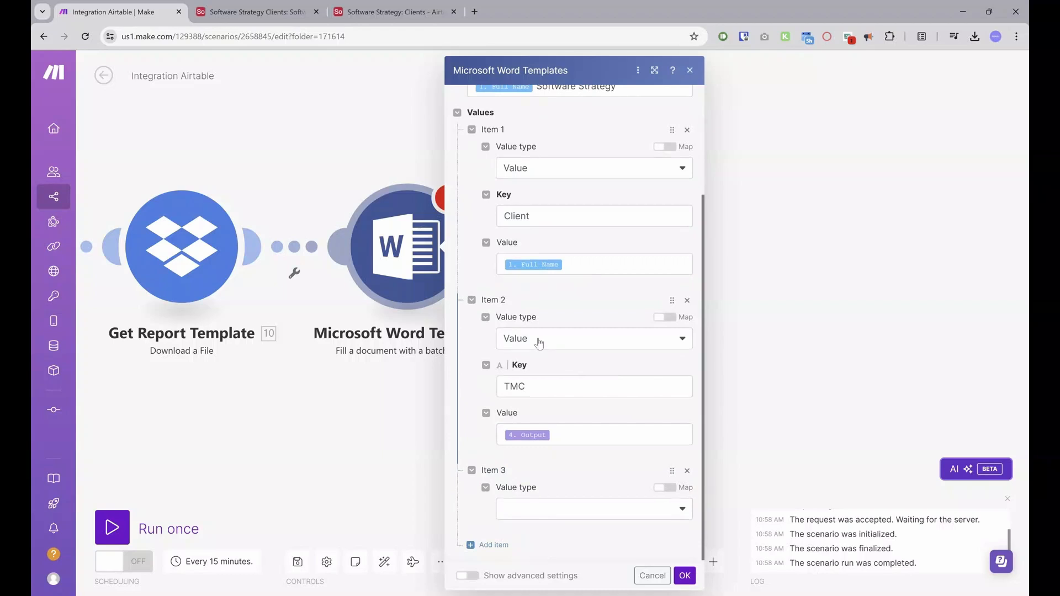
left_click(541, 509)
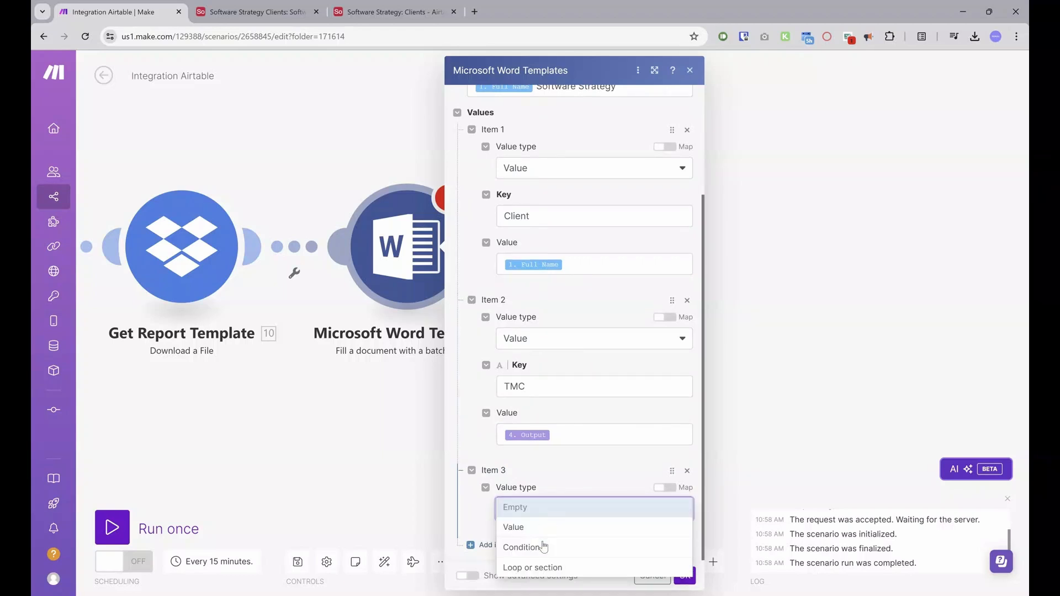
left_click(547, 569)
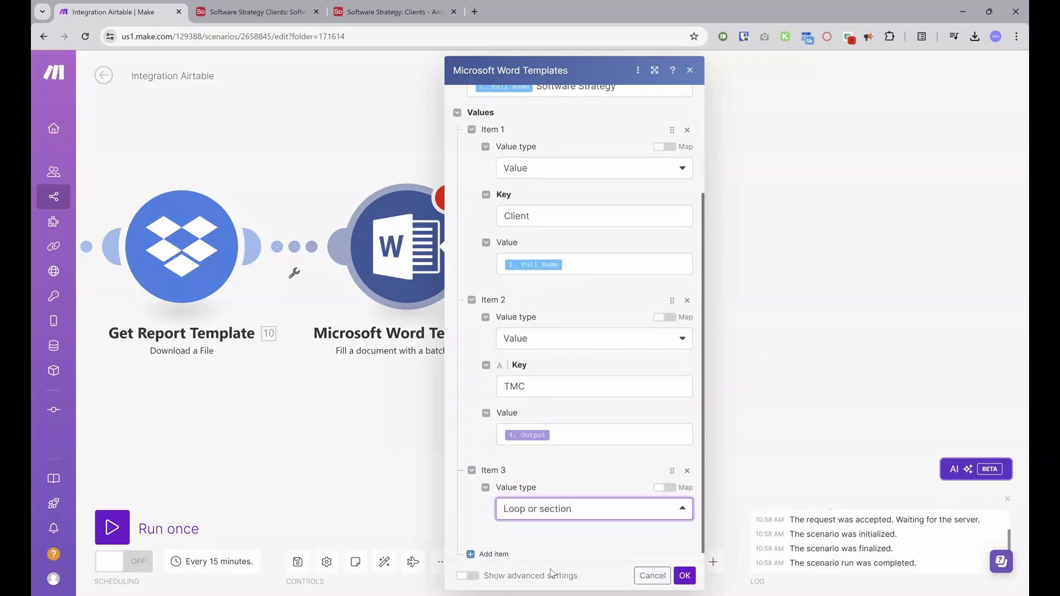
scroll(549, 544, "down", 2)
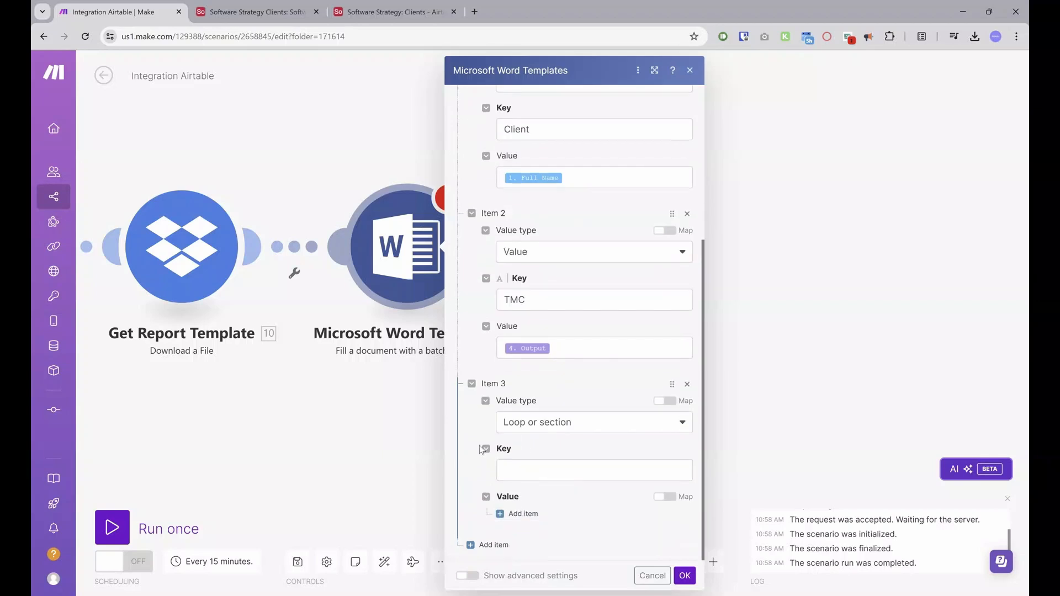
left_click(521, 472)
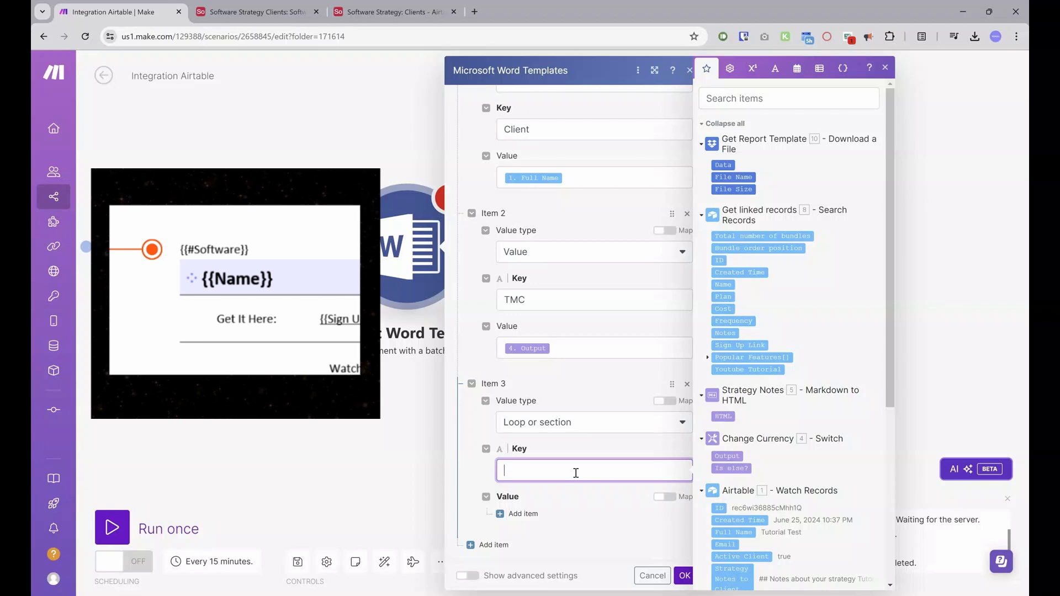
type("Software")
left_click(571, 453)
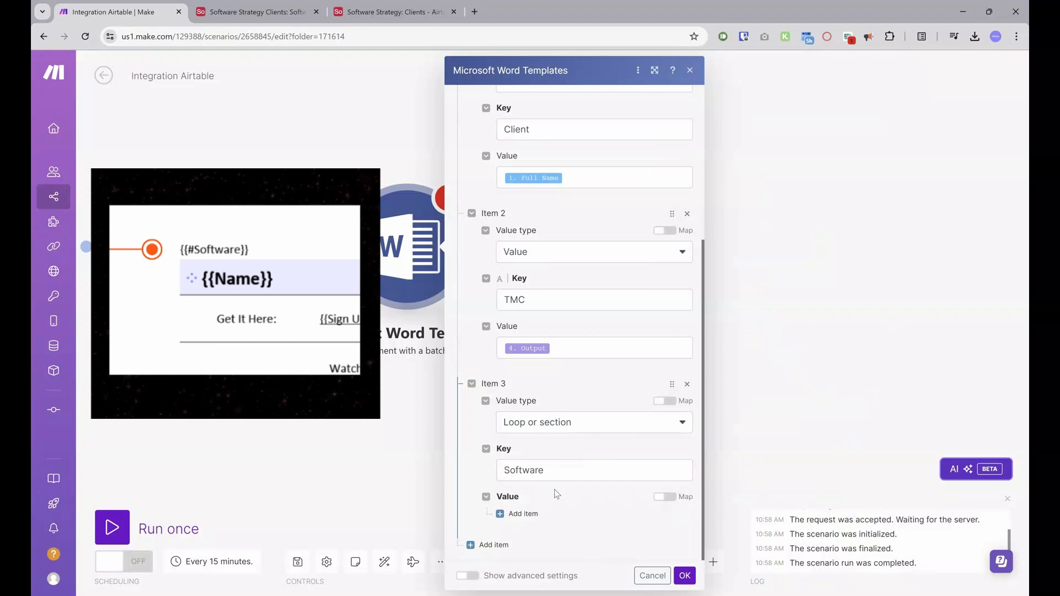
- Add an entry to the Software loop with key Name, mapped to Name from the Get linked records module
left_click(503, 515)
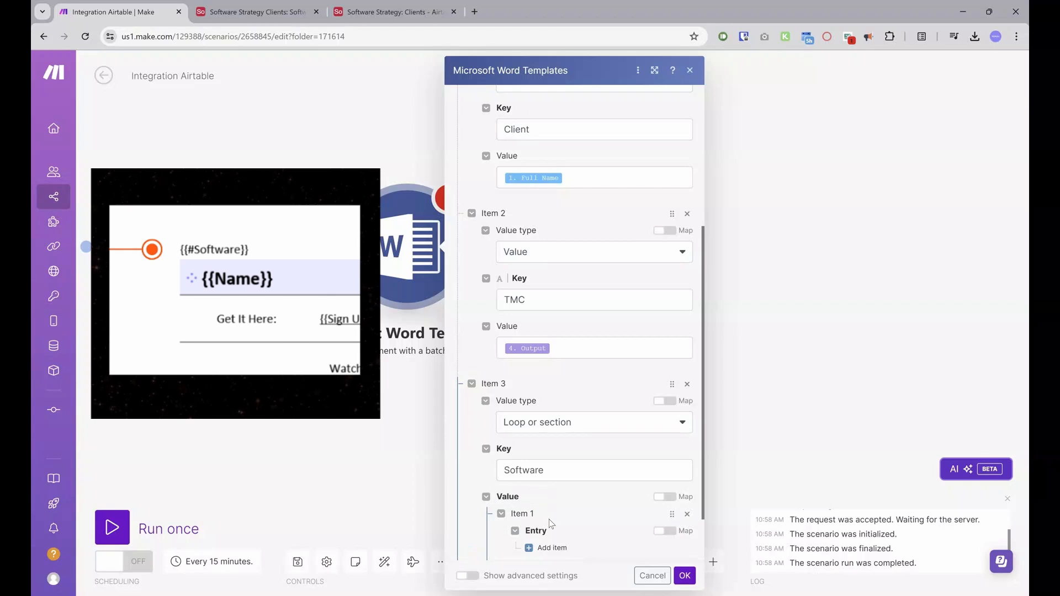
scroll(548, 502, "down", 1)
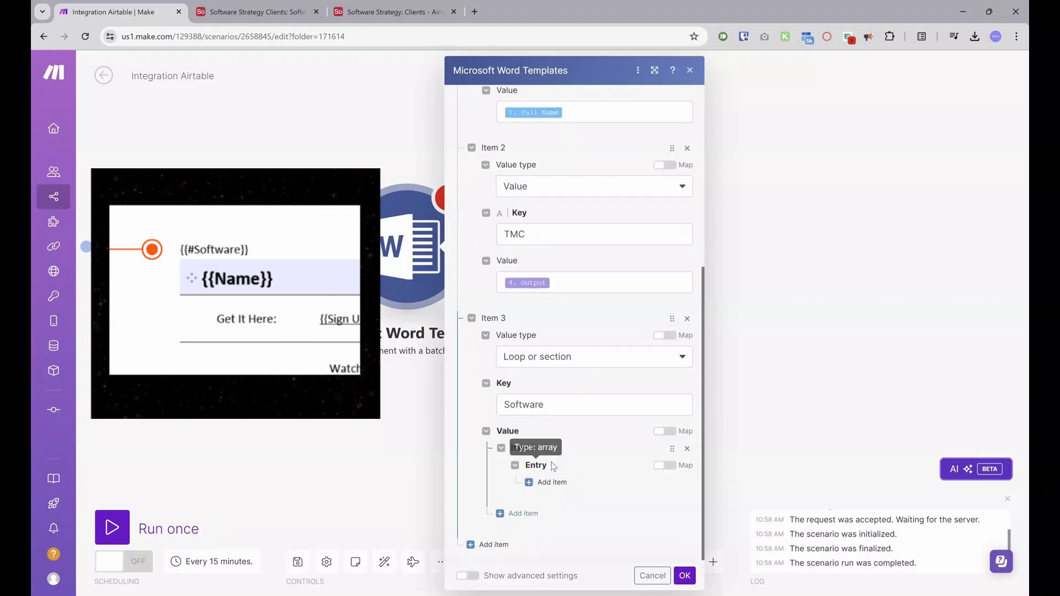
left_click(532, 485)
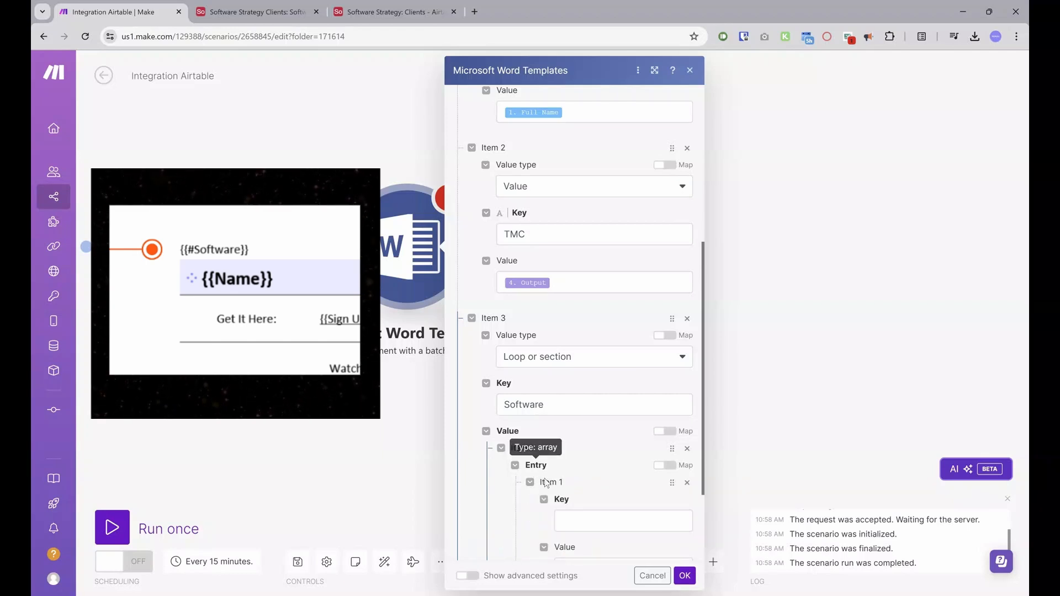
scroll(630, 486, "down", 2)
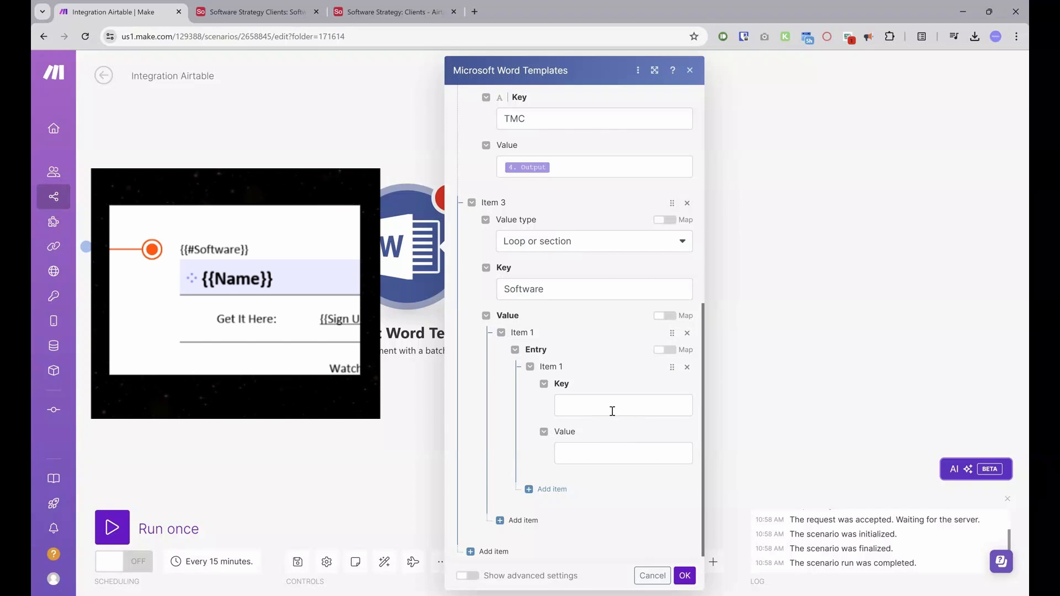
left_click(564, 405)
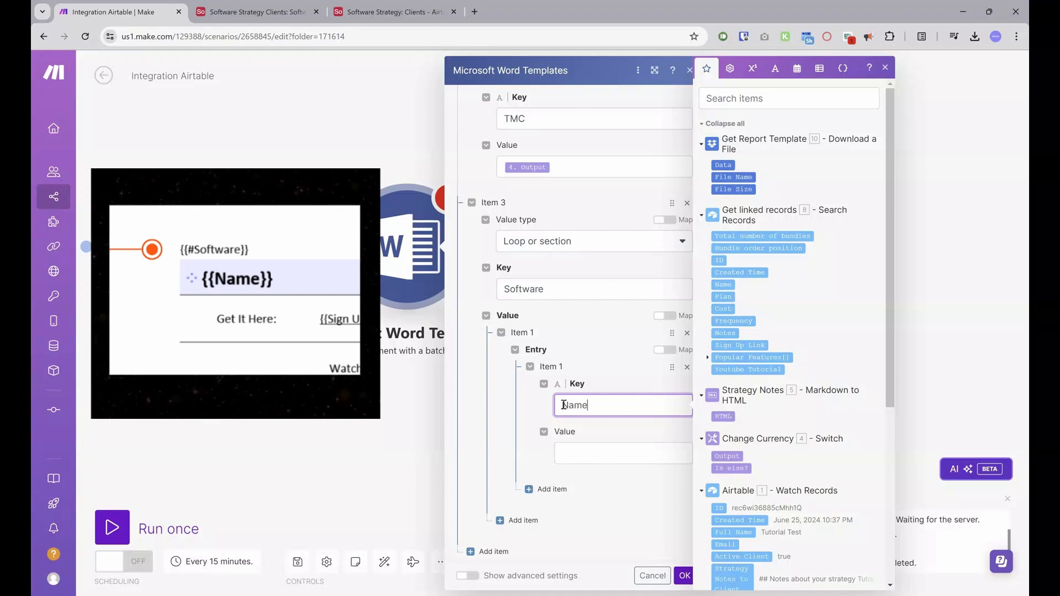
left_click(567, 456)
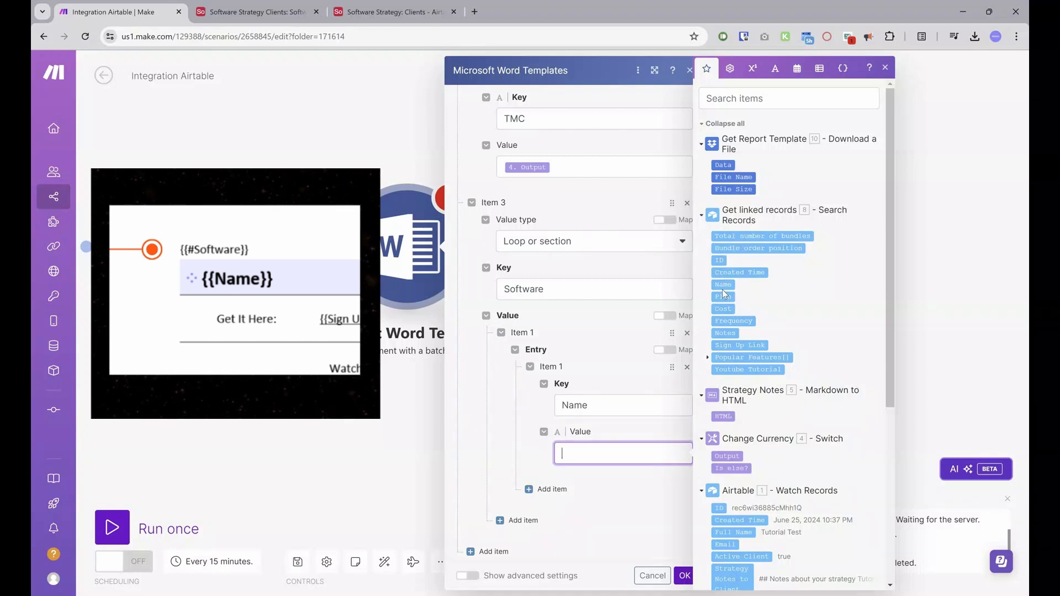
left_click_drag(722, 284, 571, 455)
- Add a second loop entry item with key Plan, mapped to Plan from the Get linked records module
left_click(546, 490)
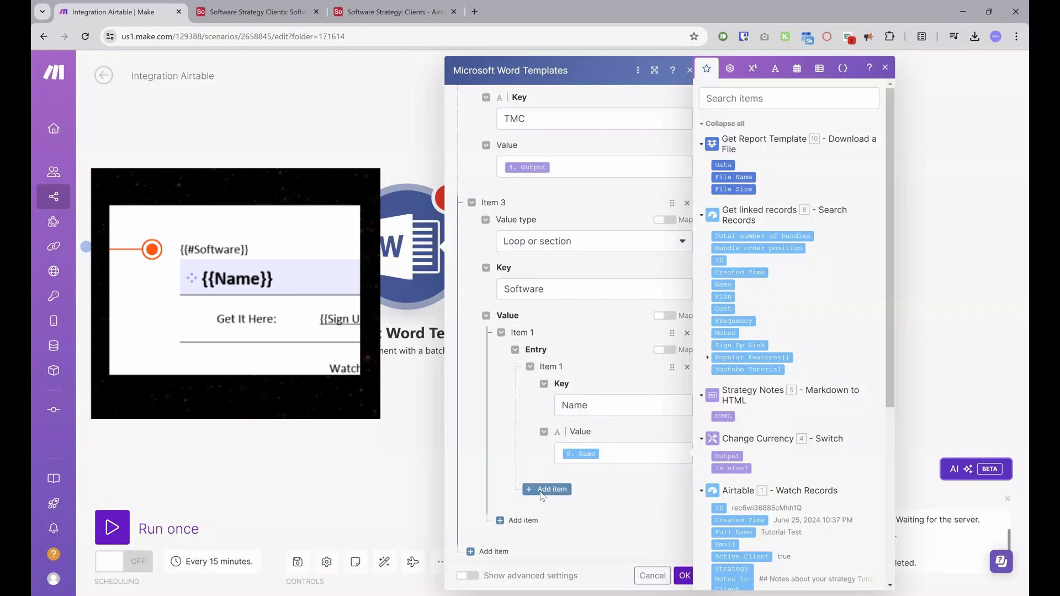
scroll(590, 470, "down", 1)
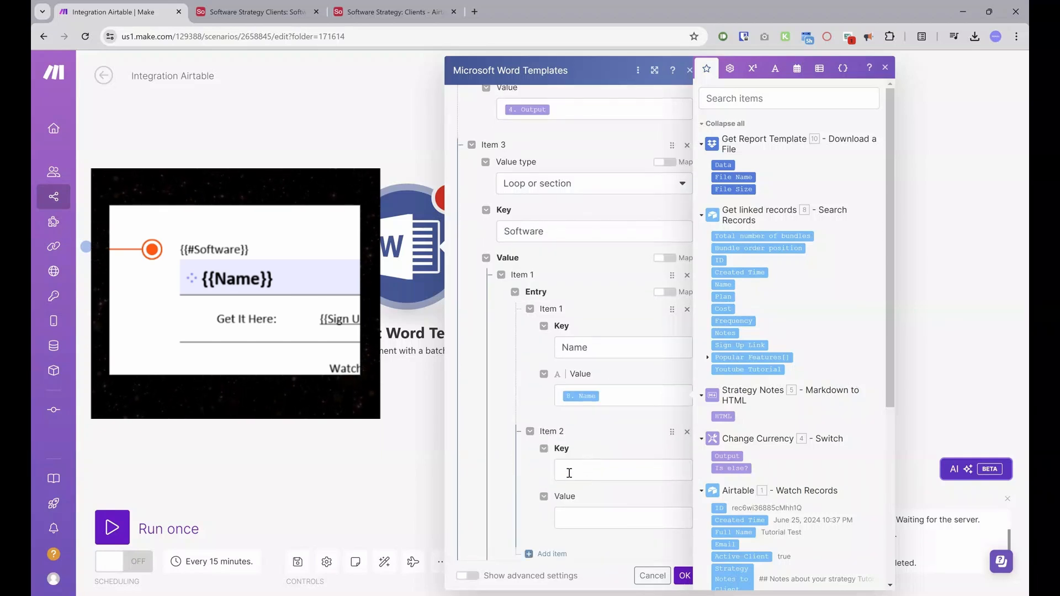
left_click(569, 474)
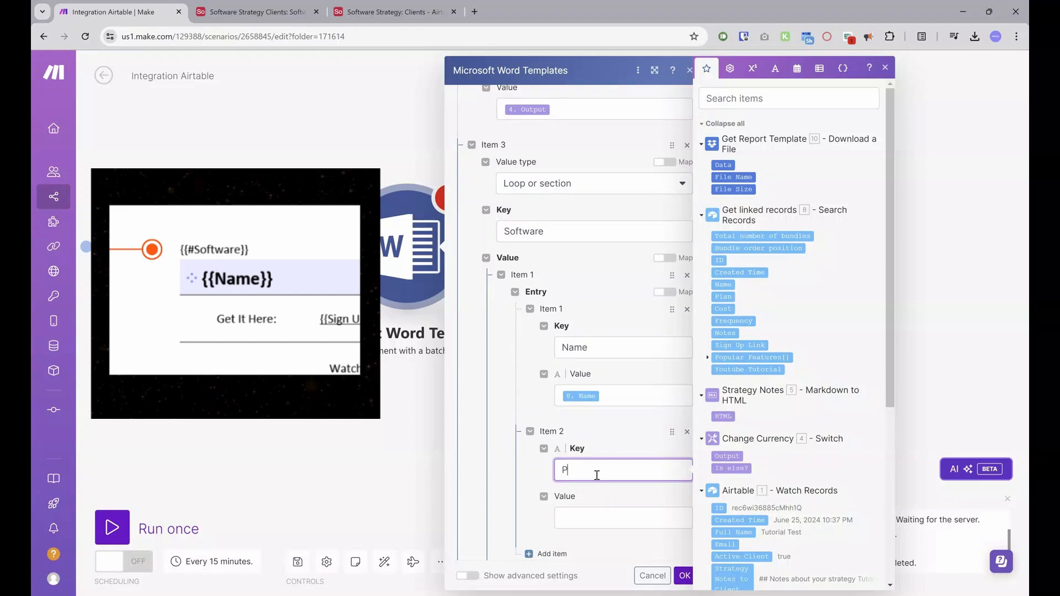
type("Plan")
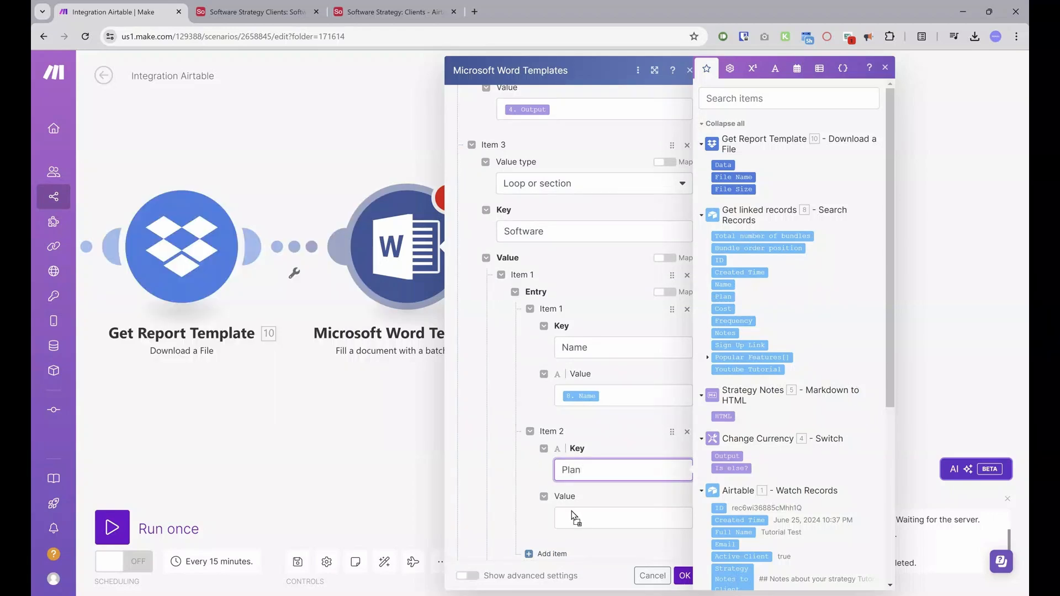
left_click_drag(572, 512, 573, 518)
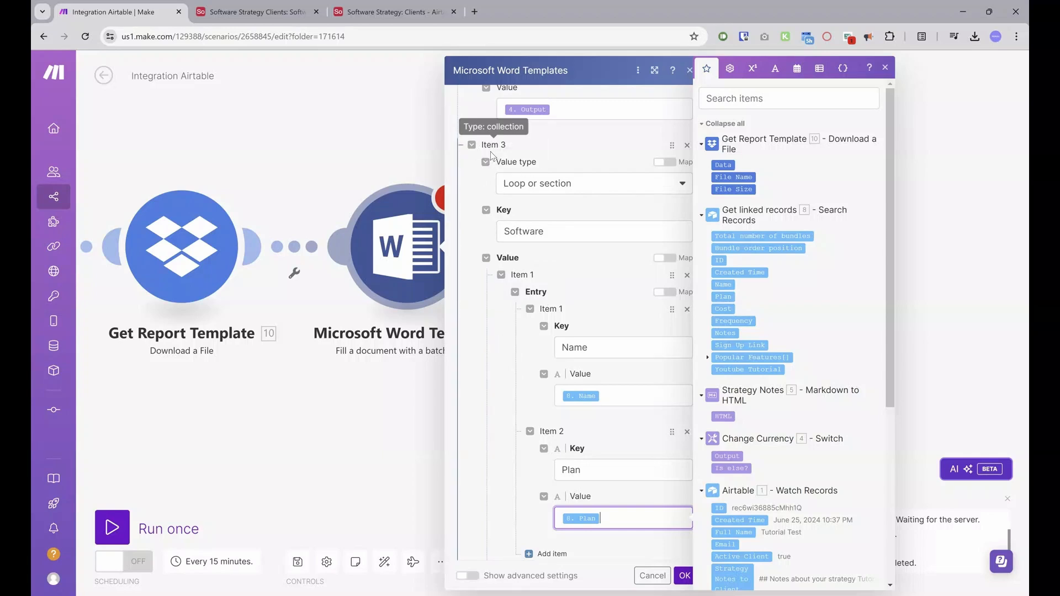
- Add a third loop entry item with key Cost, mapped to Cost from the Get linked records module
scroll(578, 289, "down", 1)
scroll(578, 289, "down", 1)
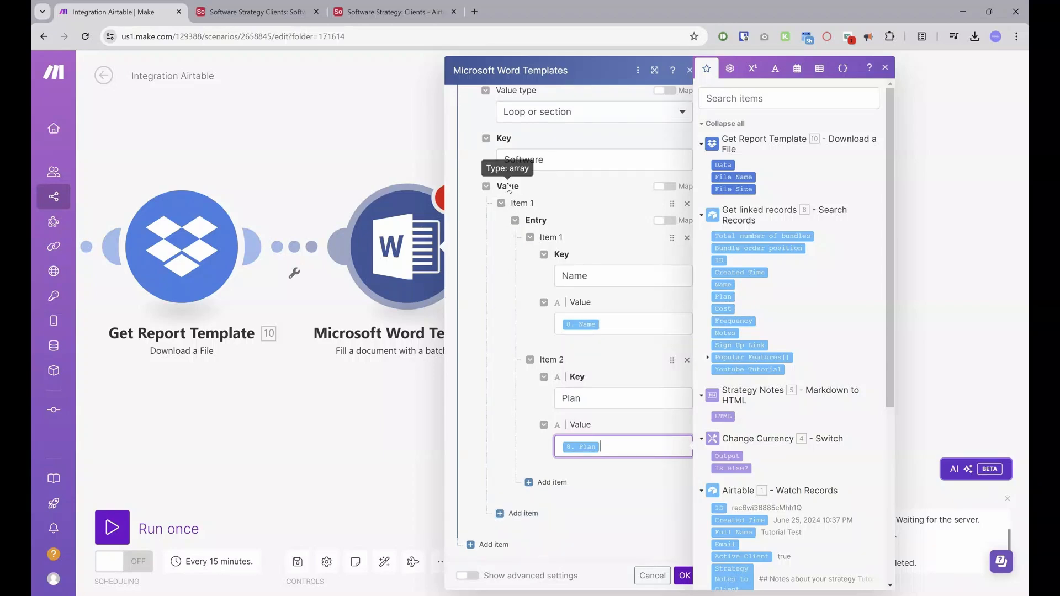
left_click(544, 486)
type("Cost")
left_click(623, 447)
left_click(723, 309)
- Add loop entry items Frequency, Youtube Tutorial, Sign Up Link, Notes and Popular features, each mapped to its matching field from Get linked records
left_click(546, 483)
type("Frequency")
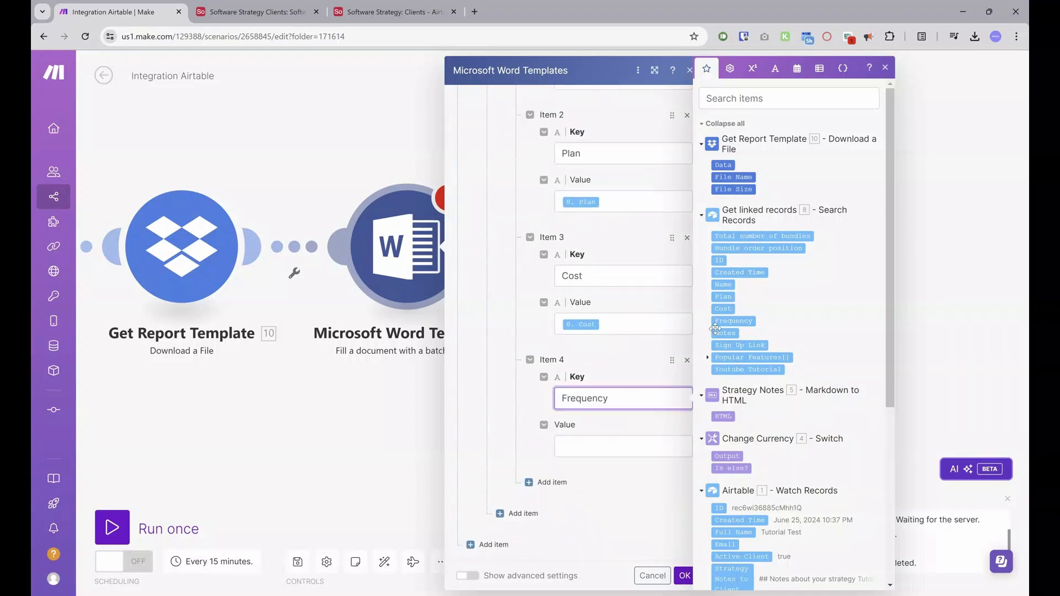
left_click(623, 447)
left_click(647, 502)
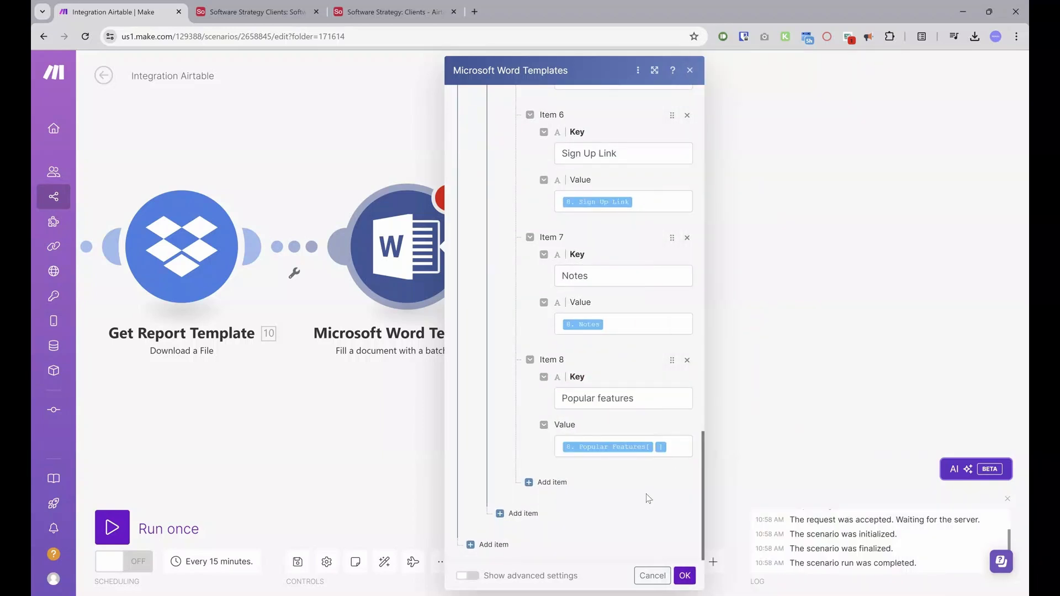
- Review the key and value mappings in the Software loop and save the Word template module's settings
scroll(653, 494, "up", 12)
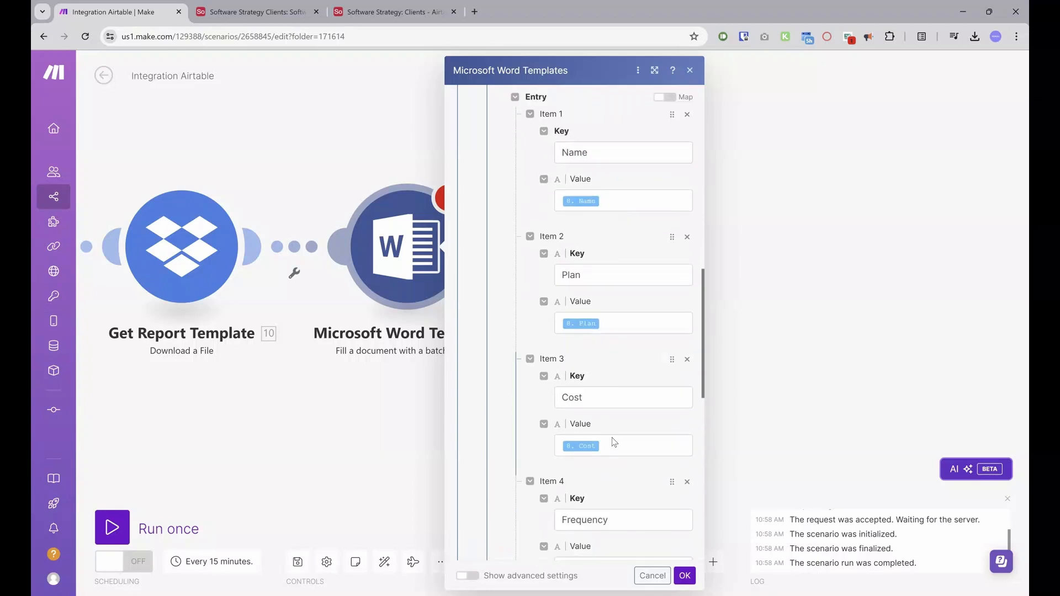
scroll(607, 436, "up", 4)
scroll(605, 434, "down", 15)
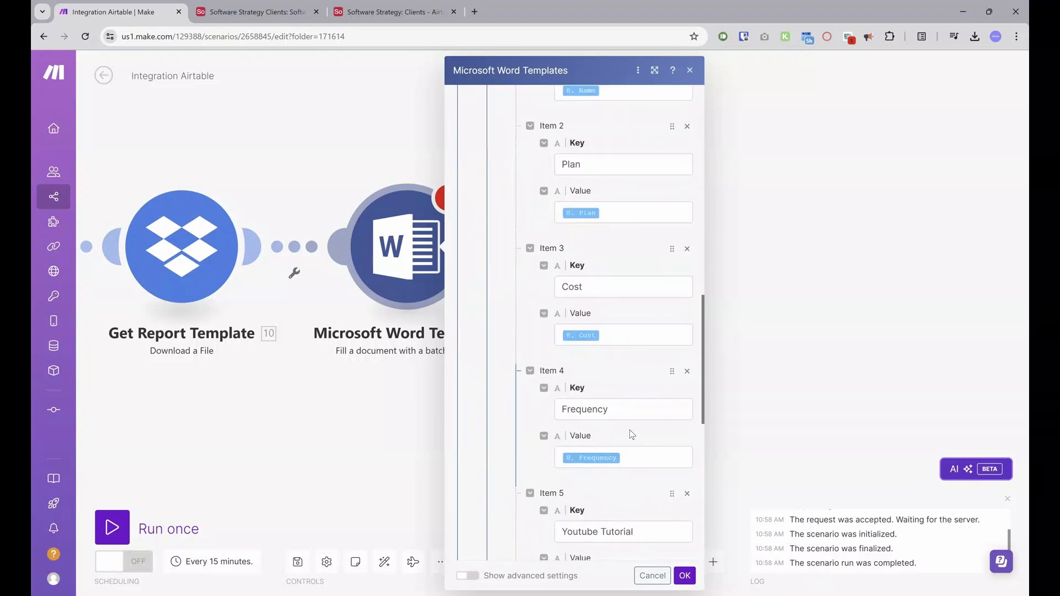
scroll(652, 464, "down", 1)
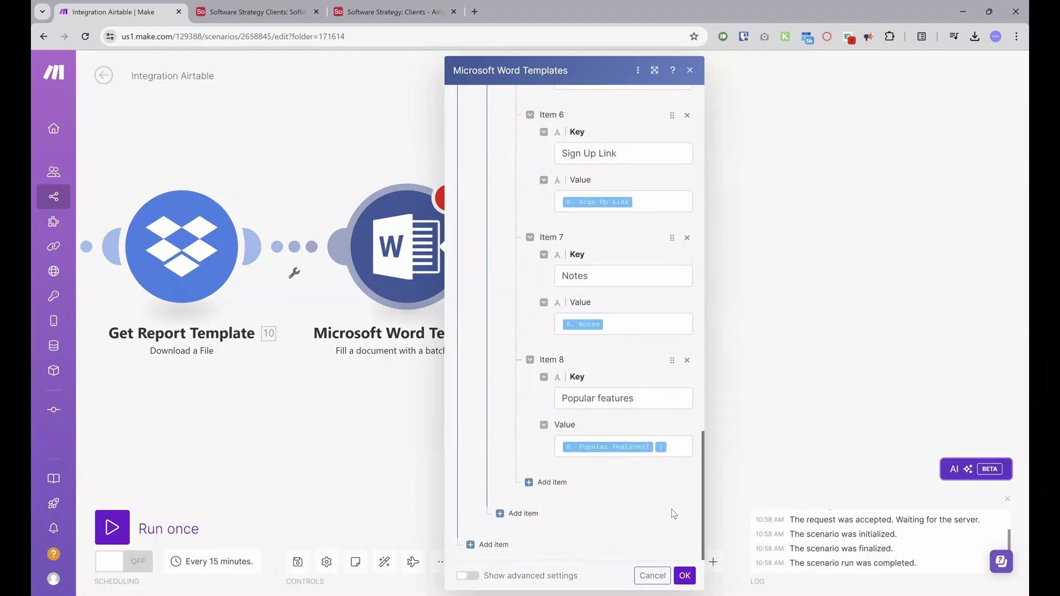
left_click(685, 576)
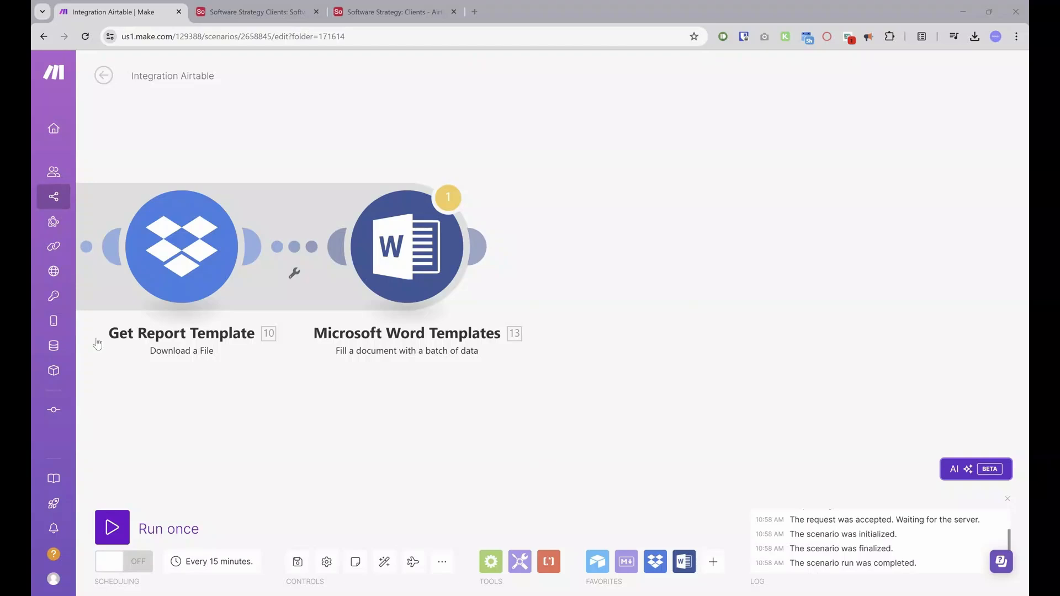
- Add a Dropbox Upload a File module after the Microsoft Word Templates module
mouse_move(480, 250)
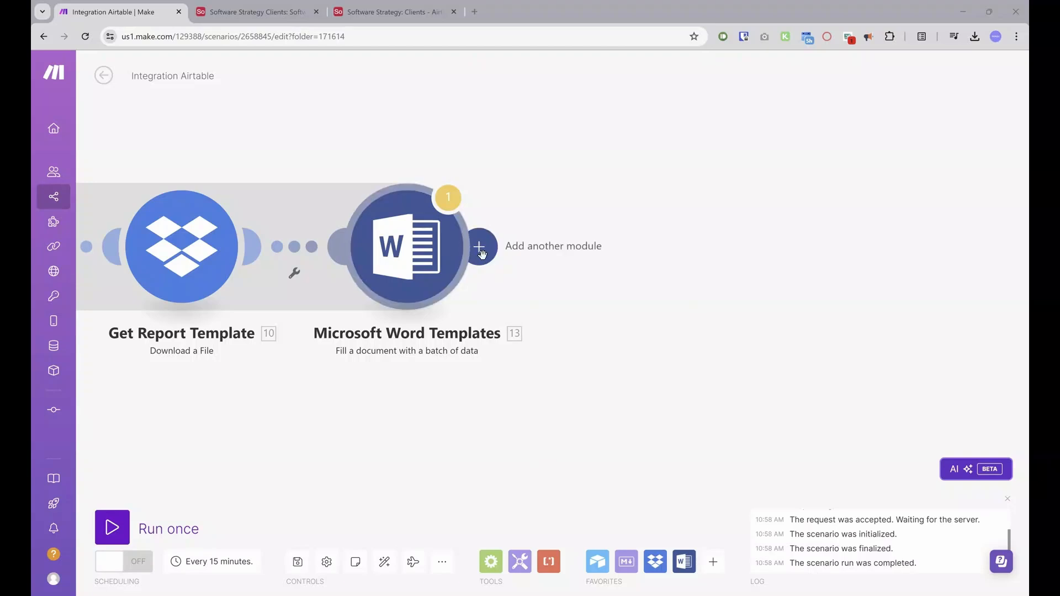
left_click(481, 250)
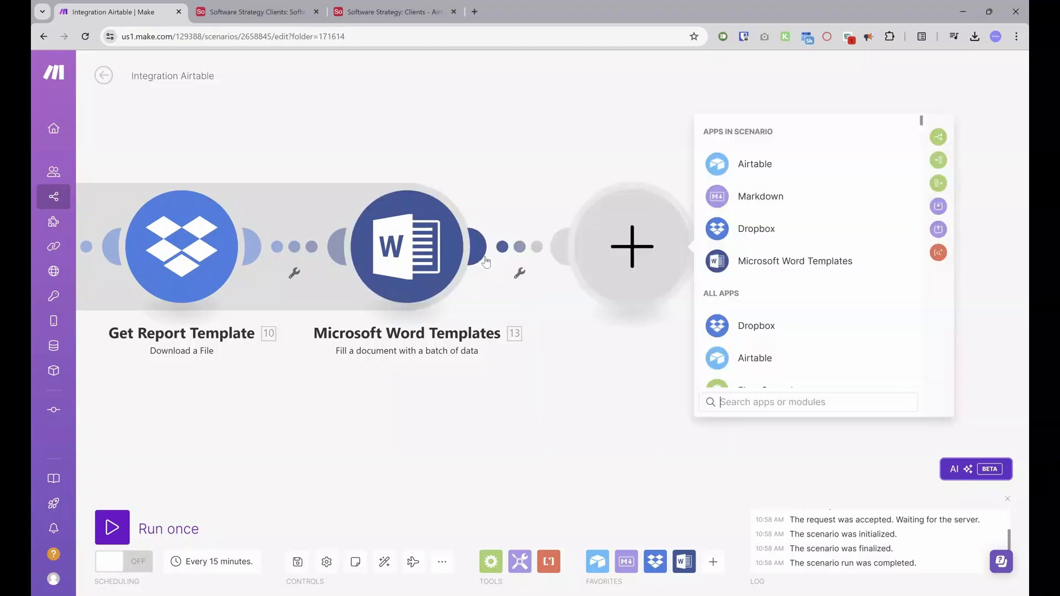
left_click(752, 238)
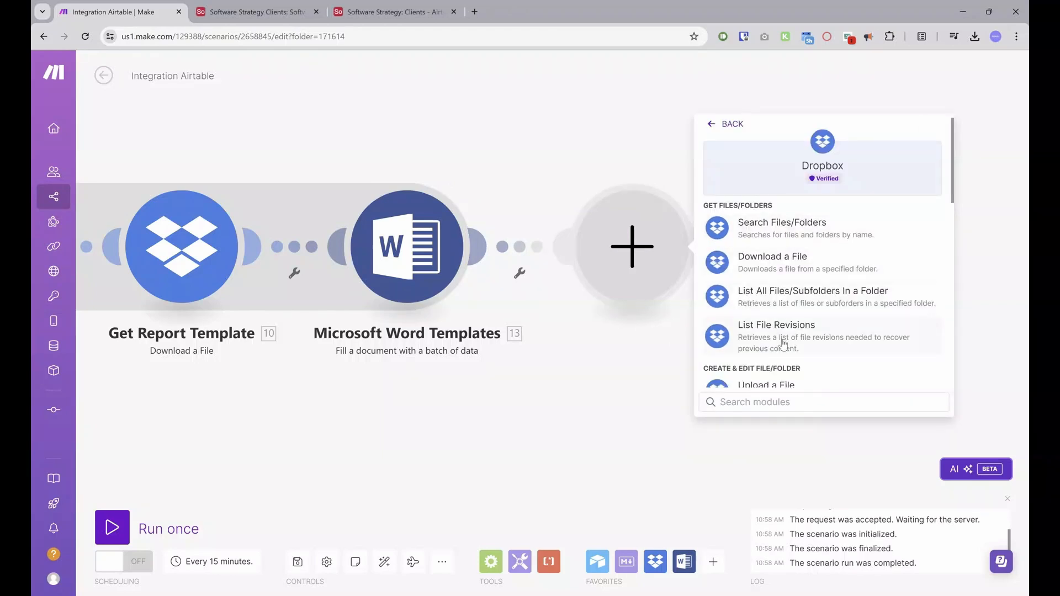
scroll(781, 366, "down", 1)
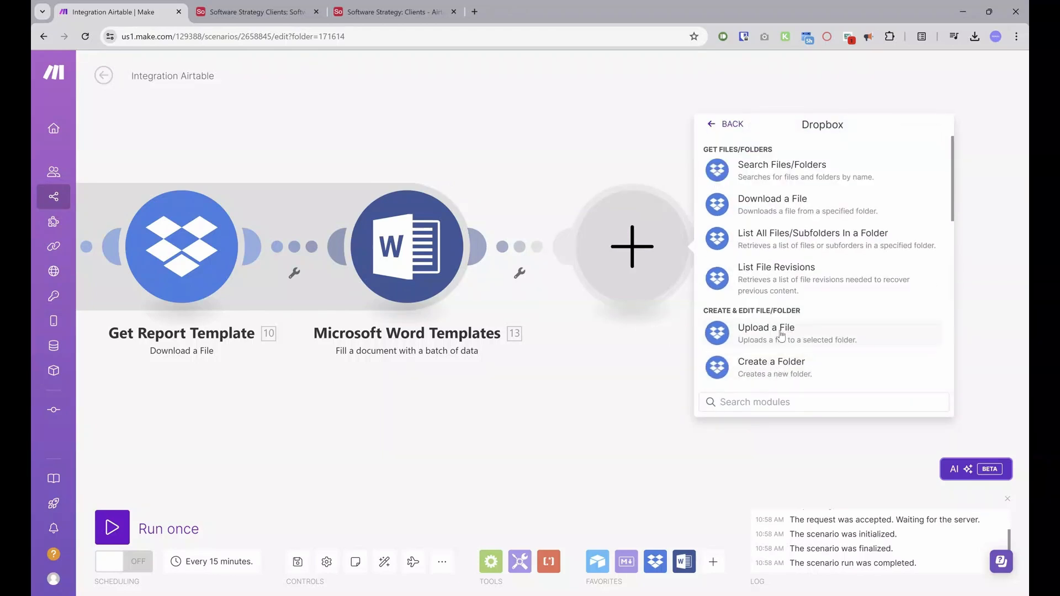
left_click(782, 335)
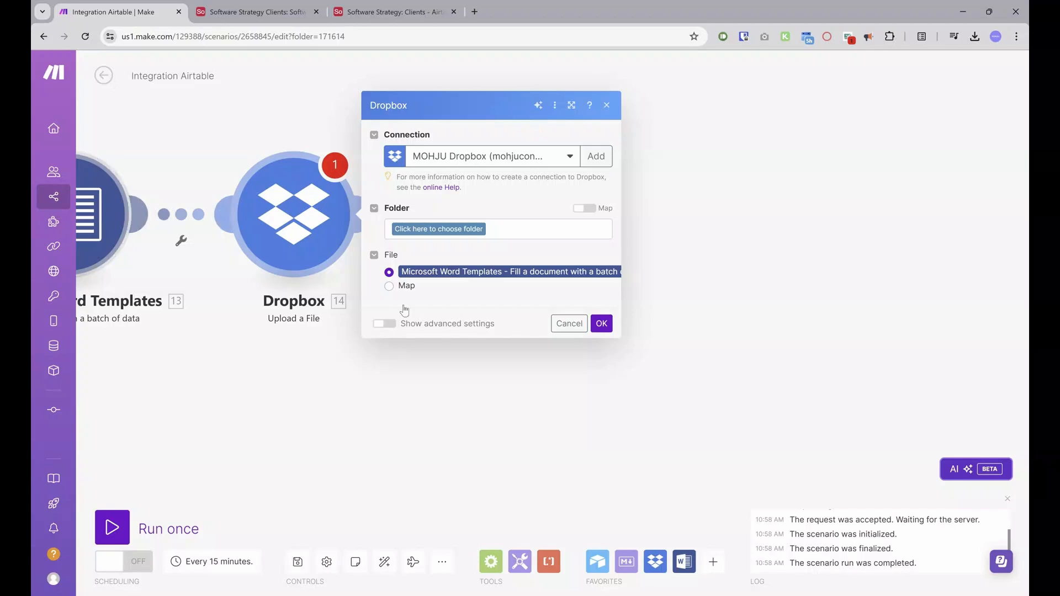
- Set the upload folder to /Mohju Consulting/Clients/Completed Software Strategies, reveal the advanced overwrite option, and save the Dropbox module
left_click(431, 234)
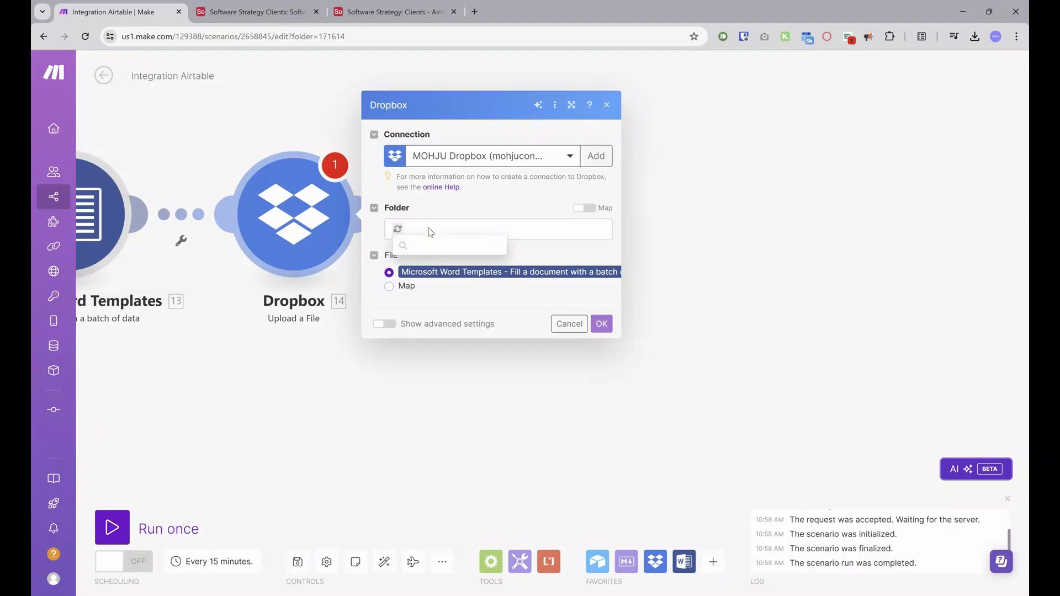
left_click(432, 285)
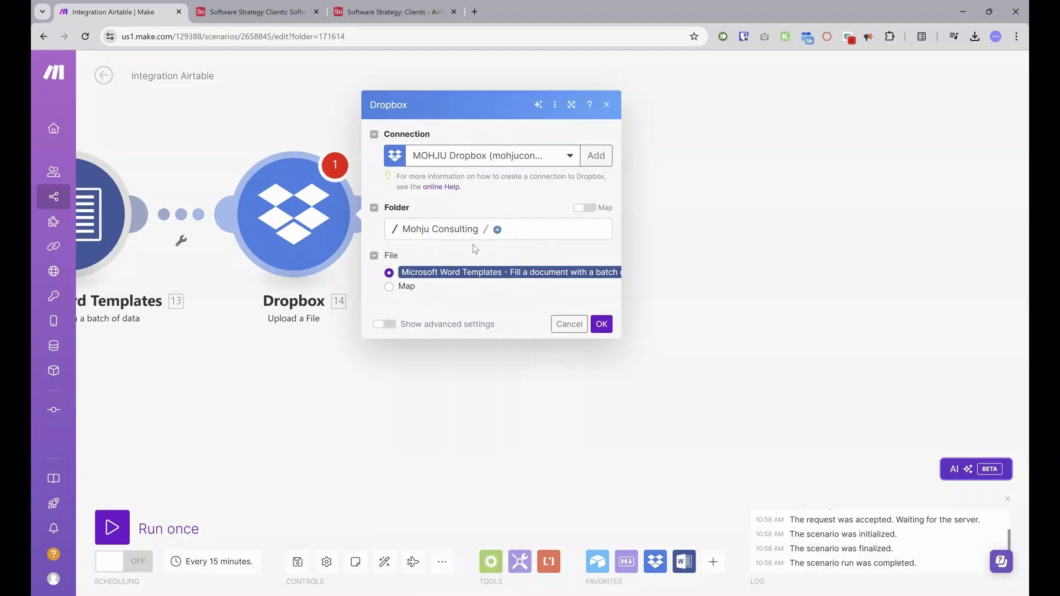
left_click(497, 230)
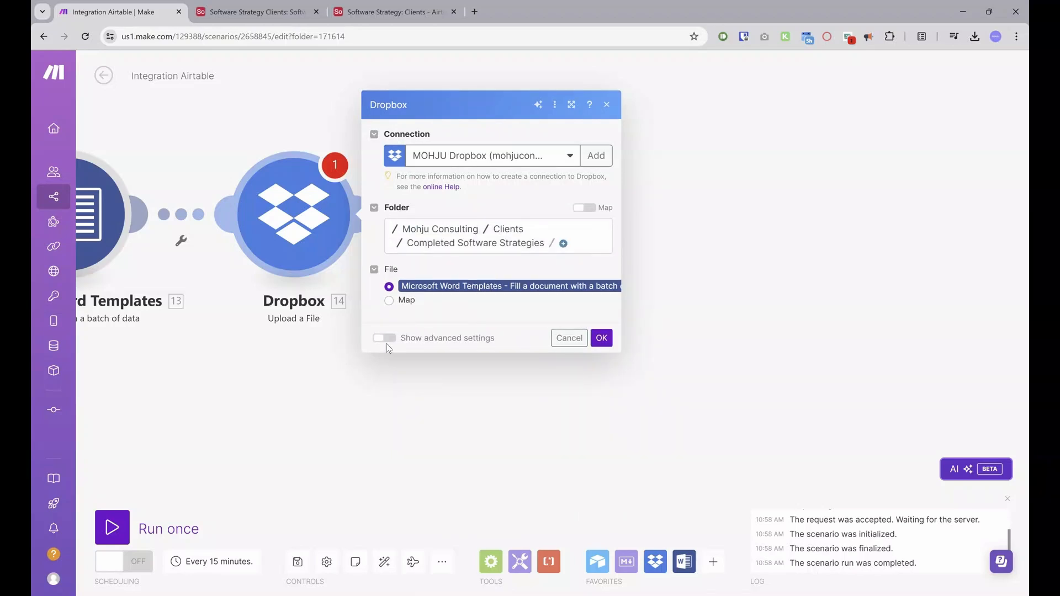
left_click(386, 343)
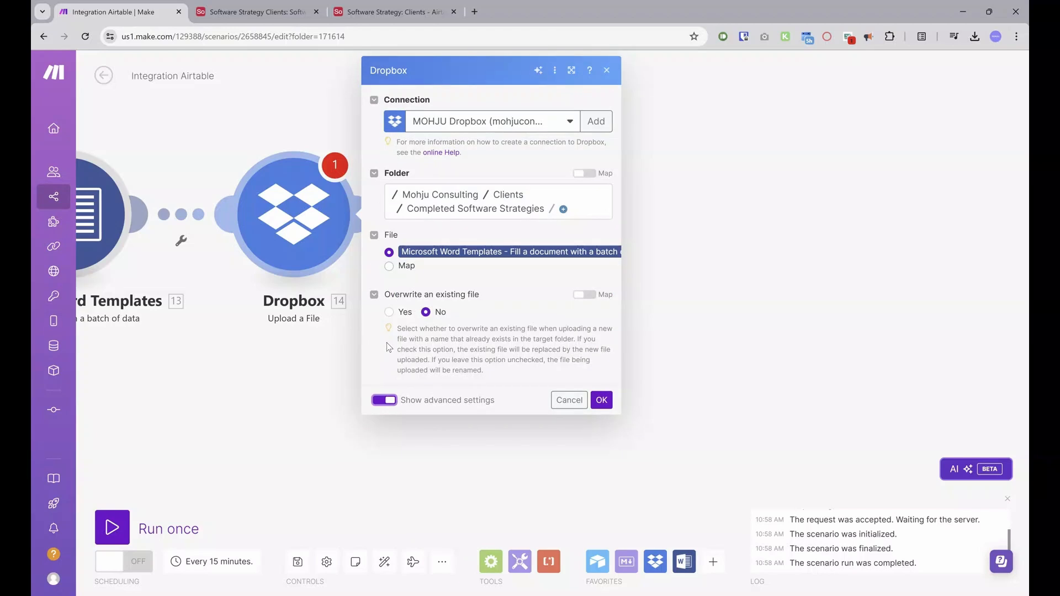
left_click(600, 400)
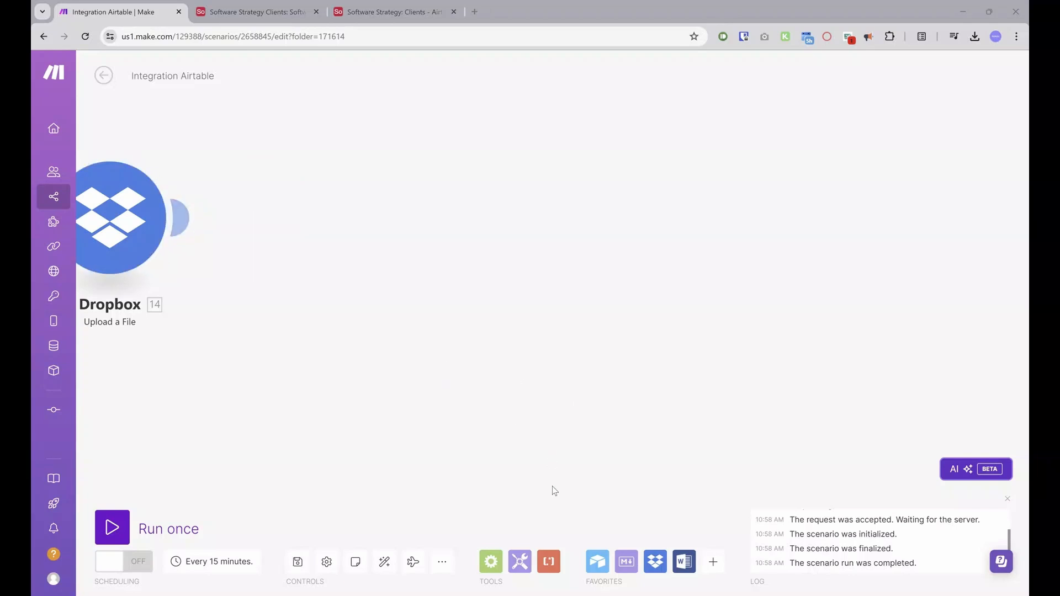
- Add a Tools Sleep module and connect it after the Dropbox Upload a File module
left_click(519, 564)
scroll(558, 439, "down", 2)
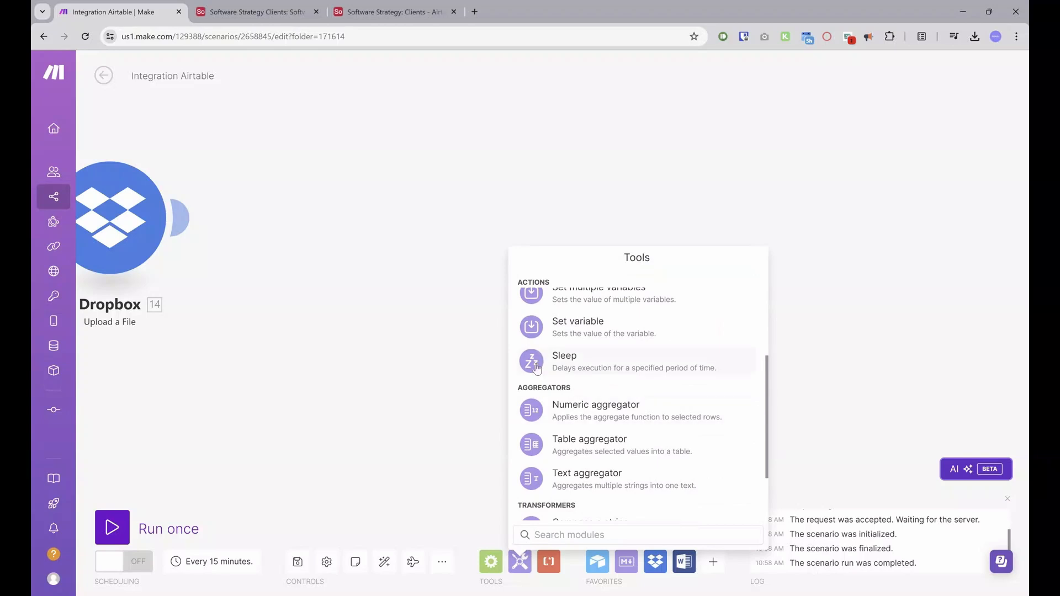
left_click(584, 368)
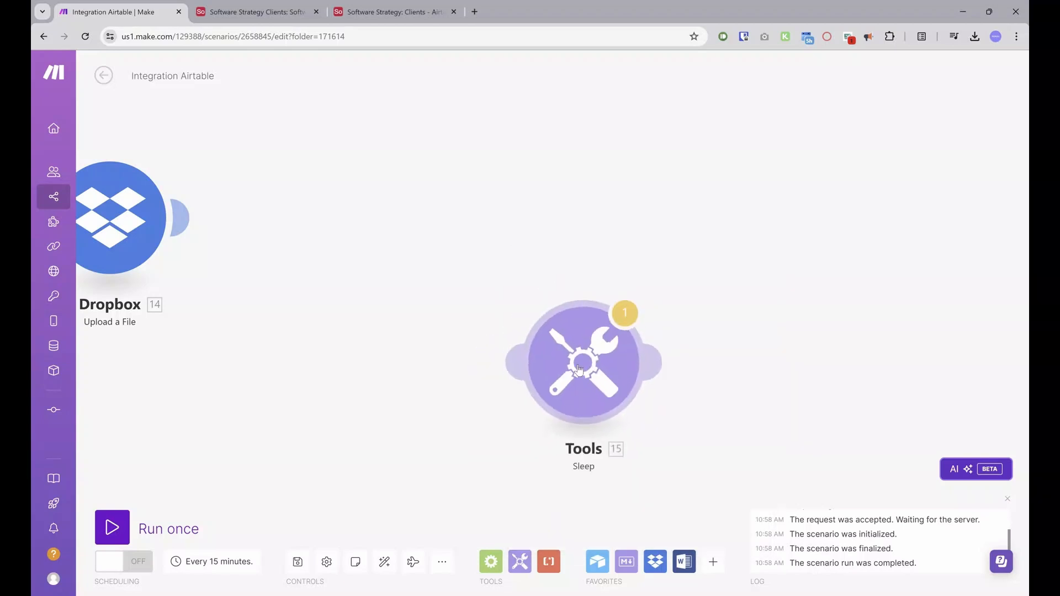
left_click_drag(579, 369, 307, 238)
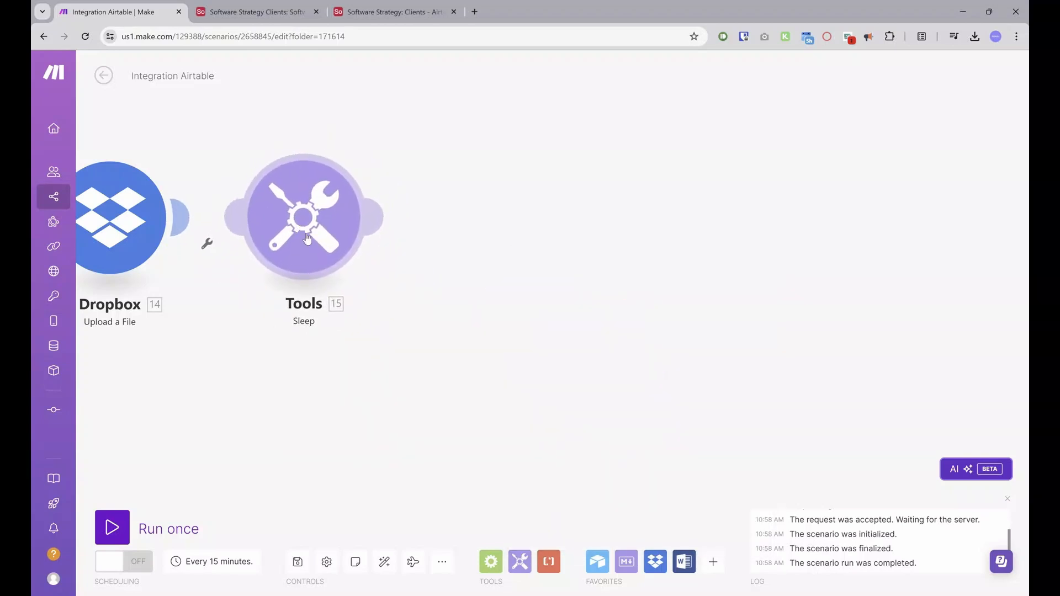
- Set the delay of the Sleep module following Upload a File to 20 seconds and save it
left_click(308, 239)
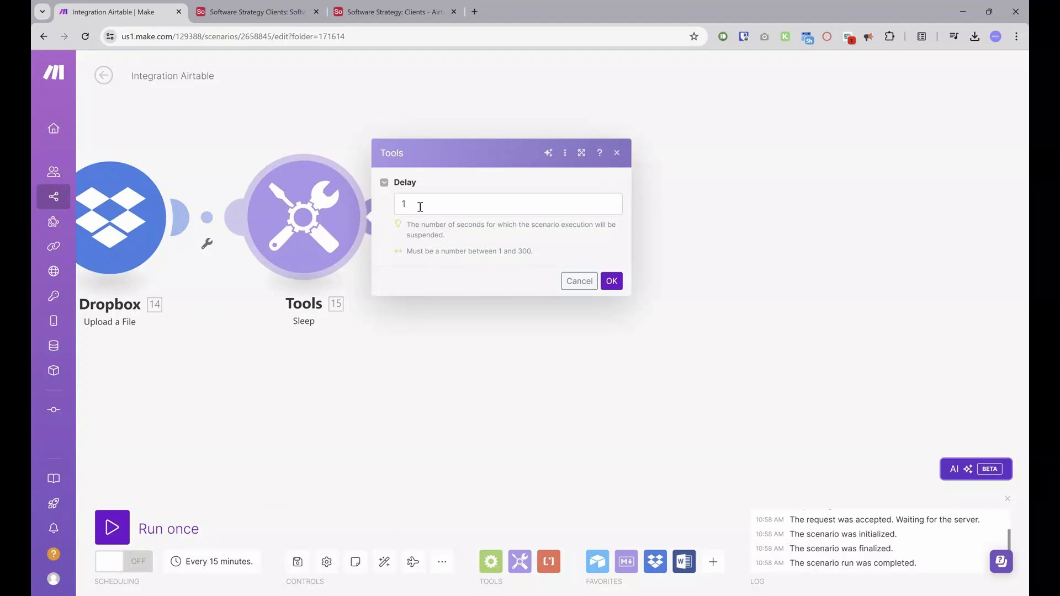
left_click(420, 207)
type("20")
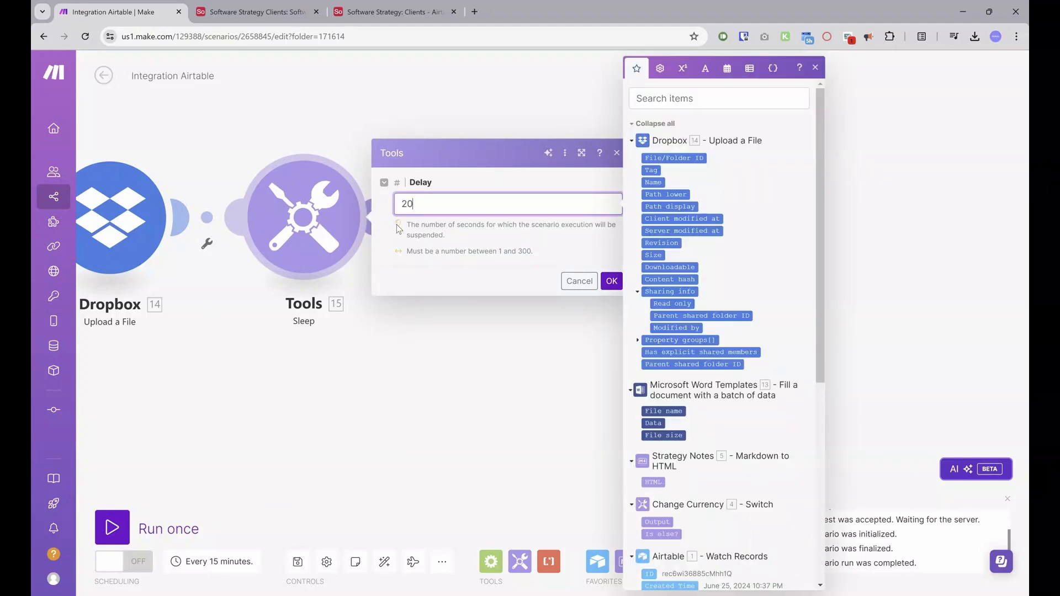
left_click(415, 275)
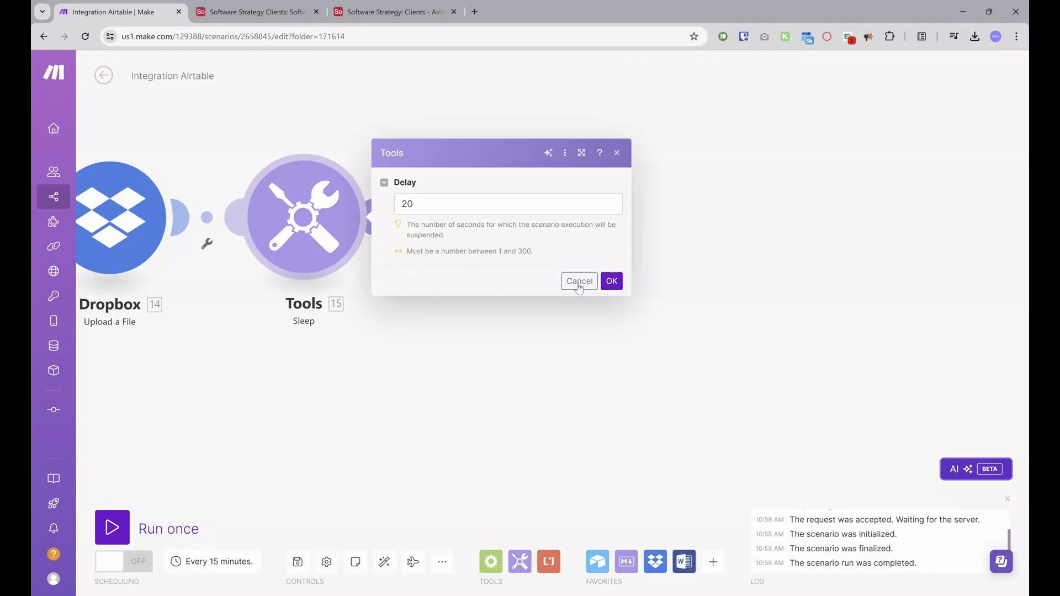
left_click(610, 283)
- Add a Dropbox Move a File/Folder module after the Sleep module
left_click_drag(568, 308, 597, 322)
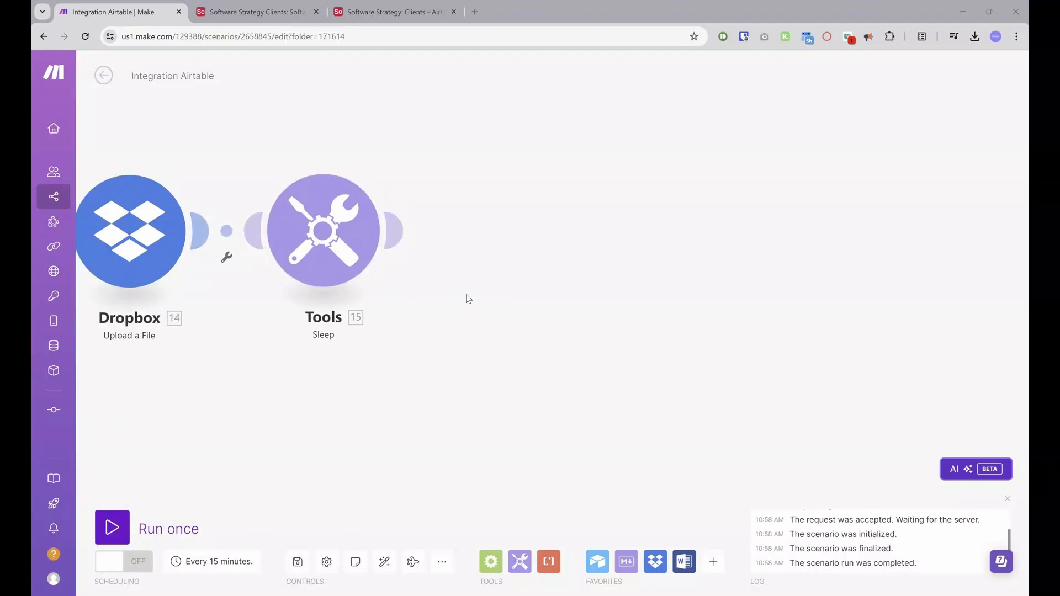
left_click(402, 232)
left_click(676, 214)
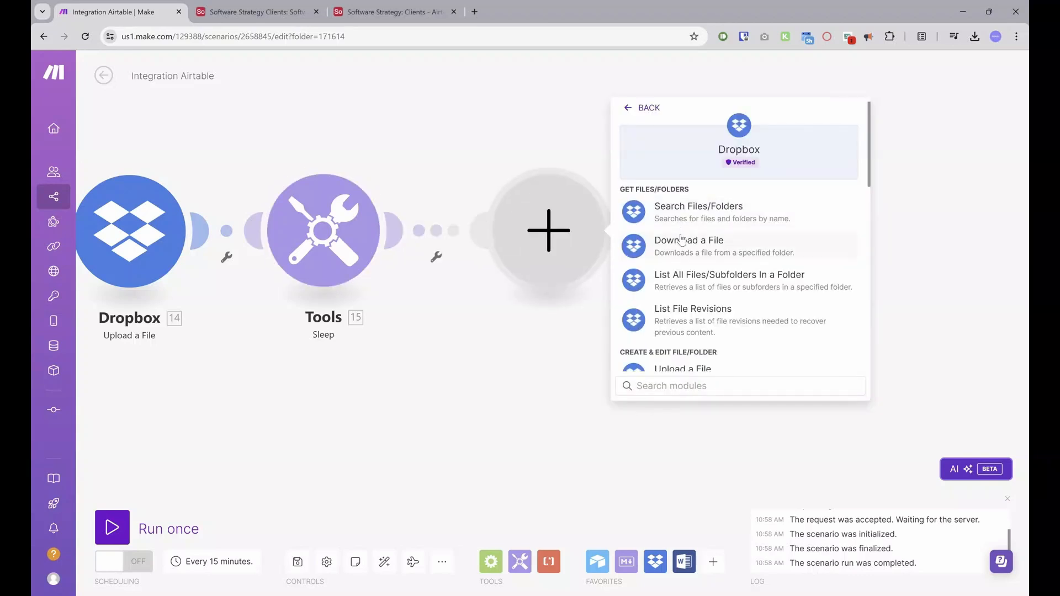
scroll(734, 251, "down", 3)
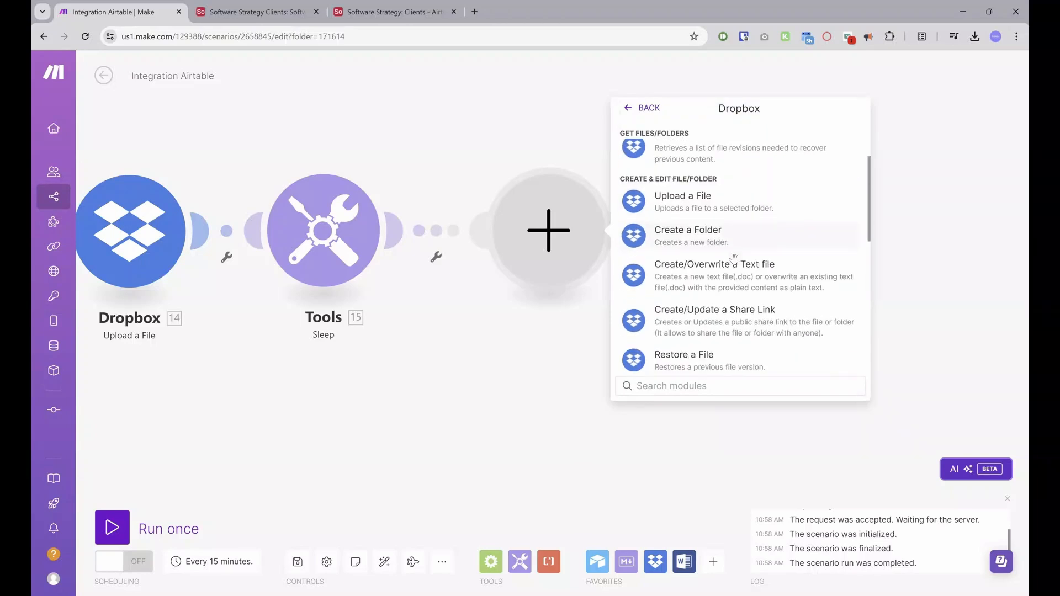
scroll(734, 257, "down", 3)
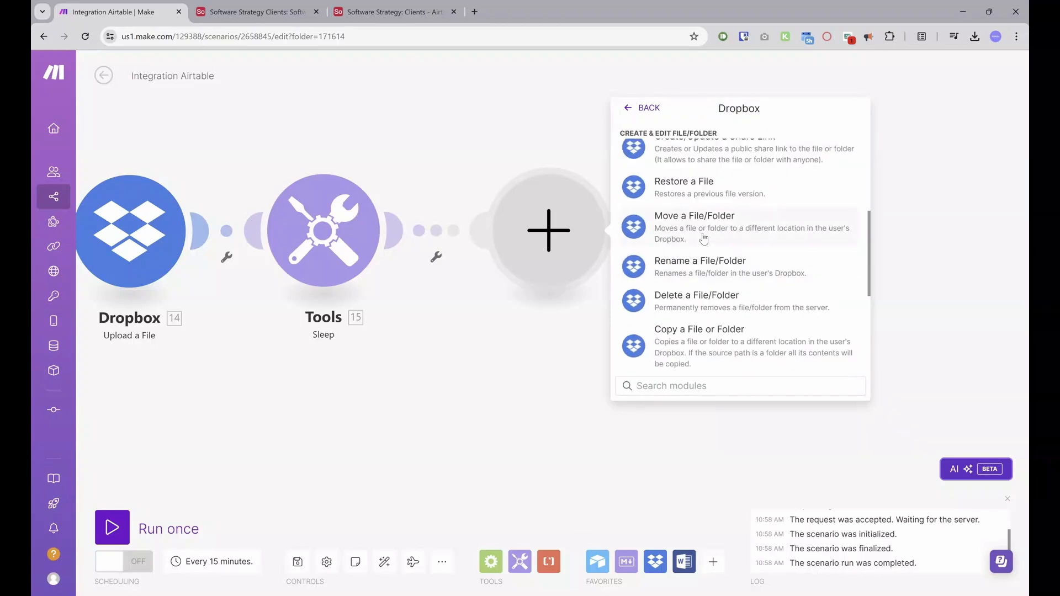
left_click(704, 238)
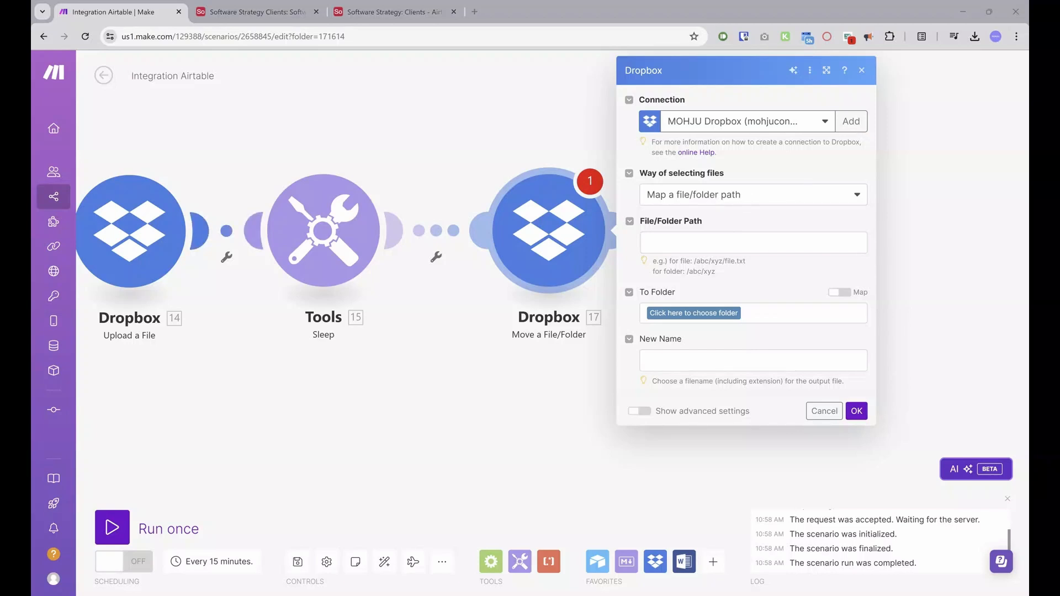
- Map the file path to the upload's Path display, set the destination to /Mohju Consulting/Clients/Completed Software Strategies/Sent, and save the move module
left_click(710, 243)
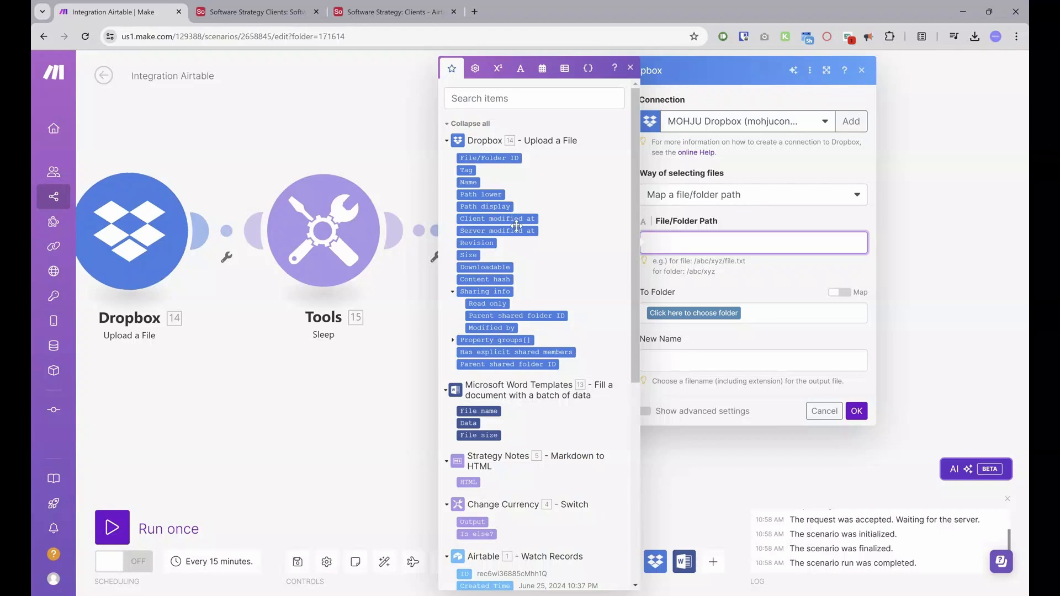
left_click_drag(489, 207, 596, 216)
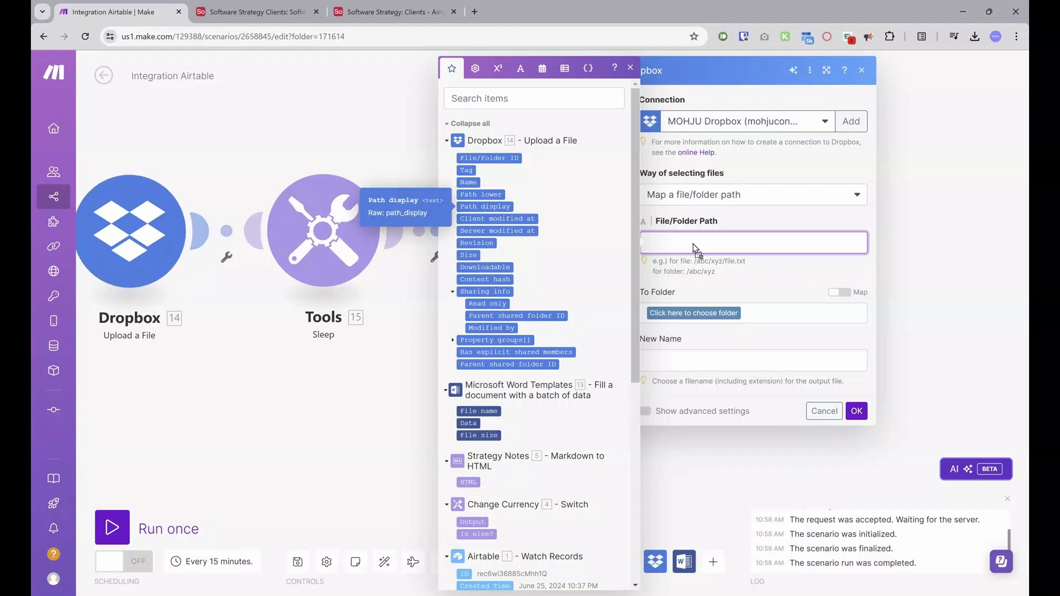
left_click_drag(691, 243, 691, 243)
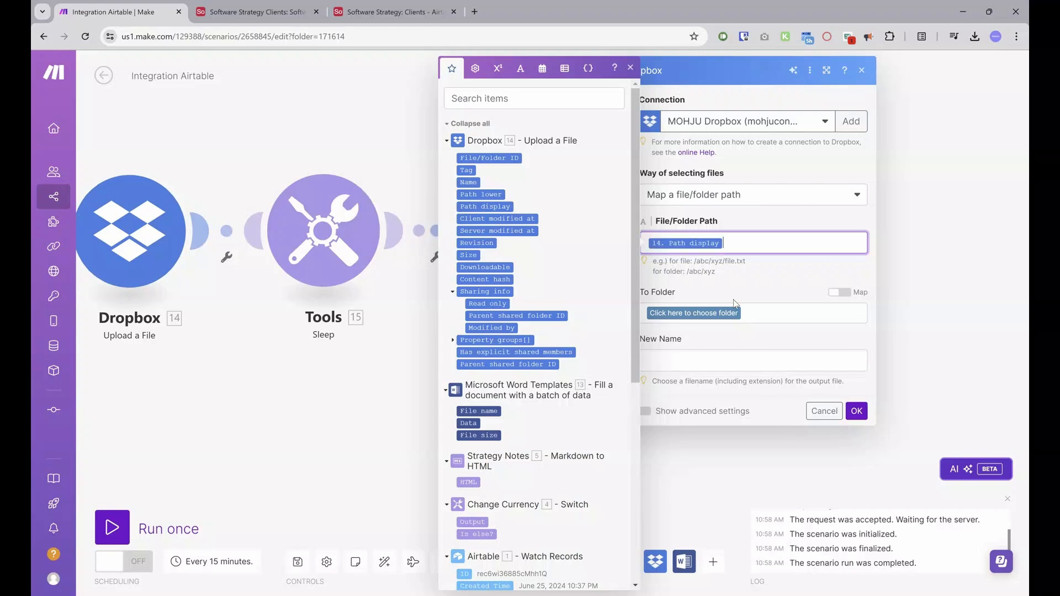
left_click(703, 312)
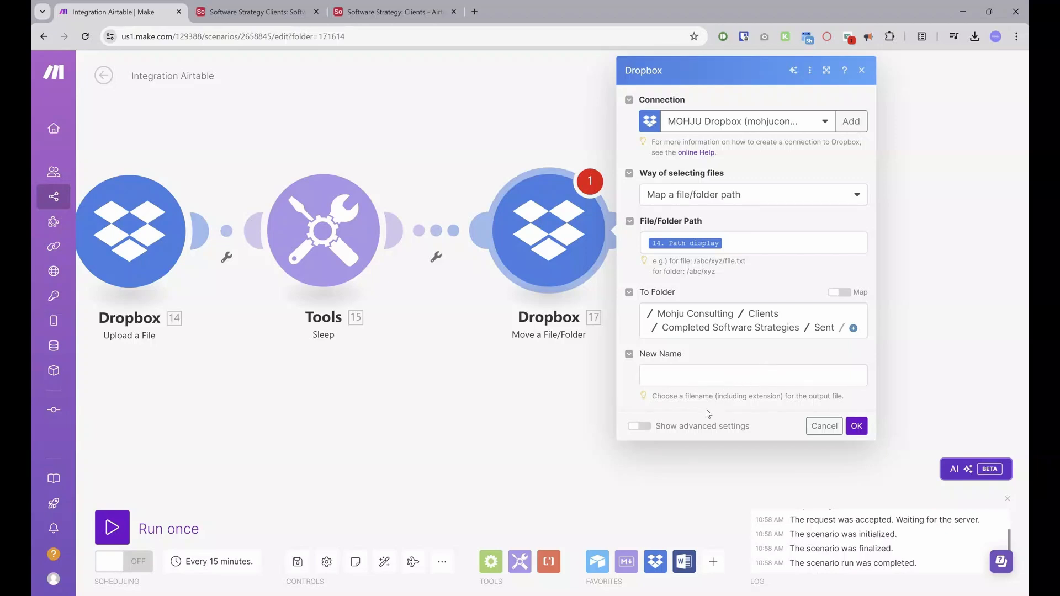
left_click(855, 427)
left_click_drag(827, 411, 398, 409)
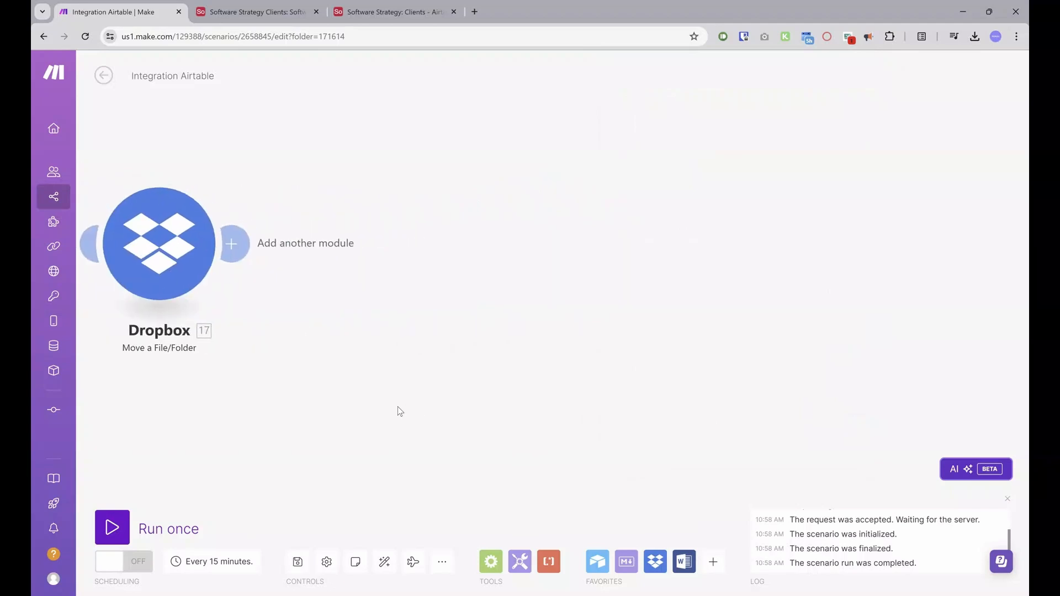
left_click(221, 244)
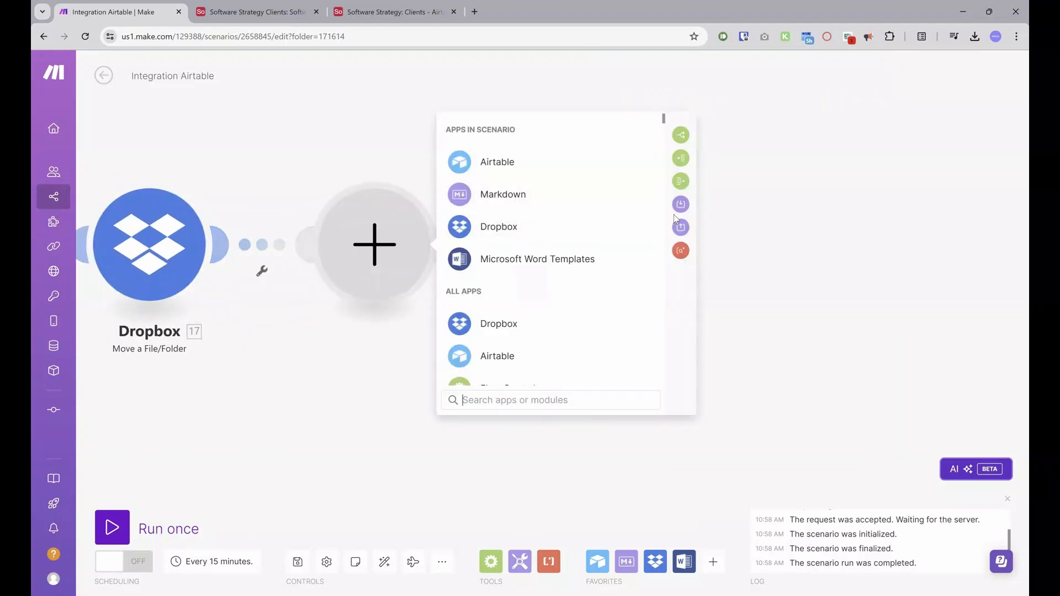
scroll(579, 307, "down", 5)
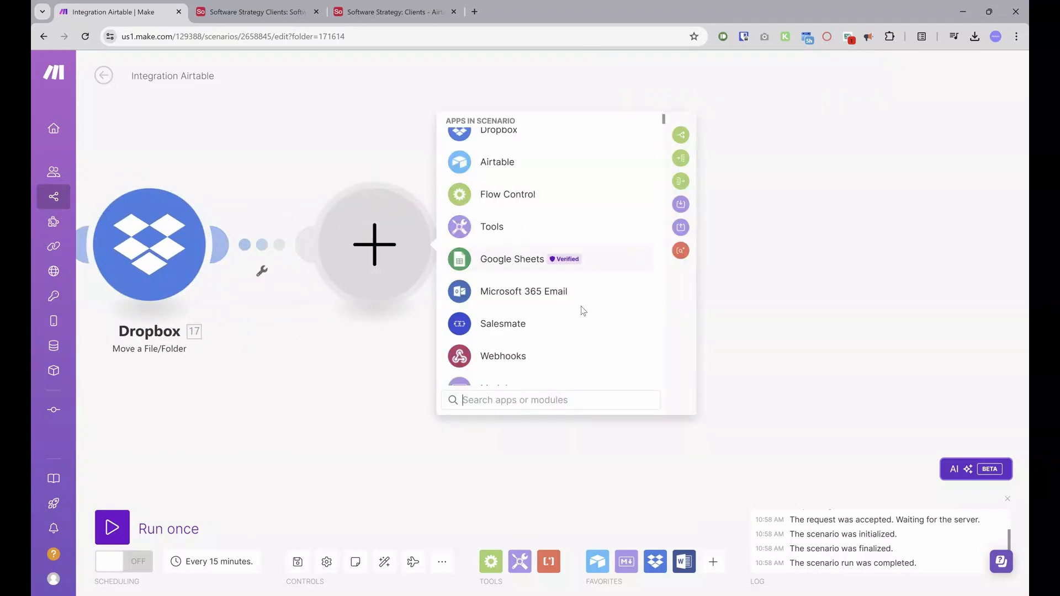
left_click(552, 533)
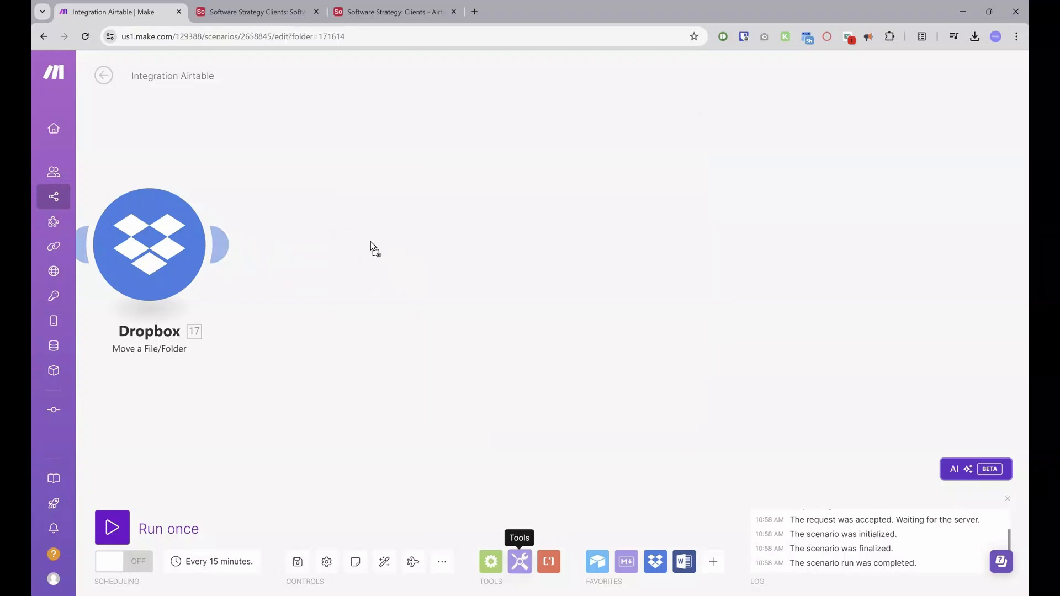
- Add a second Tools Sleep module and connect it after the Dropbox Move a File/Folder module
left_click(519, 562)
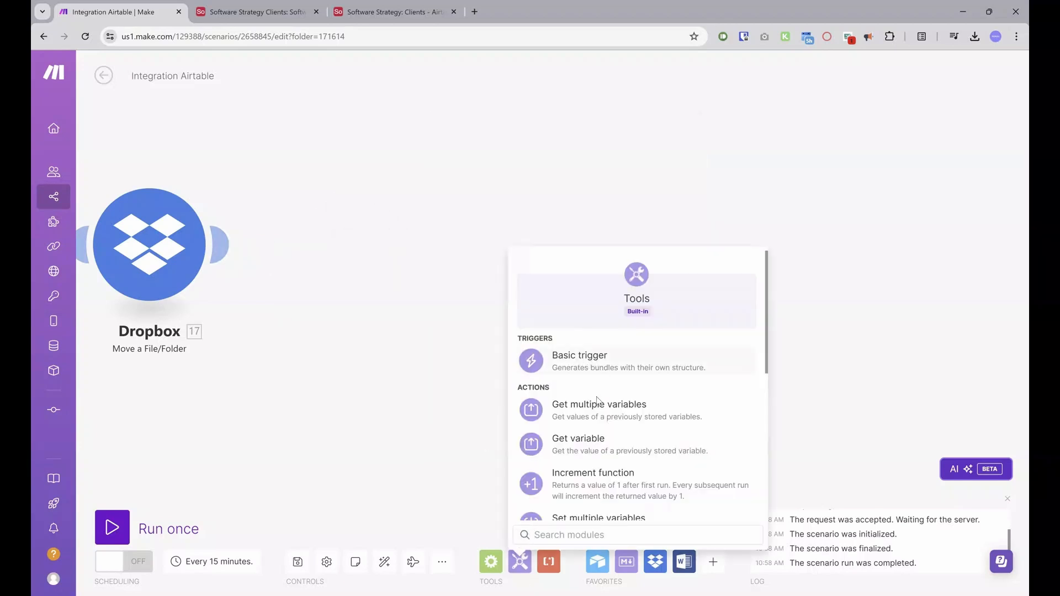
scroll(597, 401, "down", 3)
left_click(533, 359)
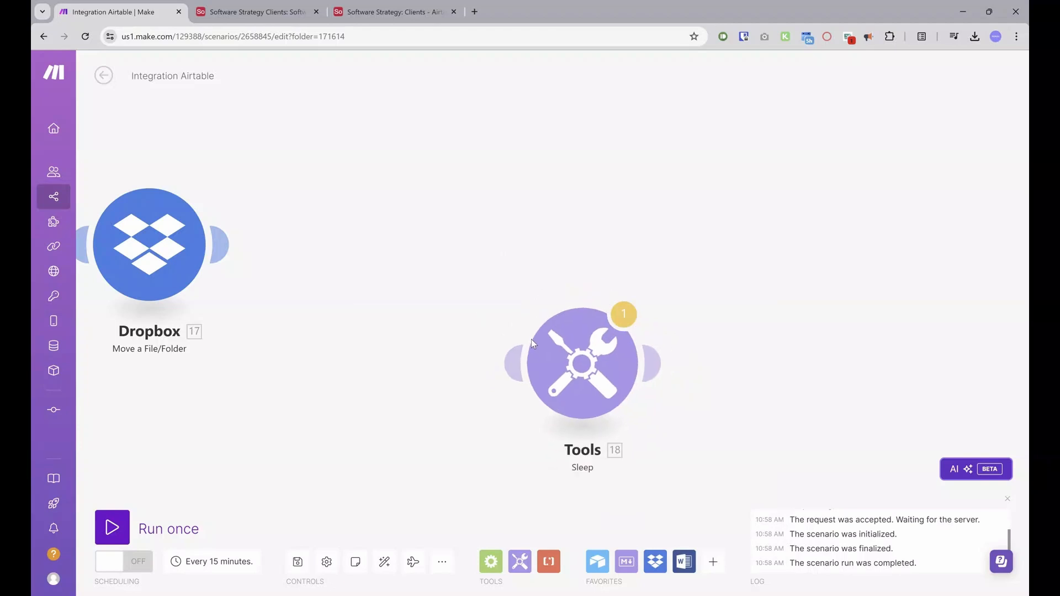
left_click_drag(533, 344, 385, 237)
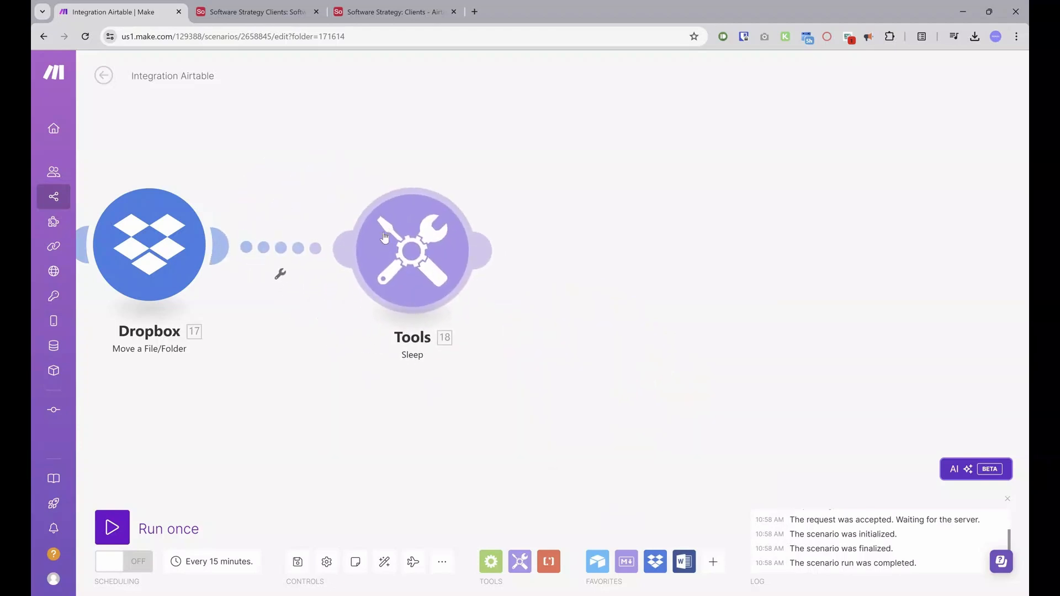
- Set the second Sleep module's delay to 20 seconds and save it
left_click(385, 237)
left_click(542, 231)
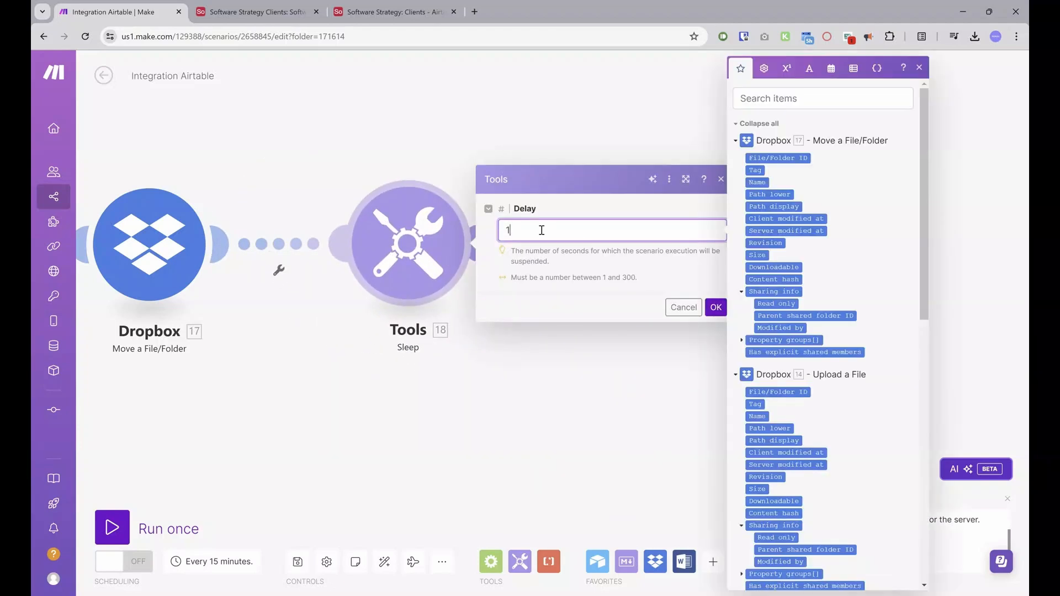
double_click(535, 229)
type("20")
left_click(558, 287)
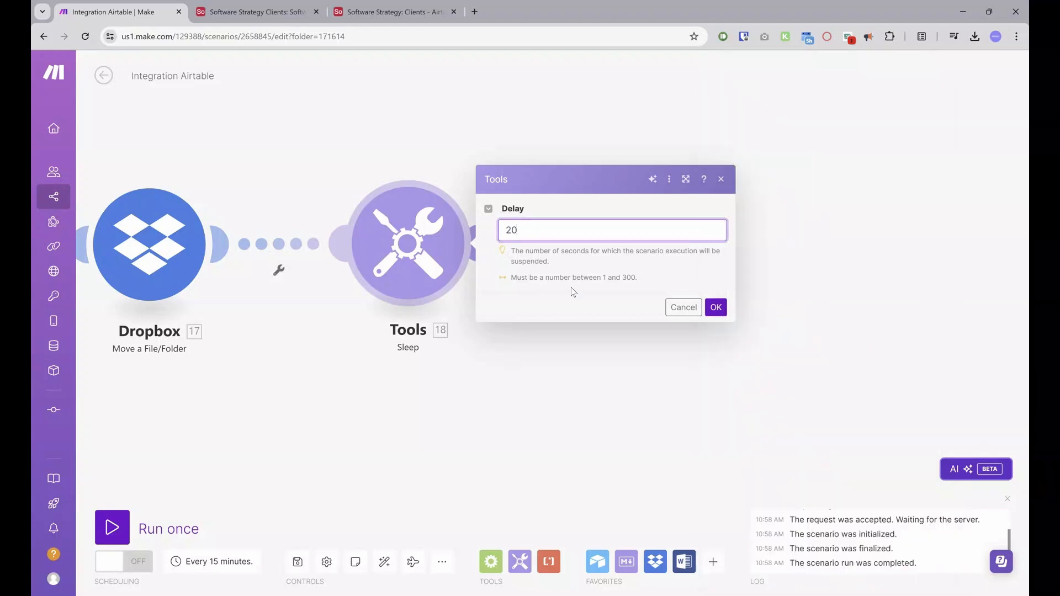
left_click(716, 308)
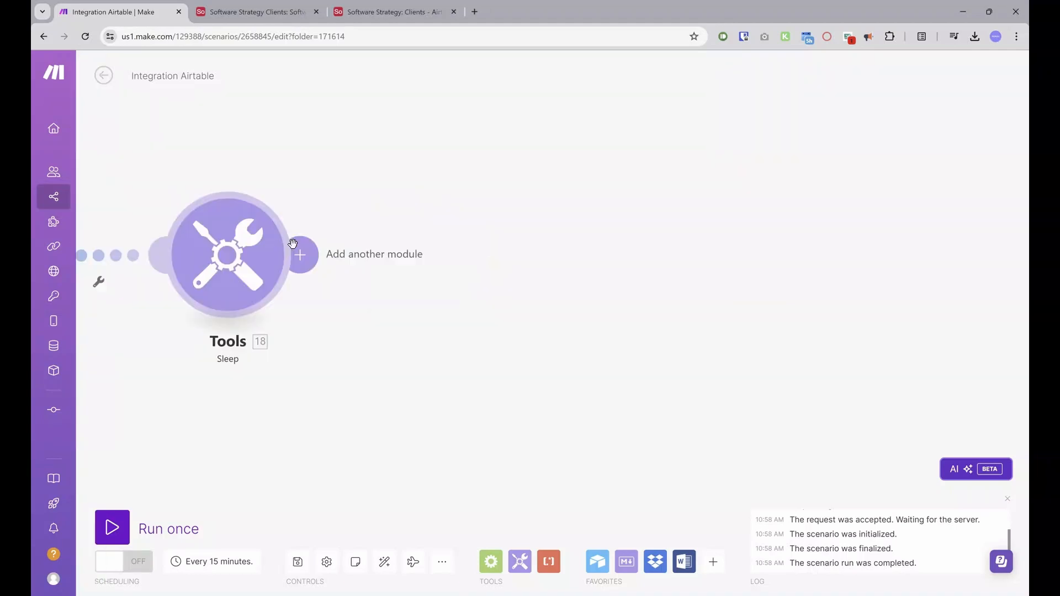
- Add a Dropbox Search Files/Folders module after the second Sleep module
left_click(301, 250)
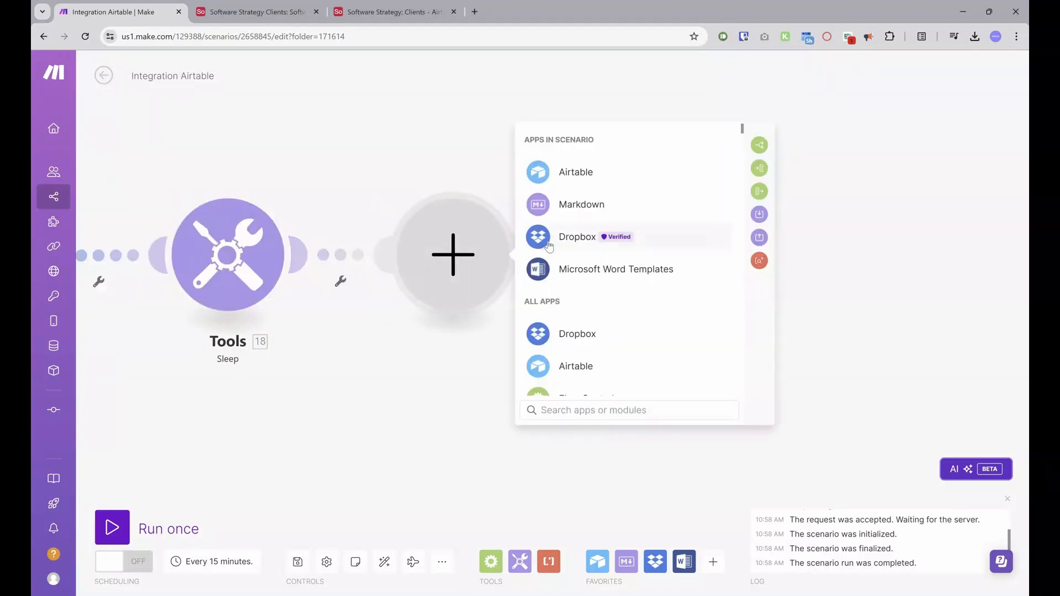
left_click(569, 237)
scroll(638, 265, "down", 1)
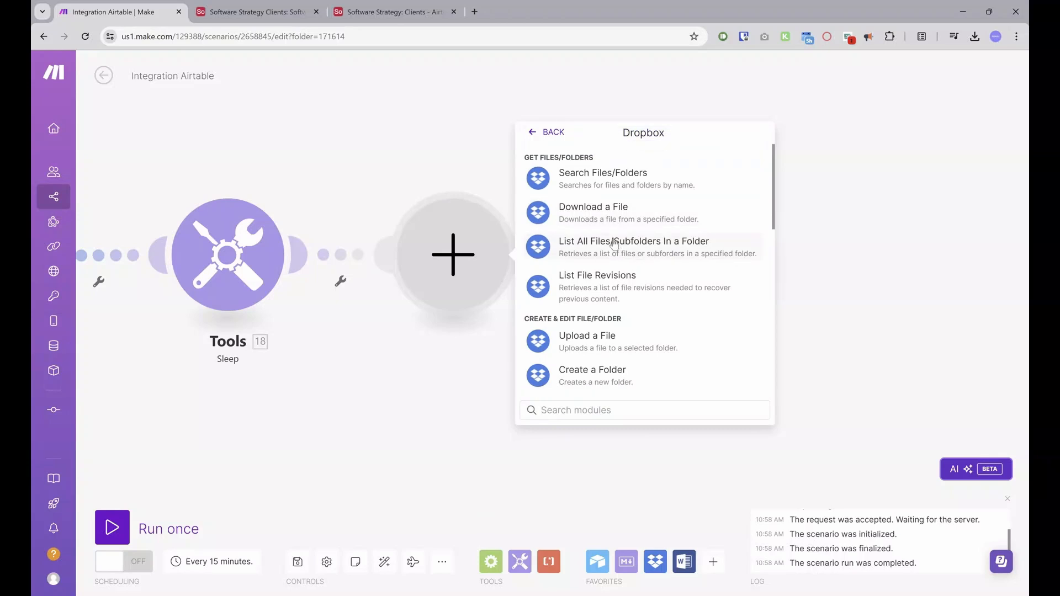
scroll(613, 243, "up", 1)
left_click(613, 243)
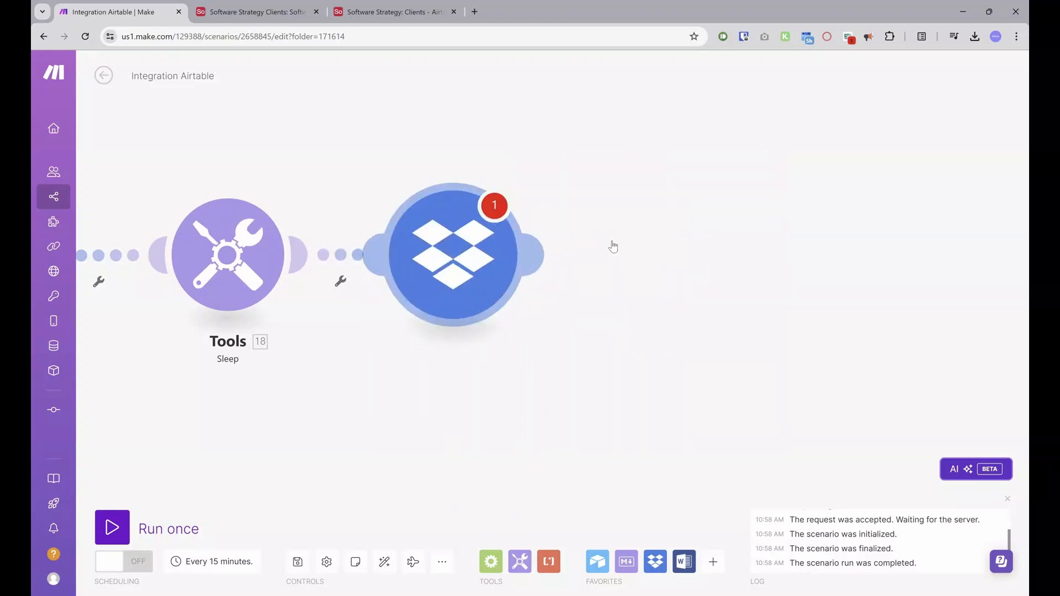
- Set the search term to the Airtable Full Name field followed by "Software Strategy"
left_click(609, 198)
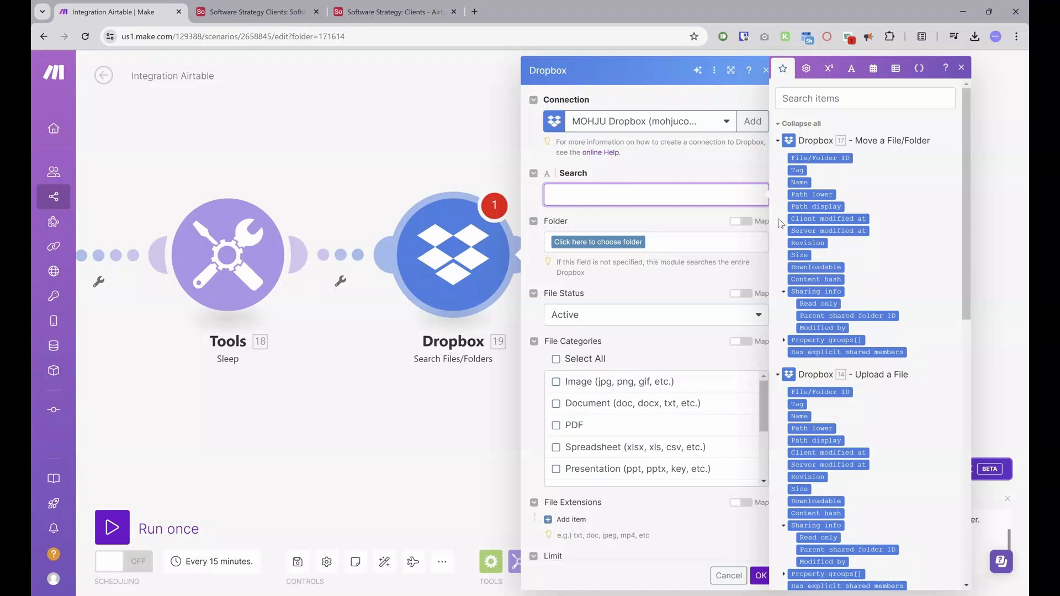
scroll(809, 232, "down", 6)
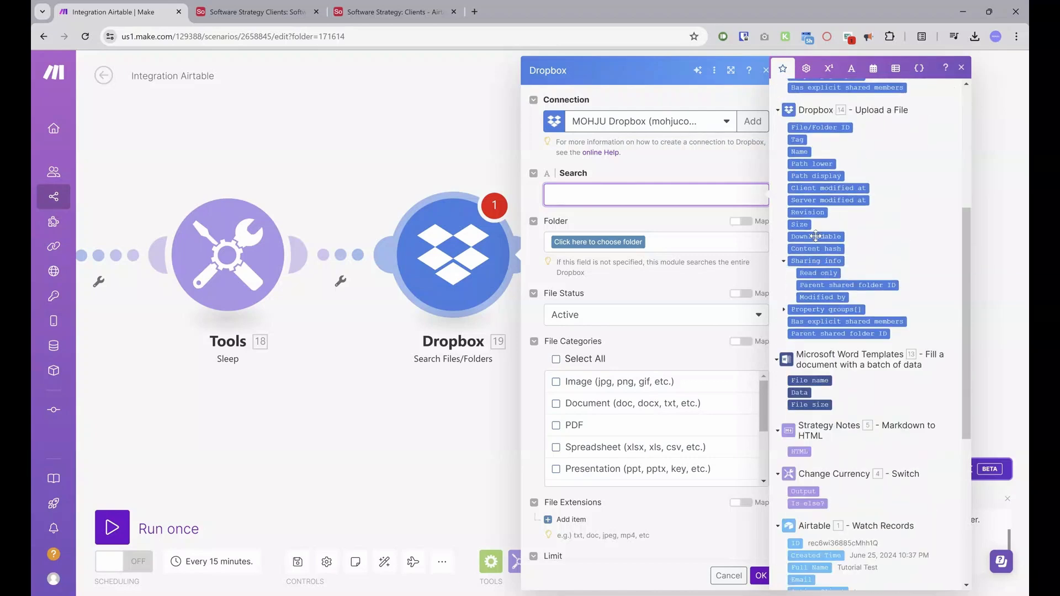
scroll(814, 238, "down", 5)
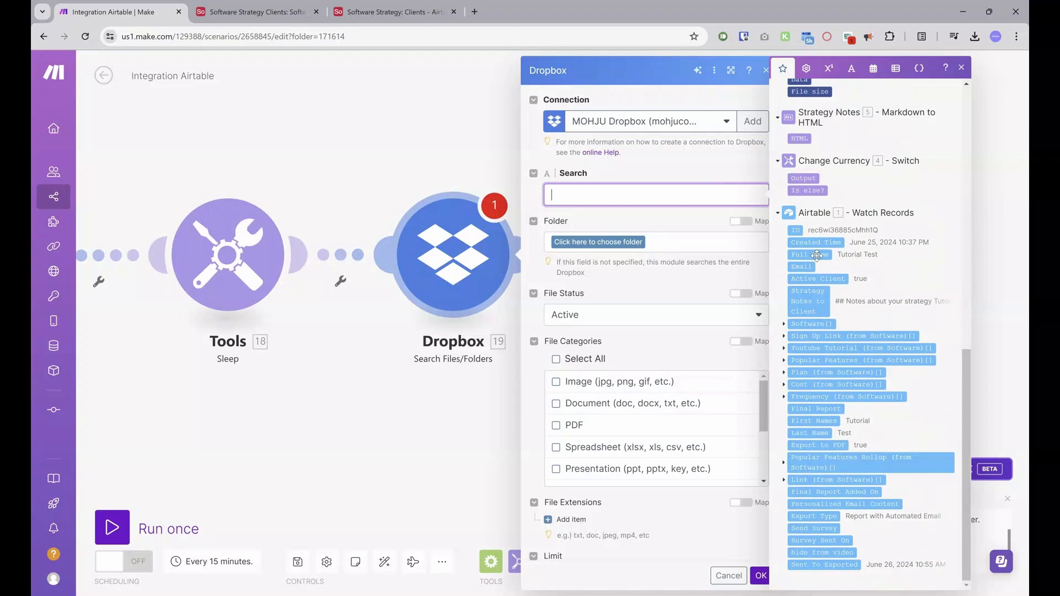
left_click_drag(673, 202, 673, 204)
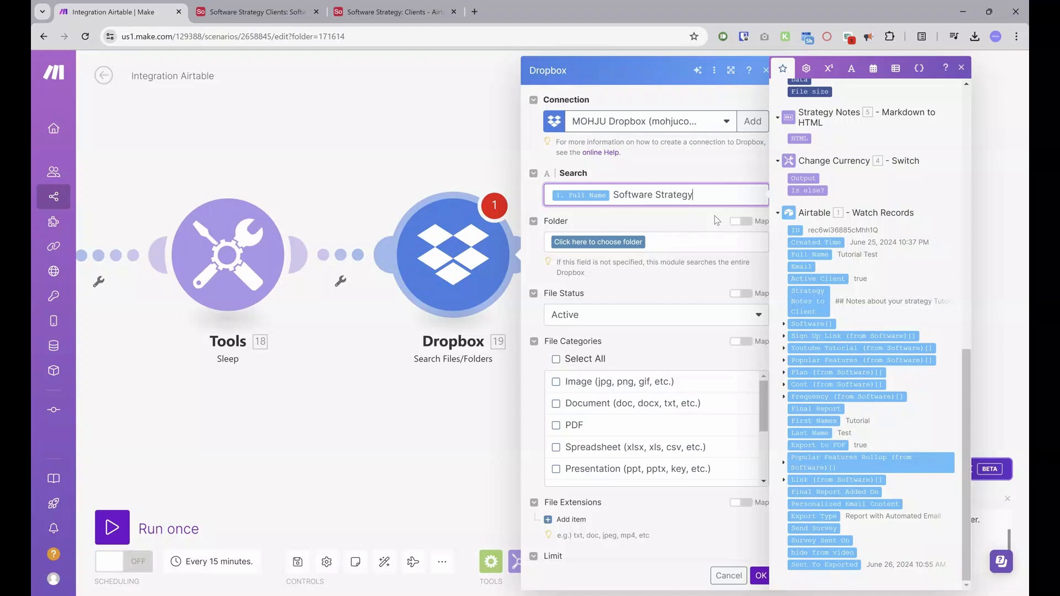
- Restrict the search to the /Mohju Consulting/Clients/Completed Software Strategies/Sent folder and to the PDF file category
left_click(601, 244)
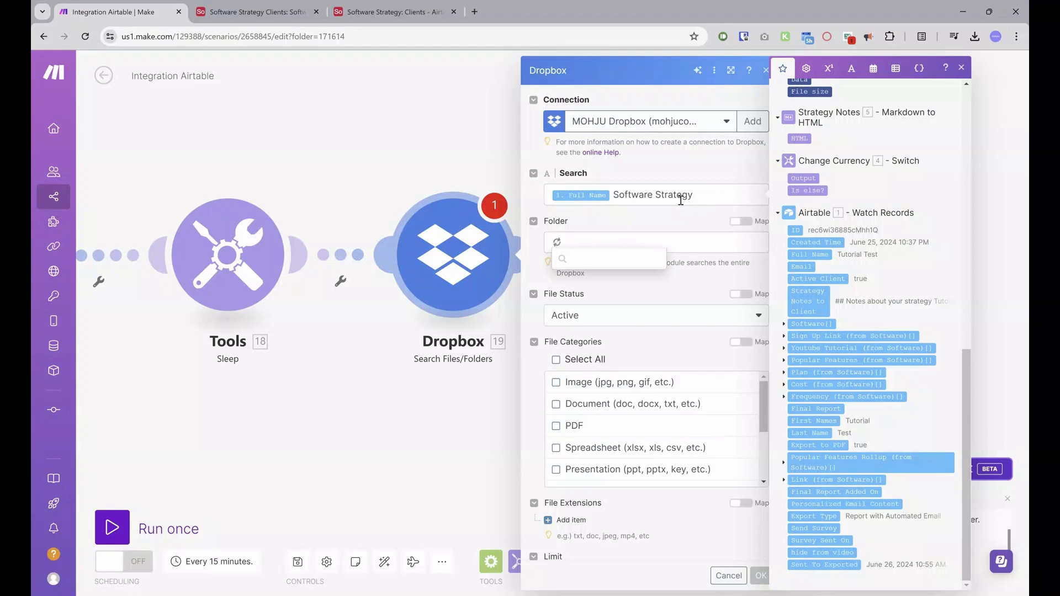
left_click(620, 296)
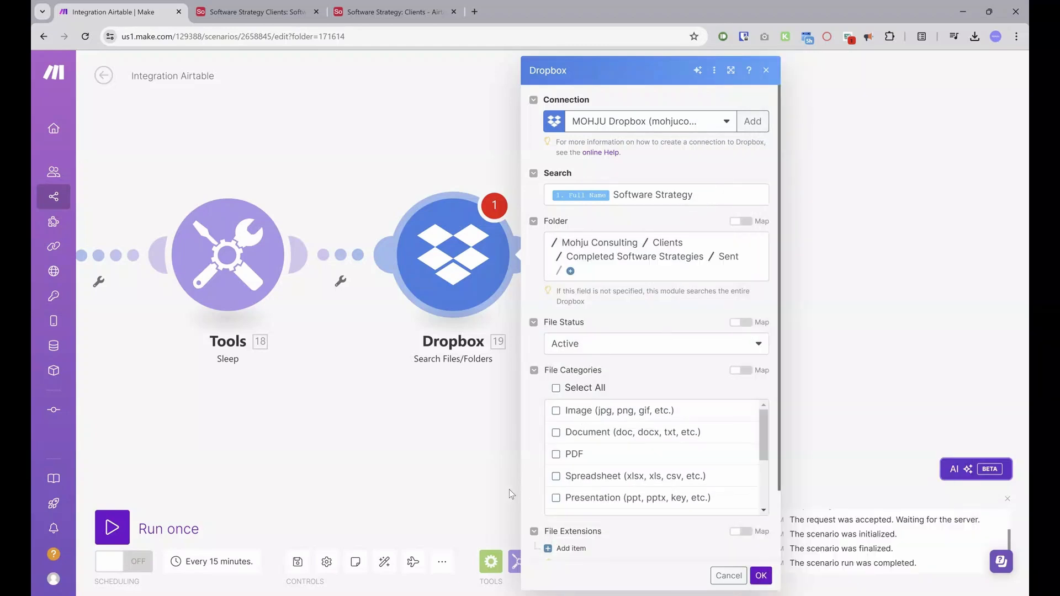
left_click(558, 456)
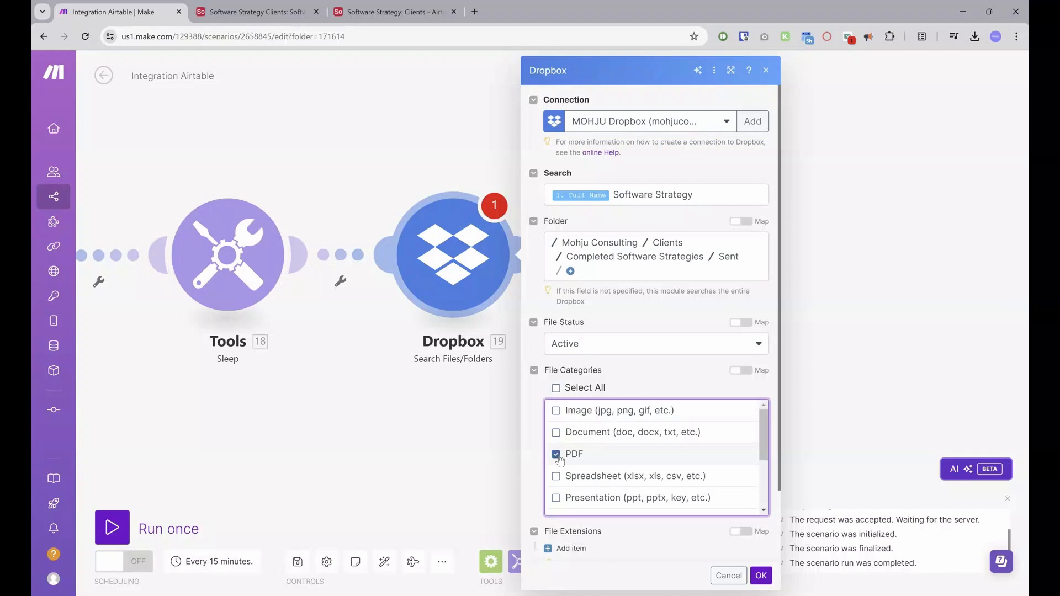
- Set the Dropbox search's result limit to 5, confirm the module settings and save the scenario
scroll(614, 475, "down", 5)
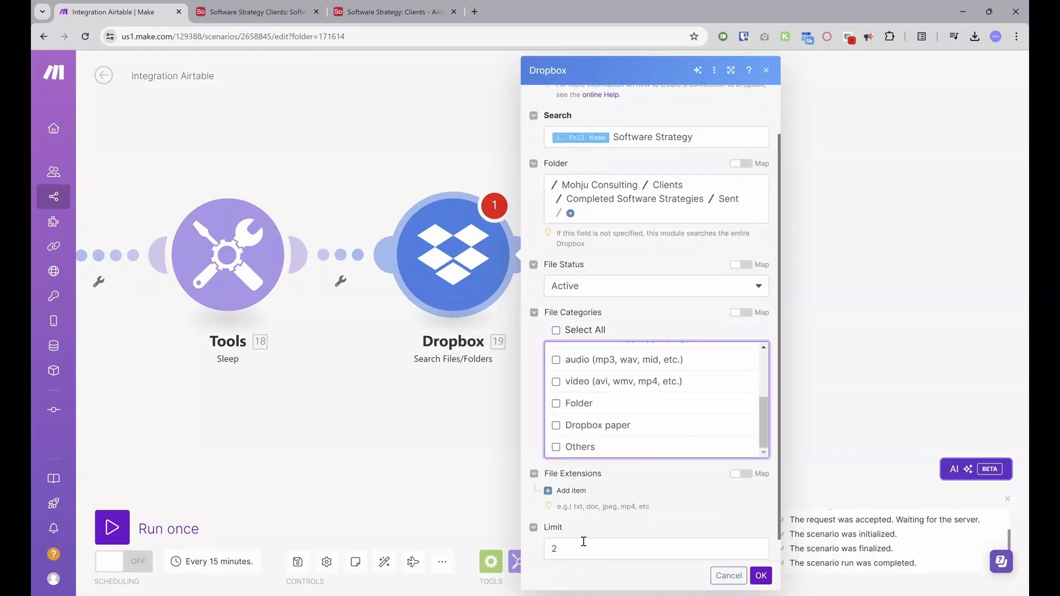
scroll(584, 541, "down", 1)
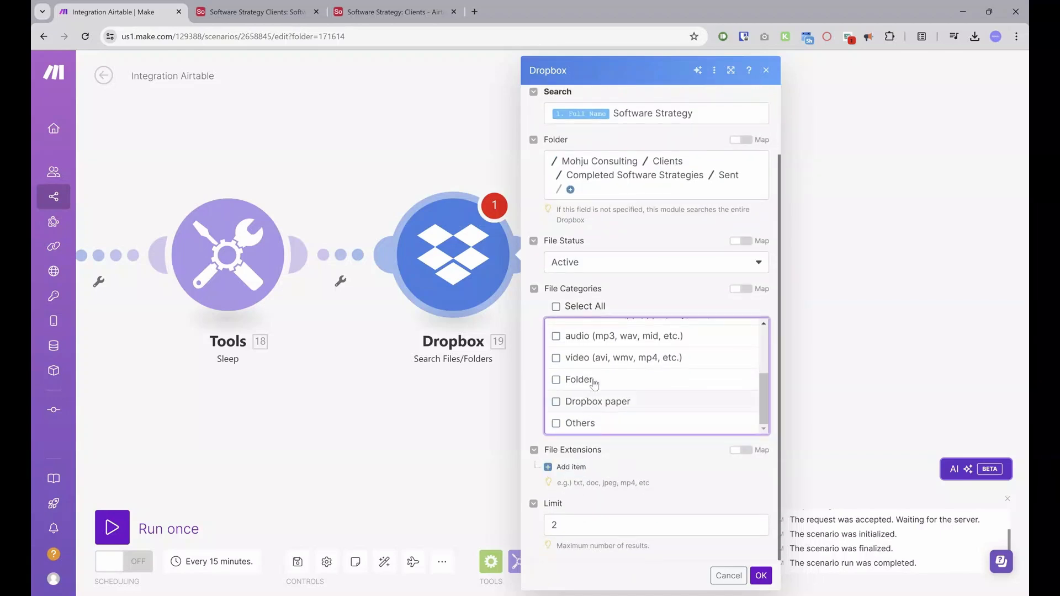
double_click(575, 523)
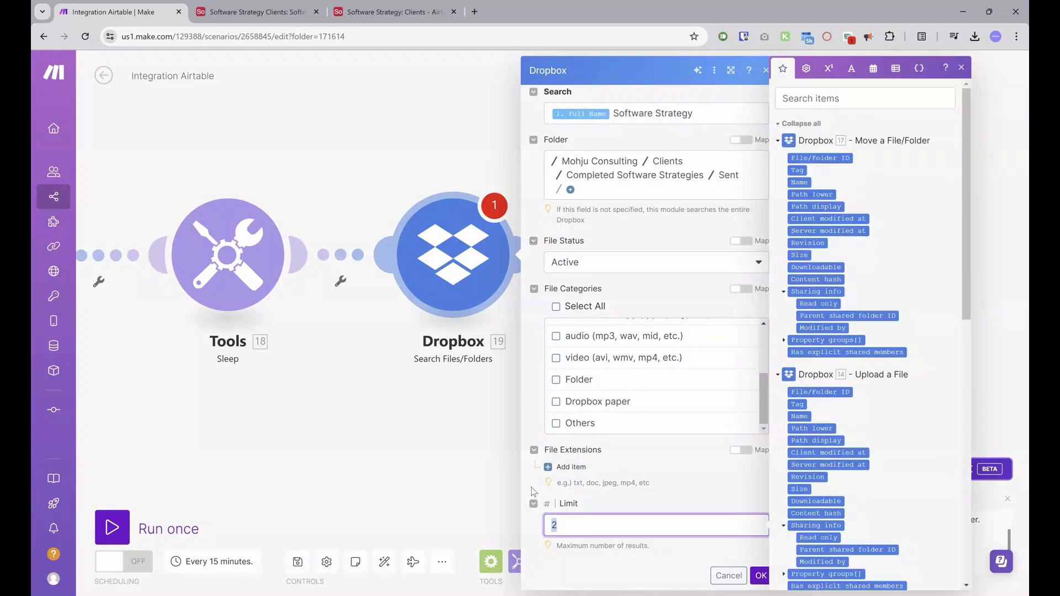
type("5")
left_click(662, 503)
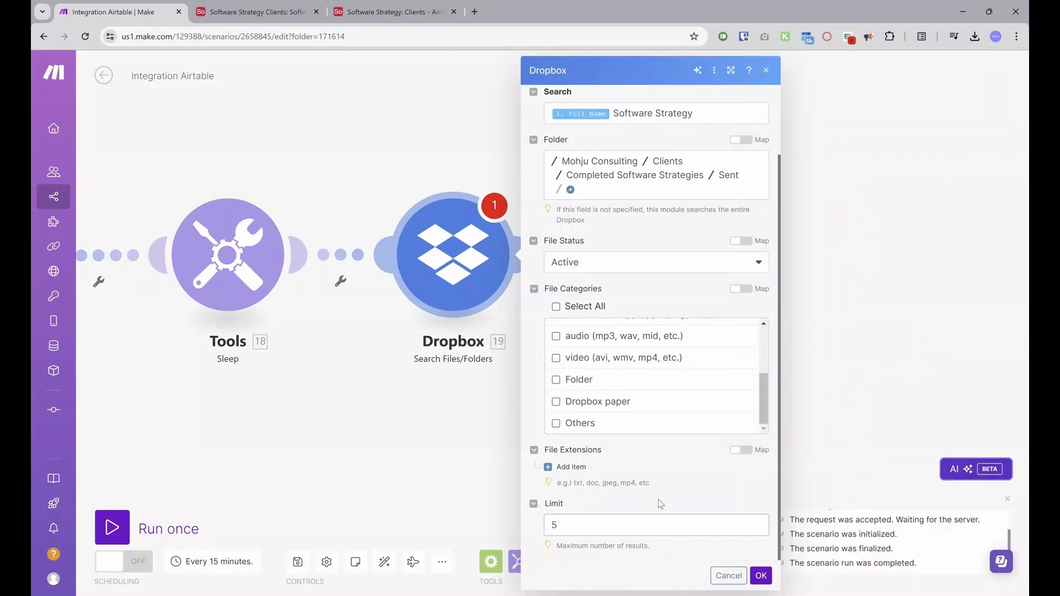
left_click(761, 577)
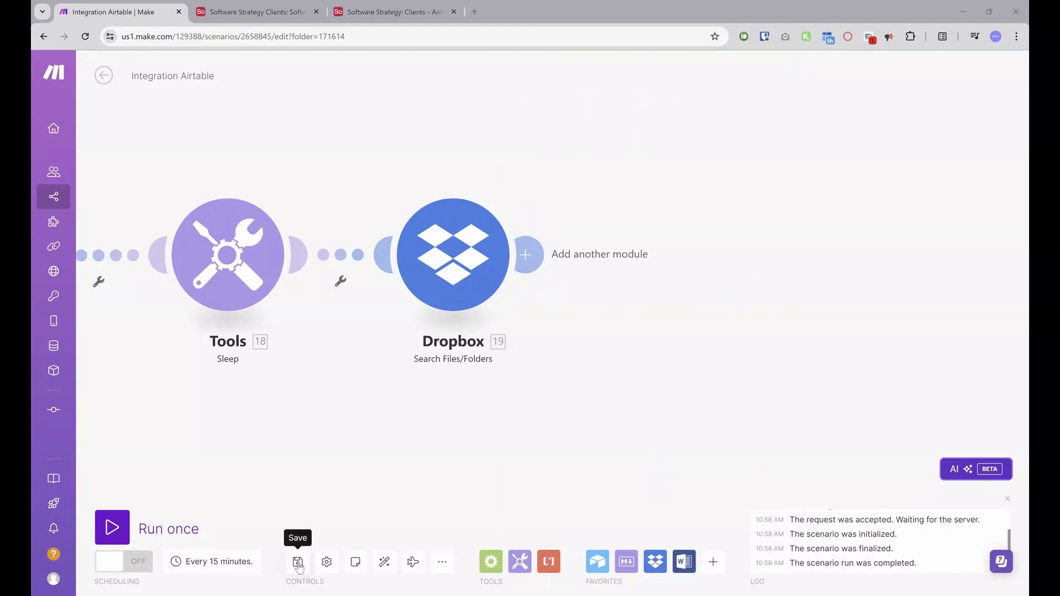
left_click(298, 564)
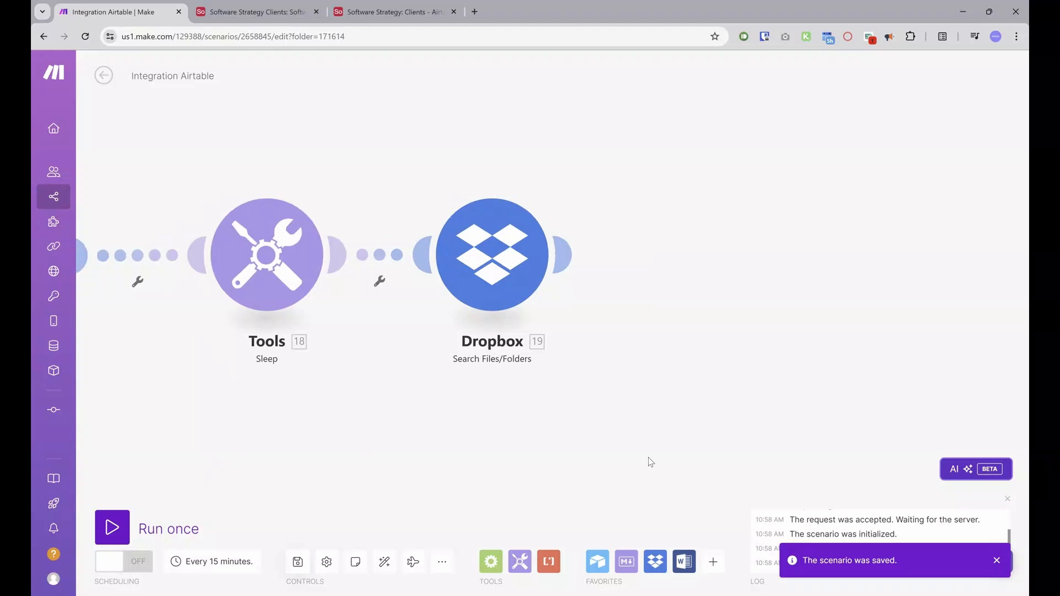
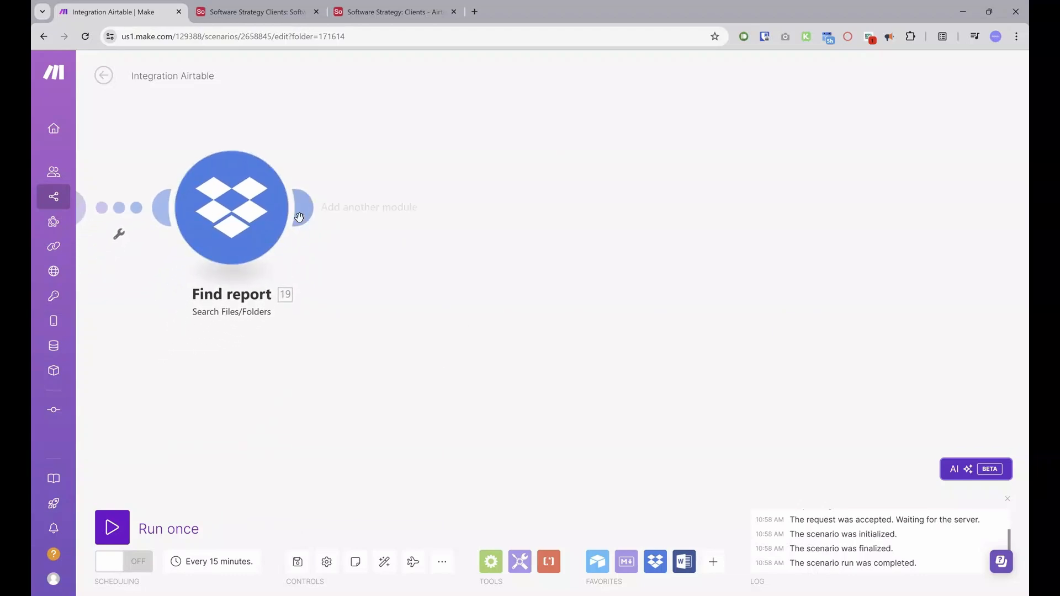
- Add a Dropbox Create/Update a Share Link module after the Find report module
left_click(316, 216)
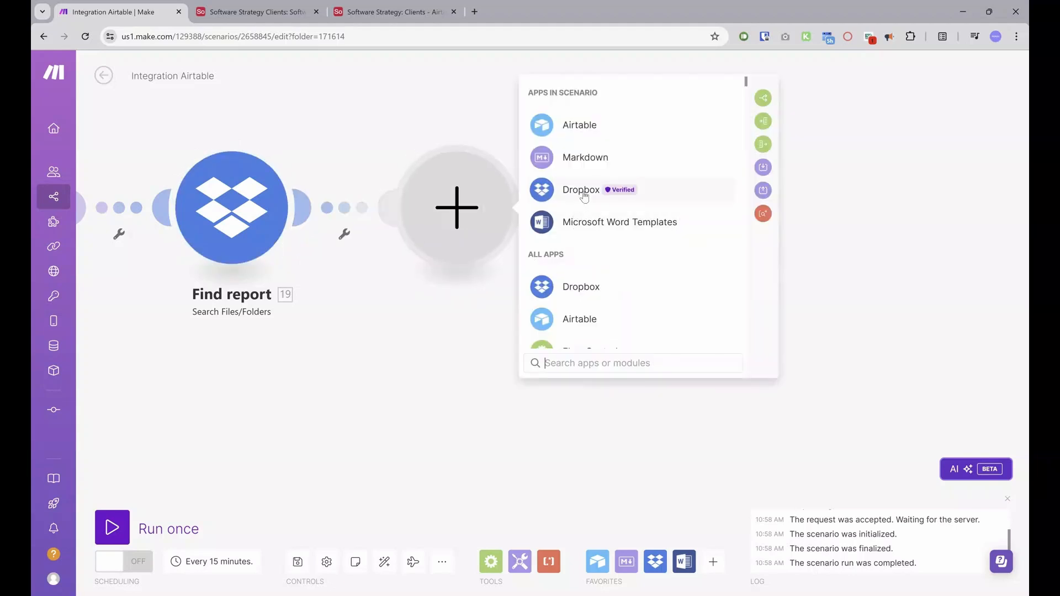
left_click(605, 202)
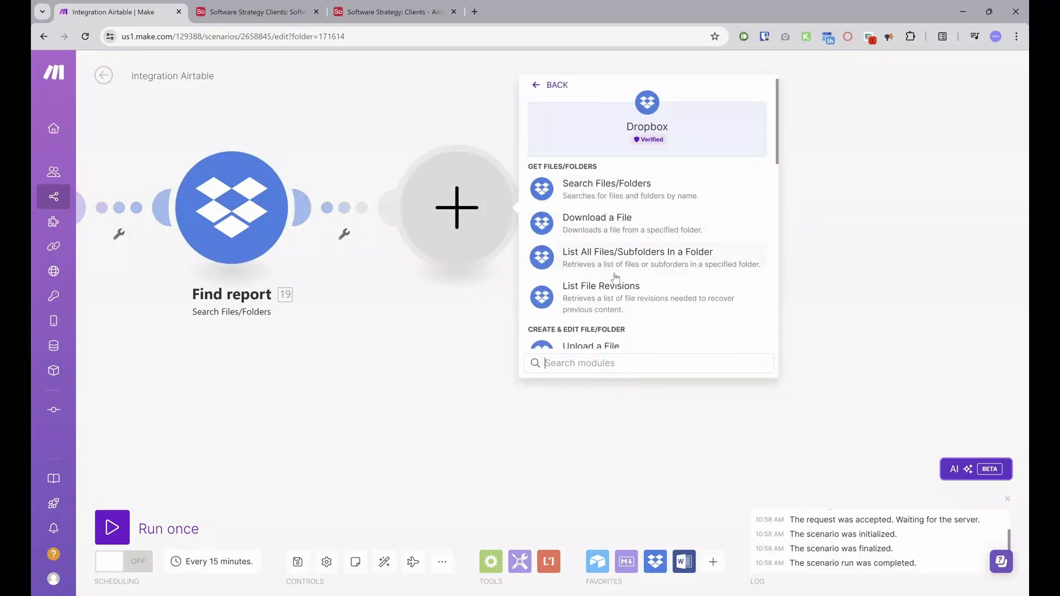
scroll(629, 281, "down", 2)
scroll(633, 283, "down", 3)
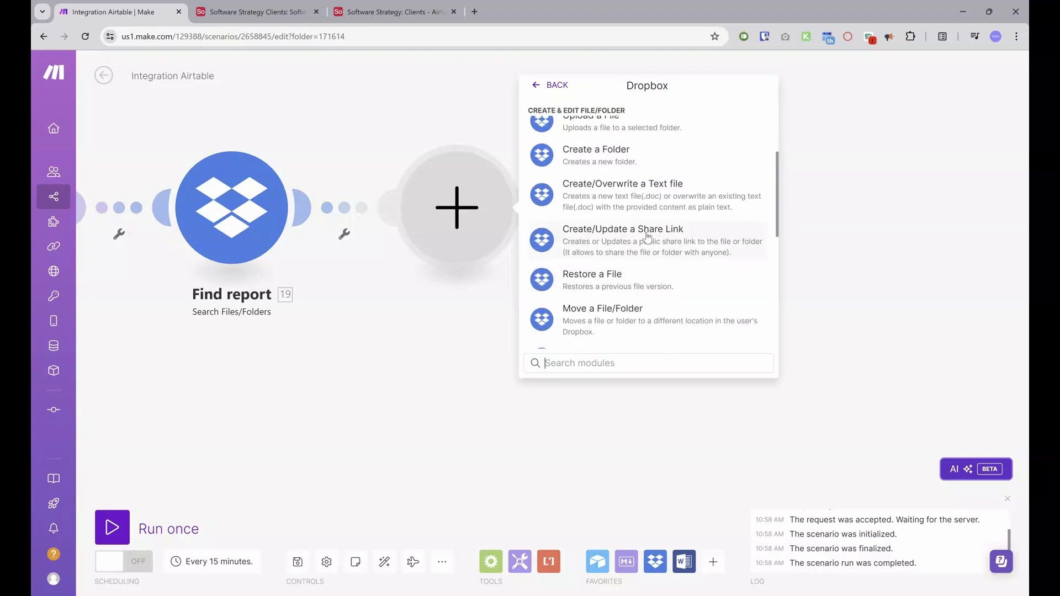
left_click(623, 236)
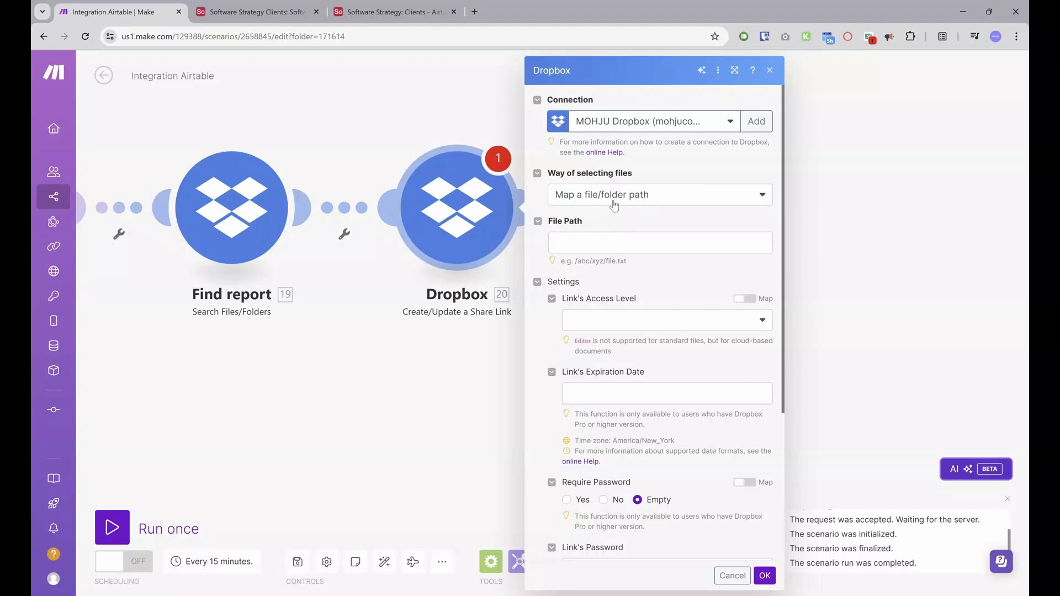
- Map the share link's file path to Find report's Path lower value and set the link's access level to Viewer
left_click(578, 244)
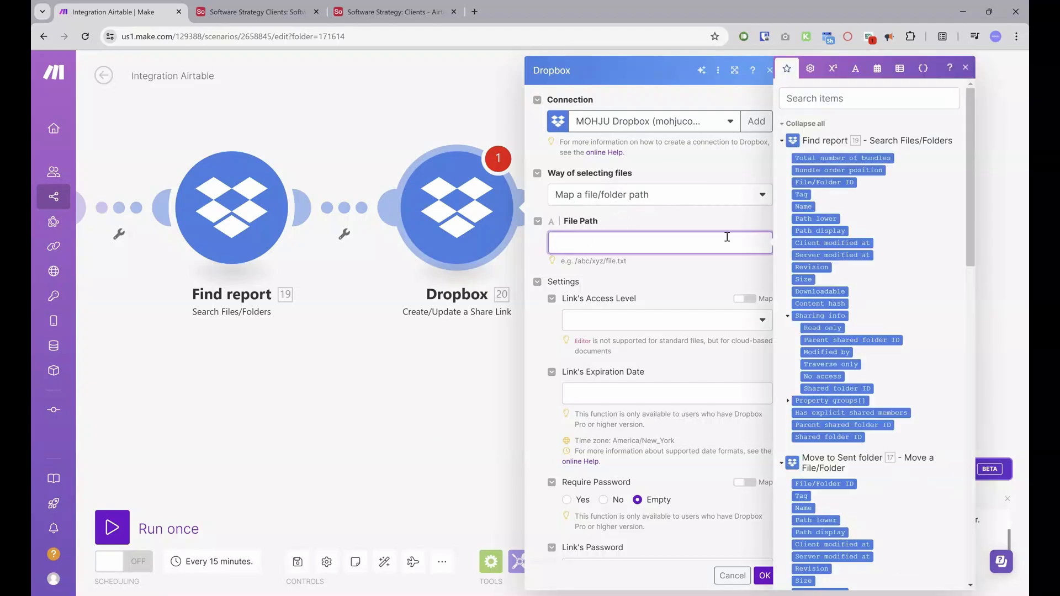
left_click(807, 221)
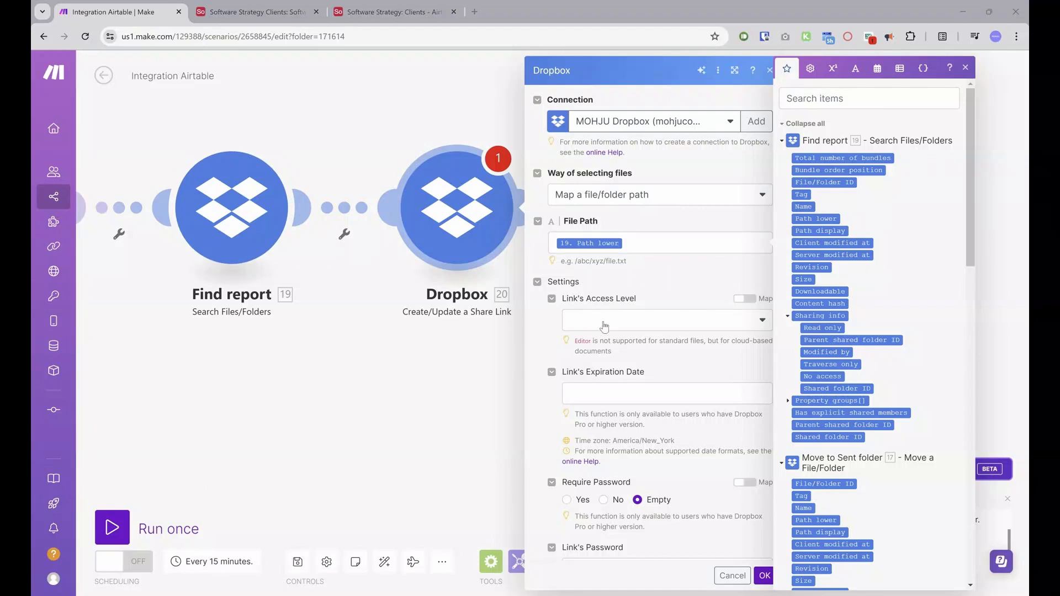
left_click(600, 326)
left_click(617, 365)
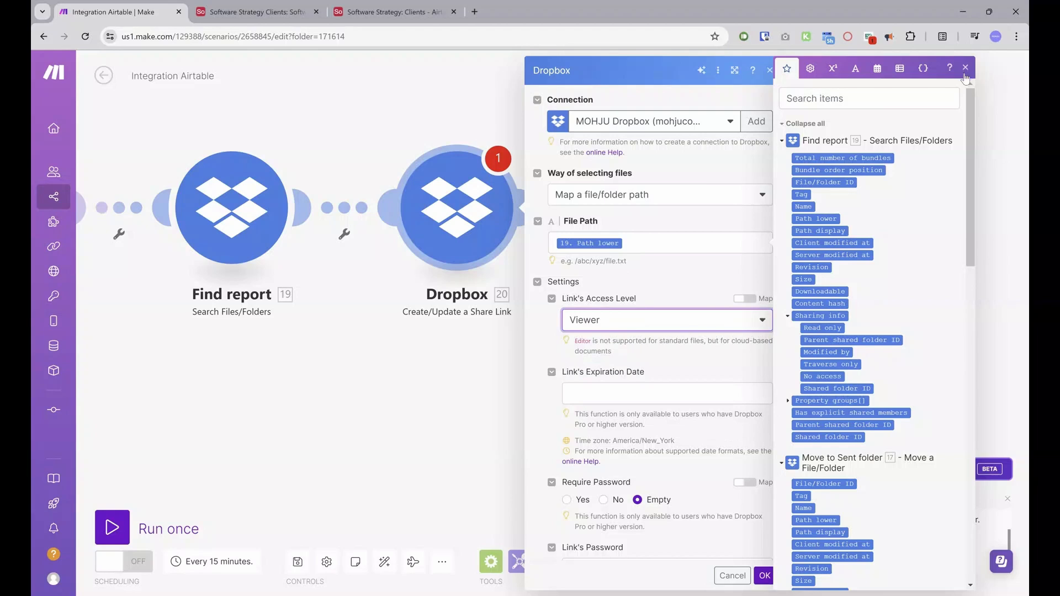
left_click(612, 319)
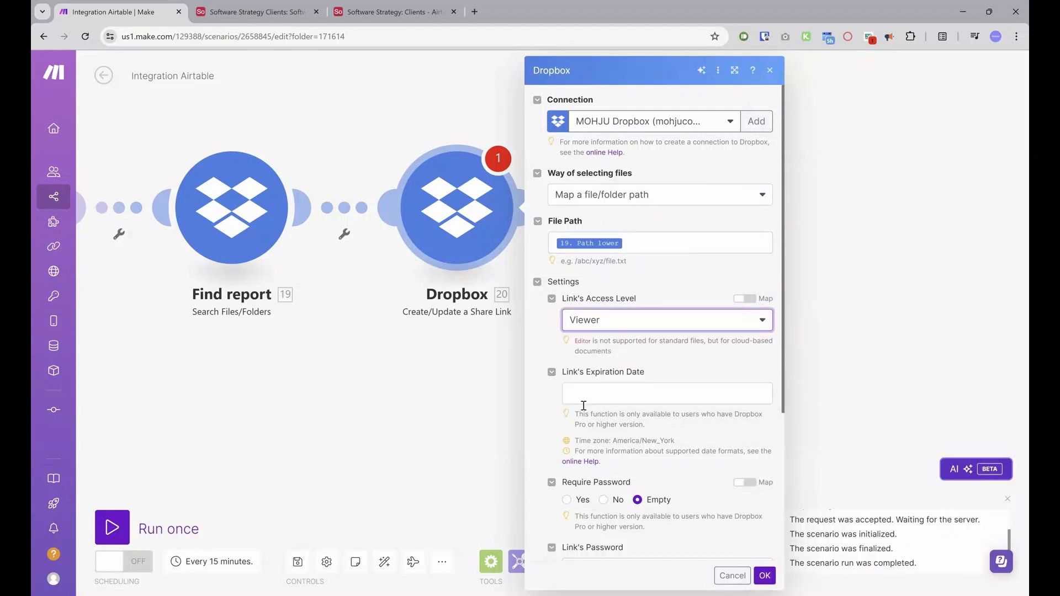
- Set Allow Download to Yes for the share link and save the module settings
scroll(584, 406, "down", 4)
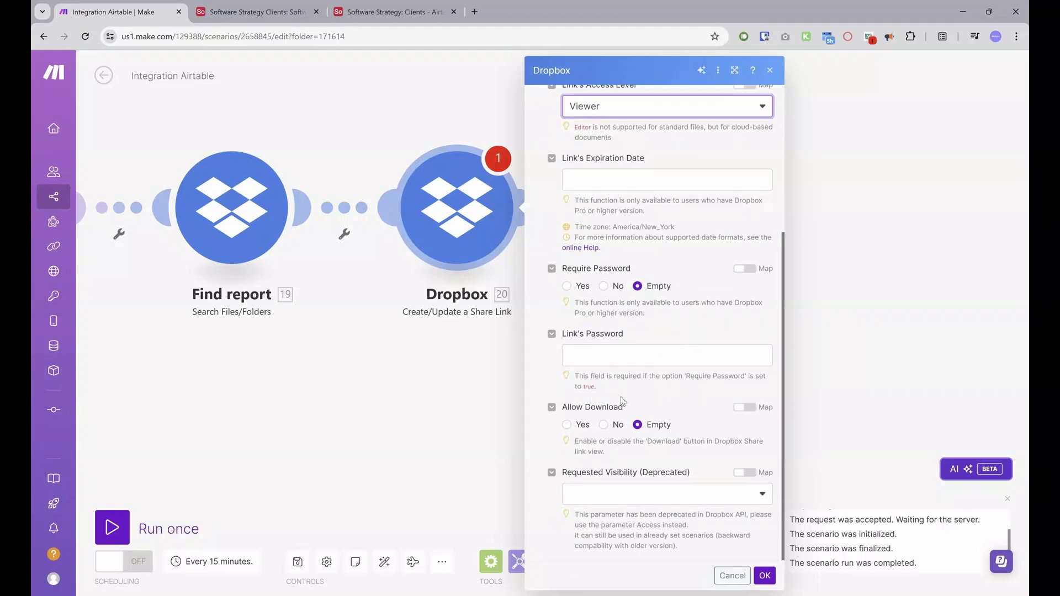
left_click(569, 426)
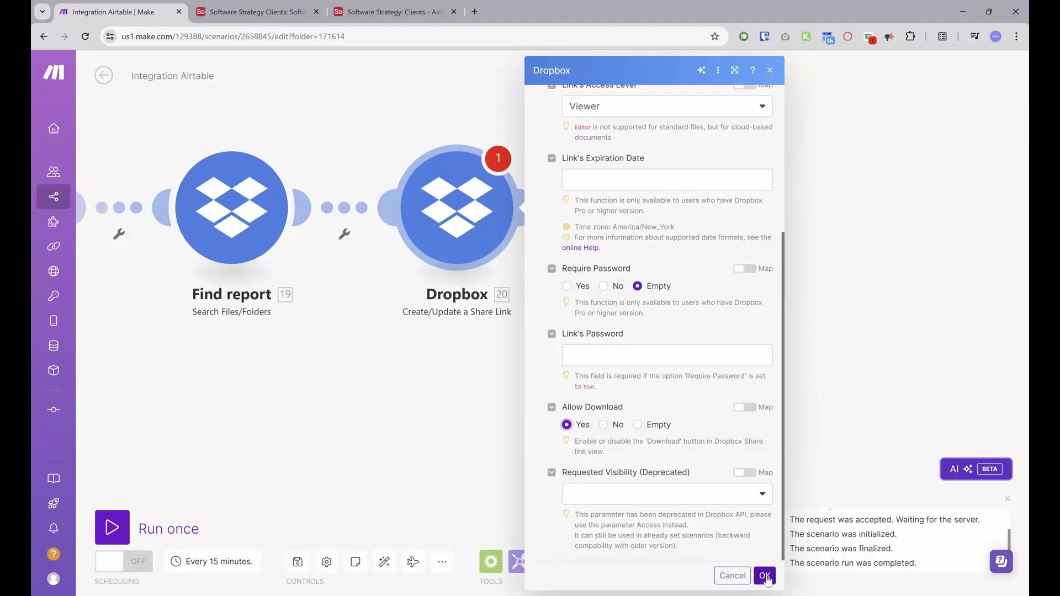
left_click(765, 576)
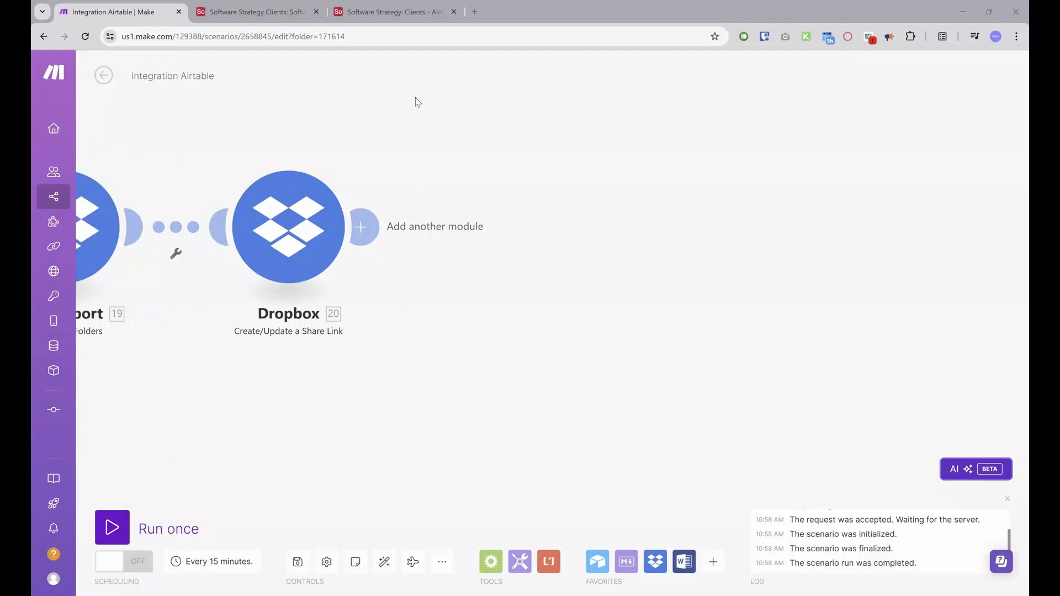
- Add an Airtable Update a Record module after the Dropbox Create/Update a Share Link module
left_click(414, 13)
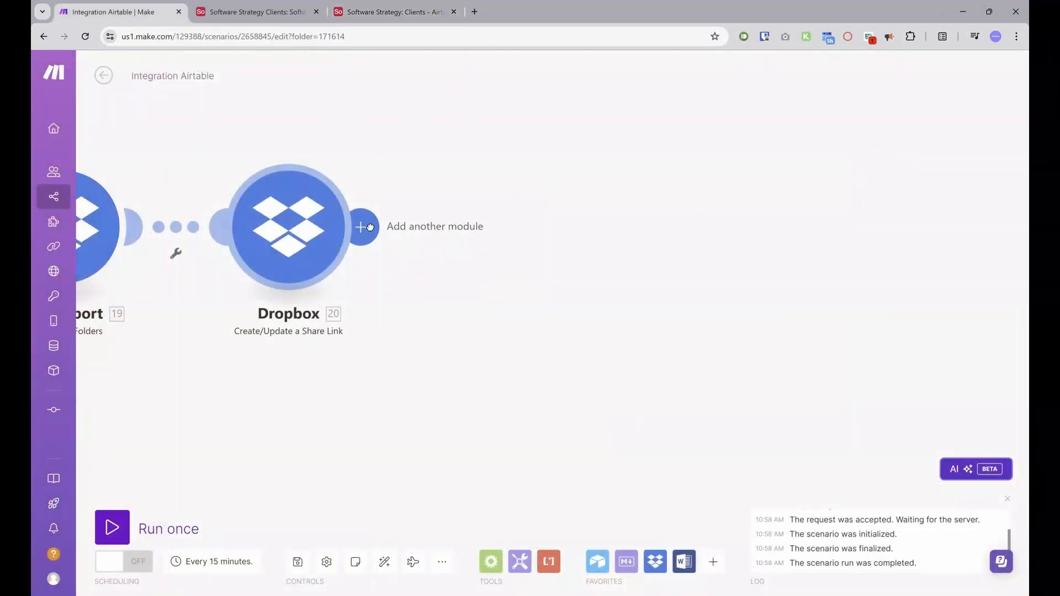
left_click(370, 227)
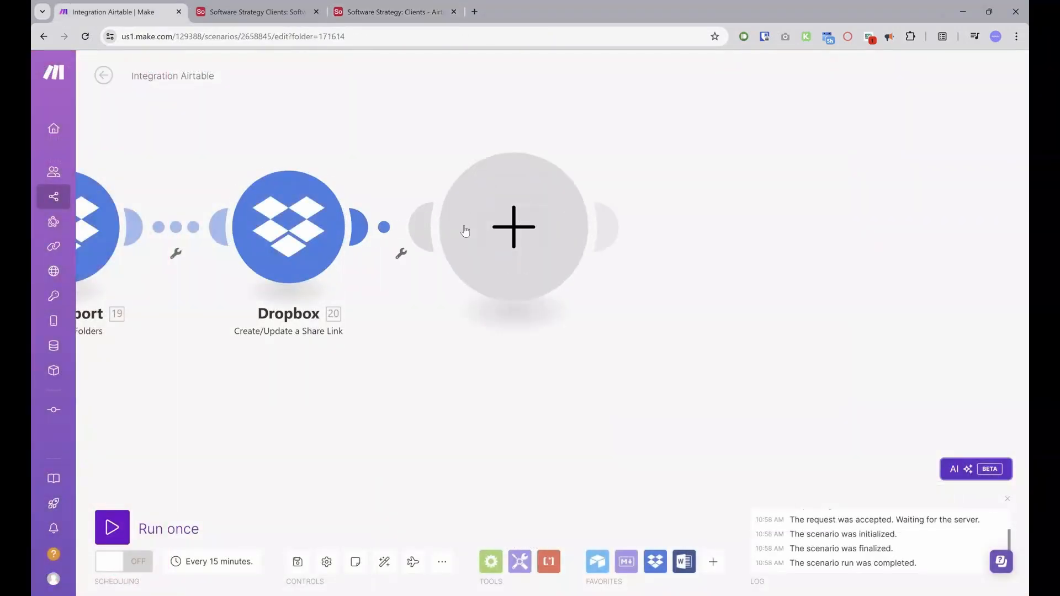
left_click(616, 147)
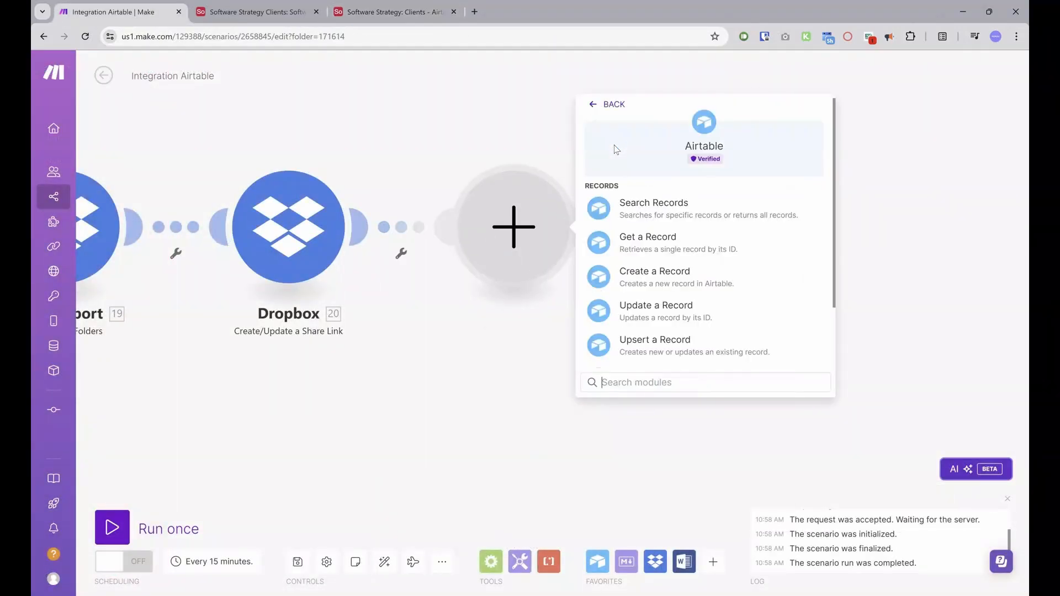
left_click(648, 314)
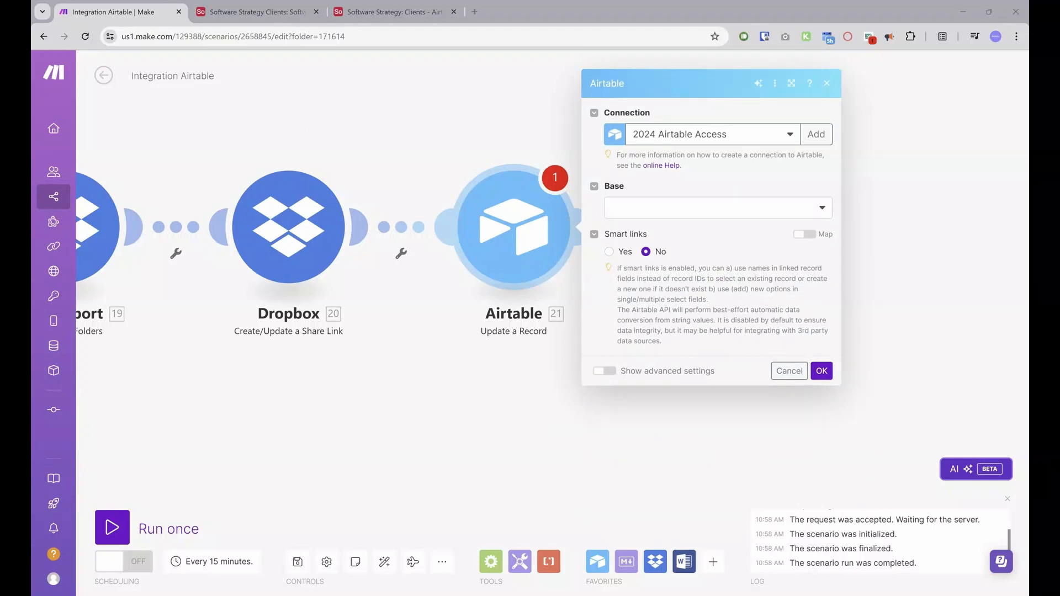
- Point the Airtable update at the Software Strategy Clients base and its Client table
left_click(734, 209)
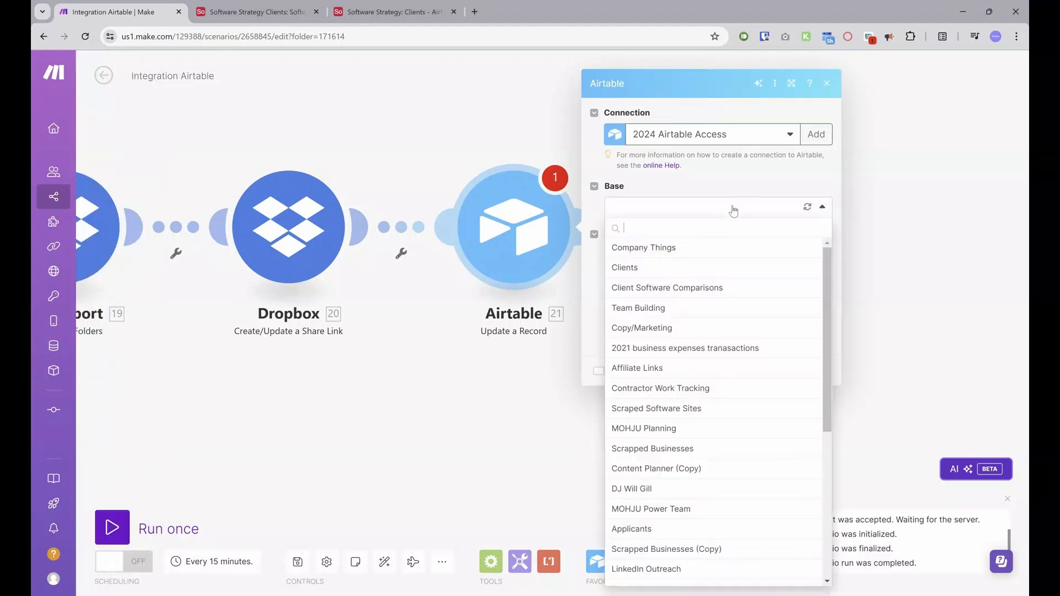
type("soft")
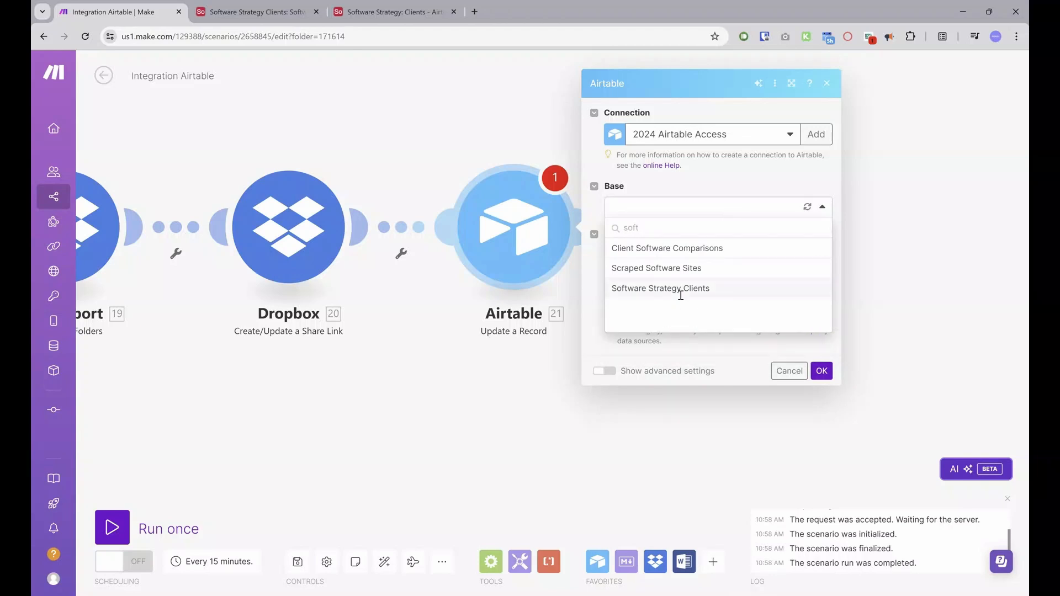
left_click(681, 289)
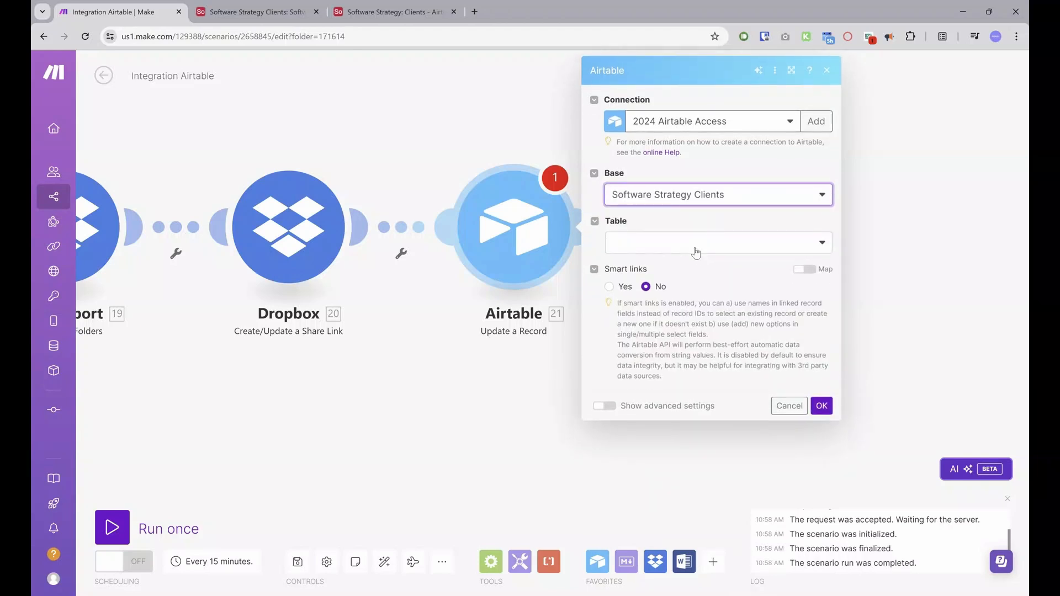
left_click(712, 247)
left_click(636, 283)
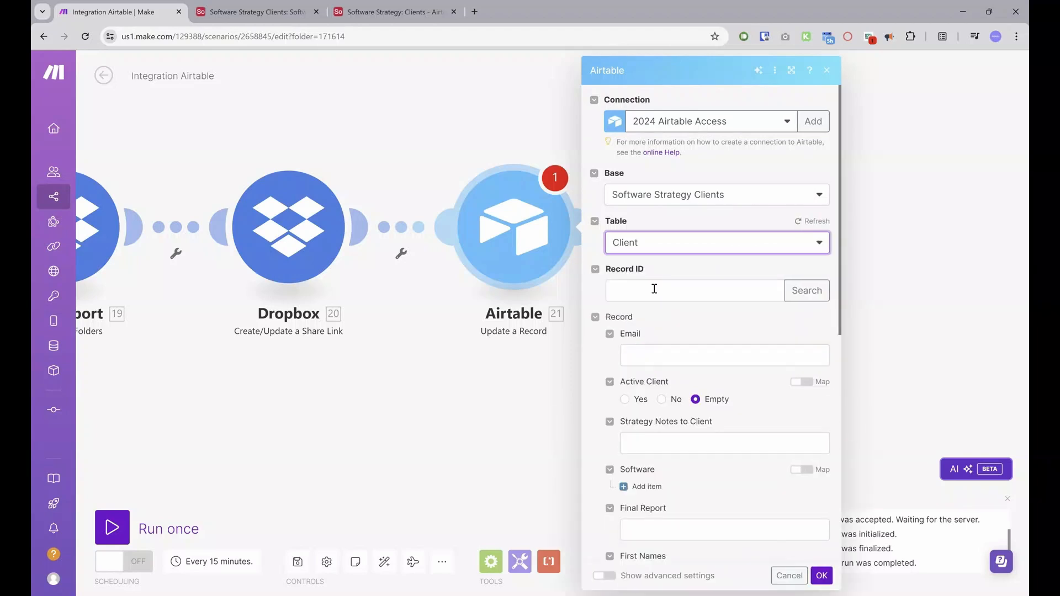
- Map the Record ID to the ID value from the Airtable Watch Records module
left_click(626, 289)
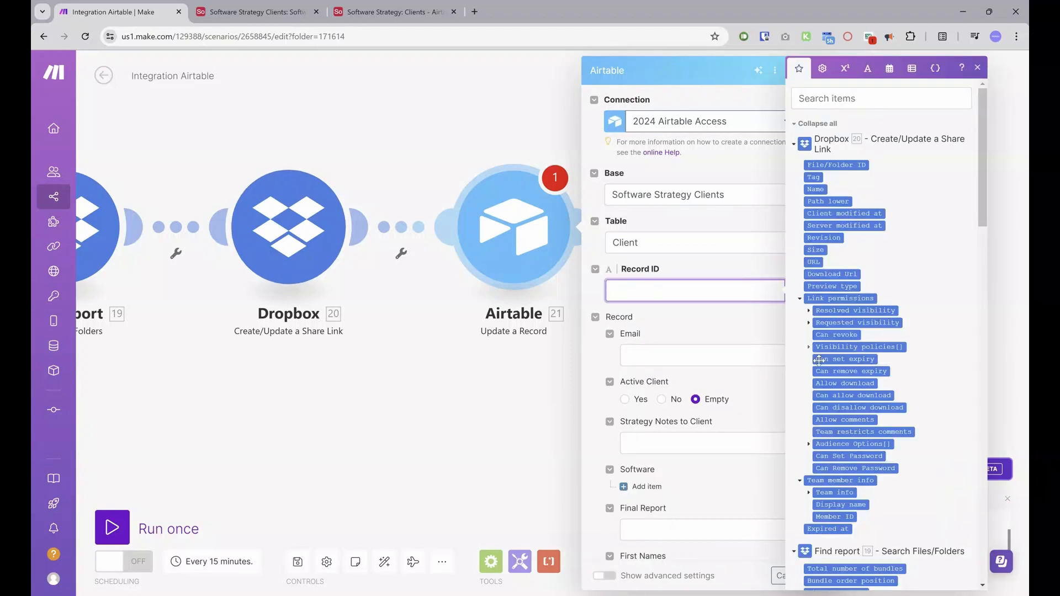
scroll(878, 399, "down", 10)
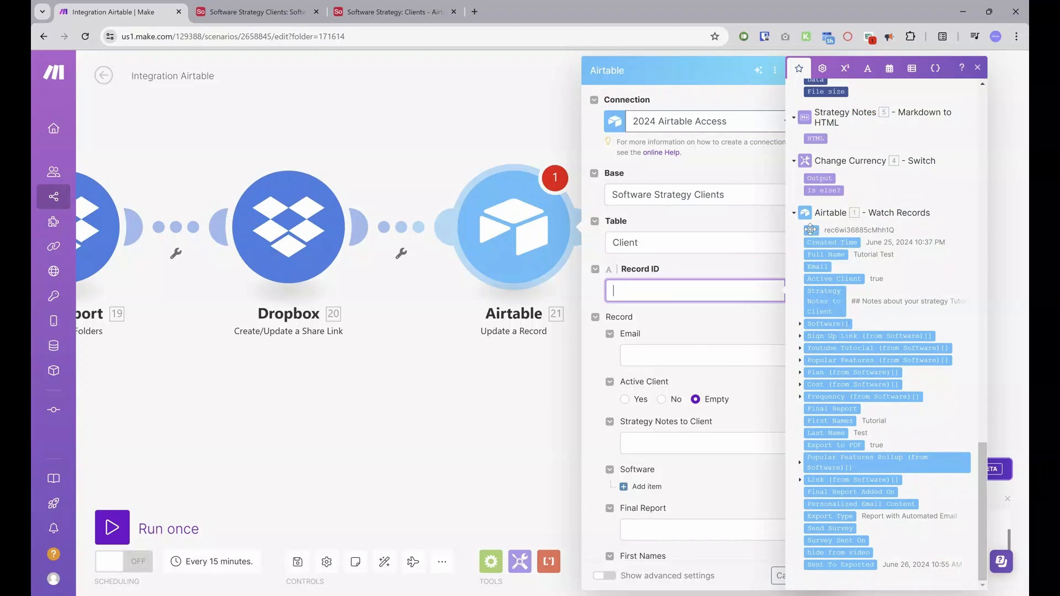
left_click_drag(661, 293, 661, 292)
left_click(692, 336)
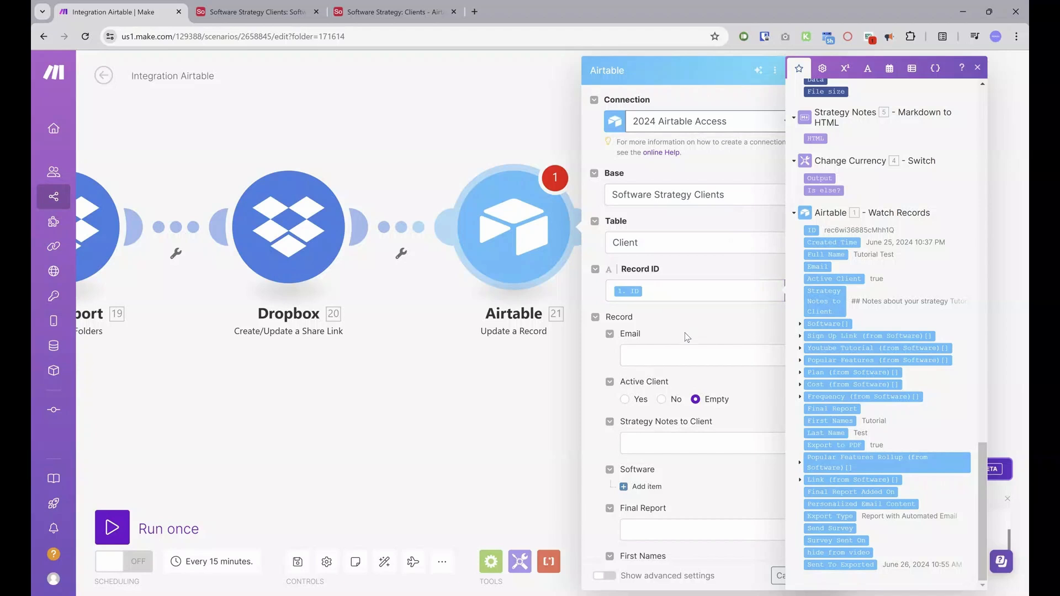
- Map the Final Report field to the URL from the Dropbox share link module and save the module settings
scroll(682, 309, "down", 5)
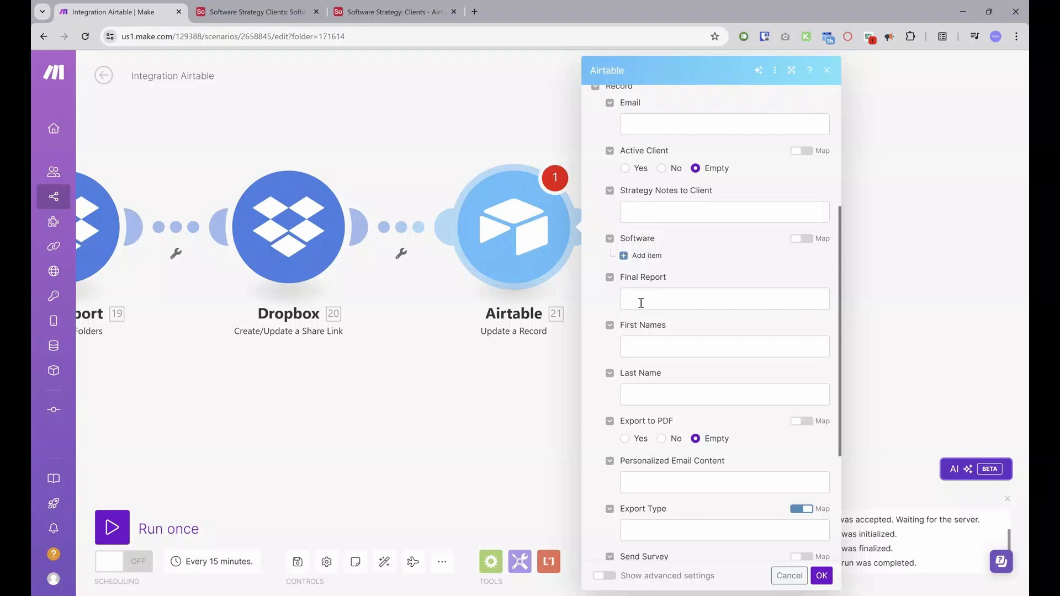
left_click(641, 298)
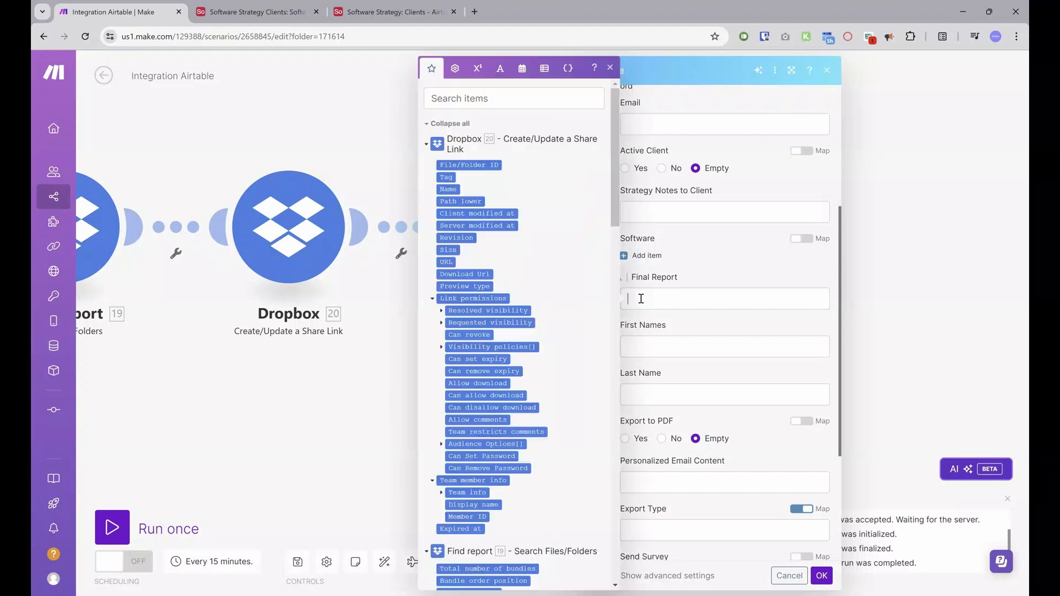
left_click_drag(445, 262, 663, 299)
left_click(611, 68)
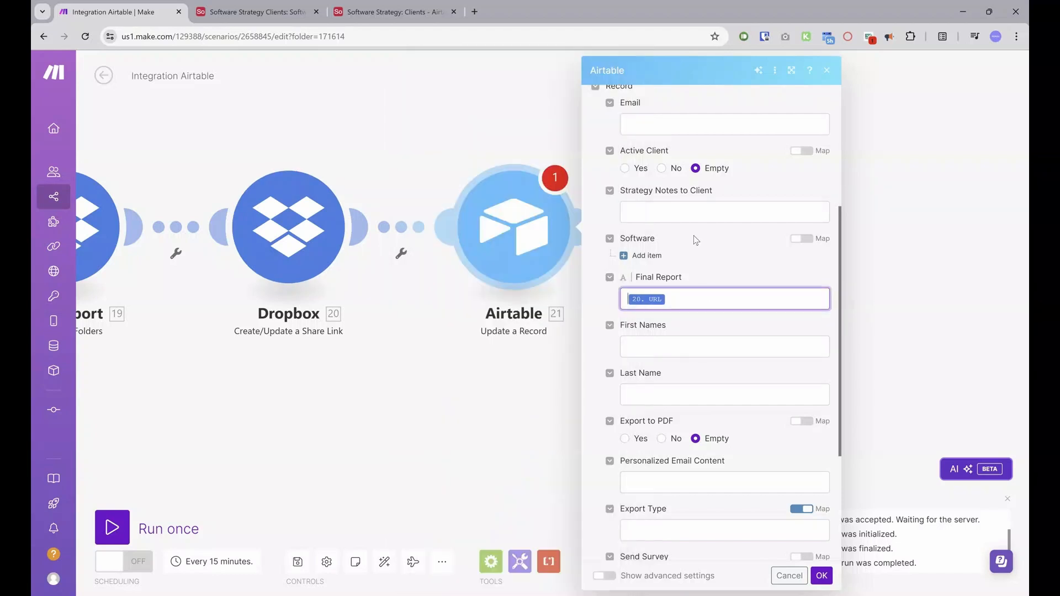
scroll(710, 378, "down", 3)
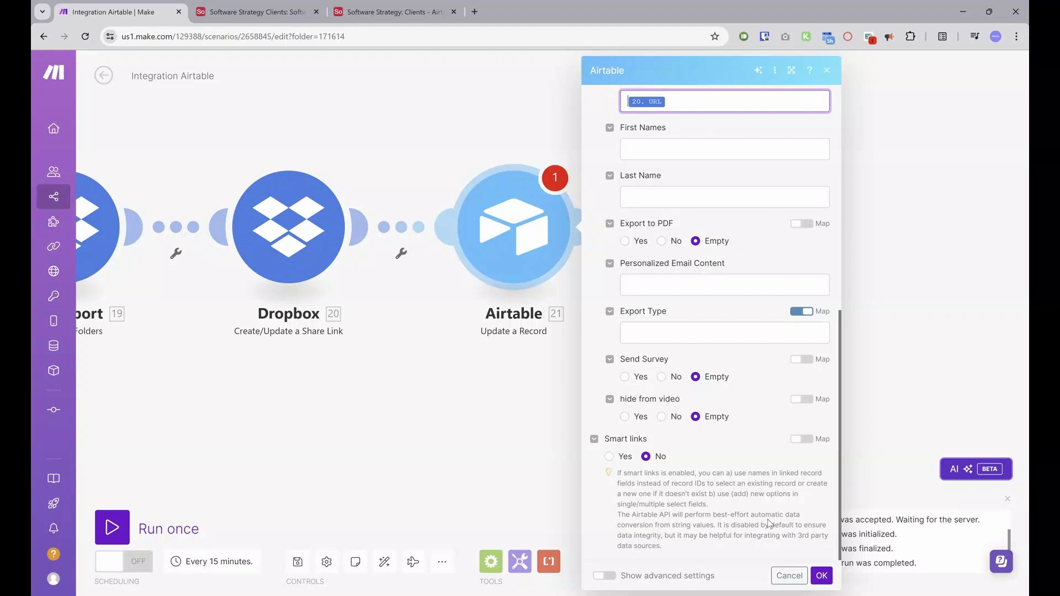
left_click(821, 576)
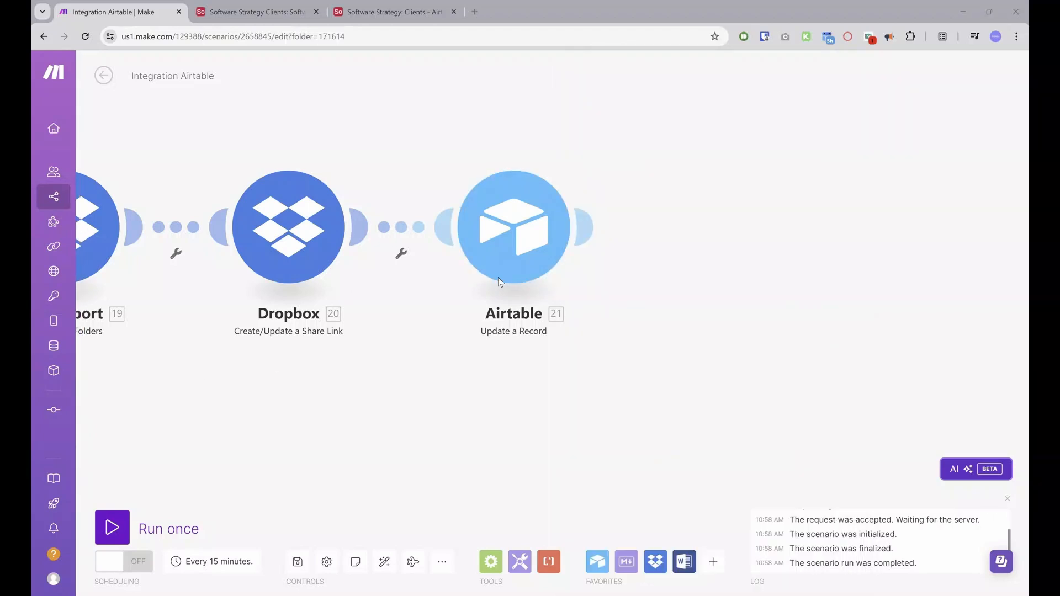
- Add a Microsoft 365 Email Create and Send a Message module after the Airtable Update a Record module
left_click_drag(681, 315, 378, 369)
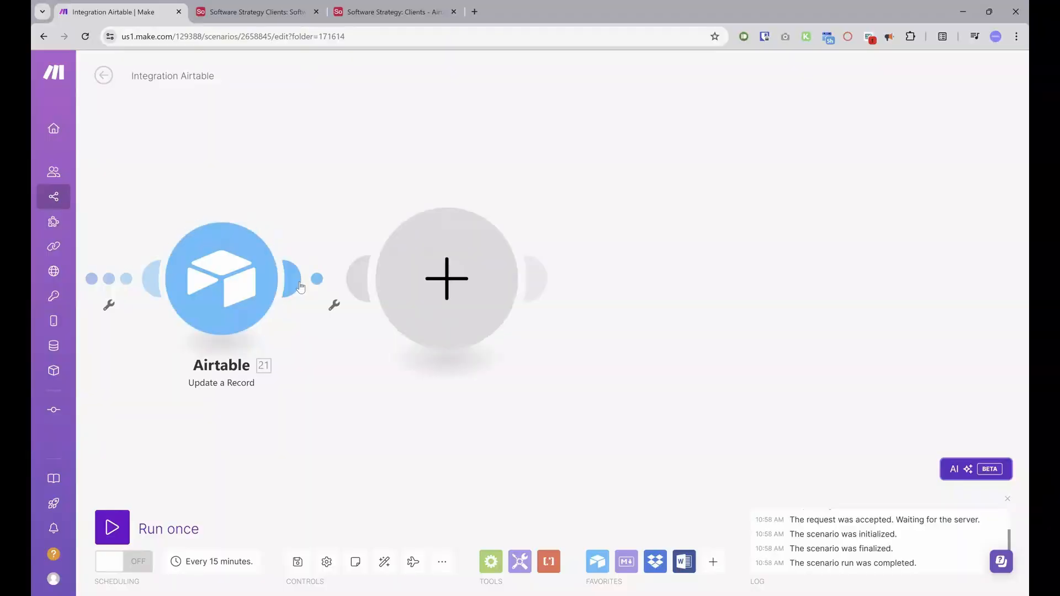
left_click(301, 288)
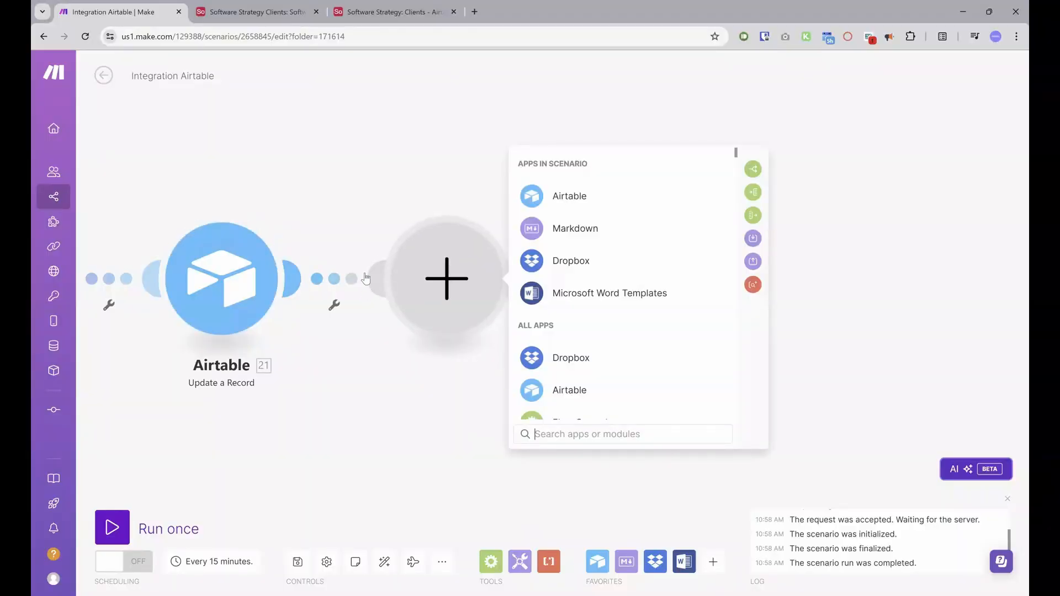
left_click(554, 435)
type("365")
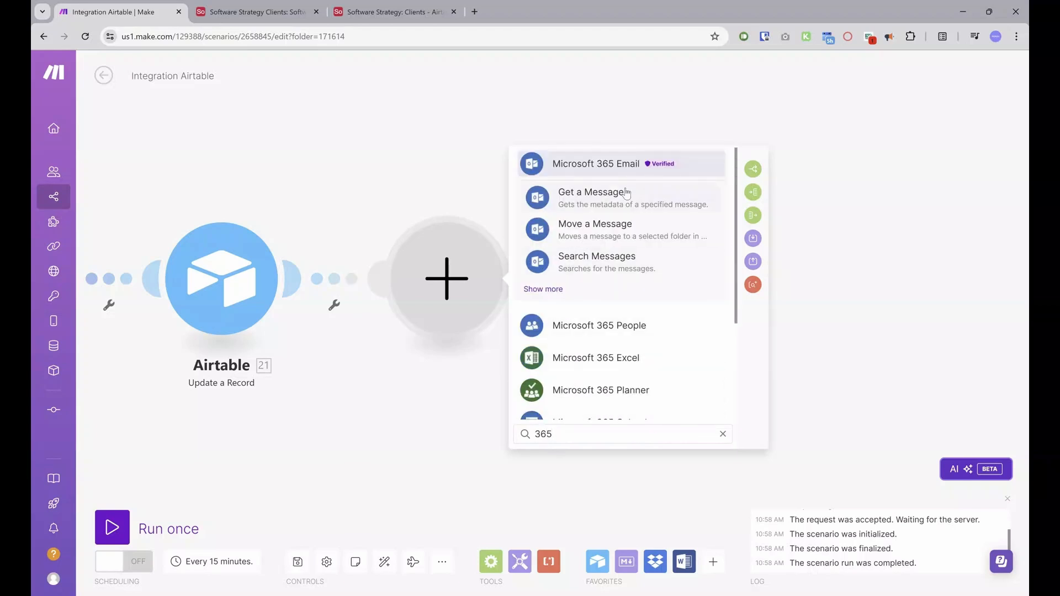
left_click(603, 170)
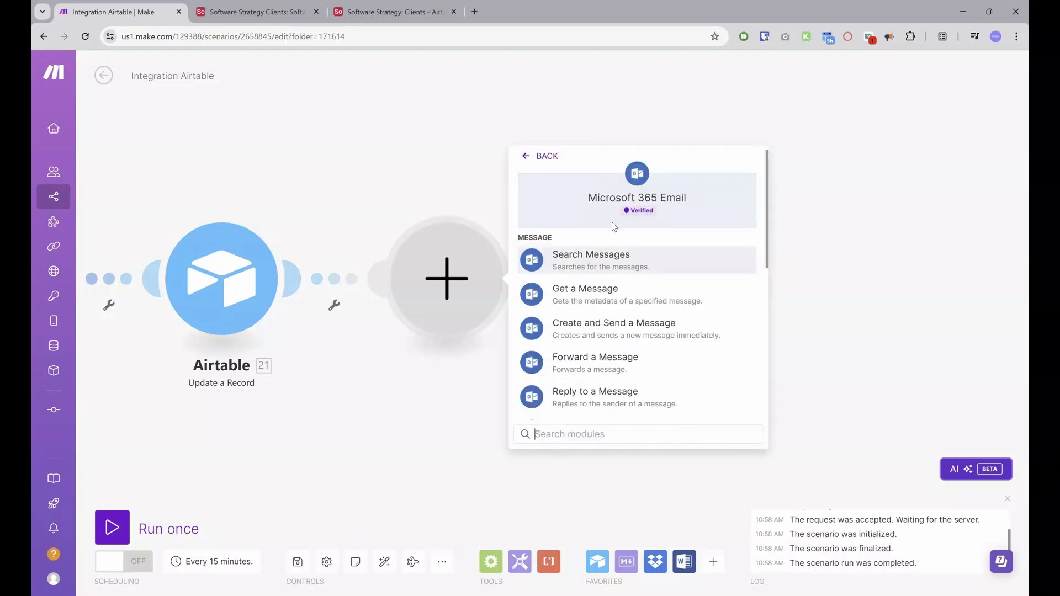
left_click(645, 331)
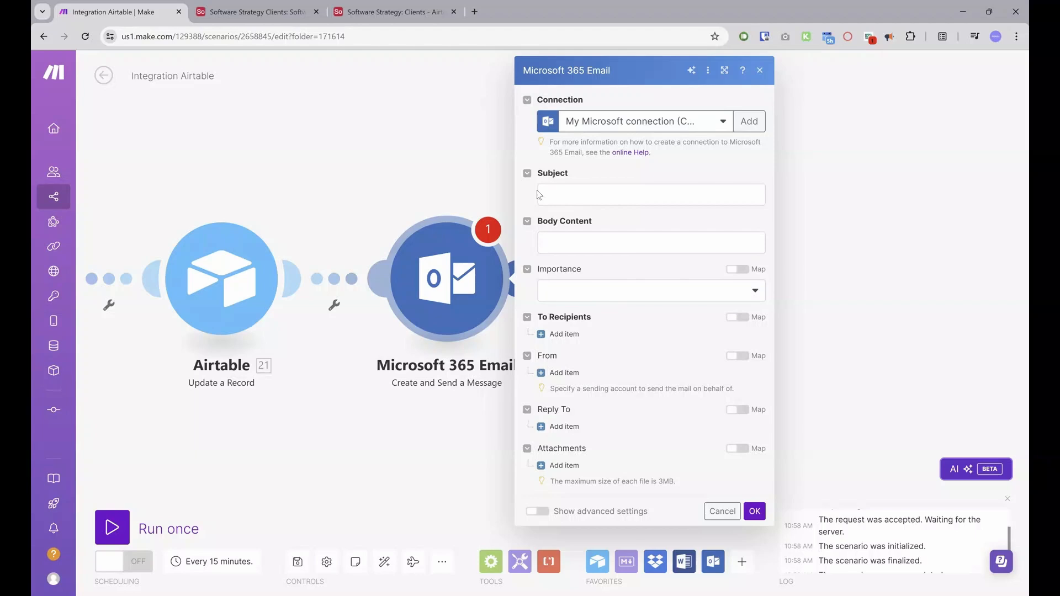
- Set the email subject to the Full Name from Airtable Watch Records followed by ", your report is ready"
left_click(579, 195)
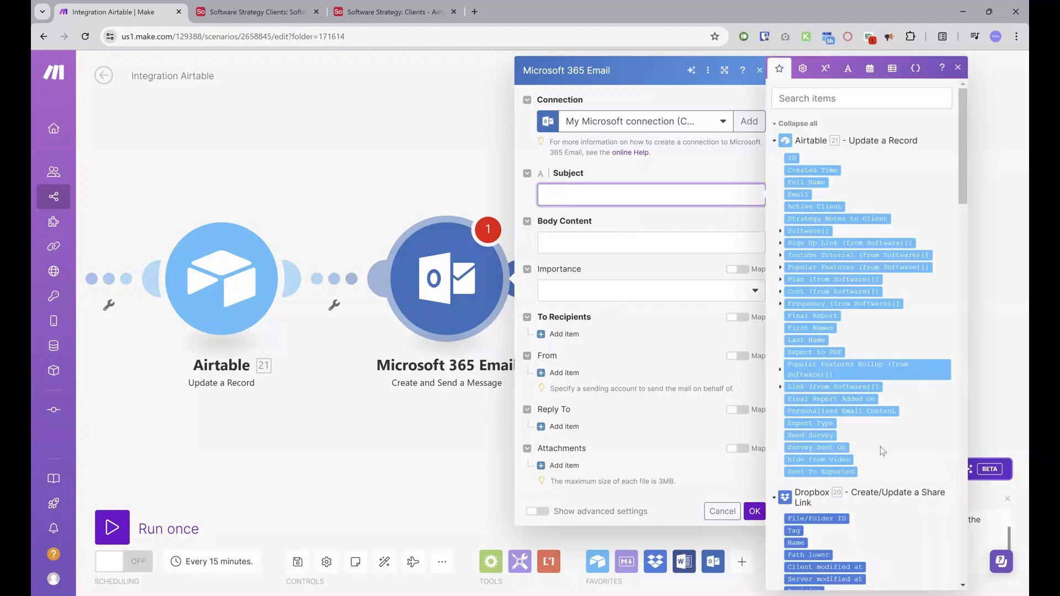
scroll(882, 451, "down", 15)
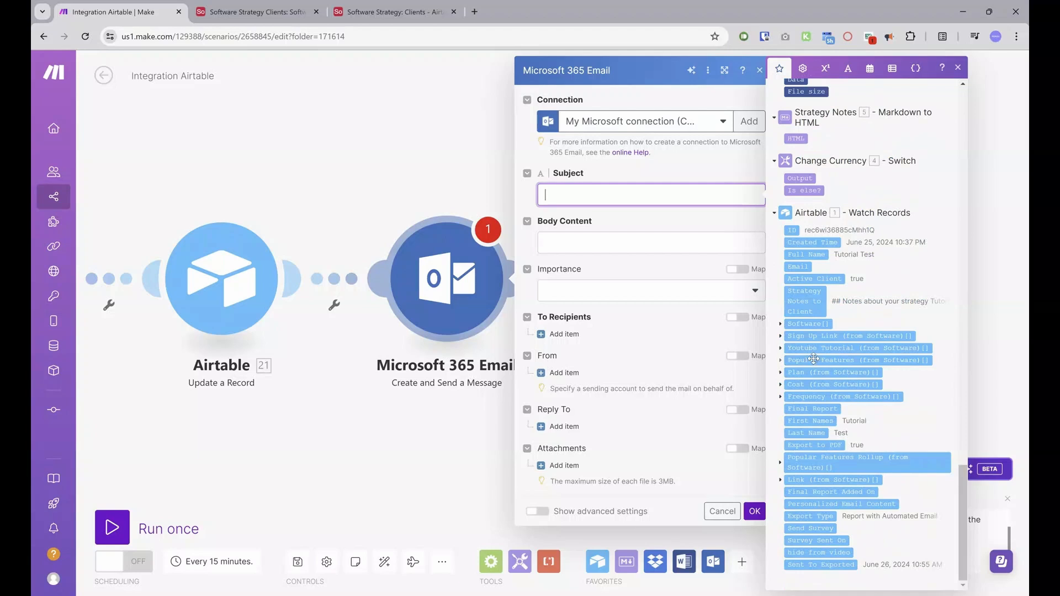
left_click_drag(811, 254, 593, 215)
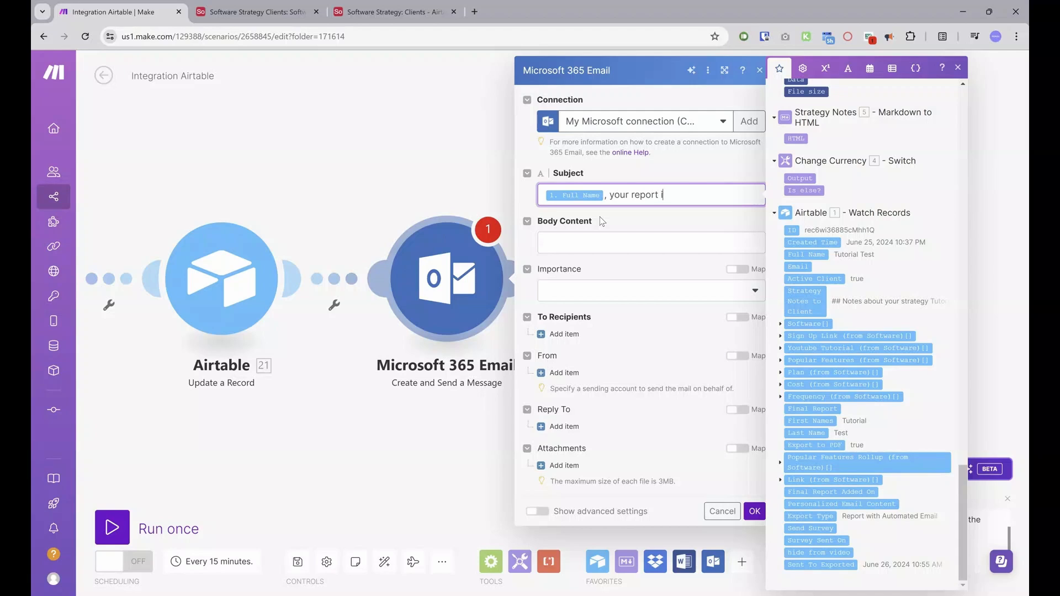
type(", your report is ready")
- Paste the copied HTML email template into the message's Body Content
left_click(568, 236)
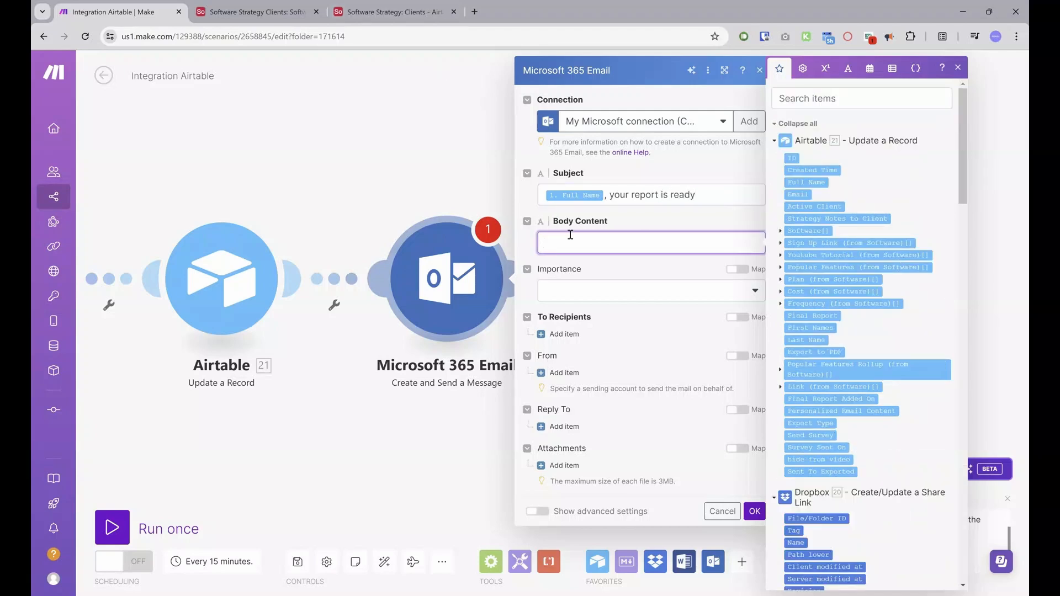
key("ctrl+v")
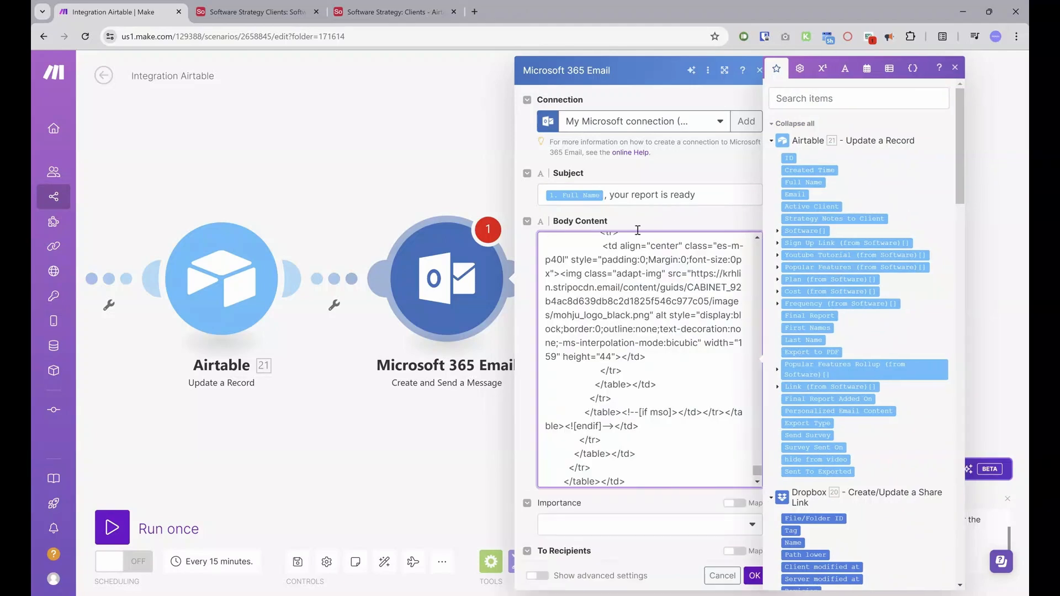
left_click(956, 69)
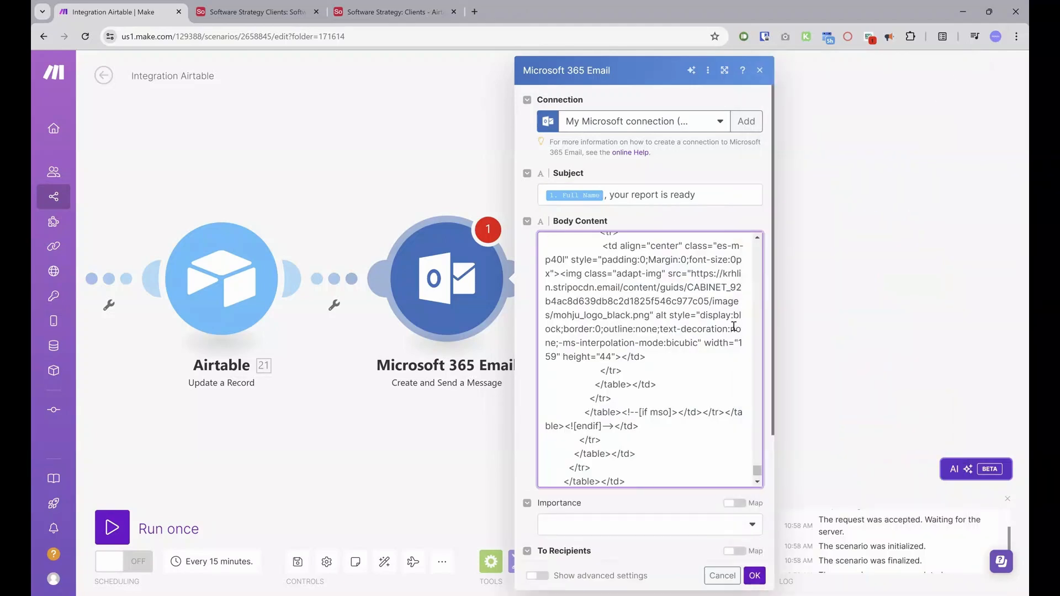
- Replace the name placeholder after "This is major," in the body with First Names from Airtable Watch Records
left_click_drag(751, 464, 763, 346)
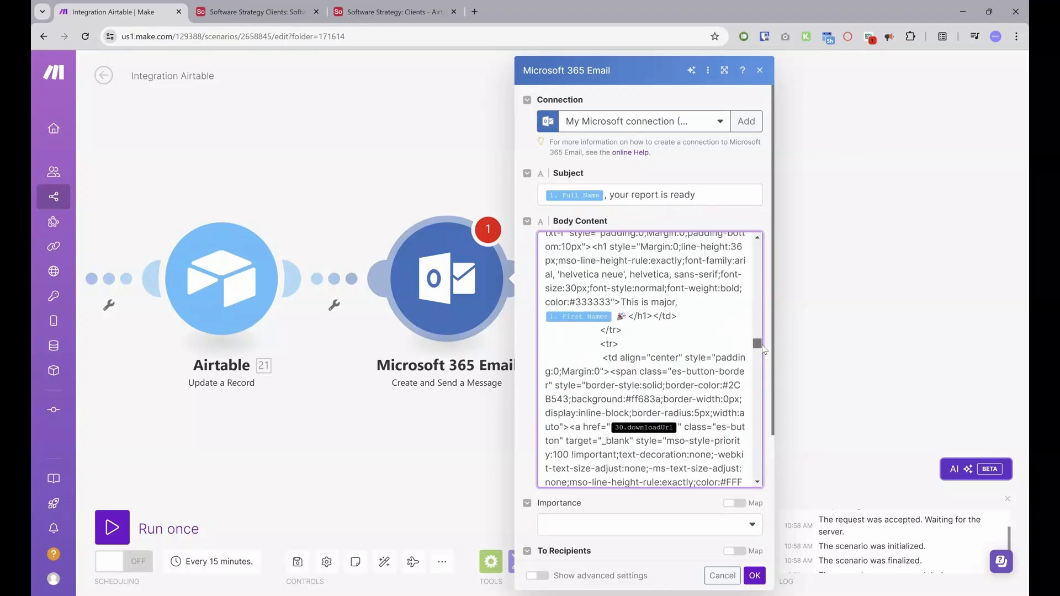
left_click(616, 319)
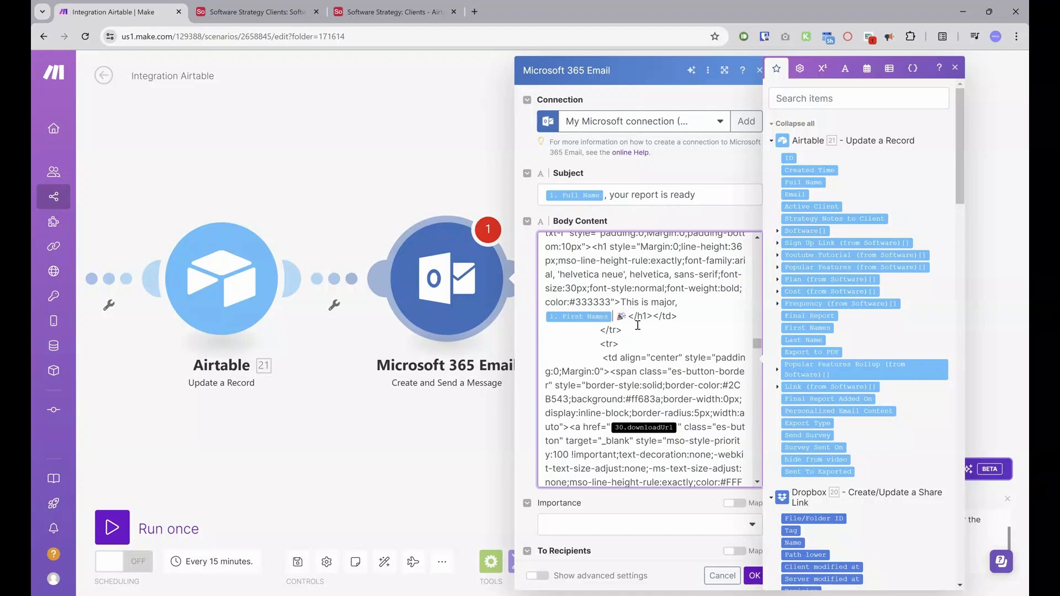
key("BackSpace")
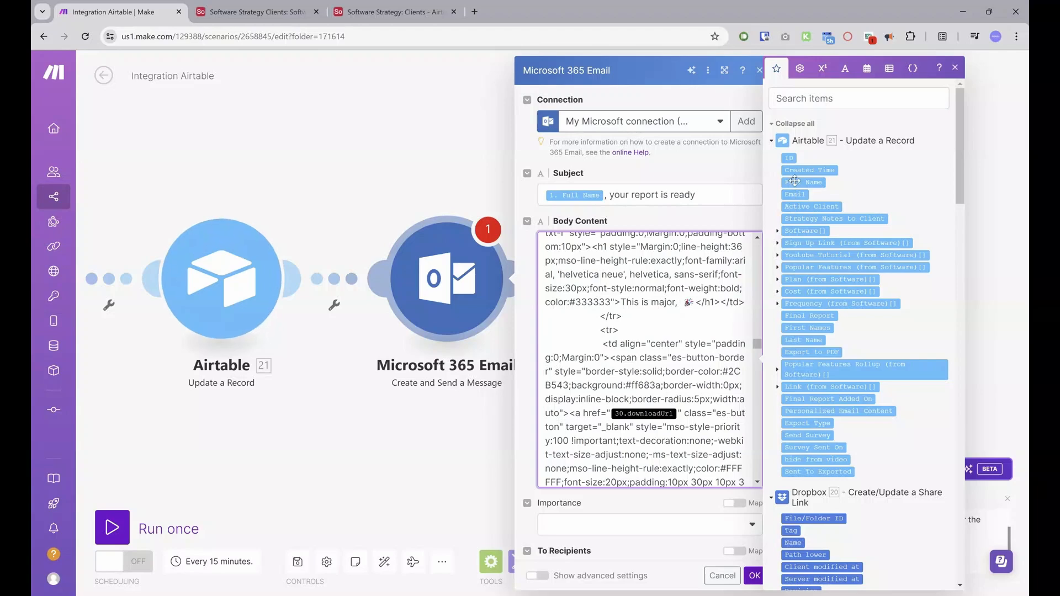
scroll(831, 340, "down", 1)
scroll(831, 341, "down", 15)
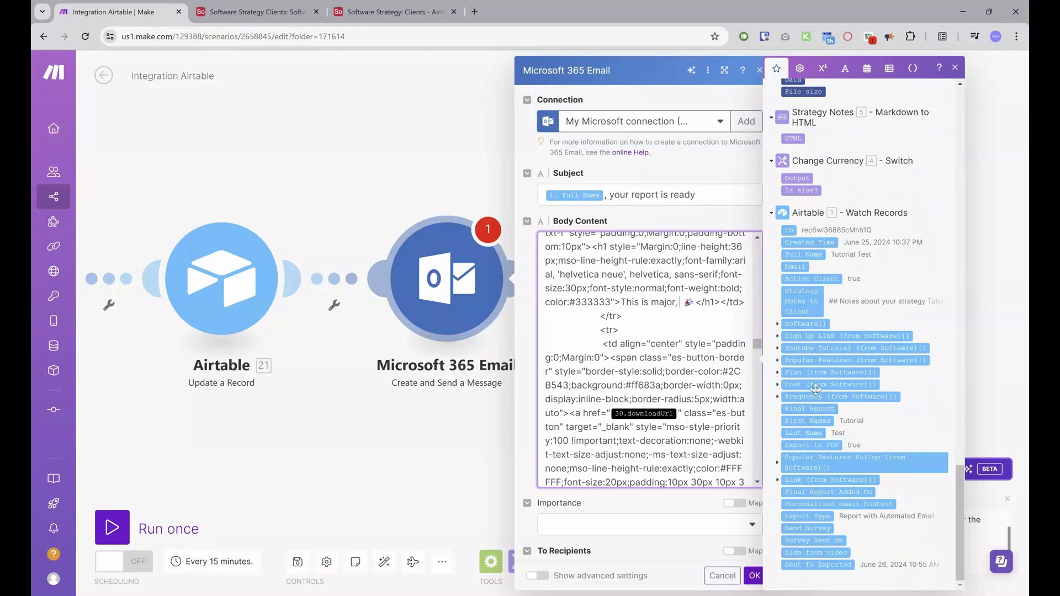
left_click_drag(790, 411, 681, 300)
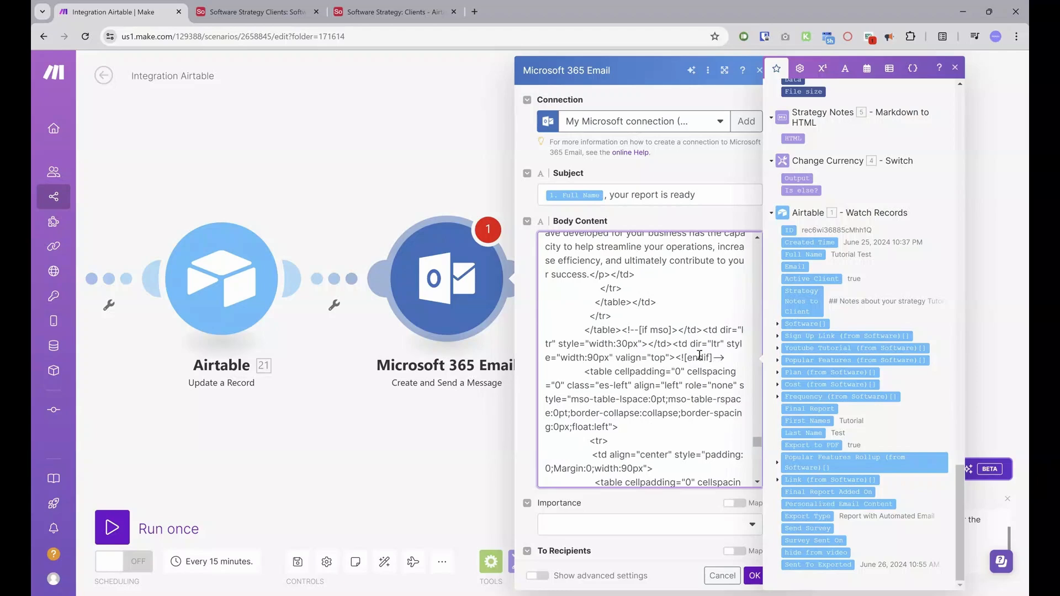
- Replace the 30.downloadUrl placeholder in the button's href with the Download Url from the Dropbox Create/Update a Share Link module
scroll(699, 355, "up", 10)
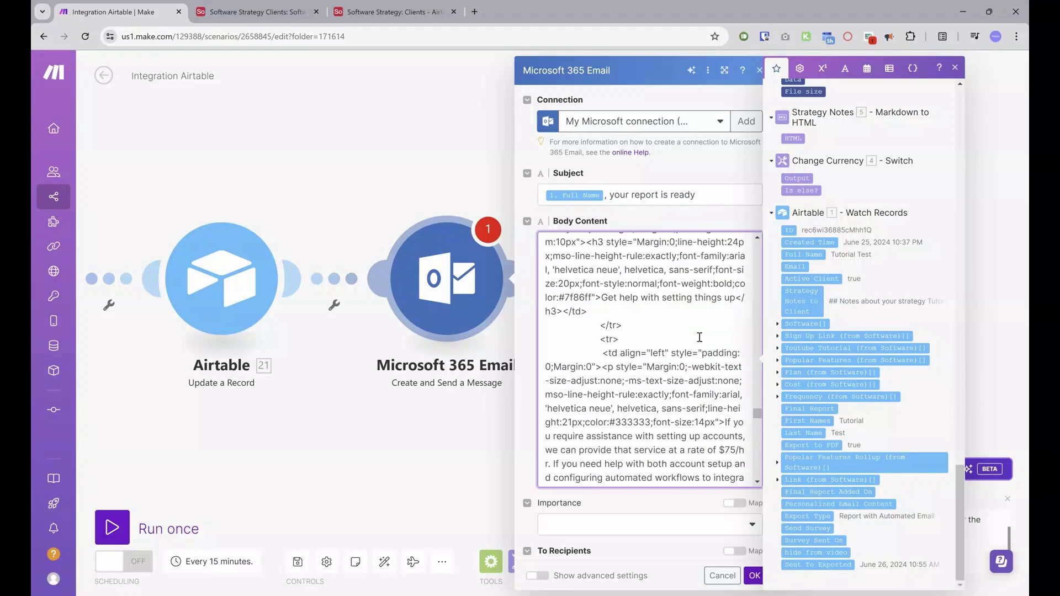
left_click_drag(757, 412, 756, 345)
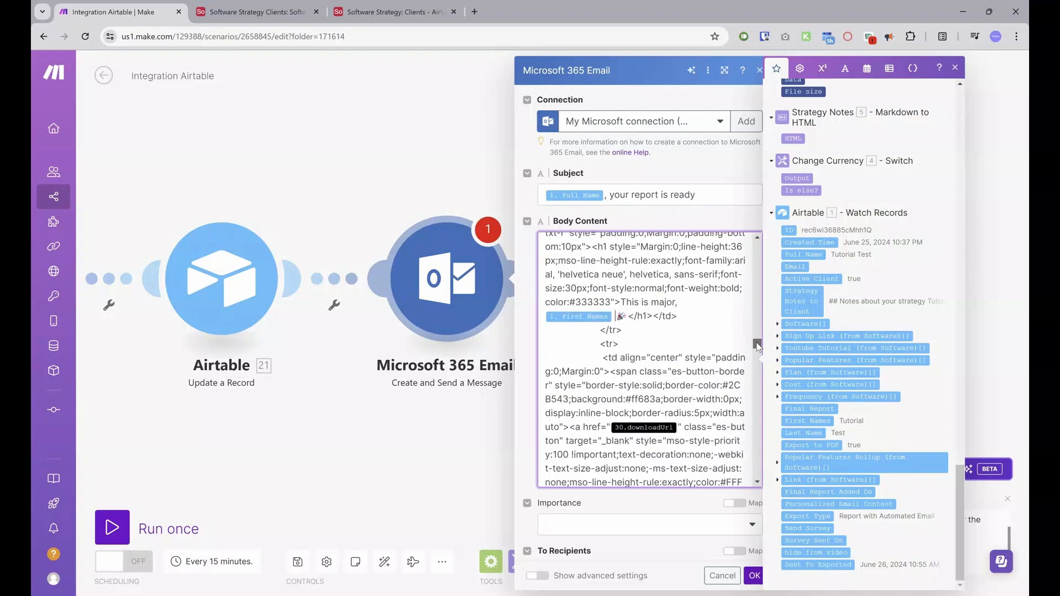
scroll(668, 388, "down", 1)
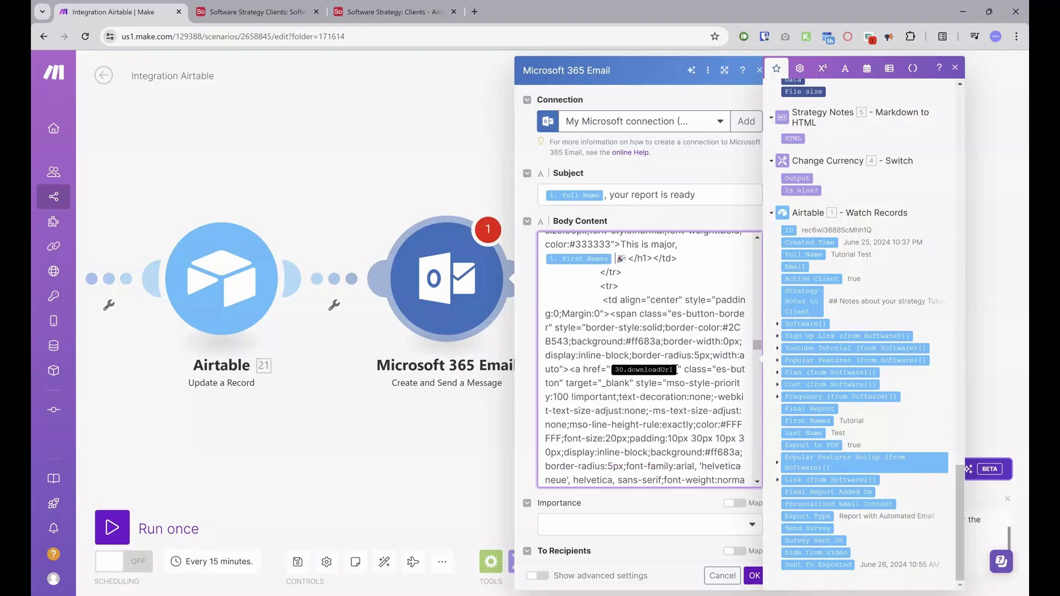
left_click(674, 365)
key("BackSpace")
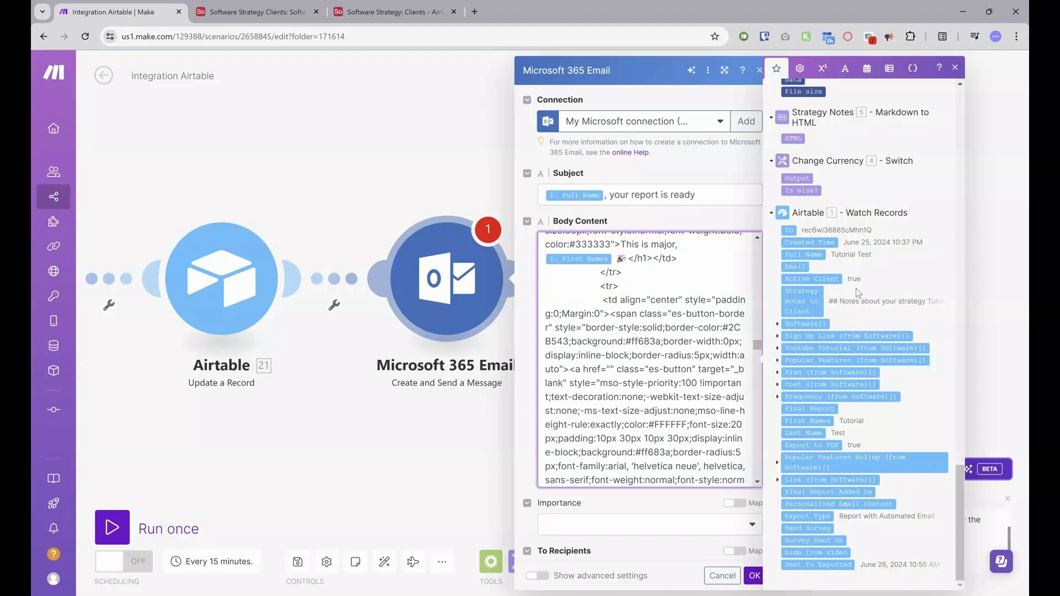
scroll(850, 298, "up", 20)
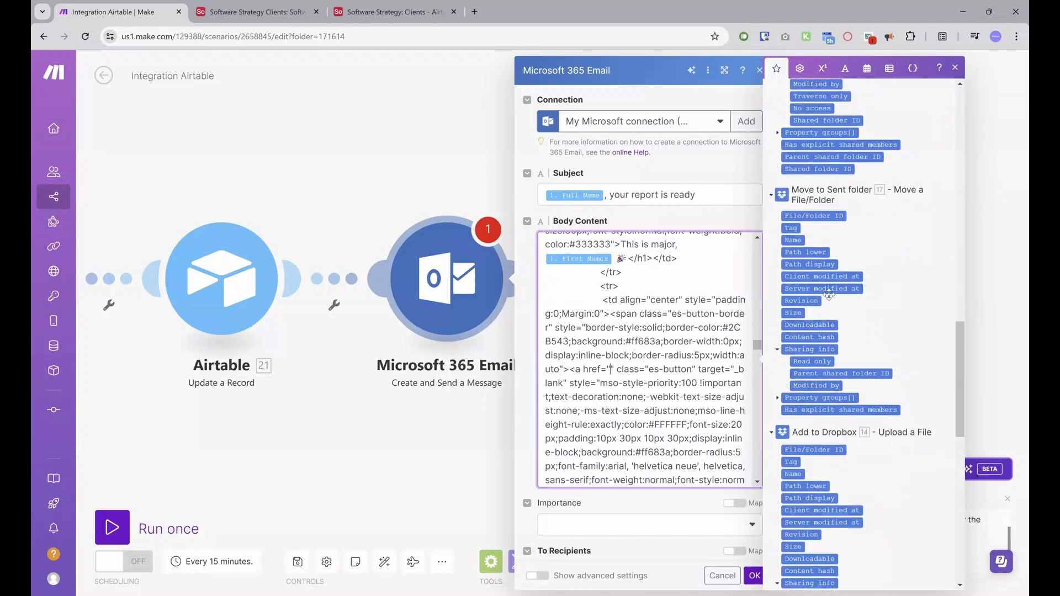
scroll(823, 299, "down", 7)
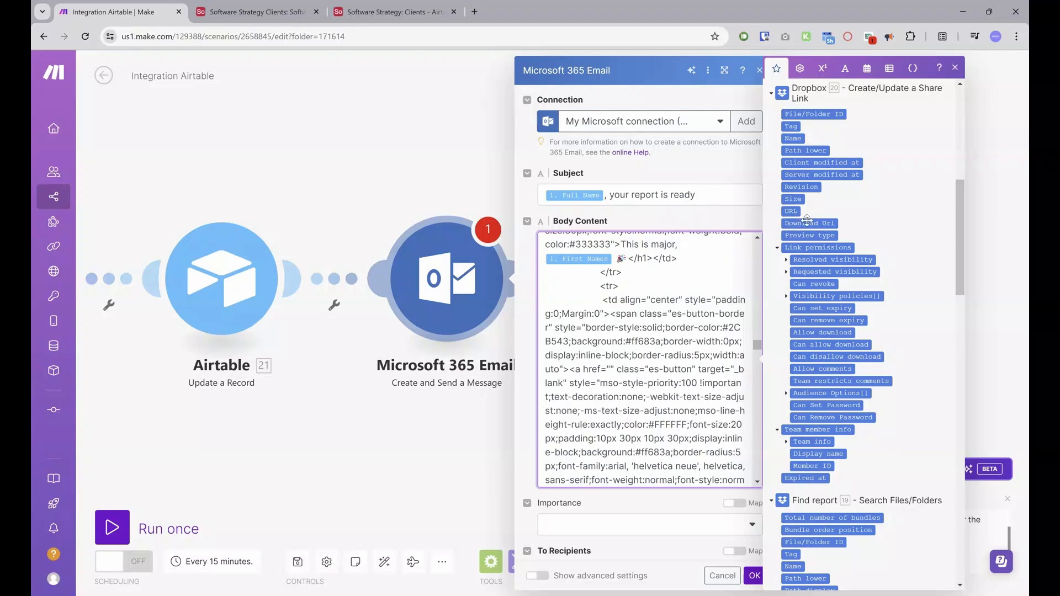
left_click_drag(806, 225, 610, 380)
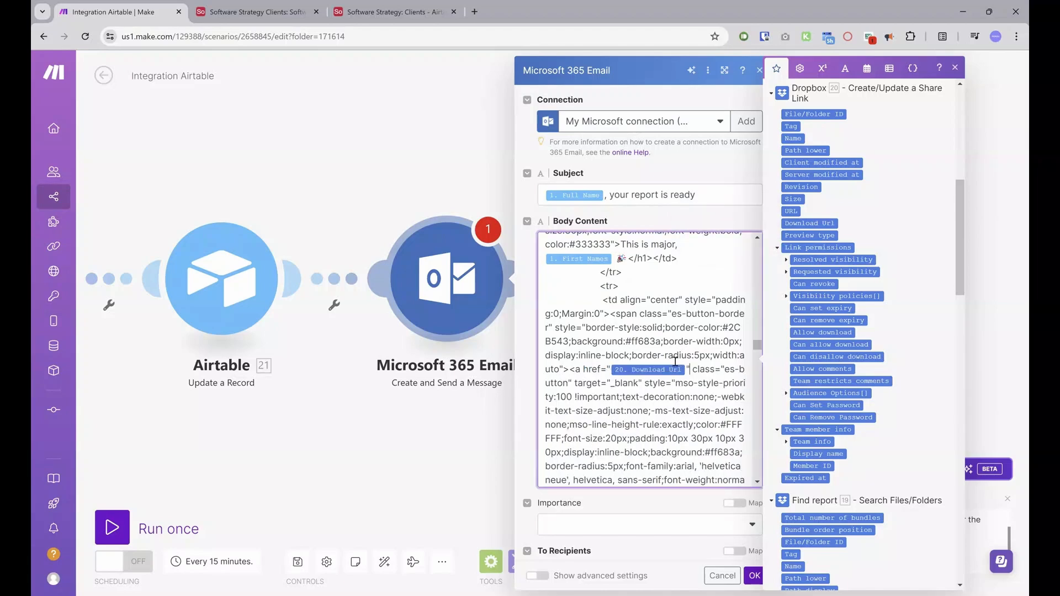
- Replace the 53.data placeholder in the body's paragraph with the HTML output of the Strategy Notes Markdown to HTML module
scroll(679, 359, "down", 3)
scroll(684, 351, "down", 10)
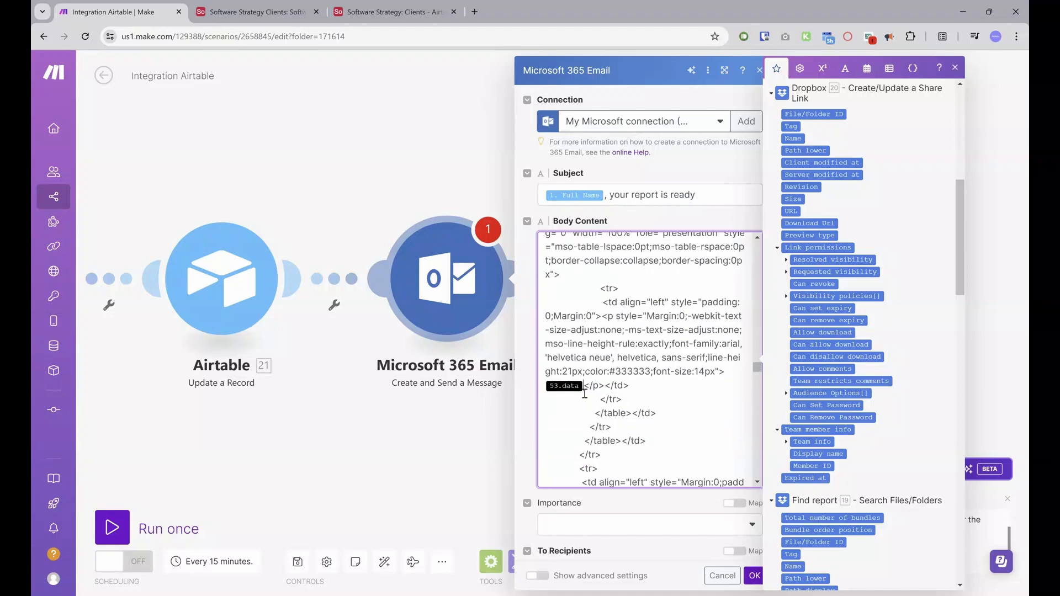
key("BackSpace")
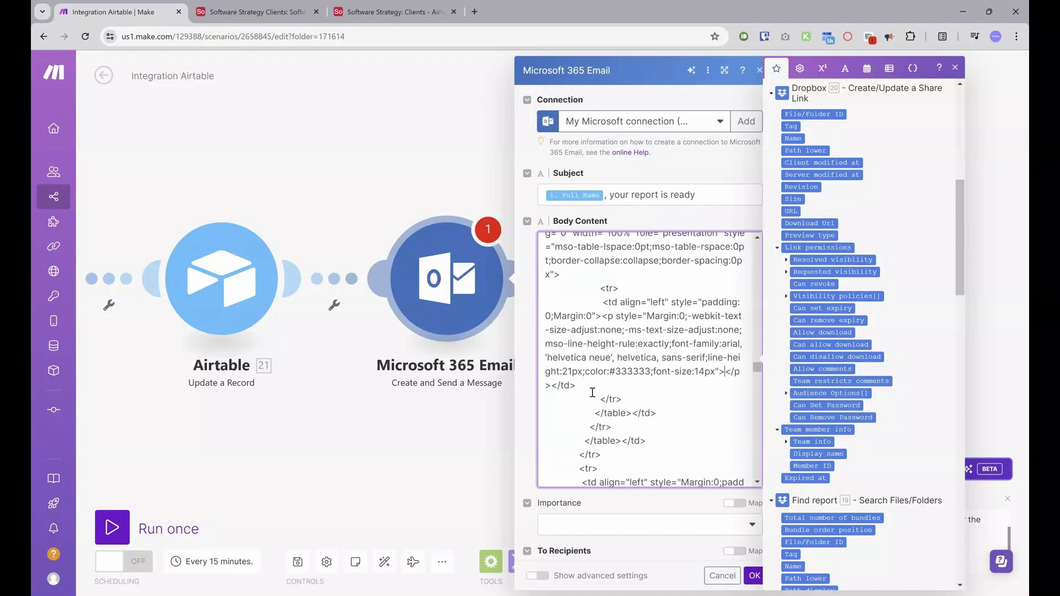
scroll(828, 191, "up", 4)
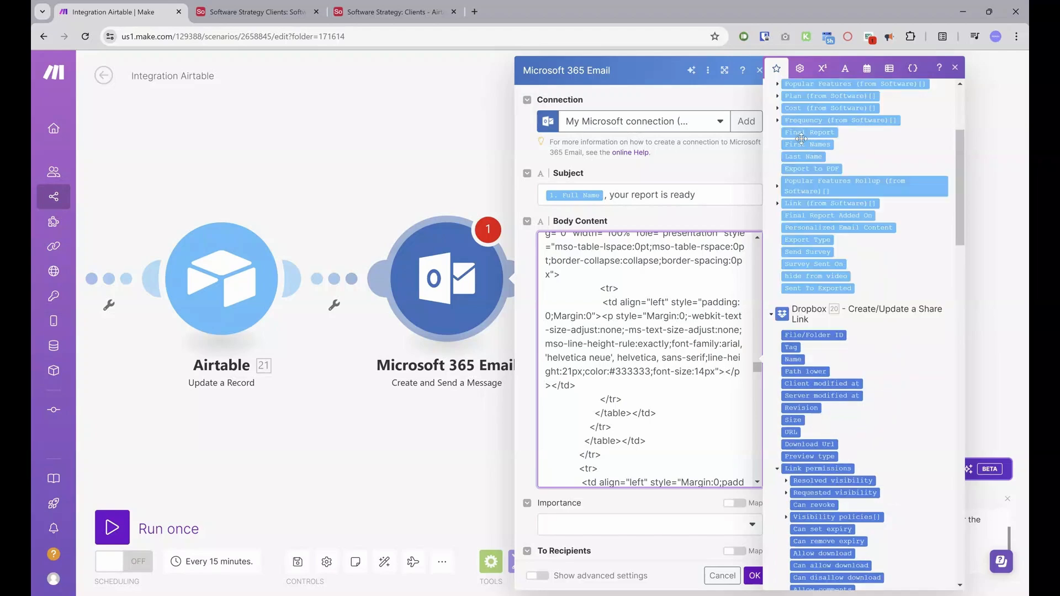
scroll(804, 144, "up", 4)
scroll(814, 254, "down", 12)
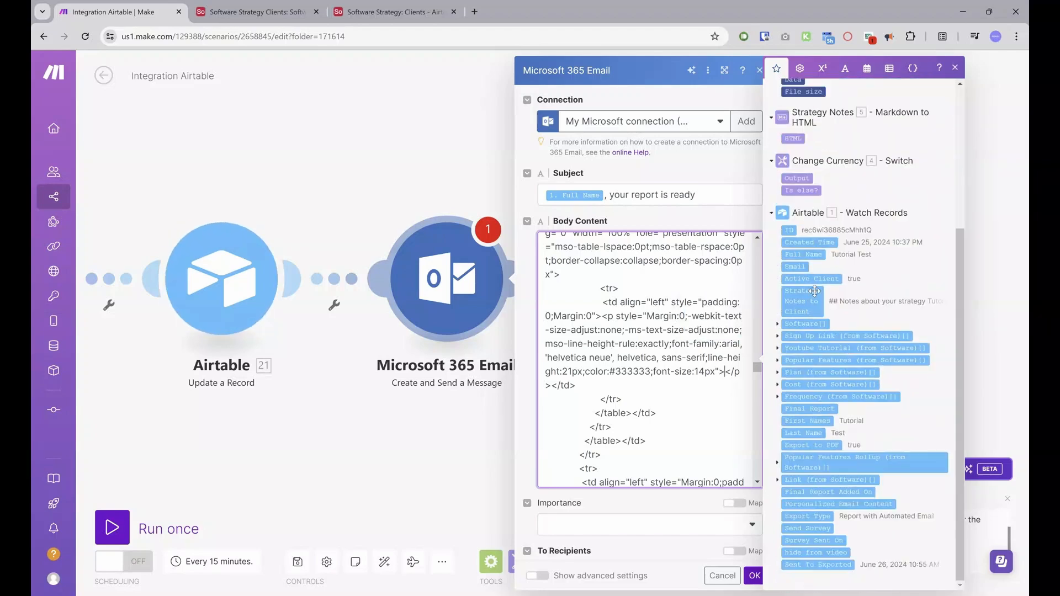
scroll(814, 253, "up", 1)
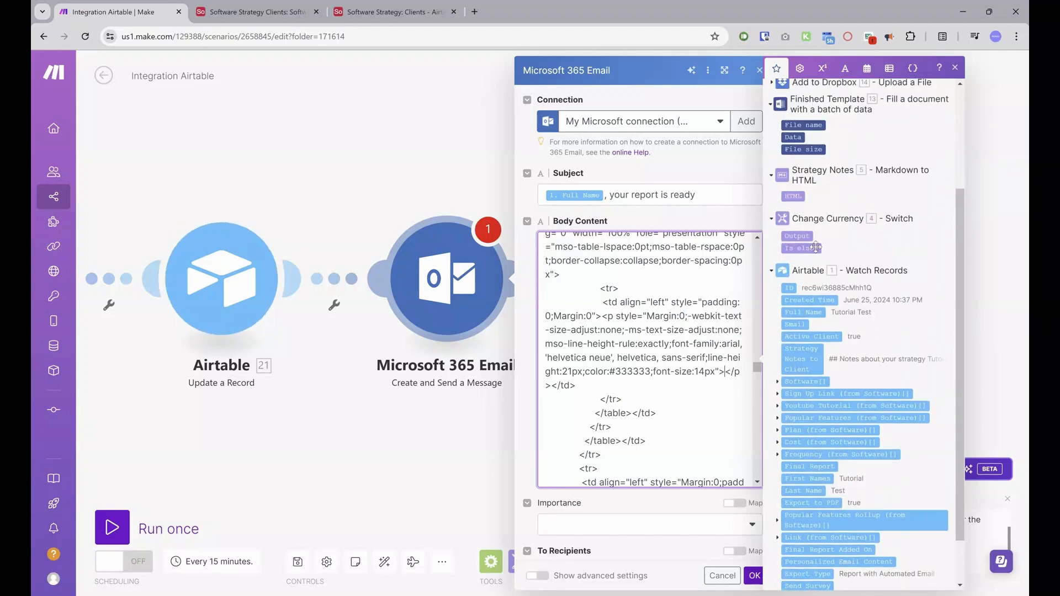
left_click(792, 197)
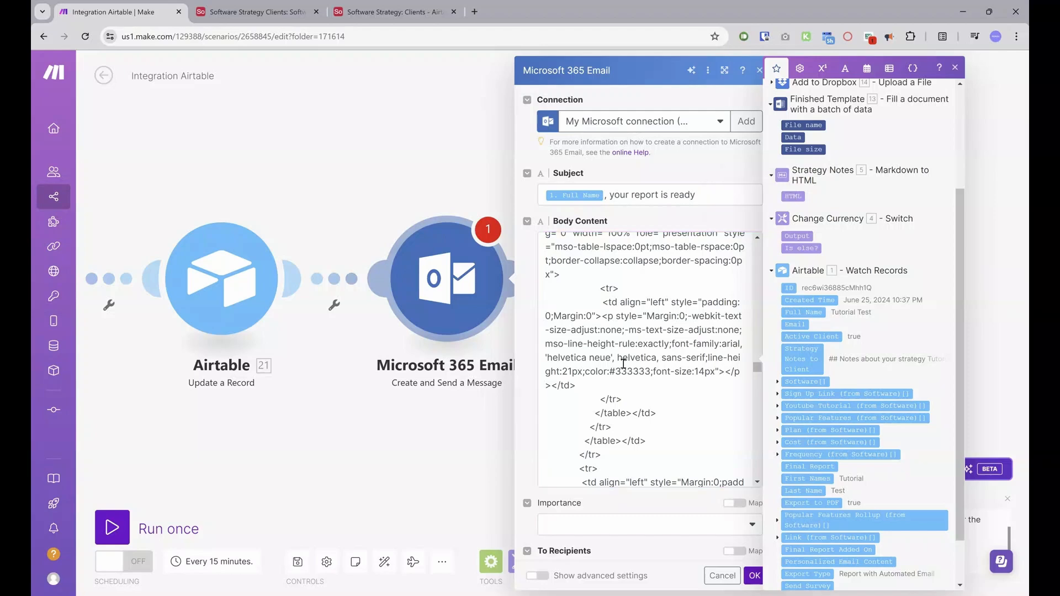
left_click(551, 385)
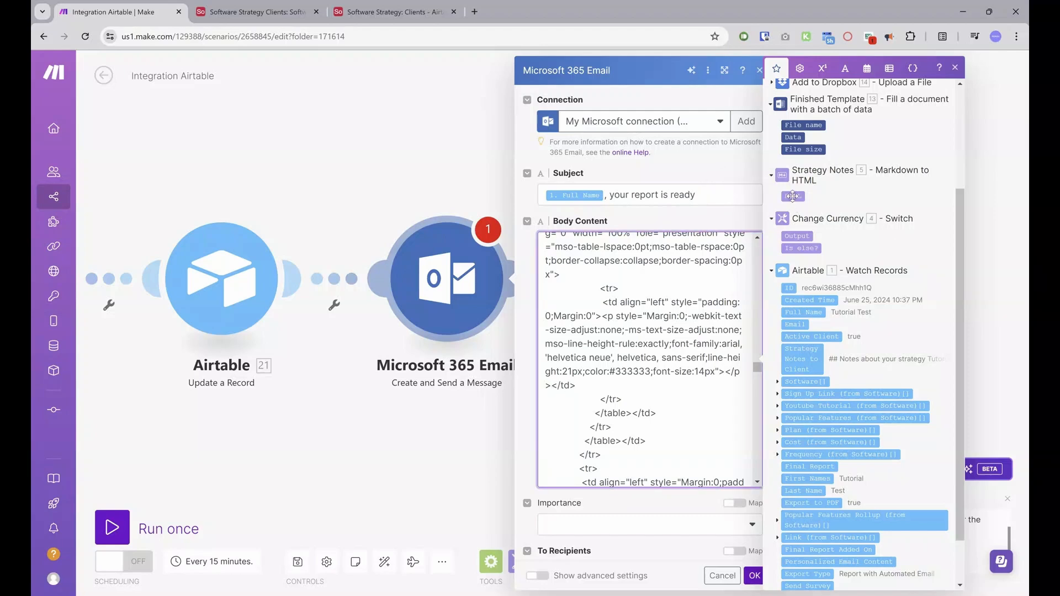
left_click_drag(793, 197, 550, 392)
- Add a To recipient to the Microsoft 365 email, using Email from Airtable Watch Records as the email address
scroll(661, 352, "down", 3)
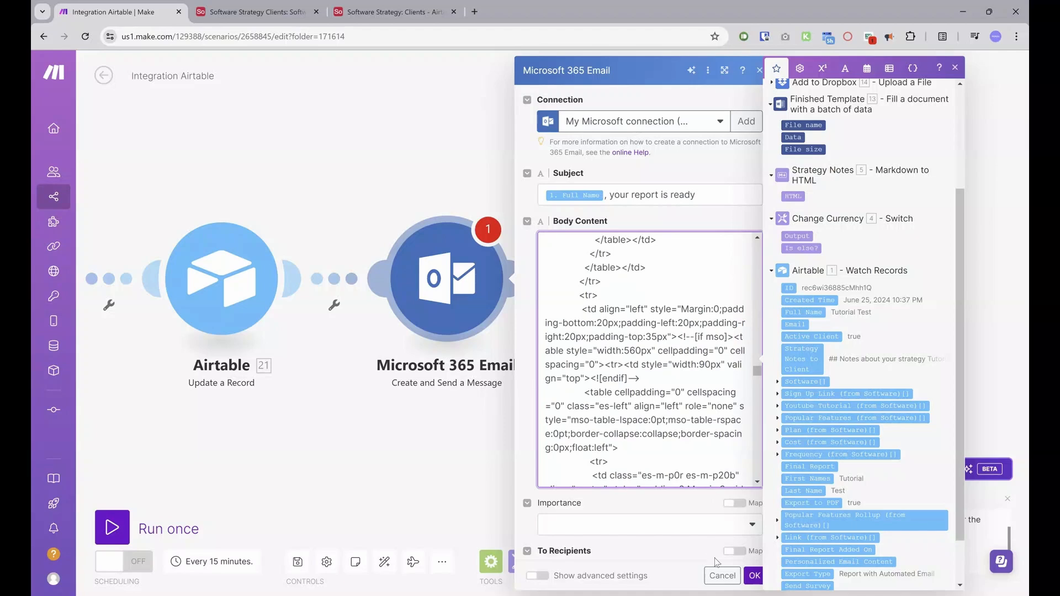
left_click(665, 539)
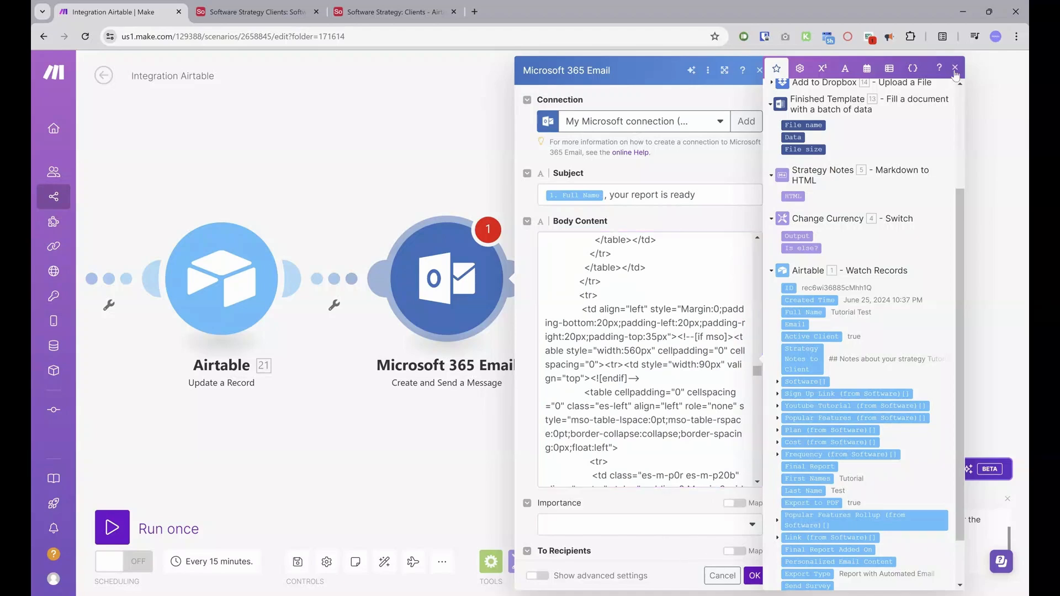
left_click(956, 69)
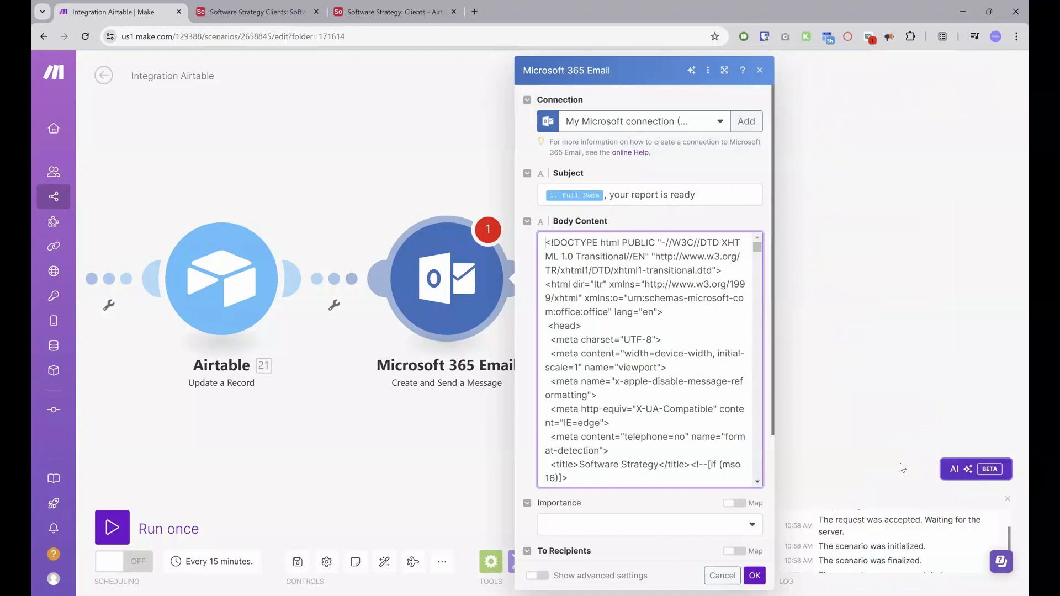
scroll(768, 513, "down", 3)
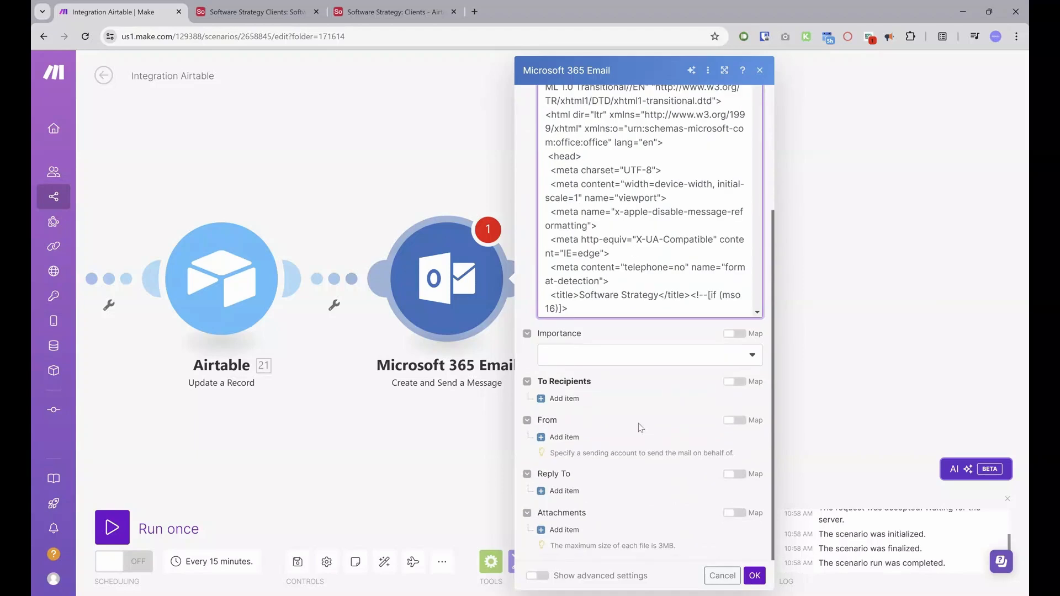
left_click(561, 399)
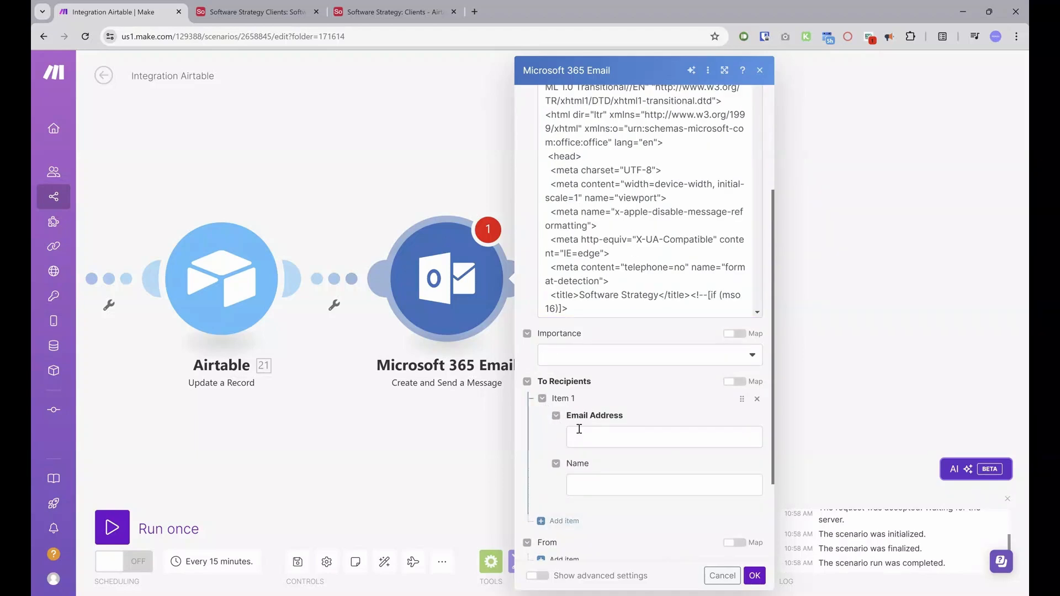
left_click(579, 429)
scroll(788, 264, "down", 5)
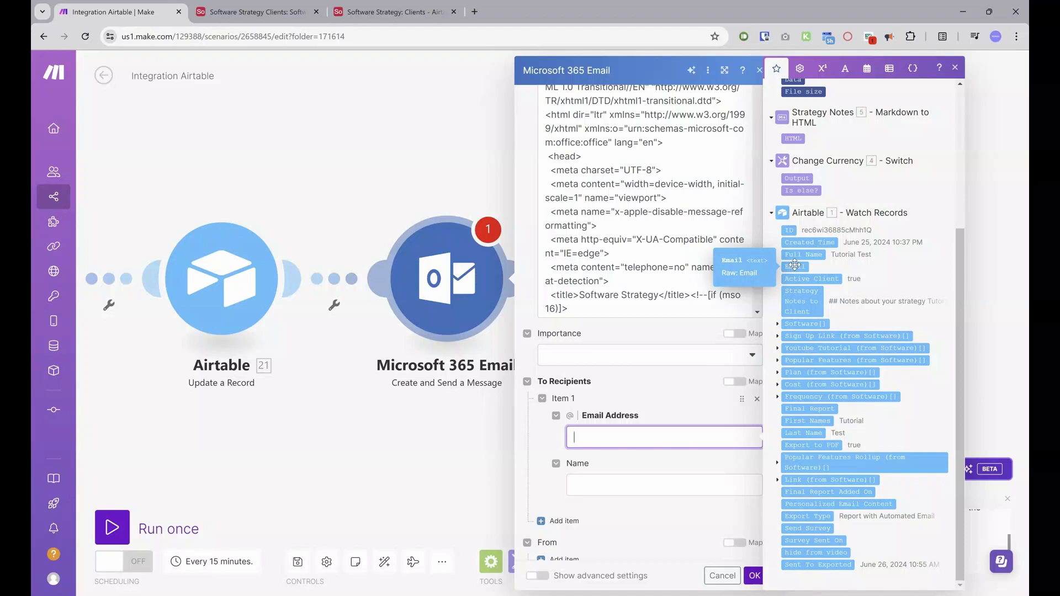
left_click_drag(794, 265, 611, 439)
- Set the recipient's name to Full Name from Airtable Watch Records, and save the module and scenario
left_click(601, 484)
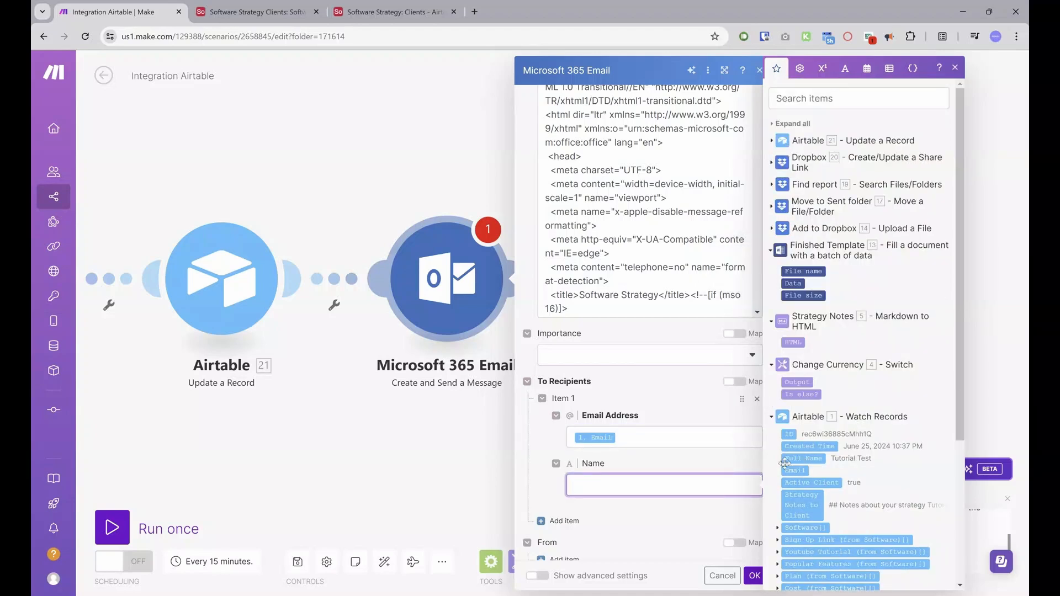
left_click(801, 458)
scroll(718, 497, "down", 2)
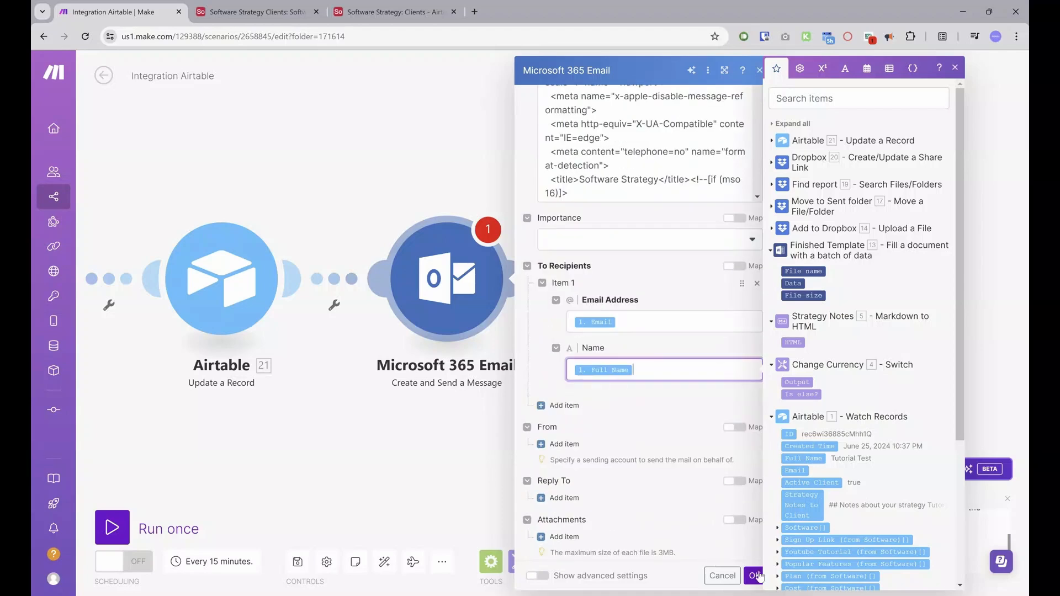
left_click(754, 577)
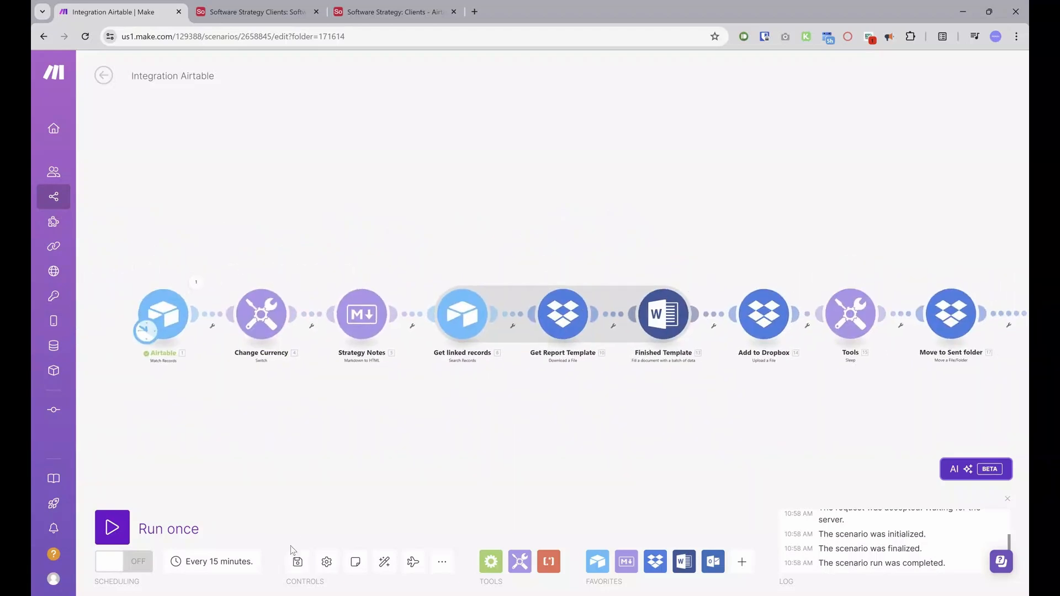
left_click(307, 562)
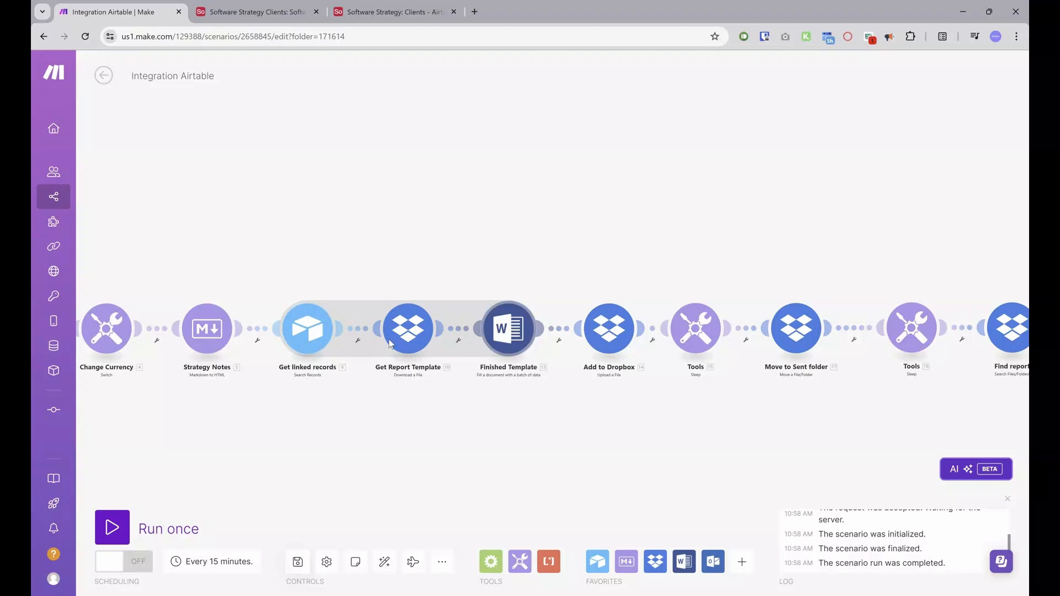
- Switch to the Airtable client record and paste the client's email address into its Email field
left_click_drag(408, 440, 563, 376)
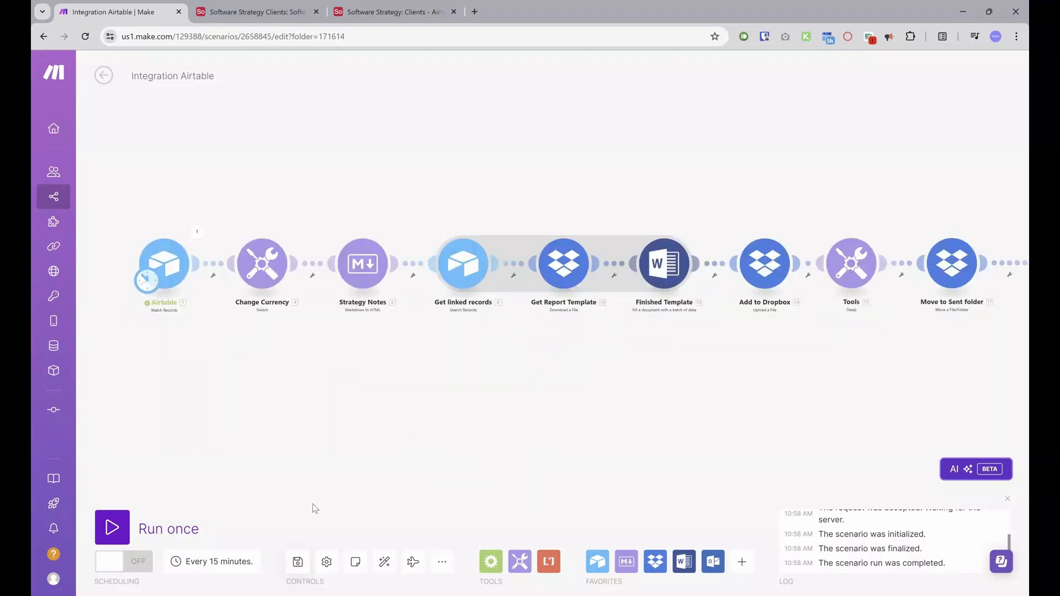
left_click(394, 7)
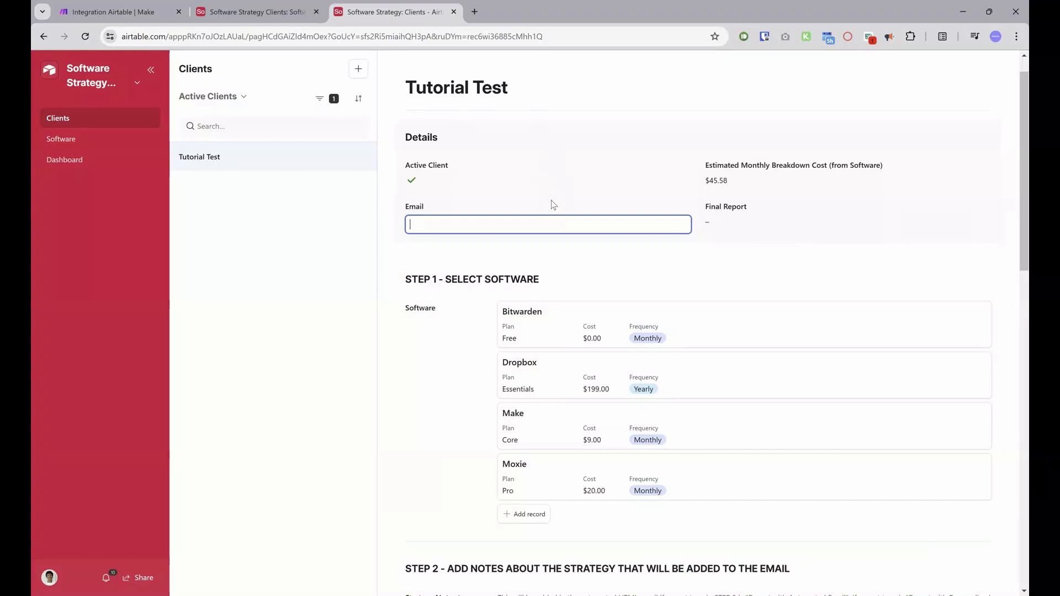
scroll(554, 206, "down", 15)
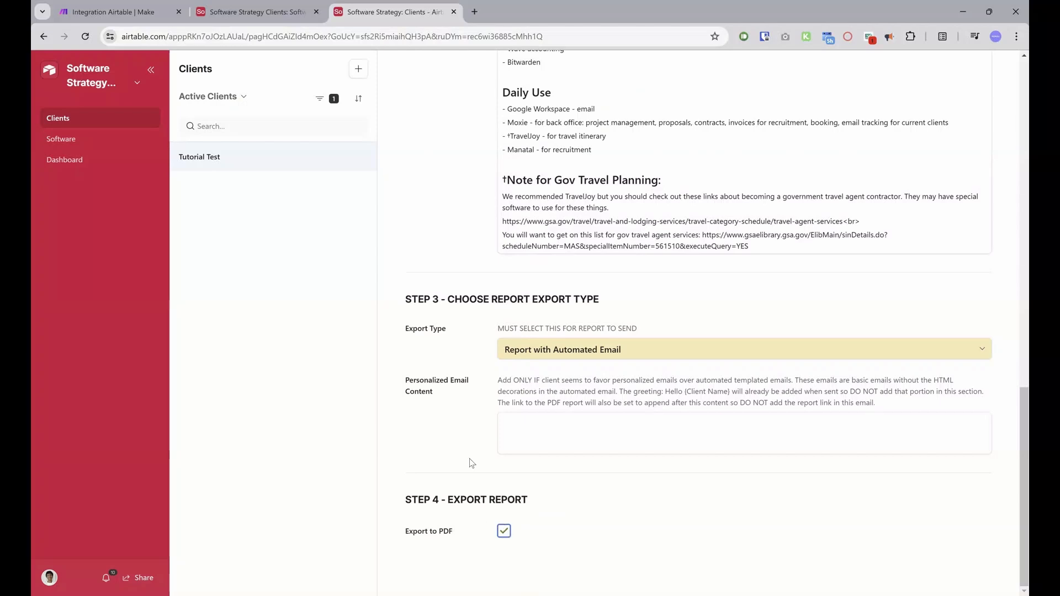
scroll(473, 463, "up", 15)
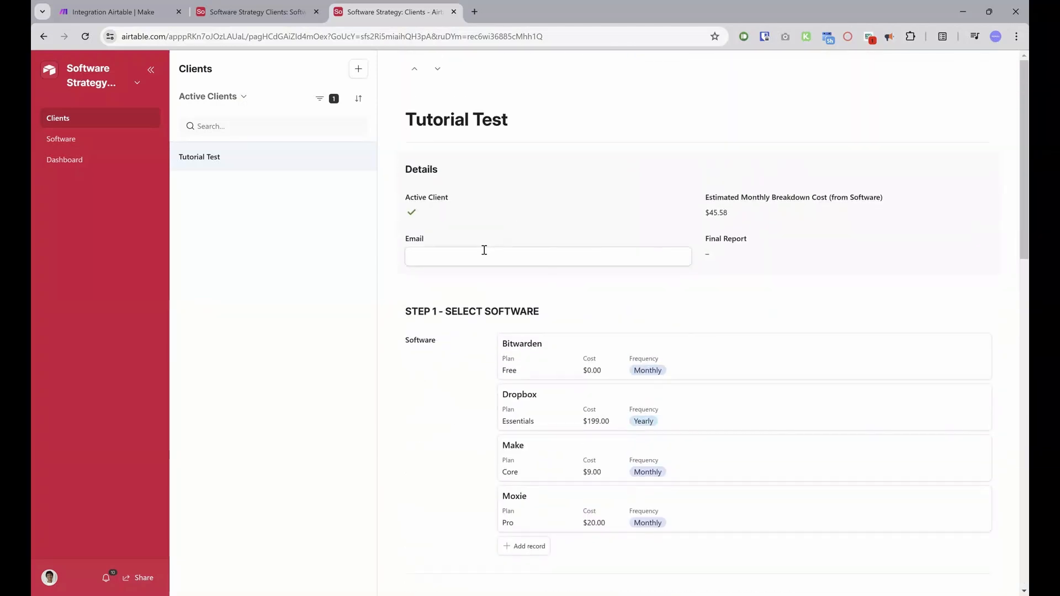
left_click(484, 253)
key("ctrl+v")
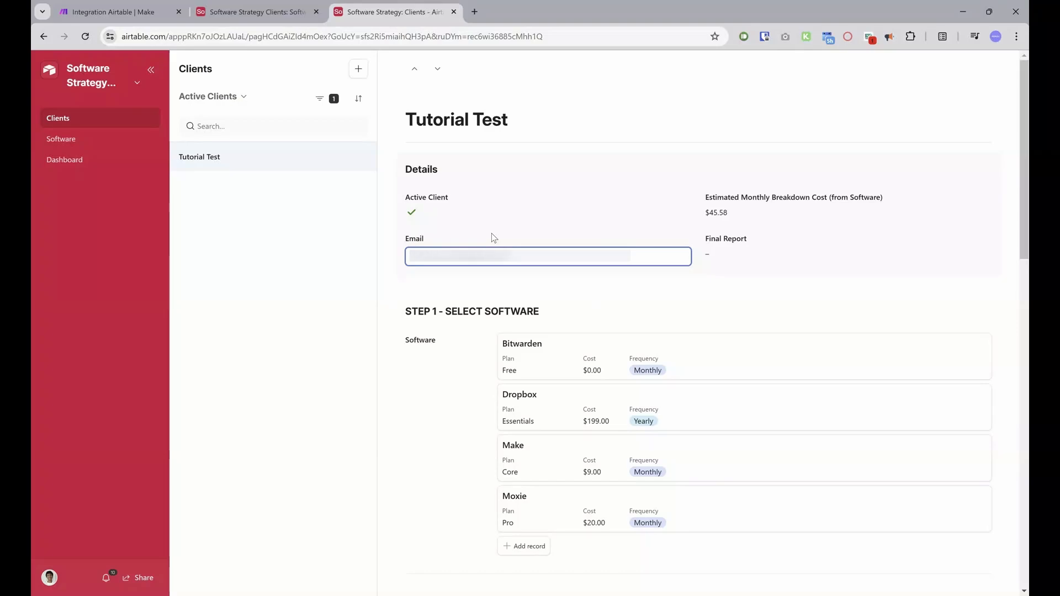
- Return to the Make scenario, run it once and follow the modules' progress
left_click(137, 16)
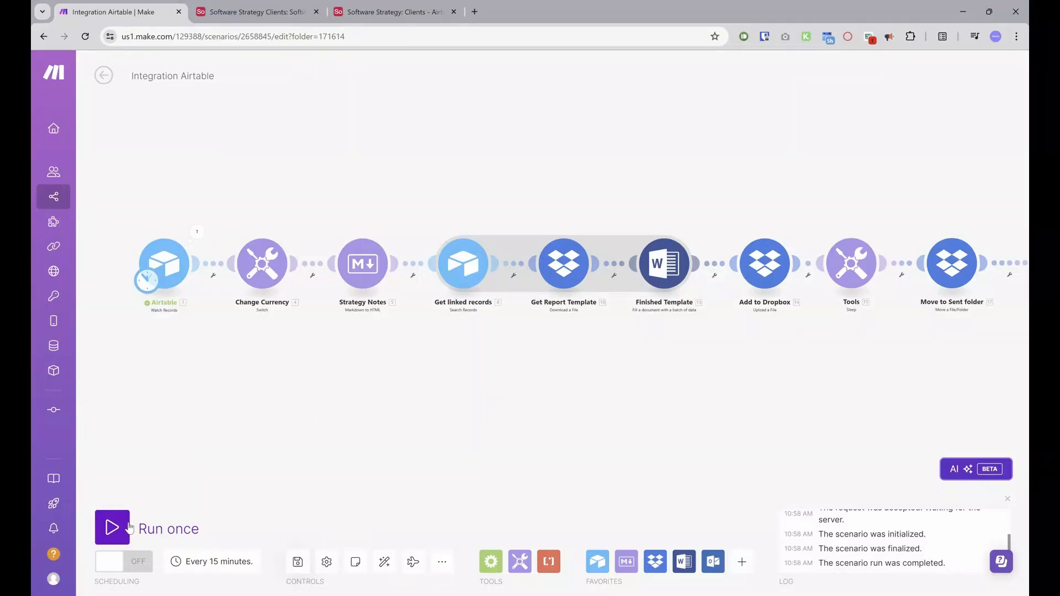
left_click(118, 536)
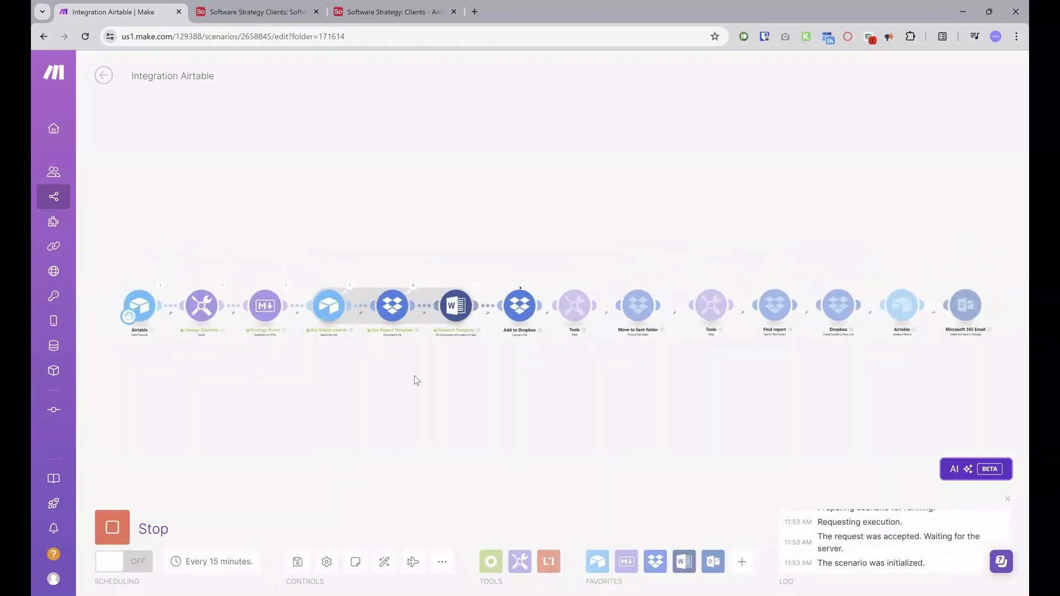
scroll(409, 359, "up", 5)
scroll(433, 314, "up", 2)
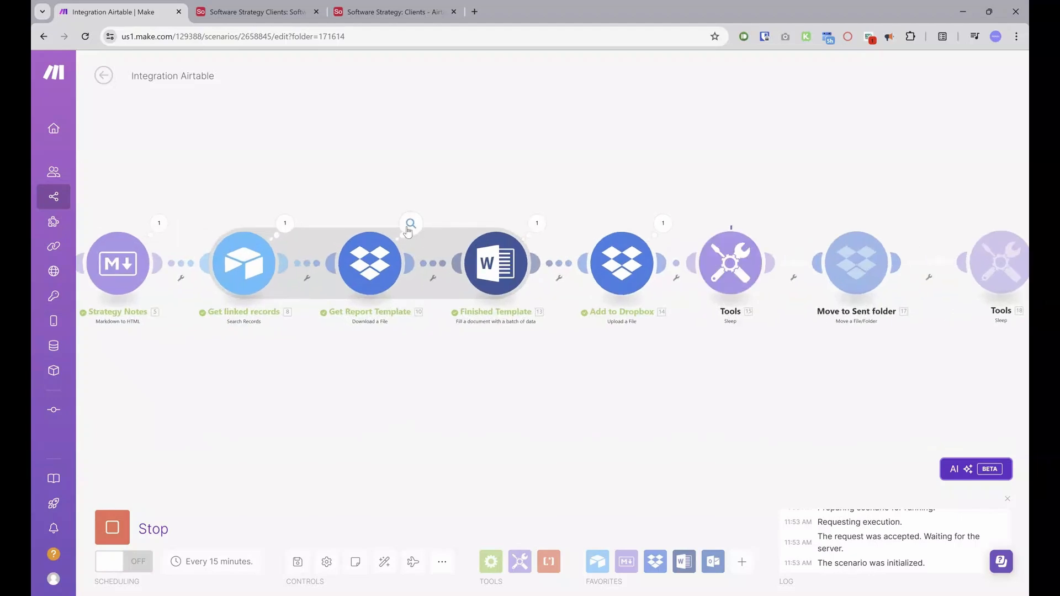
- Inspect the first two operations of the Get Report Template module's run output
left_click(411, 224)
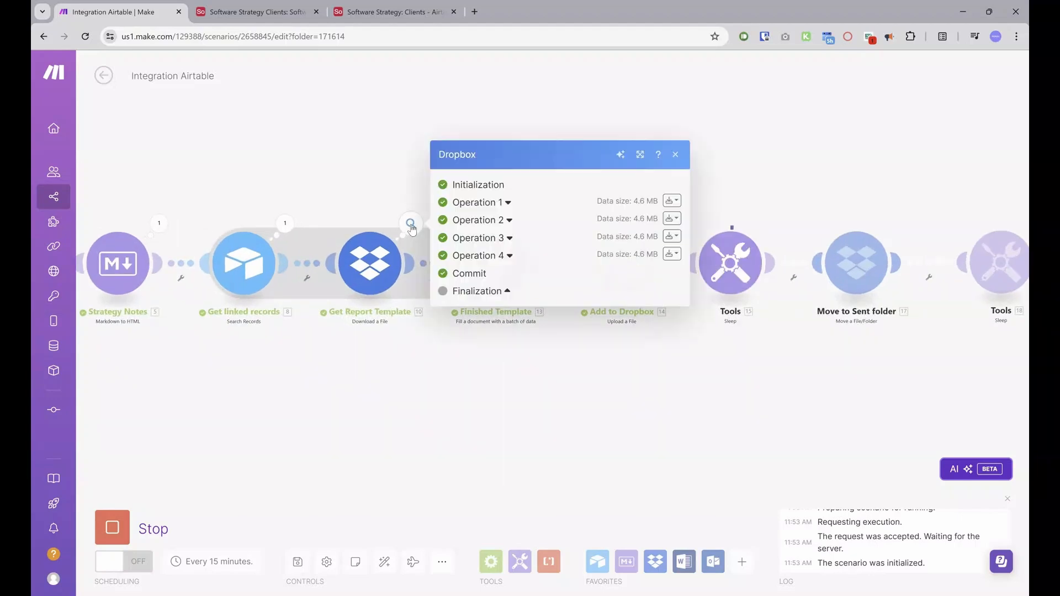
left_click(503, 203)
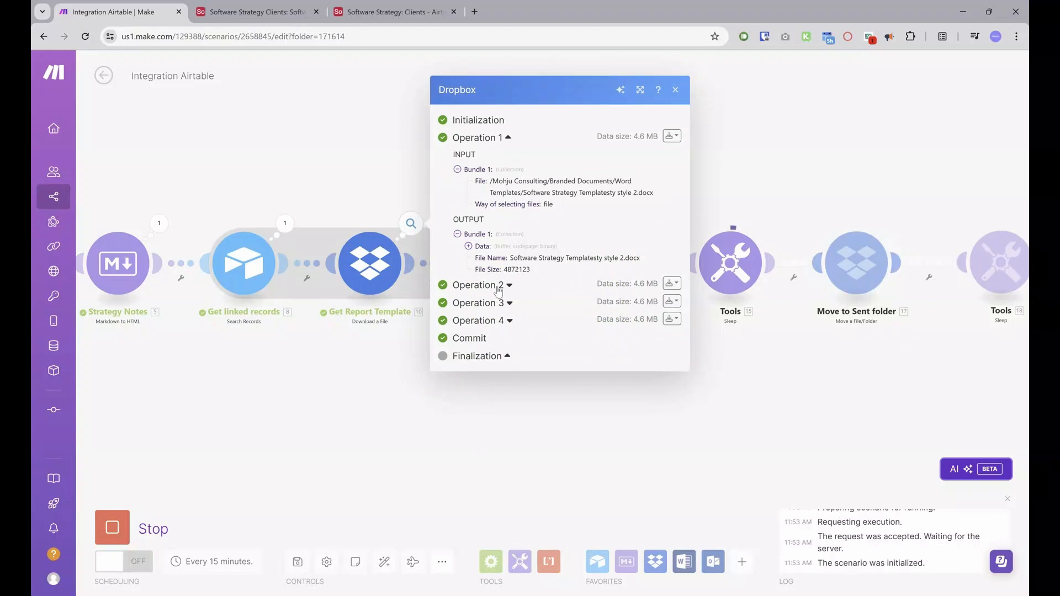
left_click(500, 286)
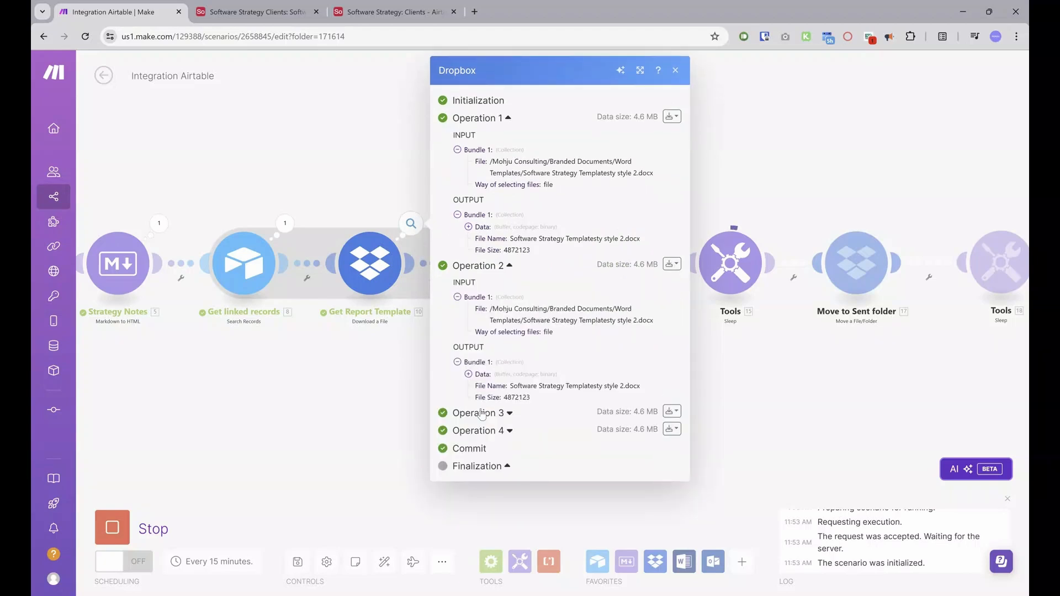
left_click(676, 75)
scroll(350, 363, "down", 3)
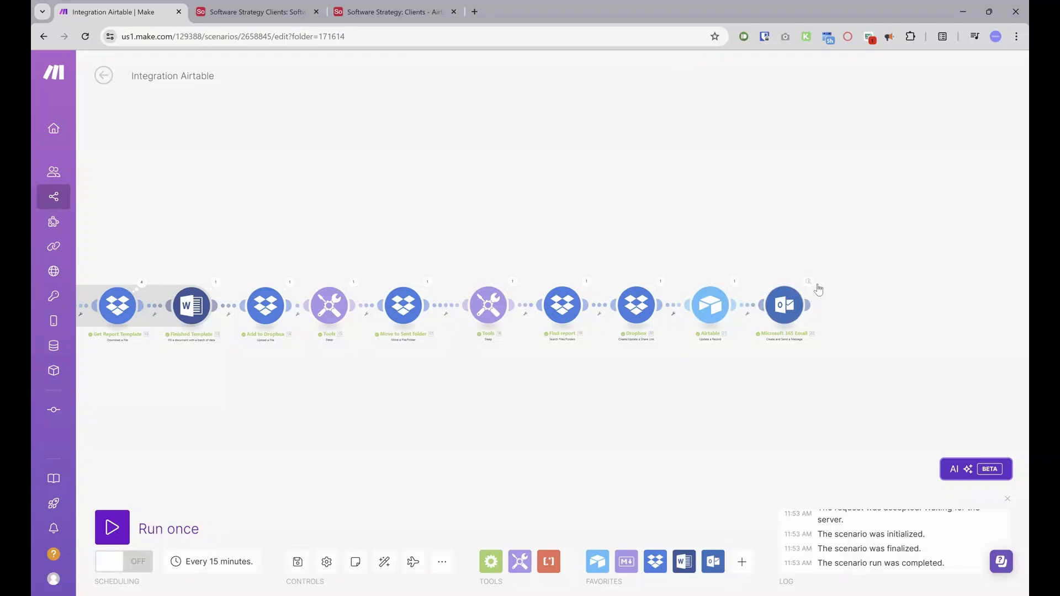
- Open the Final Report link from the Airtable client record and read through the strategy PDF in Dropbox
left_click(370, 15)
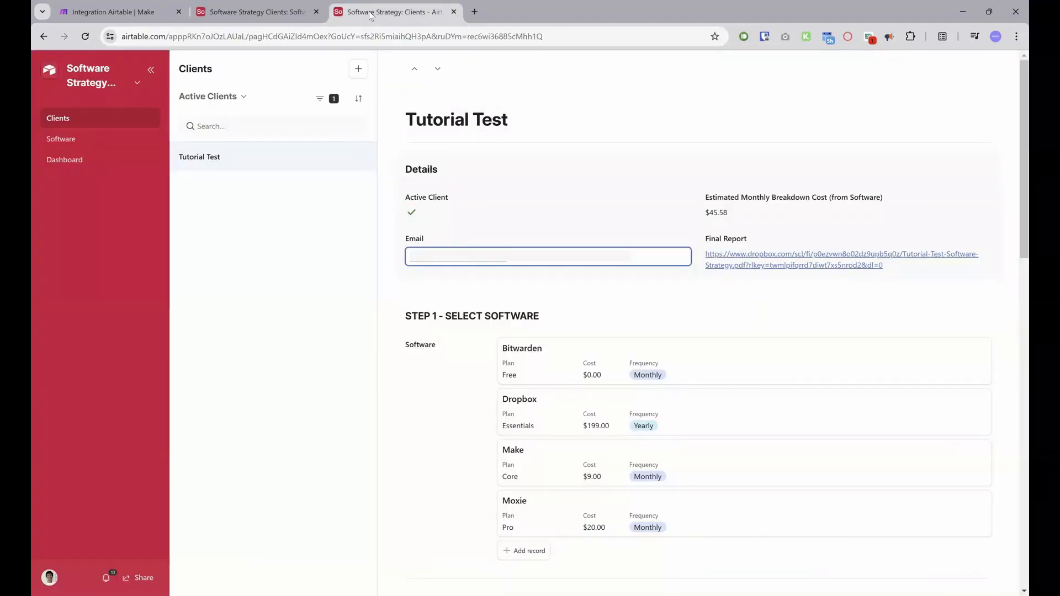
left_click(774, 229)
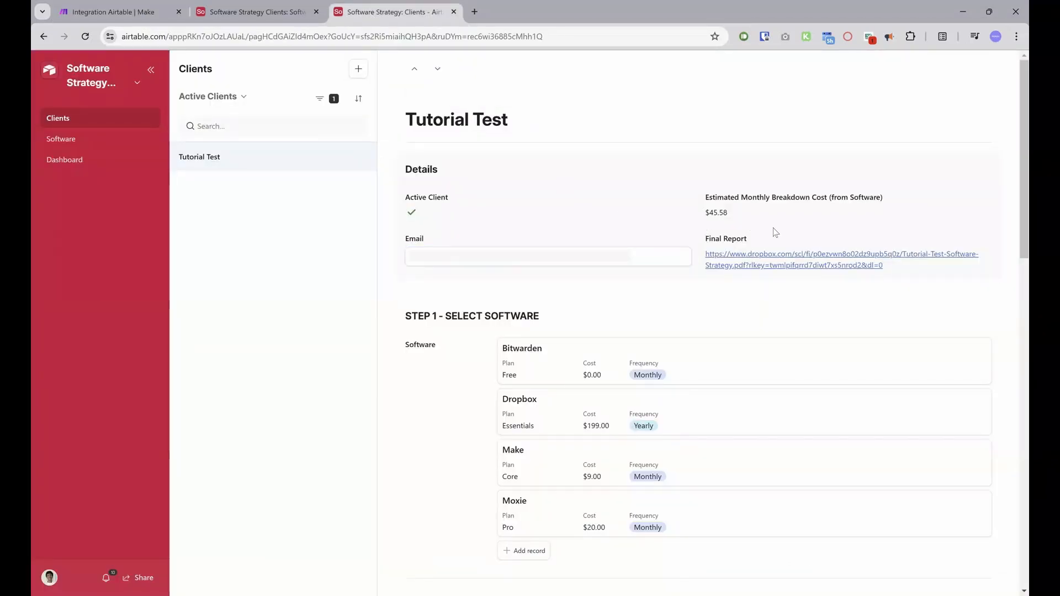
left_click(786, 264)
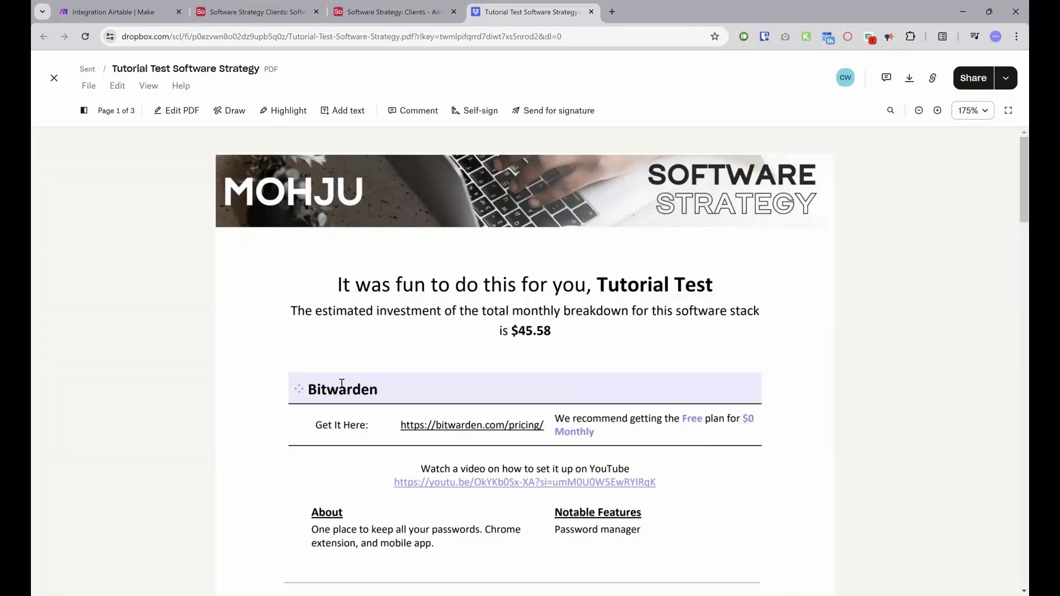
scroll(342, 383, "down", 3)
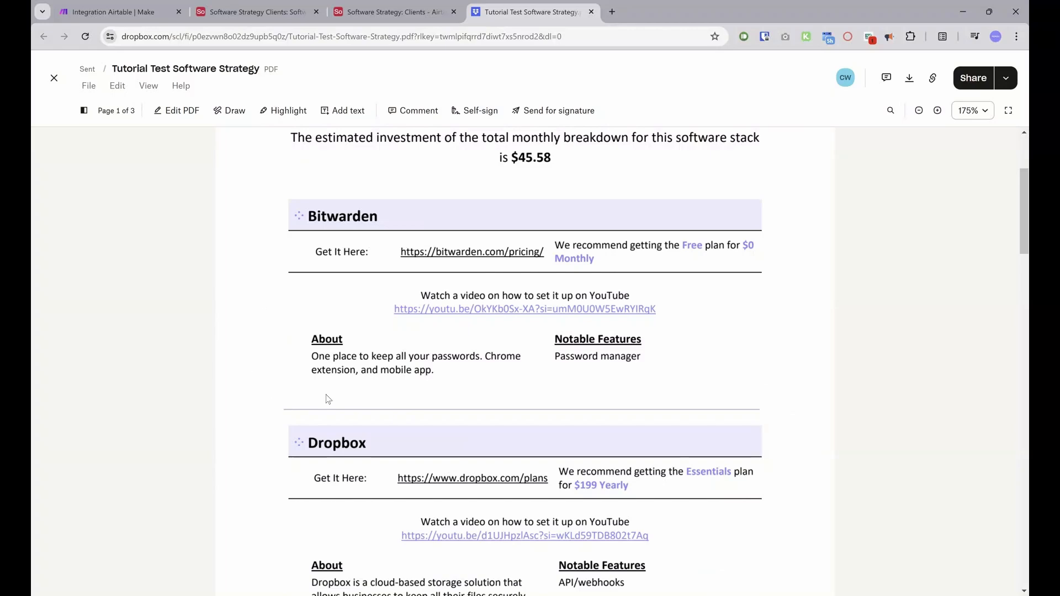
scroll(328, 399, "down", 3)
scroll(447, 292, "down", 10)
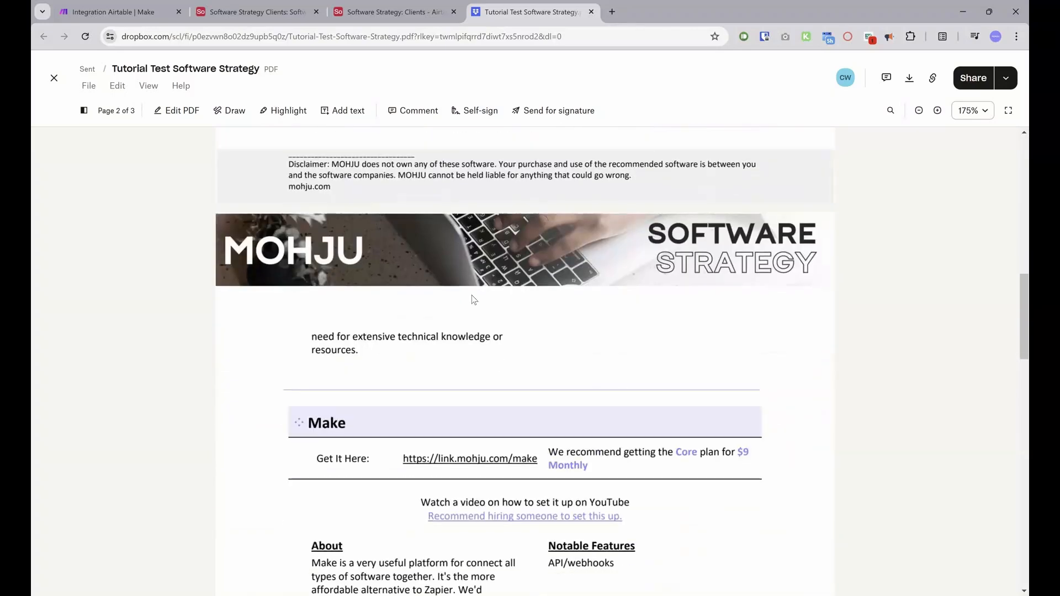
scroll(528, 320, "down", 7)
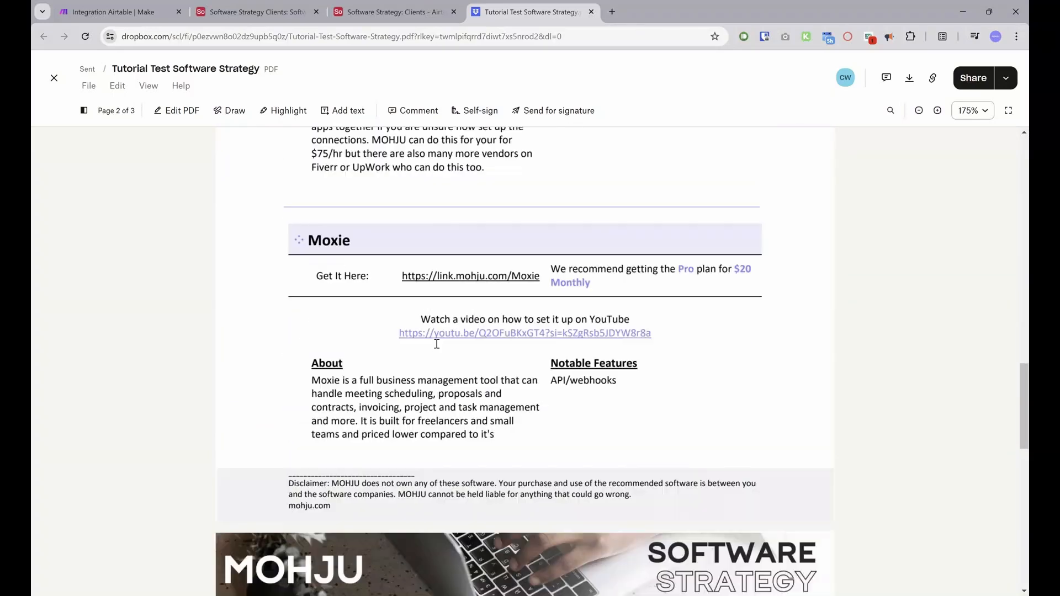
scroll(438, 316, "down", 4)
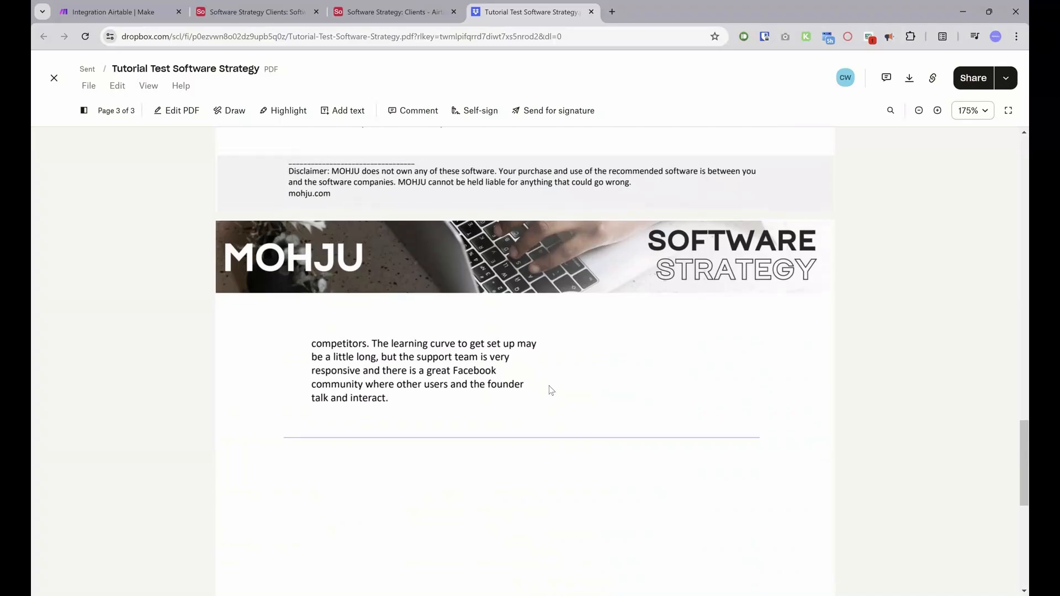
scroll(547, 381, "up", 20)
scroll(529, 343, "up", 9)
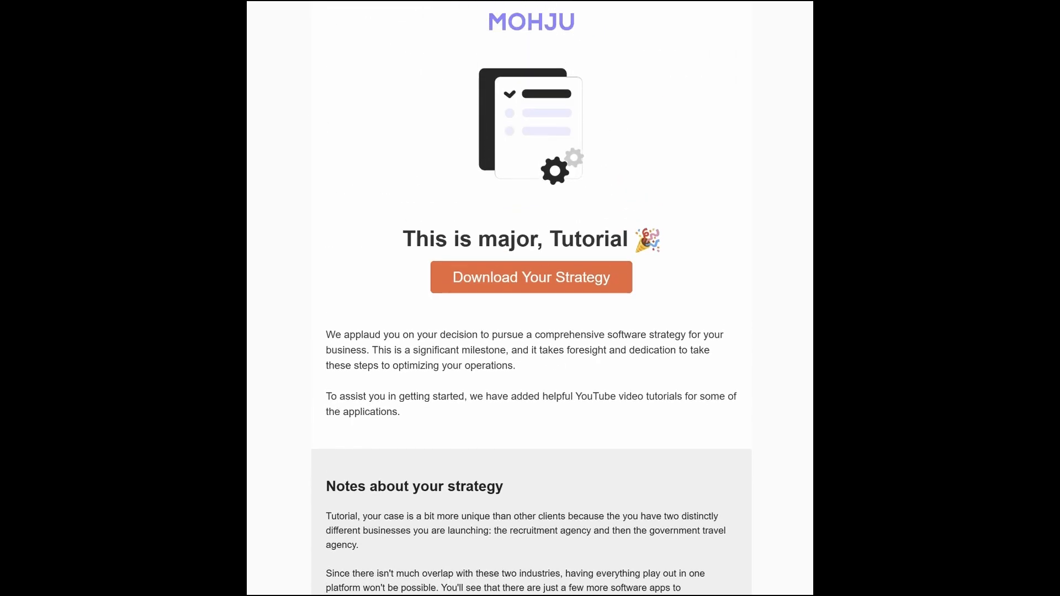
- Download the strategy report through the received email's link and check the PDF's contents
left_click(539, 280)
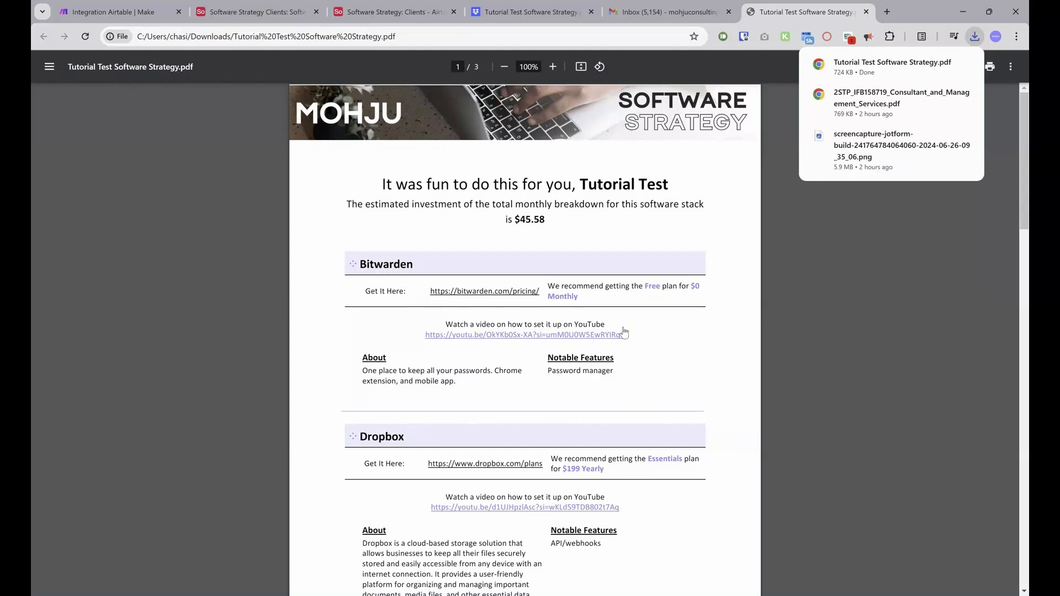
left_click(938, 201)
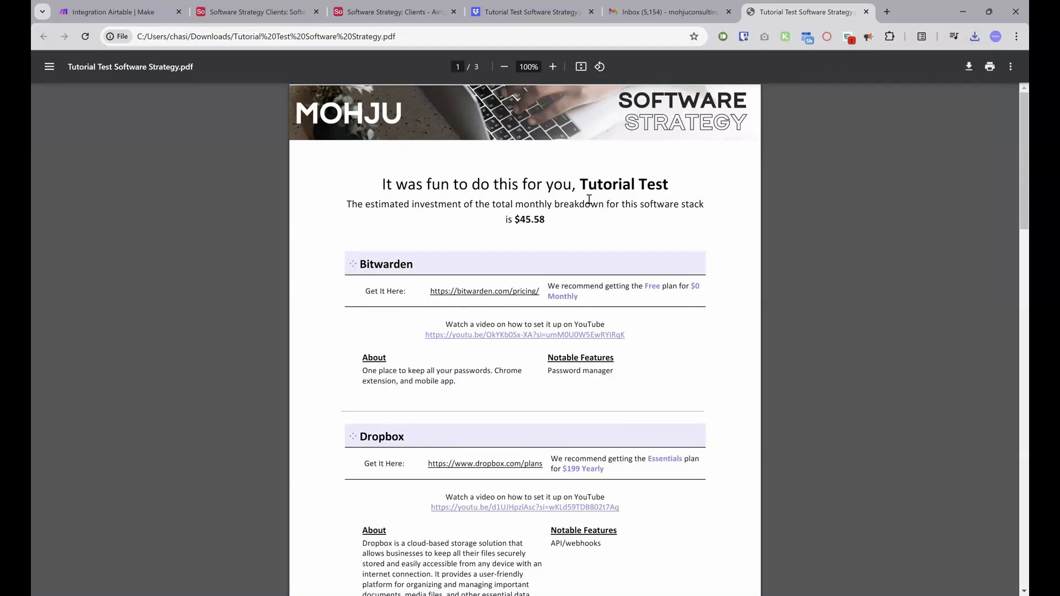
scroll(625, 207, "down", 1)
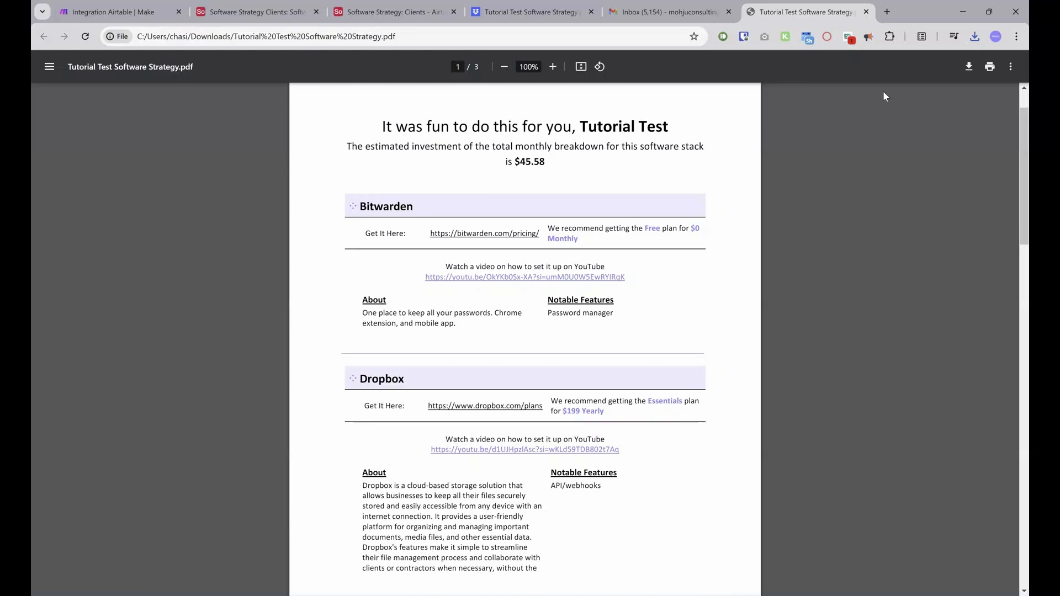
scroll(536, 239, "down", 3)
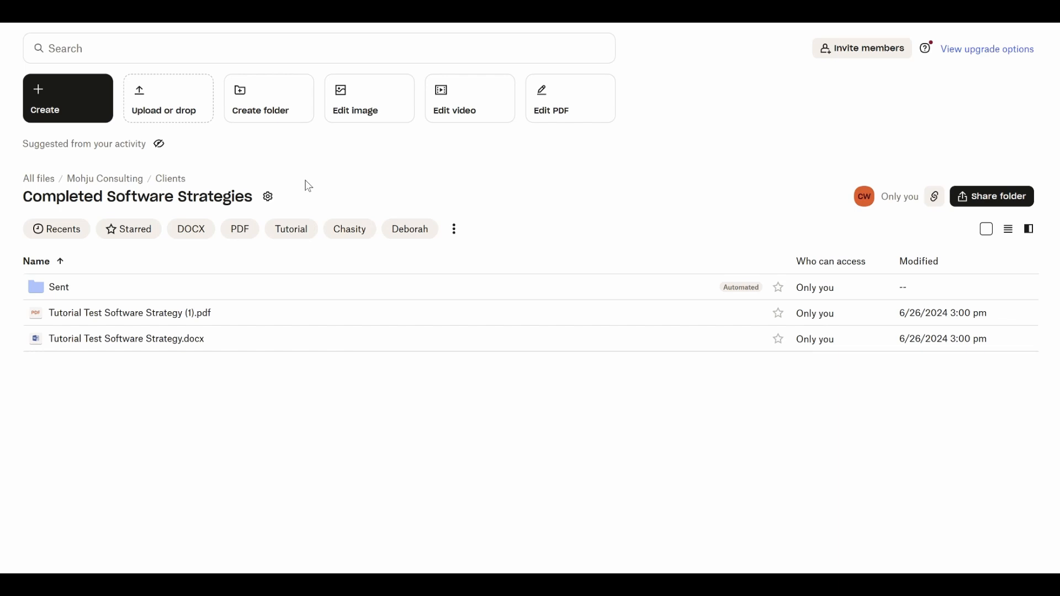
- Add an automation to Dropbox's Completed Software Strategies folder that converts all supported file types added there to PDFs
left_click(269, 197)
mouse_move(313, 470)
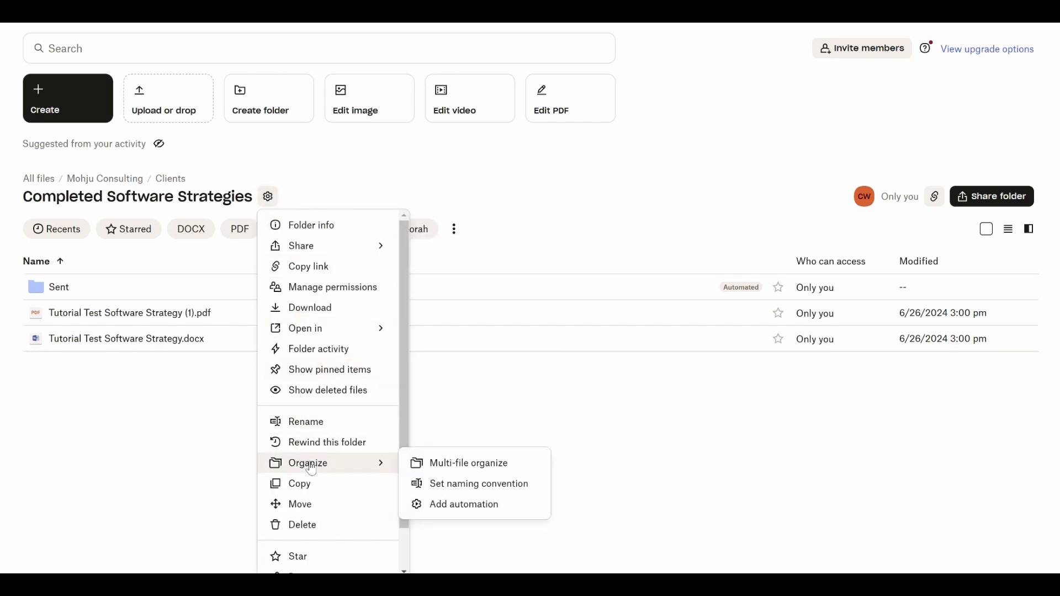
left_click(459, 504)
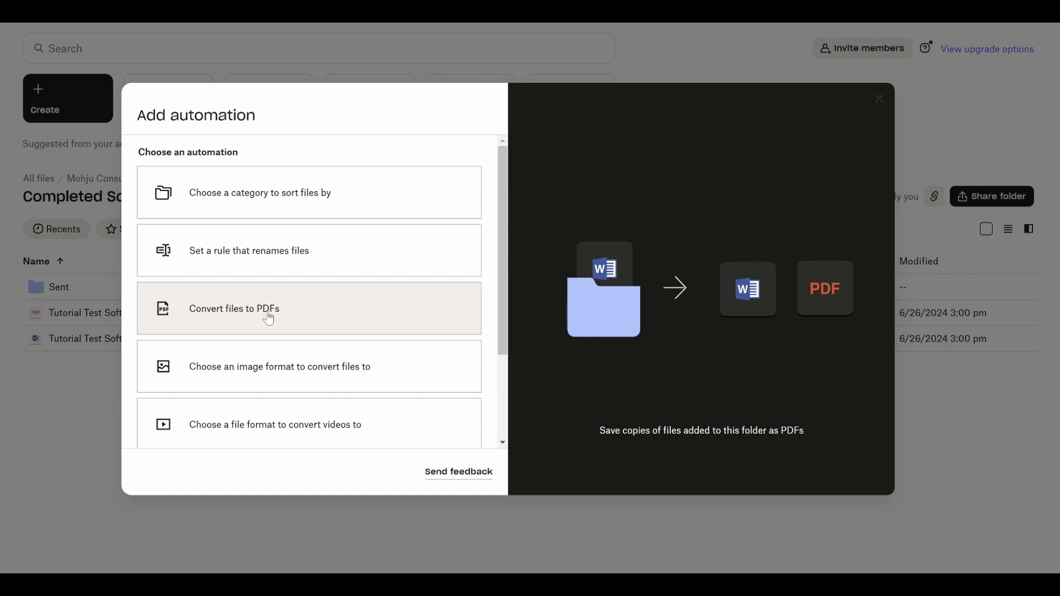
left_click(270, 319)
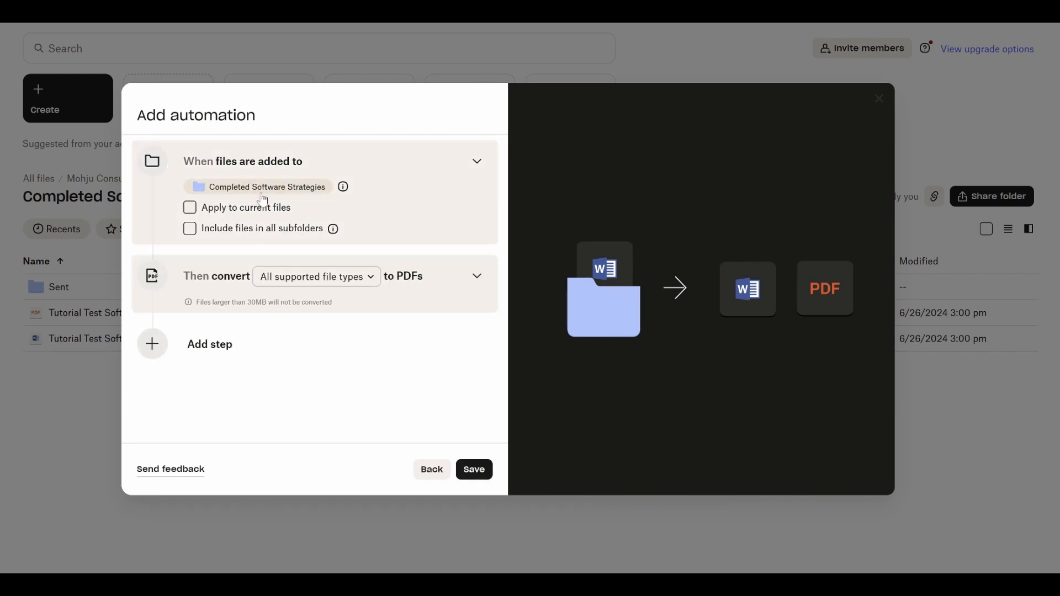
left_click(475, 470)
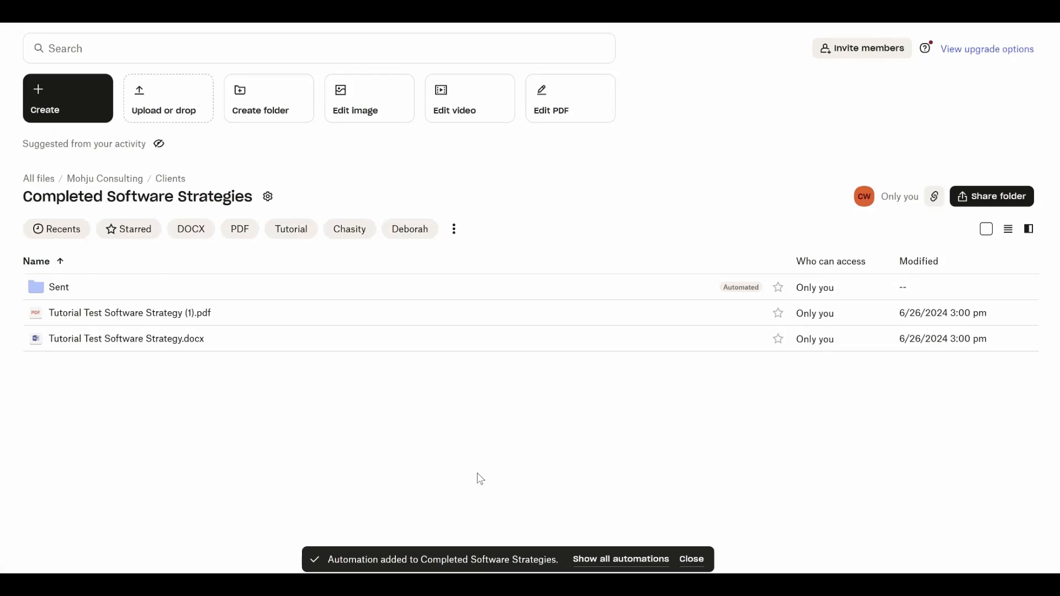